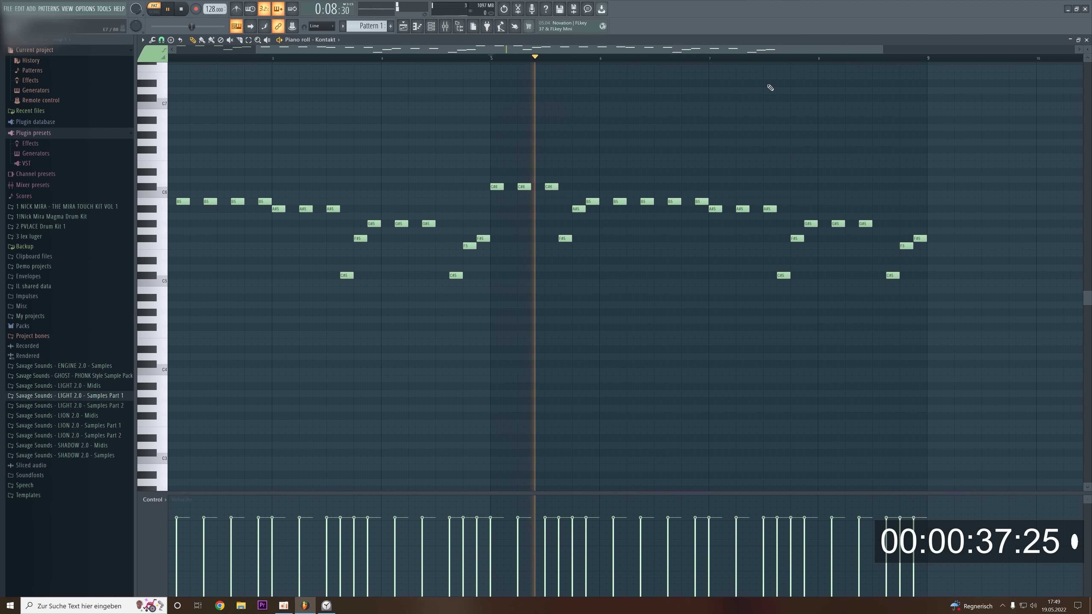
Raise the B5 melody note just before bar 7 to C#6 and play the second half of the melody back.
{"action": "scroll", "coordinate": [765, 129], "scroll_direction": "up", "scroll_amount": 2}
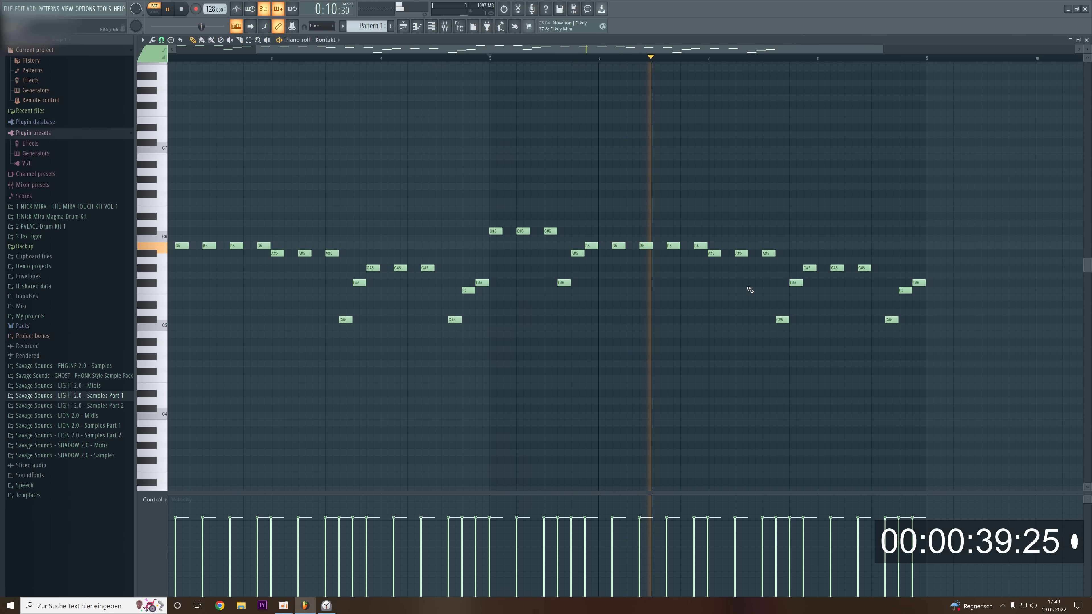
{"action": "key", "text": "space"}
{"action": "right_click", "coordinate": [673, 246]}
{"action": "key", "text": "space"}
{"action": "left_click", "coordinate": [671, 59]}
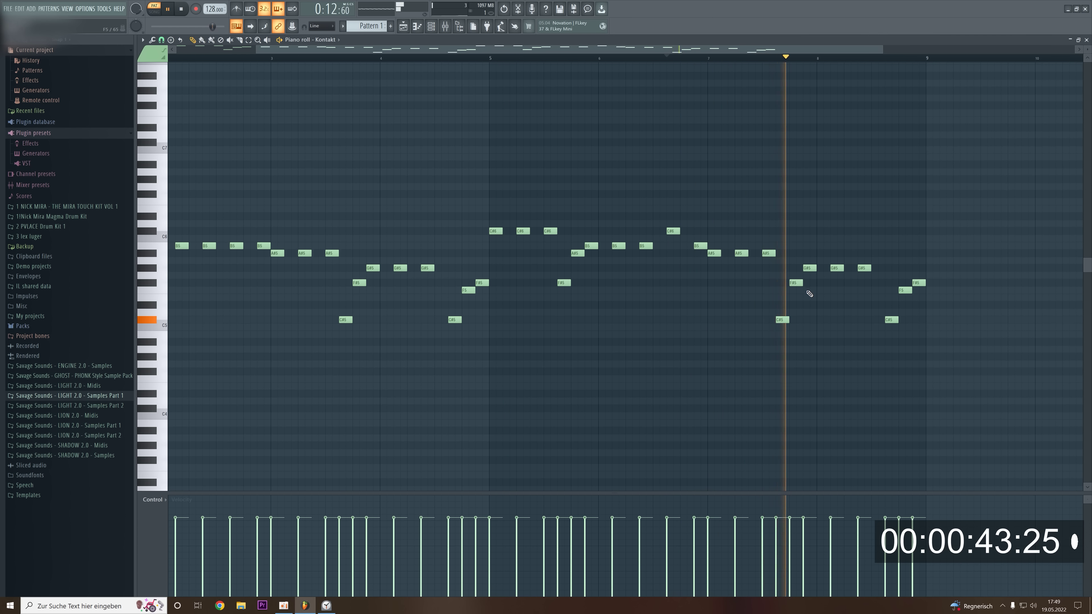
{"action": "key", "text": "space"}
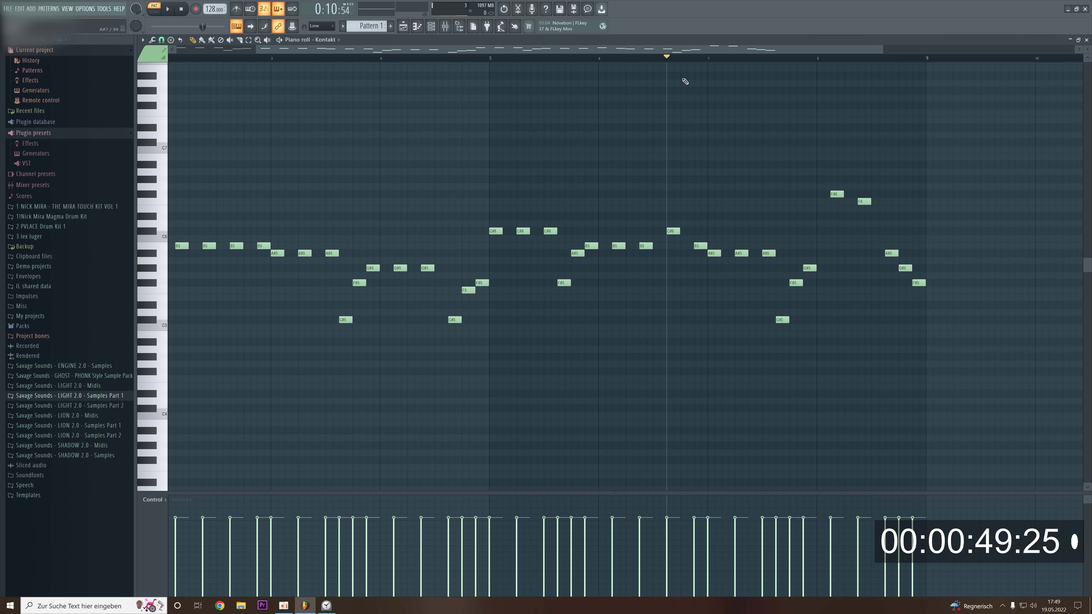
Add a long D#3 bass note at the start of bar 1, followed by a B2 bass note stretched to nearly bar 3.
{"action": "left_click_drag", "start_coordinate": [354, 50], "coordinate": [267, 54]}
{"action": "left_click", "coordinate": [180, 10]}
{"action": "scroll", "coordinate": [228, 365], "scroll_direction": "down", "scroll_amount": 3}
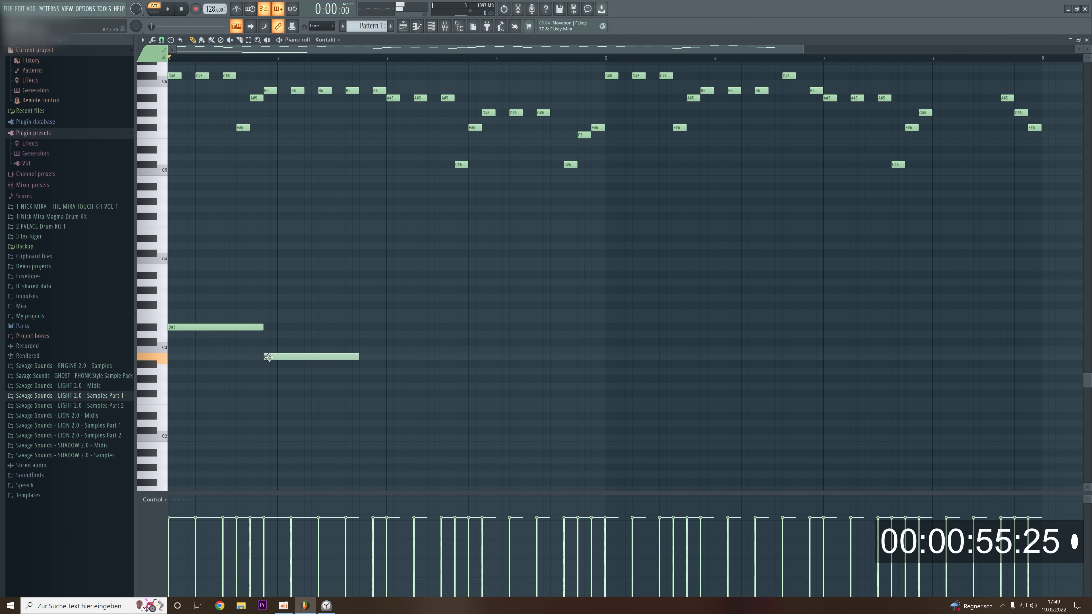
{"action": "key", "text": "space"}
{"action": "left_click_drag", "start_coordinate": [359, 356], "coordinate": [380, 357]}
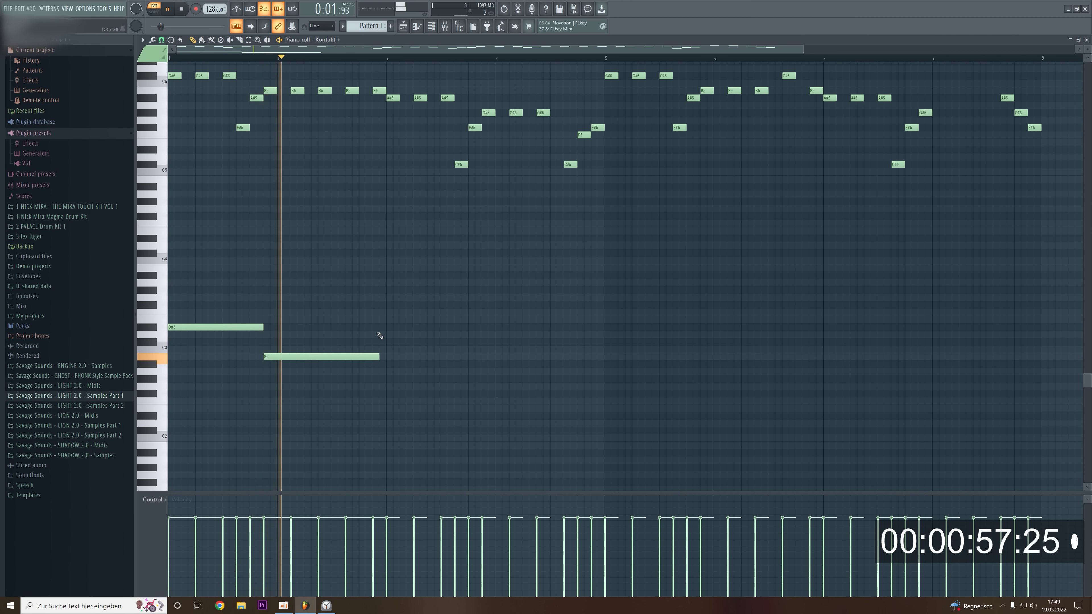
Add an F#3 and an A#2 bass note after the B2, with the A#2 starting shortly before bar 4 and ending at bar 5.
{"action": "key", "text": "space"}
{"action": "left_click", "coordinate": [386, 312]}
{"action": "left_click_drag", "start_coordinate": [474, 306], "coordinate": [495, 307]}
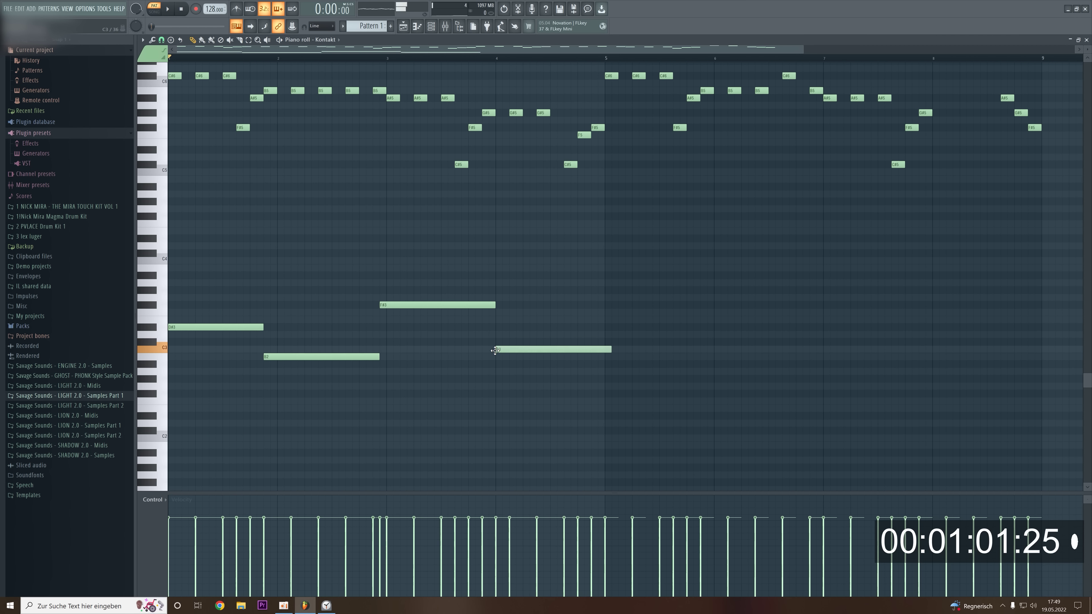
{"action": "left_click_drag", "start_coordinate": [495, 350], "coordinate": [486, 364]}
{"action": "left_click_drag", "start_coordinate": [495, 305], "coordinate": [482, 306]}
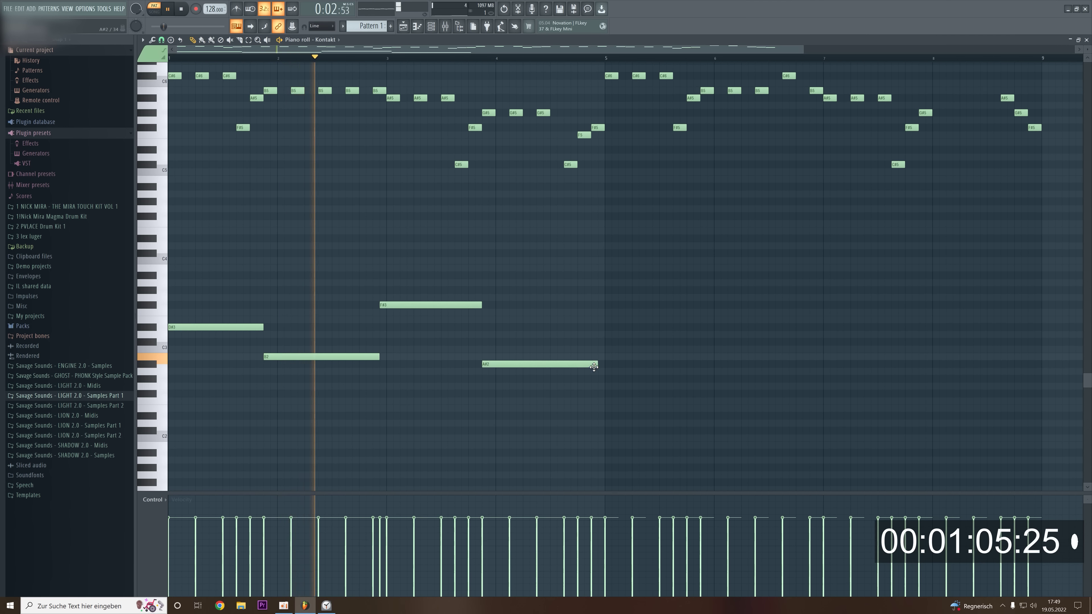
{"action": "left_click_drag", "start_coordinate": [596, 365], "coordinate": [603, 366]}
Shift the F#3 bass note to start exactly at bar 3, and fit the B2 and F#3 lengths so the bass notes connect.
{"action": "left_click_drag", "start_coordinate": [685, 288], "coordinate": [199, 389]}
{"action": "left_click", "coordinate": [423, 319], "text": "ctrl"}
{"action": "key", "text": "space"}
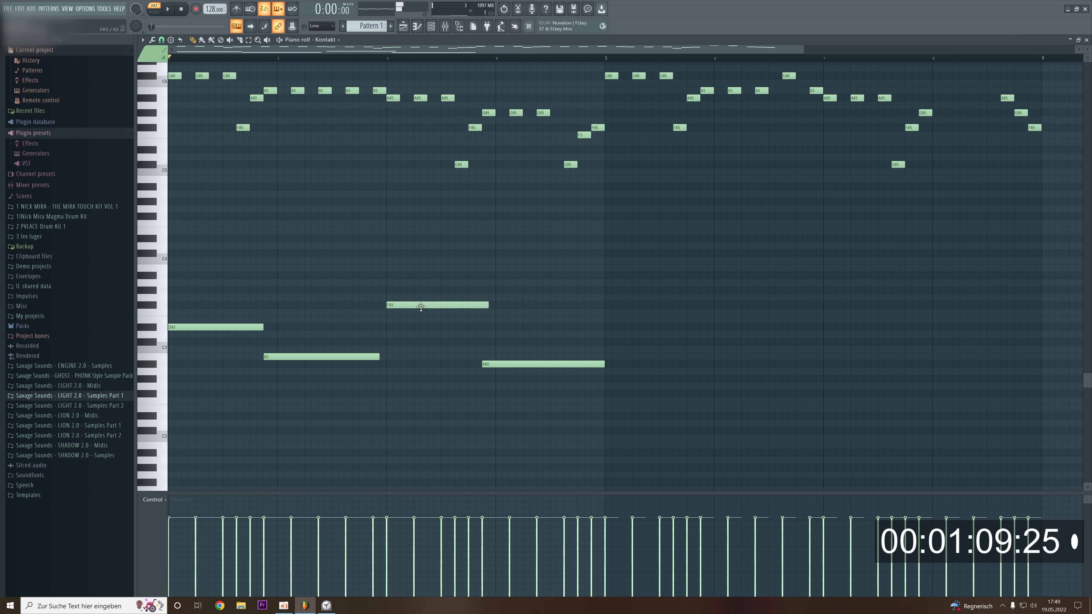
{"action": "key", "text": "space"}
{"action": "left_click_drag", "start_coordinate": [488, 306], "coordinate": [481, 304]}
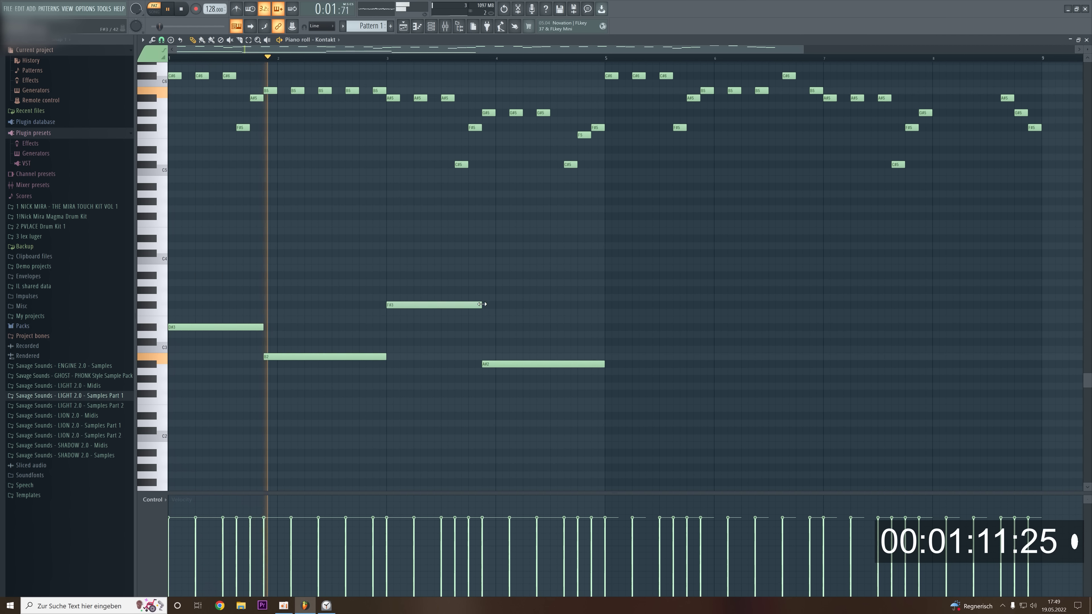
Duplicate the four bass notes into bars 5 to 8 and raise the final A#2 to C#3.
{"action": "left_click_drag", "start_coordinate": [692, 272], "coordinate": [197, 419]}
{"action": "key", "text": "ctrl+b"}
{"action": "right_click", "coordinate": [645, 446]}
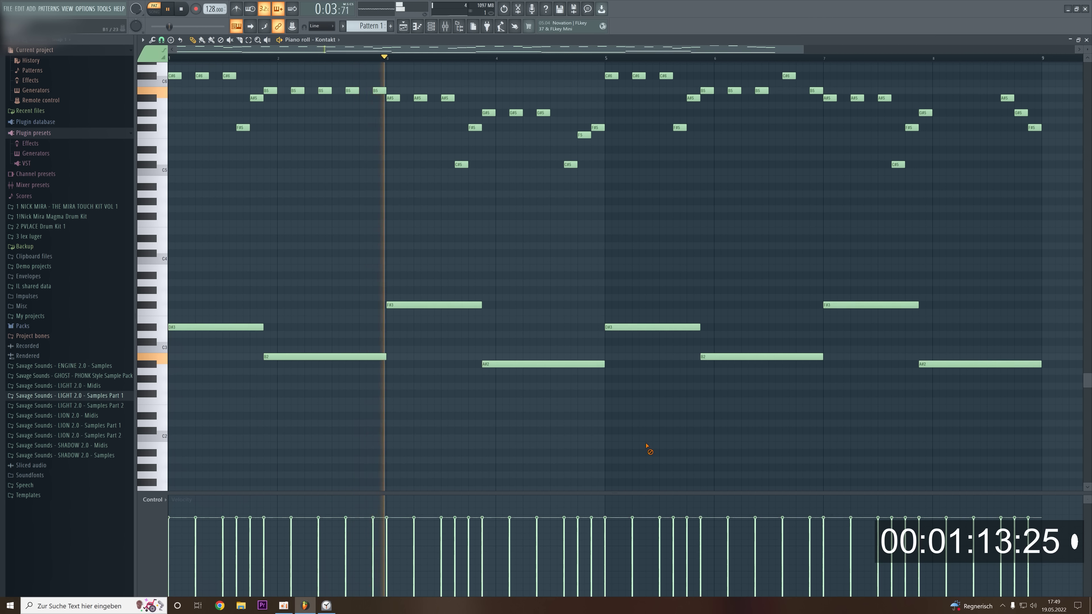
{"action": "key", "text": "space"}
{"action": "left_click_drag", "start_coordinate": [930, 356], "coordinate": [931, 341]}
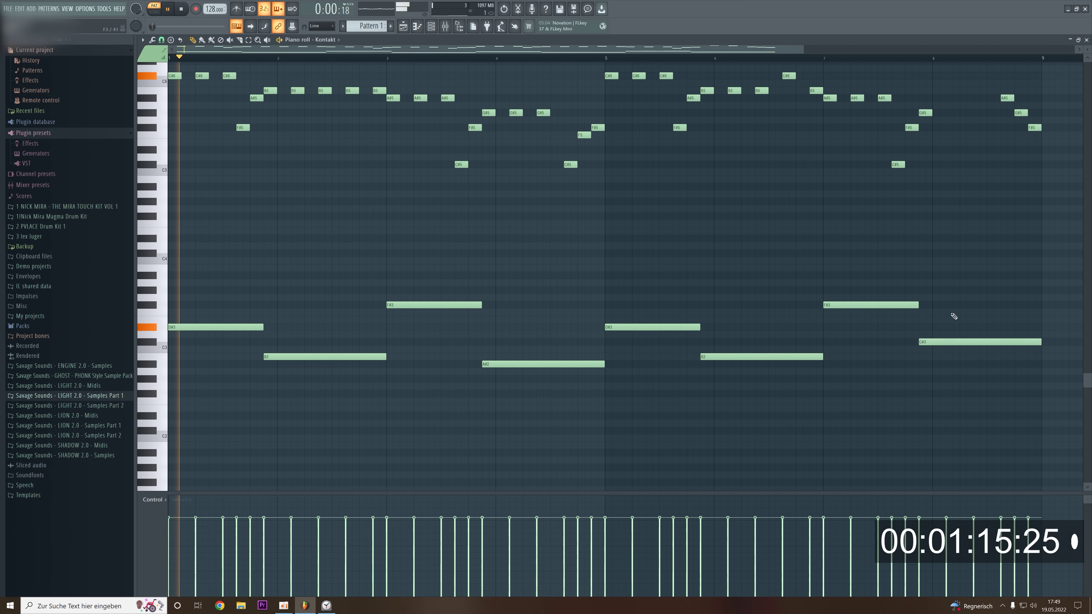
Layer a copy of all bass notes a fifth higher and add an F#4 note above the first chord.
{"action": "left_click_drag", "start_coordinate": [999, 263], "coordinate": [166, 426]}
{"action": "left_click_drag", "start_coordinate": [176, 327], "coordinate": [172, 212]}
{"action": "key", "text": "space"}
{"action": "right_click", "coordinate": [192, 270]}
{"action": "key", "text": "space"}
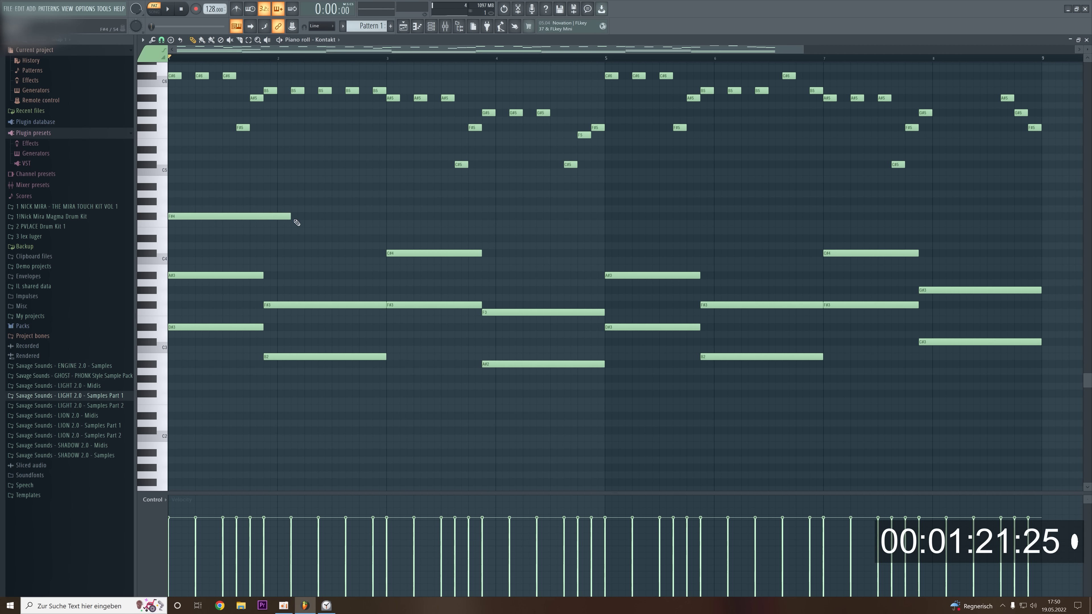
Continue the F#4 top line with one note above each of the remaining three chords up to bar 5.
{"action": "key", "text": "space"}
{"action": "left_click", "coordinate": [266, 216]}
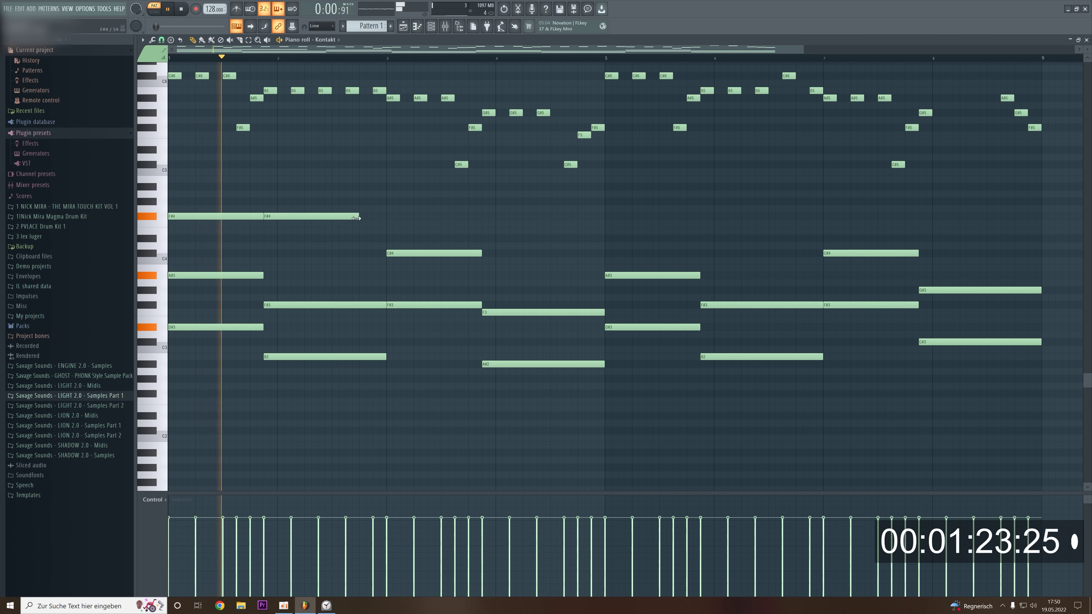
{"action": "left_click", "coordinate": [392, 215]}
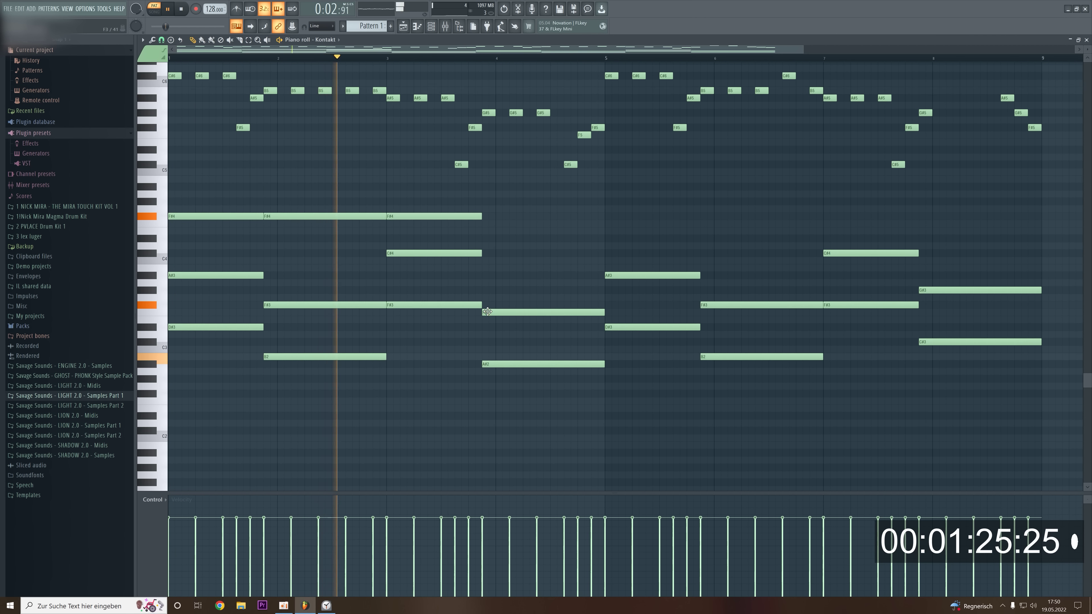
{"action": "left_click", "coordinate": [495, 217]}
Duplicate the four F#4 top notes into bars 5 to 8 and lower the original fourth one to F4.
{"action": "left_click_drag", "start_coordinate": [609, 198], "coordinate": [253, 243], "text": "ctrl"}
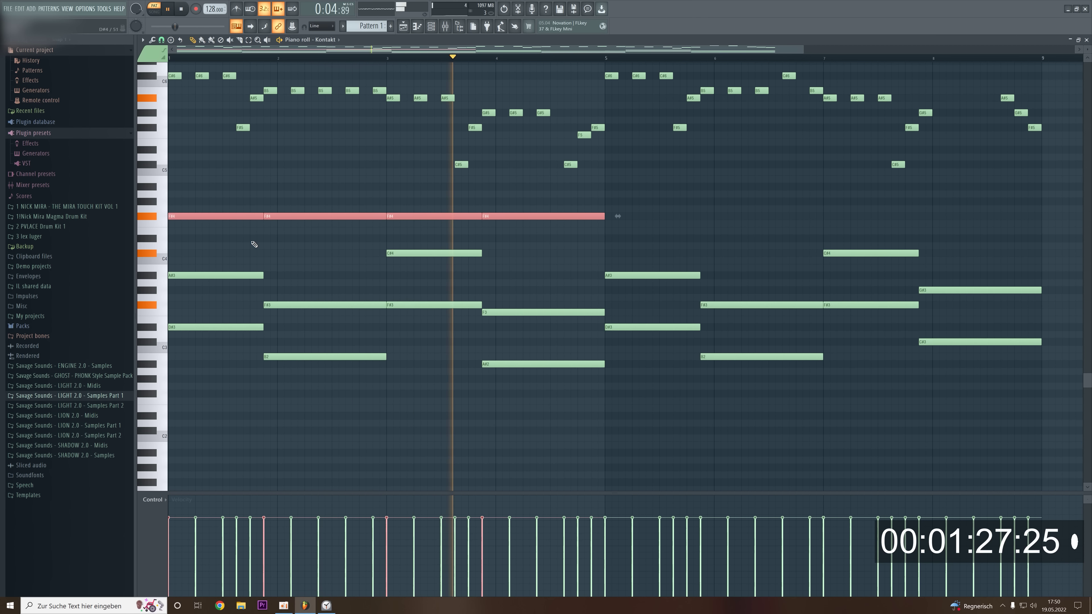
{"action": "key", "text": "ctrl+b"}
{"action": "left_click", "coordinate": [583, 275], "text": "ctrl"}
{"action": "key", "text": "space"}
{"action": "left_click_drag", "start_coordinate": [521, 217], "coordinate": [521, 225]}
Play back the pattern from just before bar 4 and from the last chord to check the harmony.
{"action": "key", "text": "space"}
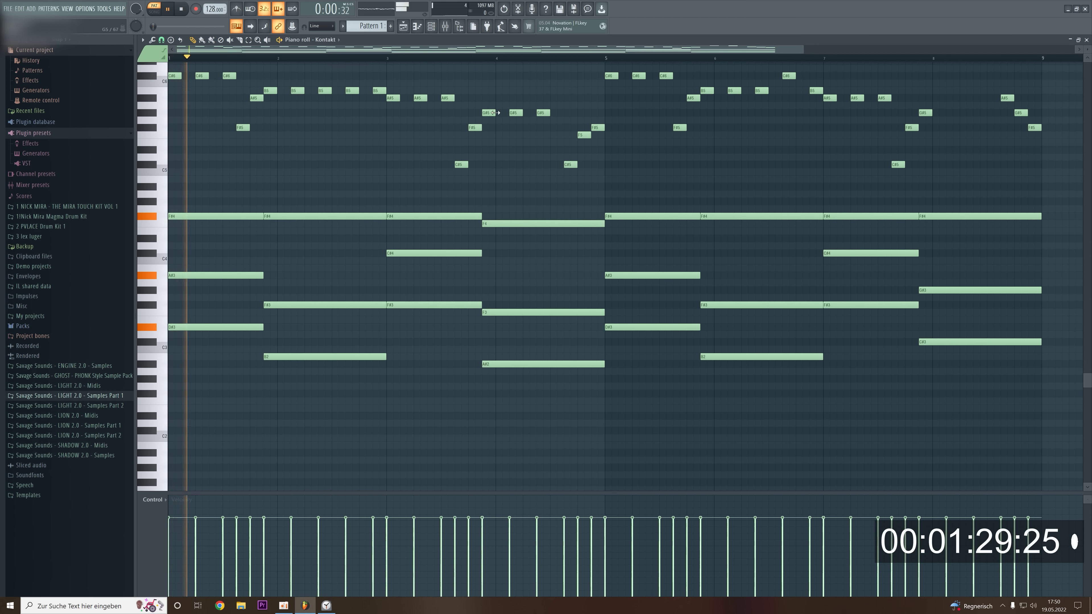
{"action": "left_click", "coordinate": [475, 58]}
{"action": "key", "text": "space"}
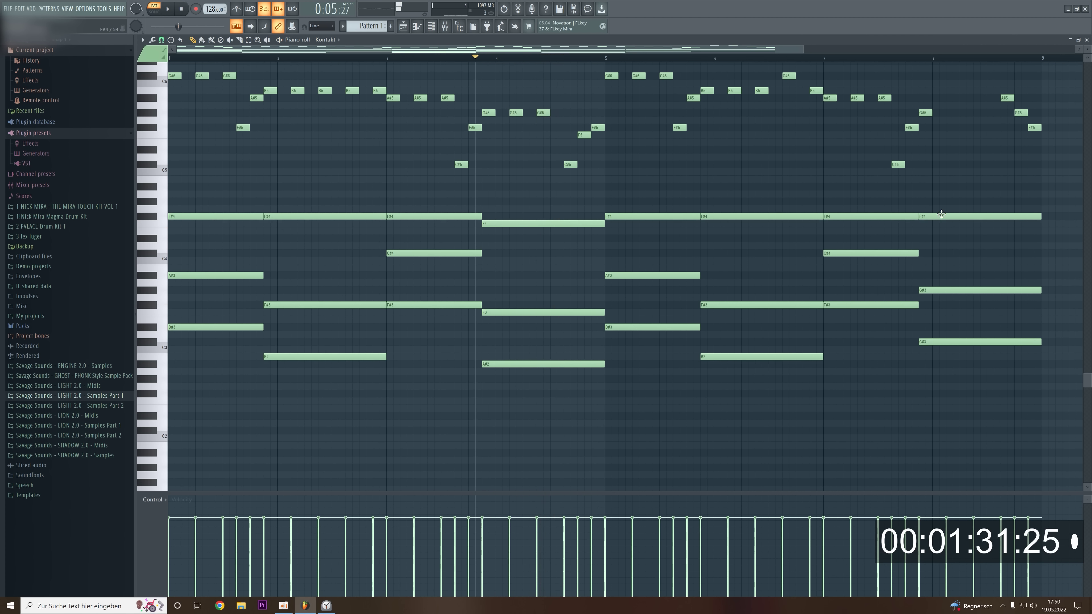
{"action": "left_click", "coordinate": [929, 57]}
{"action": "key", "text": "space"}
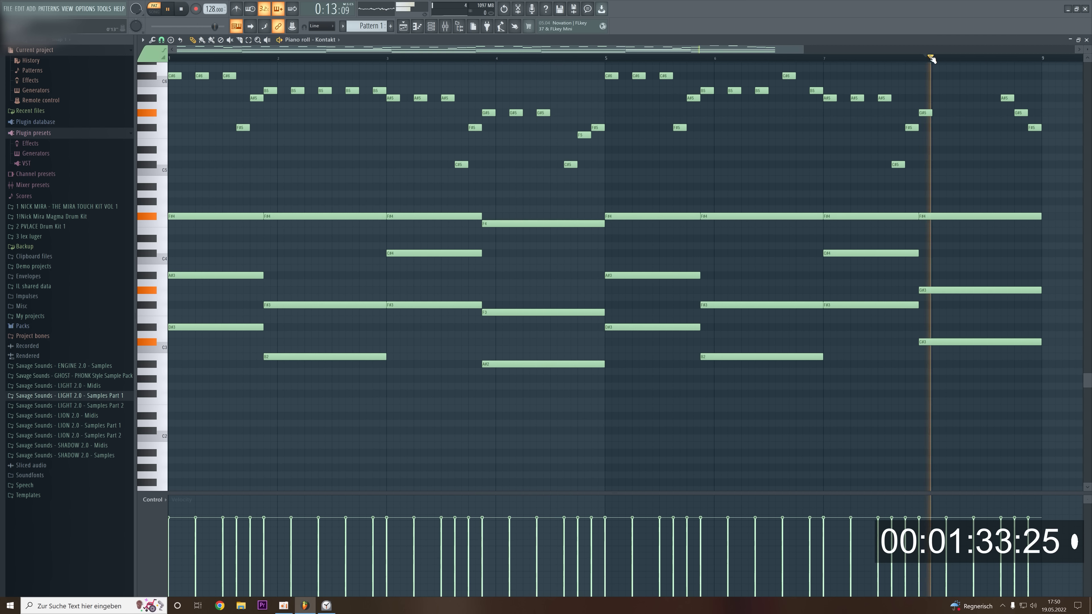
{"action": "key", "text": "space"}
Select all melody and chord notes, transpose them up one octave and play the pattern.
{"action": "scroll", "coordinate": [950, 239], "scroll_direction": "up", "scroll_amount": 4}
{"action": "left_click_drag", "start_coordinate": [1056, 419], "coordinate": [95, 9]}
{"action": "scroll", "coordinate": [315, 153], "scroll_direction": "down", "scroll_amount": 6}
{"action": "scroll", "coordinate": [1050, 407], "scroll_direction": "up", "scroll_amount": 5}
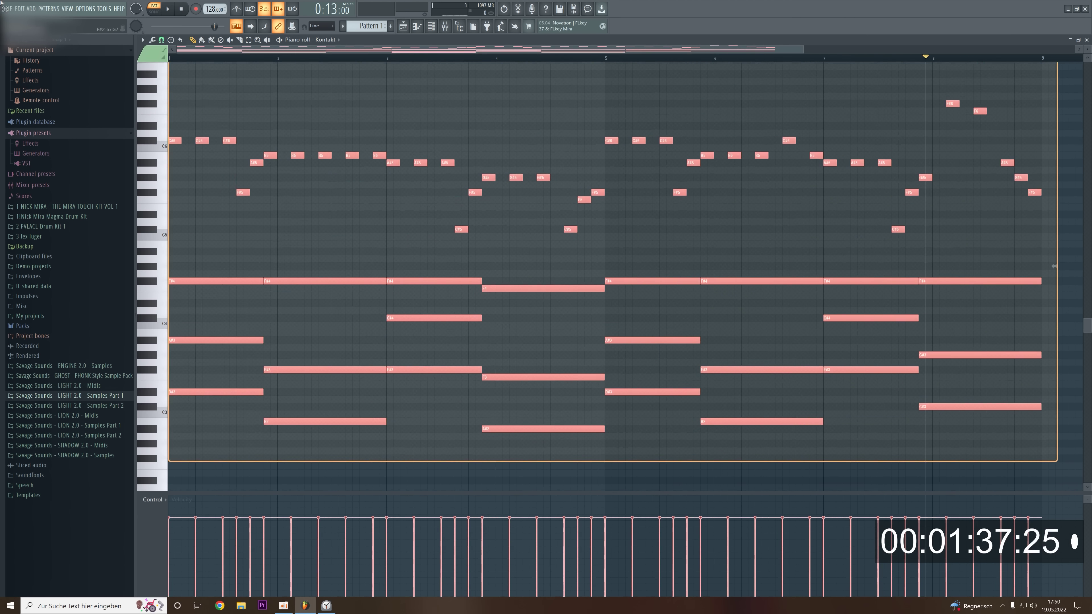
{"action": "key", "text": "ctrl+Up"}
{"action": "key", "text": "space"}
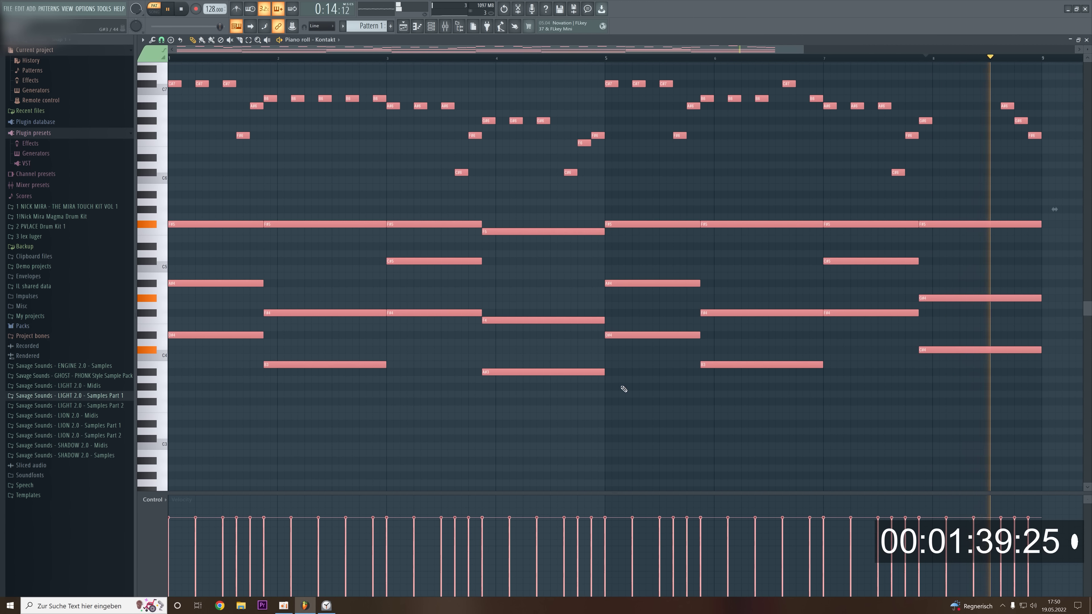
Deselect the notes, close the piano roll and the Kontakt window, and stop playback.
{"action": "left_click", "coordinate": [577, 341]}
{"action": "scroll", "coordinate": [572, 322], "scroll_direction": "up", "scroll_amount": 4}
{"action": "left_click", "coordinate": [1086, 39]}
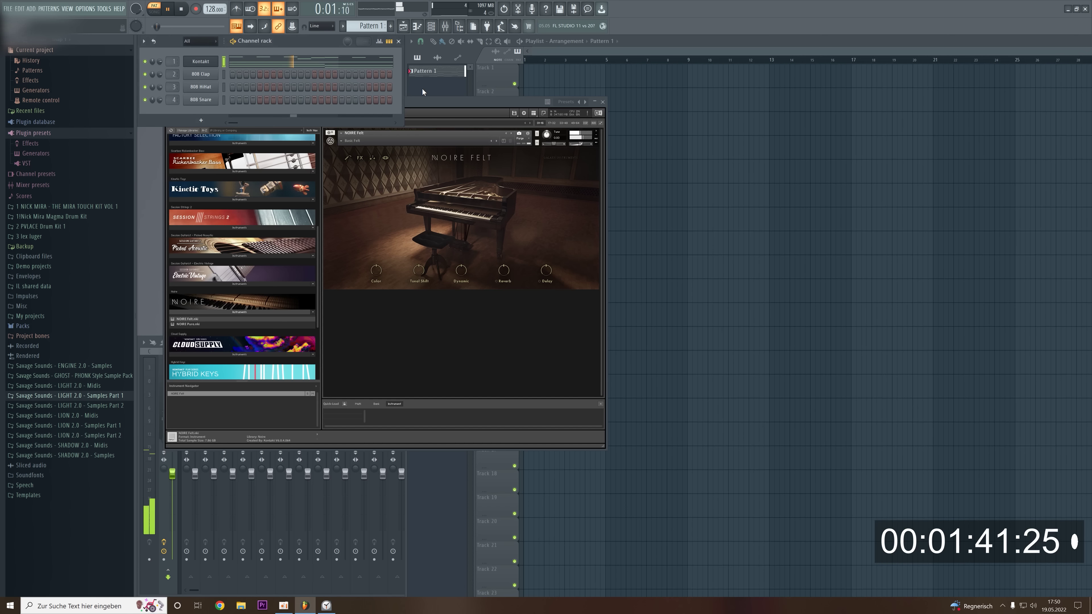
{"action": "left_click", "coordinate": [601, 102]}
{"action": "key", "text": "space"}
Delete the 808 Clap, 808 HiHat and 808 Snare channels from the channel rack.
{"action": "right_click", "coordinate": [214, 74]}
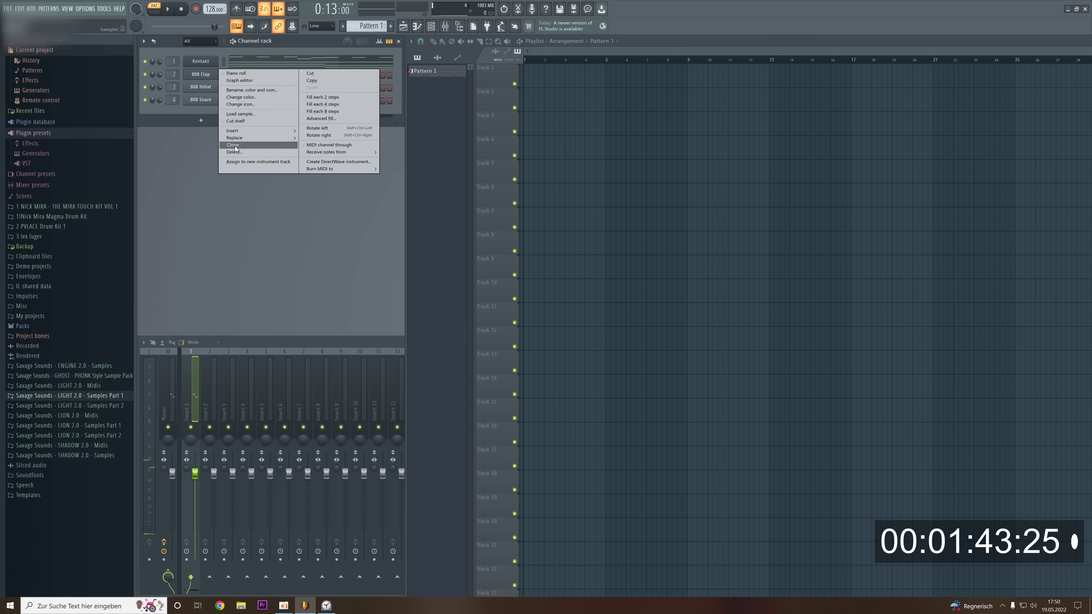
{"action": "left_click", "coordinate": [235, 152]}
{"action": "key", "text": "Return"}
{"action": "right_click", "coordinate": [197, 75]}
{"action": "left_click", "coordinate": [236, 152]}
{"action": "key", "text": "Return"}
{"action": "right_click", "coordinate": [210, 75]}
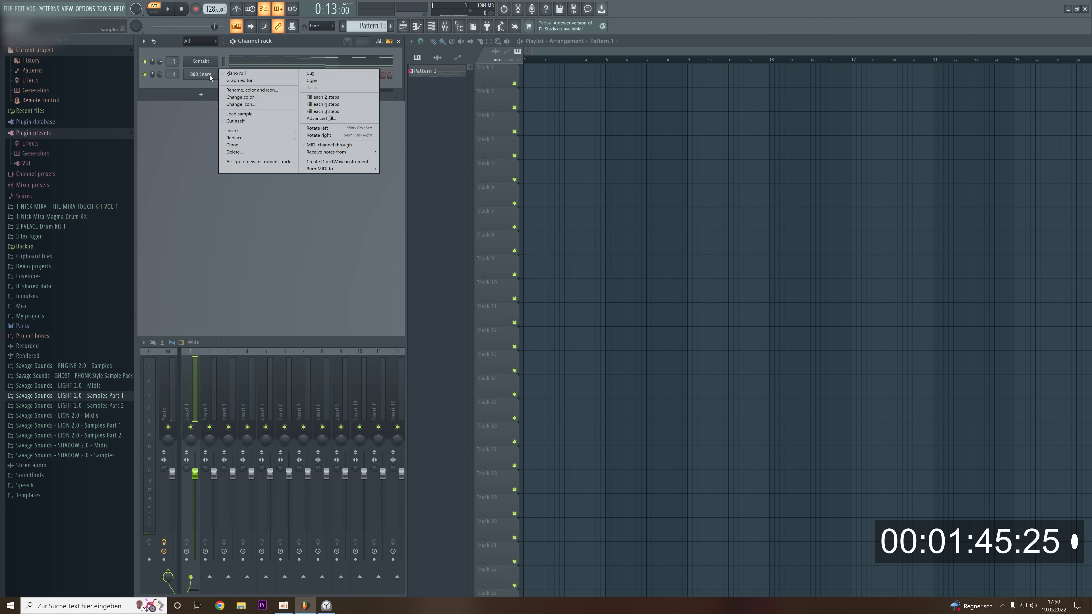
{"action": "left_click", "coordinate": [241, 154]}
{"action": "key", "text": "Return"}
Copy the Kontakt channel's notes and create a new empty Pattern 2.
{"action": "right_click", "coordinate": [211, 64]}
{"action": "left_click", "coordinate": [329, 68]}
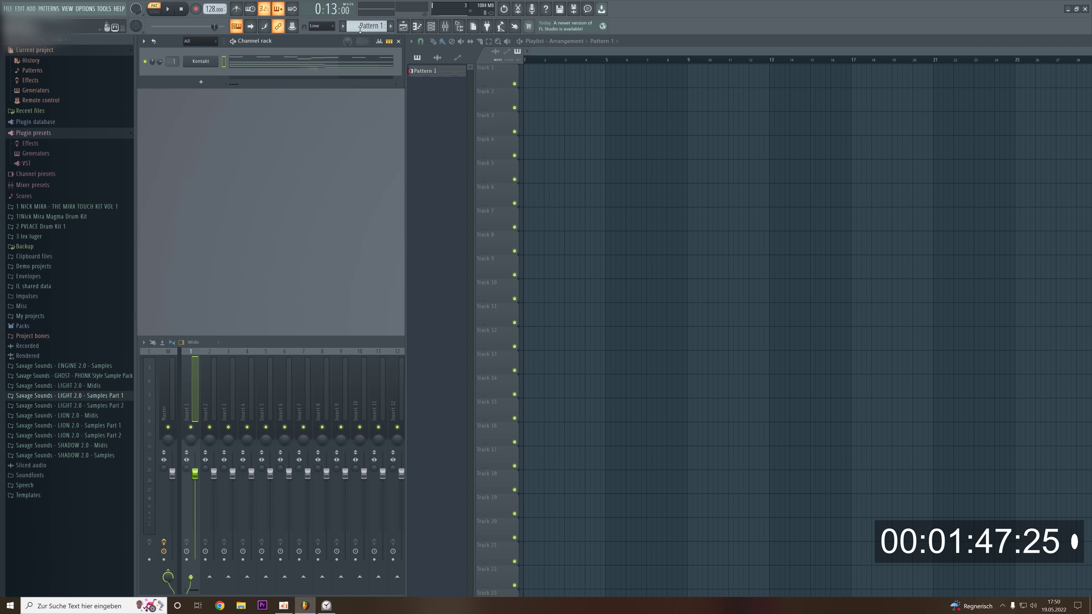
{"action": "key", "text": "F4"}
Add a Sylenth1 channel, load the Savage LION bank and choose preset 046: Savage - LION - LD - Hit.
{"action": "left_click", "coordinate": [201, 82]}
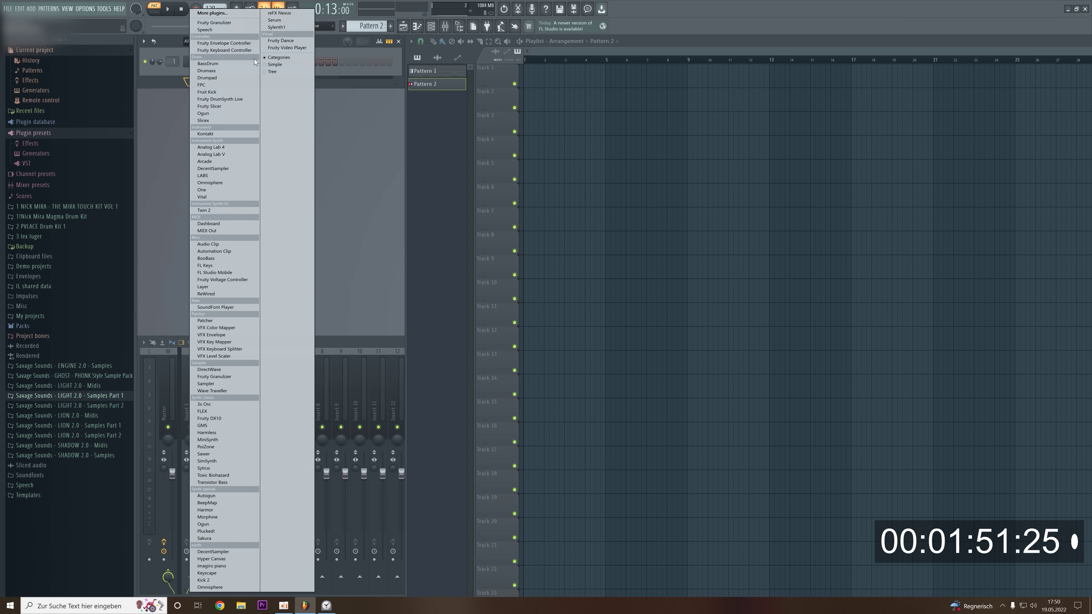
{"action": "left_click", "coordinate": [286, 28]}
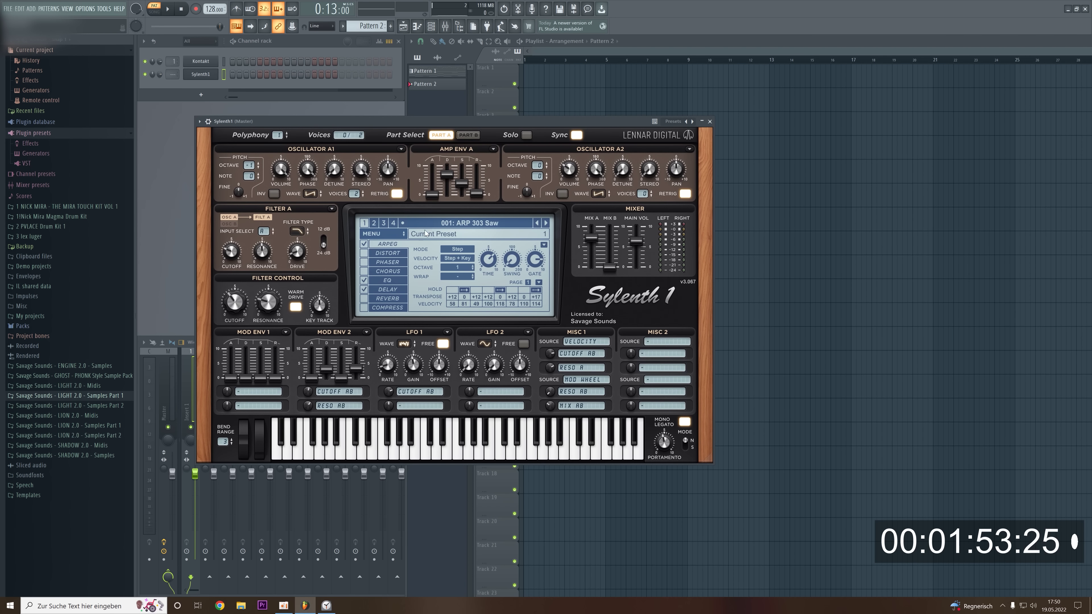
{"action": "left_click", "coordinate": [425, 234]}
{"action": "mouse_move", "coordinate": [438, 255]}
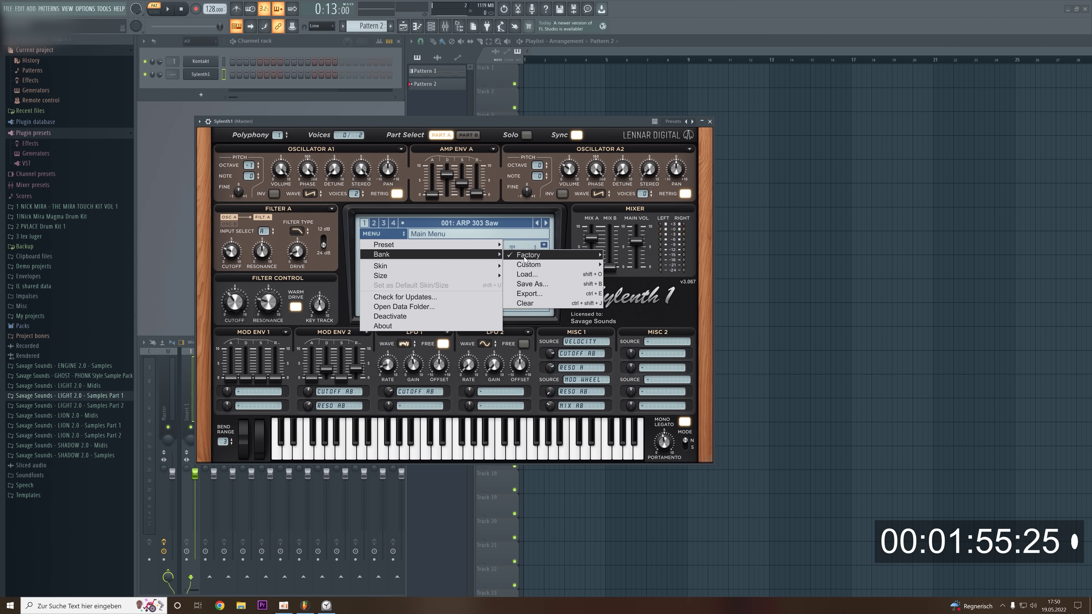
{"action": "mouse_move", "coordinate": [525, 257]}
{"action": "left_click", "coordinate": [644, 325]}
{"action": "left_click", "coordinate": [478, 223]}
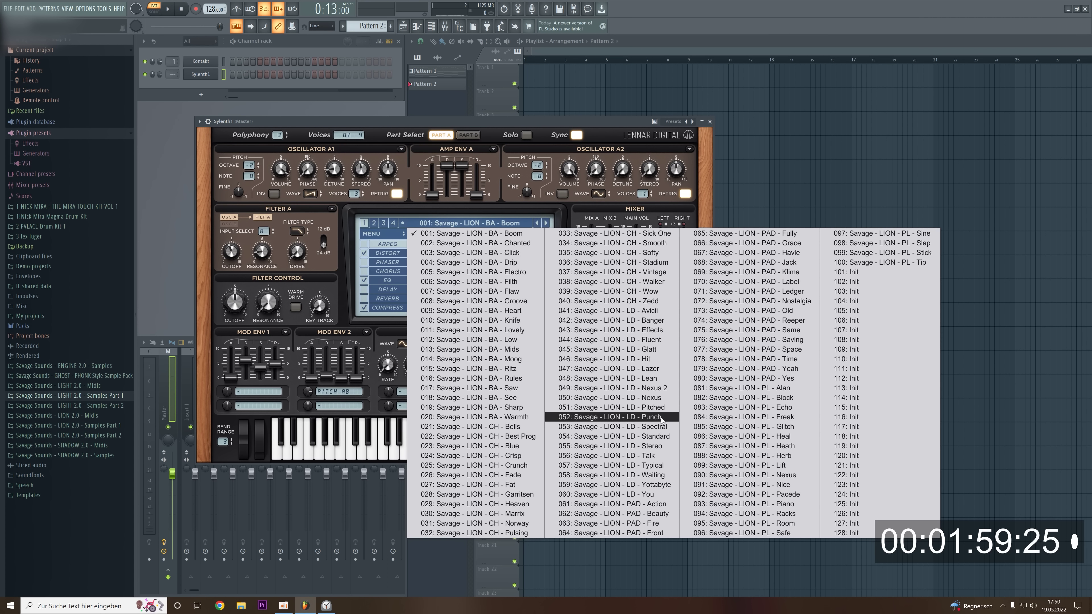
{"action": "left_click", "coordinate": [645, 359]}
Paste the copied notes into the Sylenth1 channel and delete all chord and bass notes, keeping only the melody.
{"action": "right_click", "coordinate": [202, 76]}
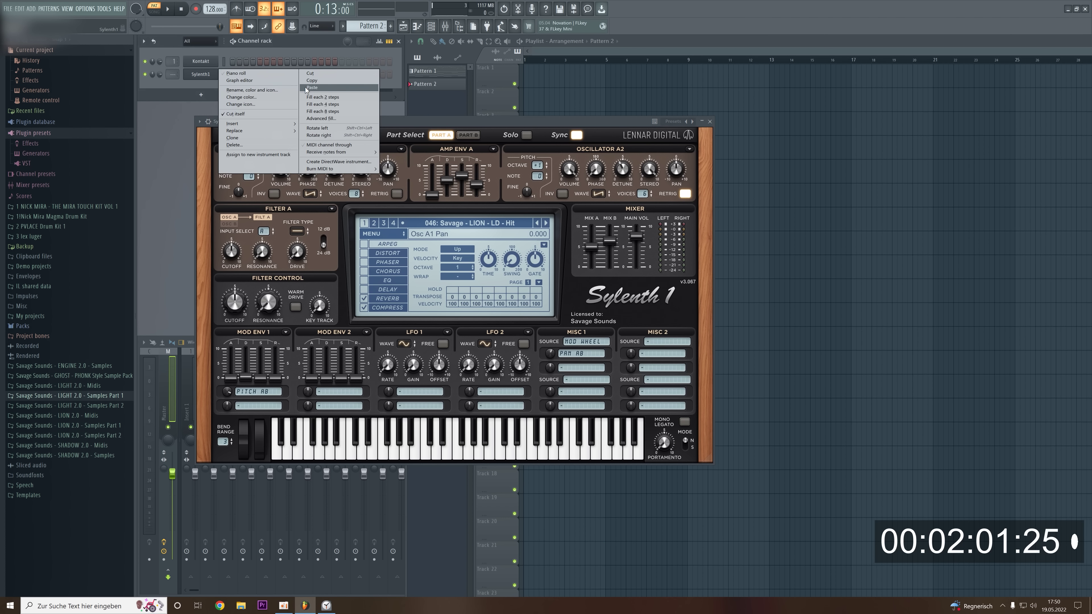
{"action": "left_click", "coordinate": [316, 87]}
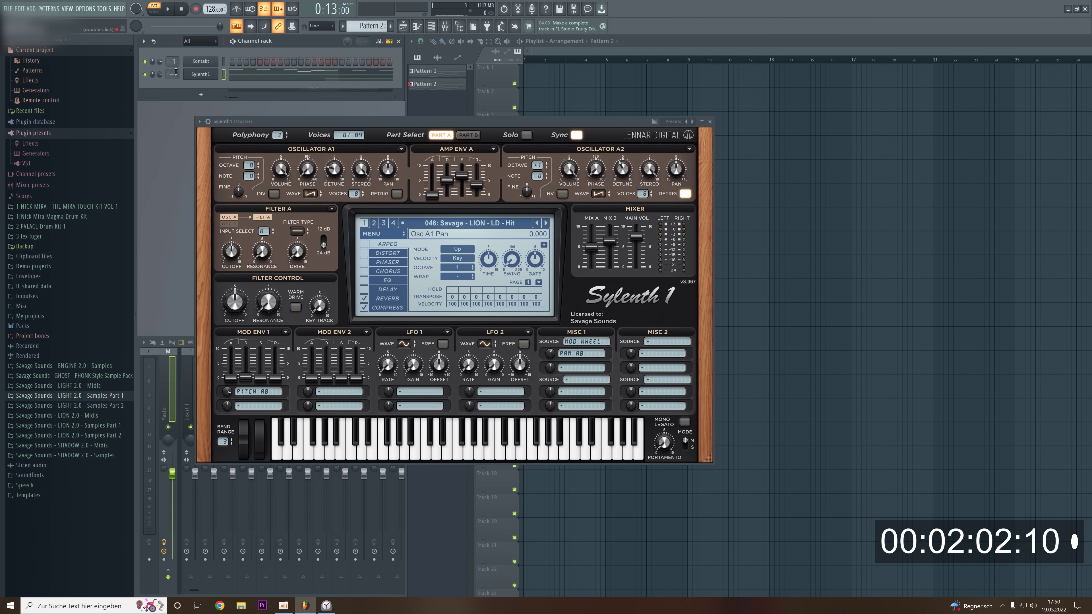
{"action": "left_click", "coordinate": [254, 80]}
{"action": "scroll", "coordinate": [236, 287], "scroll_direction": "down", "scroll_amount": 2}
{"action": "left_click_drag", "start_coordinate": [184, 275], "coordinate": [808, 492]}
{"action": "key", "text": "Delete"}
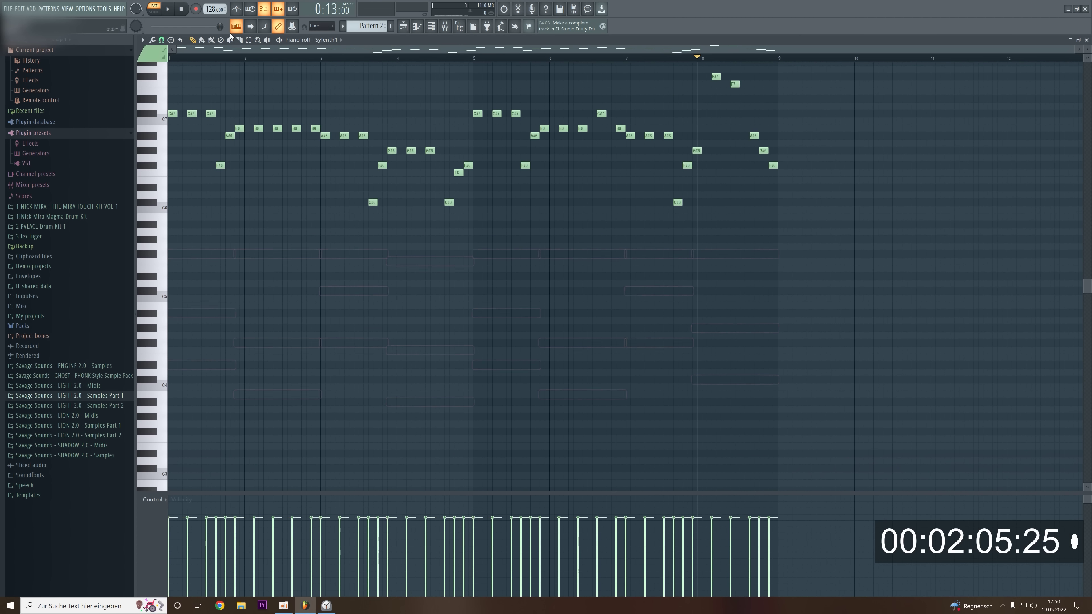
Transpose the Sylenth1 melody down one octave, deselect it and close the piano roll.
{"action": "scroll", "coordinate": [711, 151], "scroll_direction": "up", "scroll_amount": 3}
{"action": "left_click_drag", "start_coordinate": [883, 111], "coordinate": [1, 378]}
{"action": "key", "text": "ctrl+Down"}
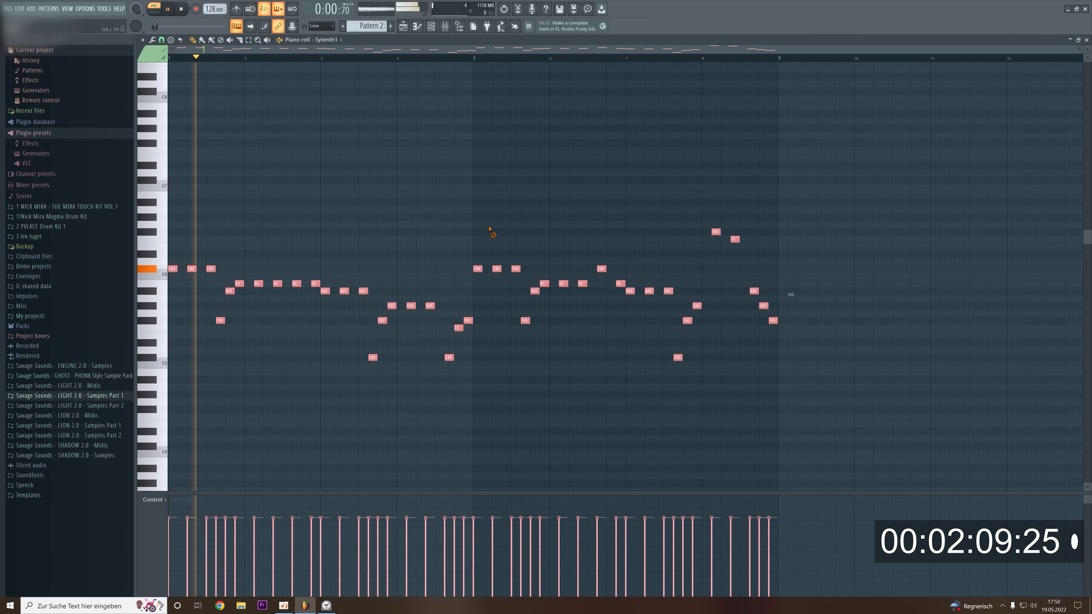
{"action": "key", "text": "ctrl+d"}
{"action": "left_click", "coordinate": [1087, 40]}
{"action": "key", "text": "space"}
Copy the Sylenth1 channel's notes, clone the channel and paste the melody into the clone.
{"action": "right_click", "coordinate": [214, 77]}
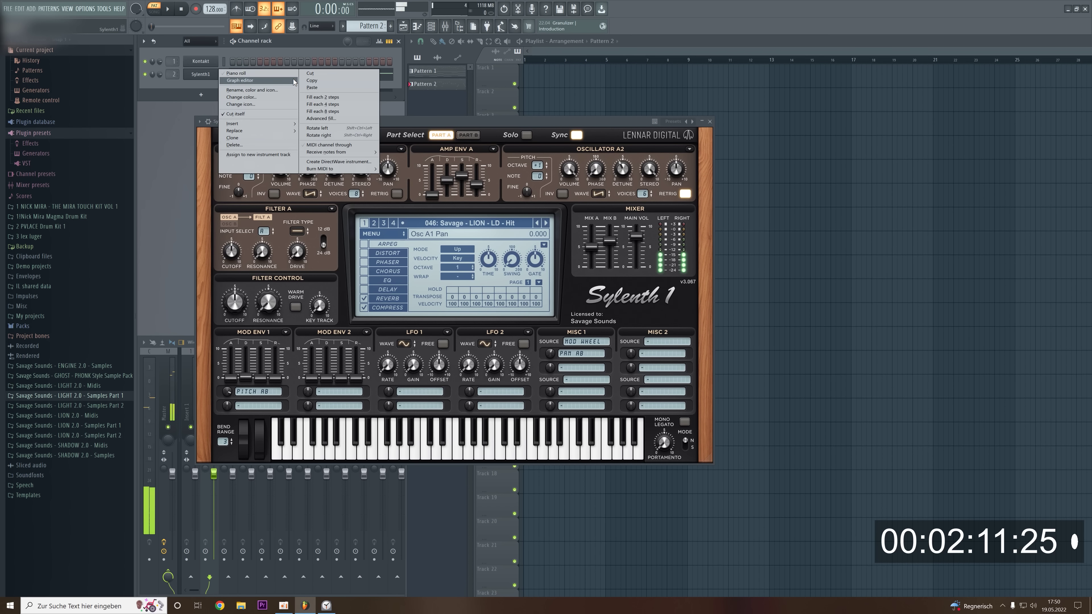
{"action": "left_click", "coordinate": [310, 81]}
{"action": "right_click", "coordinate": [200, 78]}
{"action": "left_click", "coordinate": [235, 139]}
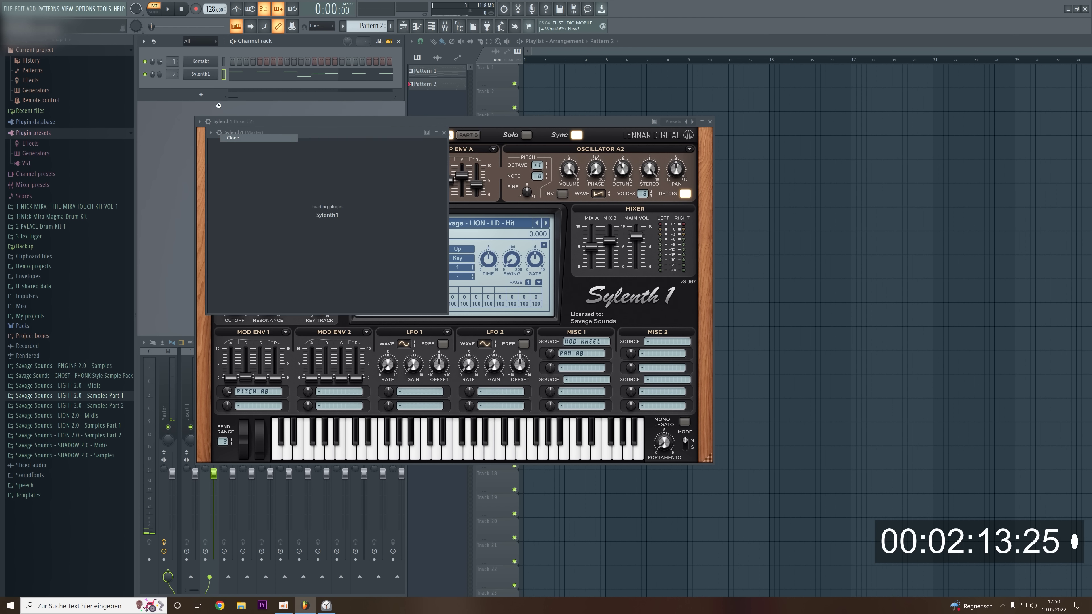
{"action": "right_click", "coordinate": [212, 88]}
{"action": "left_click", "coordinate": [310, 100]}
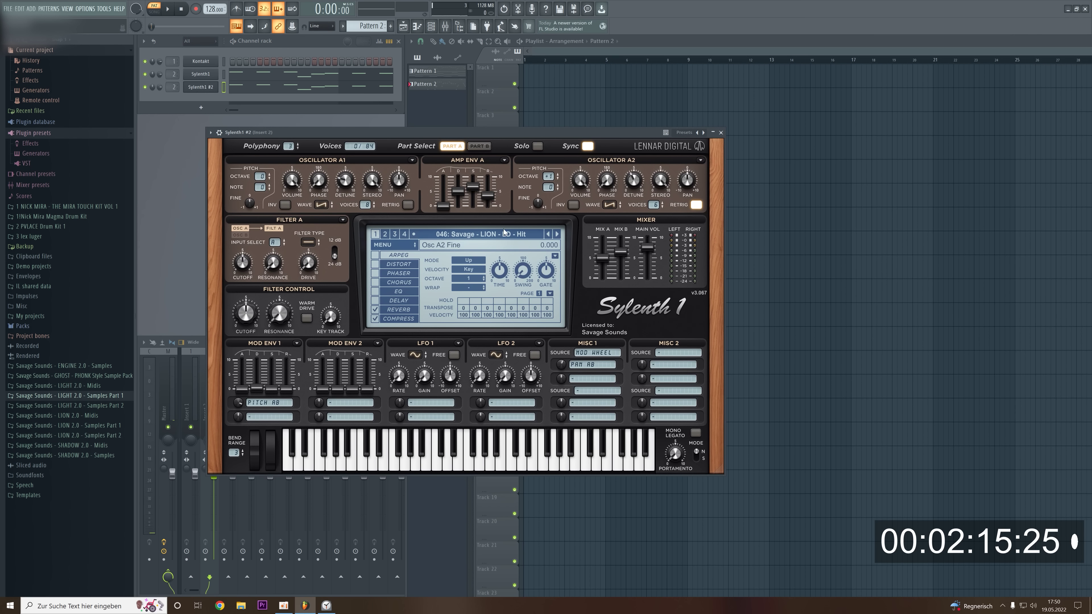
Choose preset 047: Savage - LION - LD - Lazer for the Sylenth1 clone, mute the first Sylenth1 channel and audition the sound.
{"action": "left_click", "coordinate": [484, 235]}
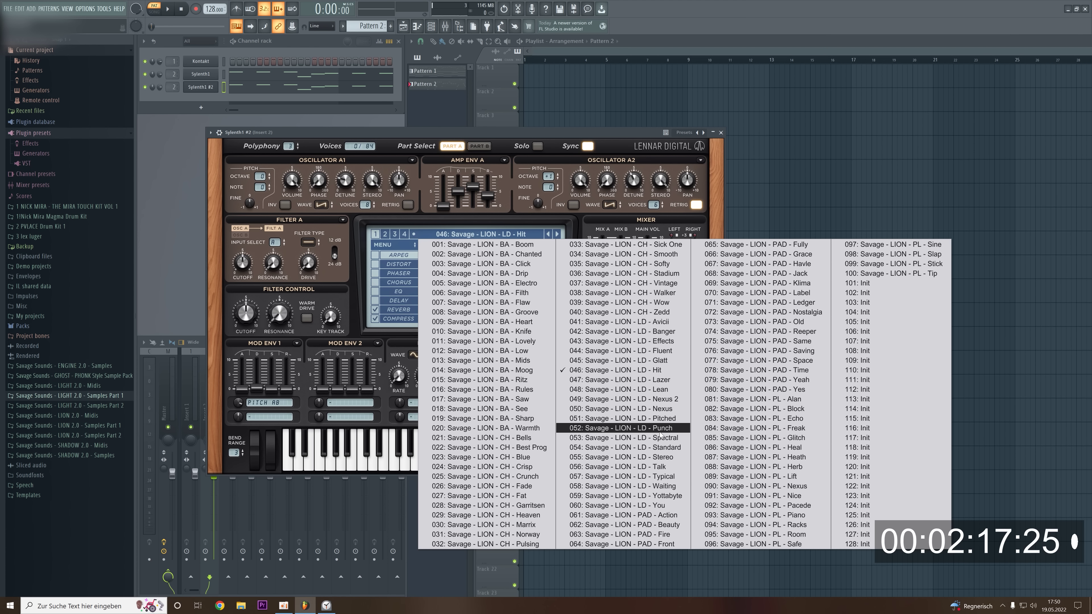
{"action": "left_click", "coordinate": [651, 381]}
{"action": "key", "text": "space"}
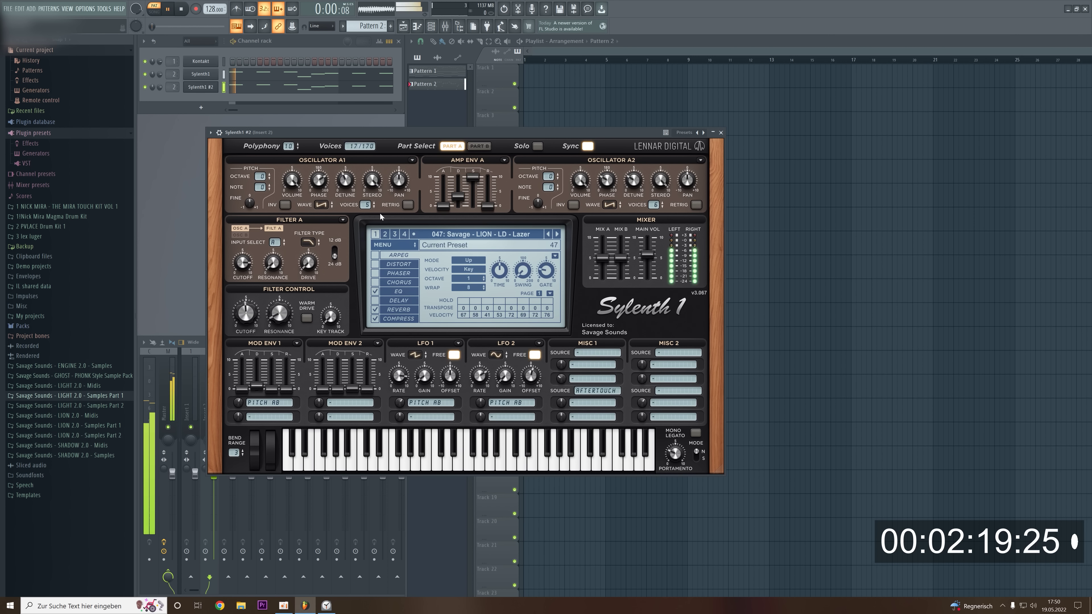
{"action": "key", "text": "space"}
{"action": "left_click", "coordinate": [144, 74]}
{"action": "key", "text": "space"}
{"action": "key", "text": "space"}
Change the Sylenth1 #2 preset to 048: Savage - LION - LD - Lean and audition it in Pattern 2.
{"action": "right_click", "coordinate": [202, 87]}
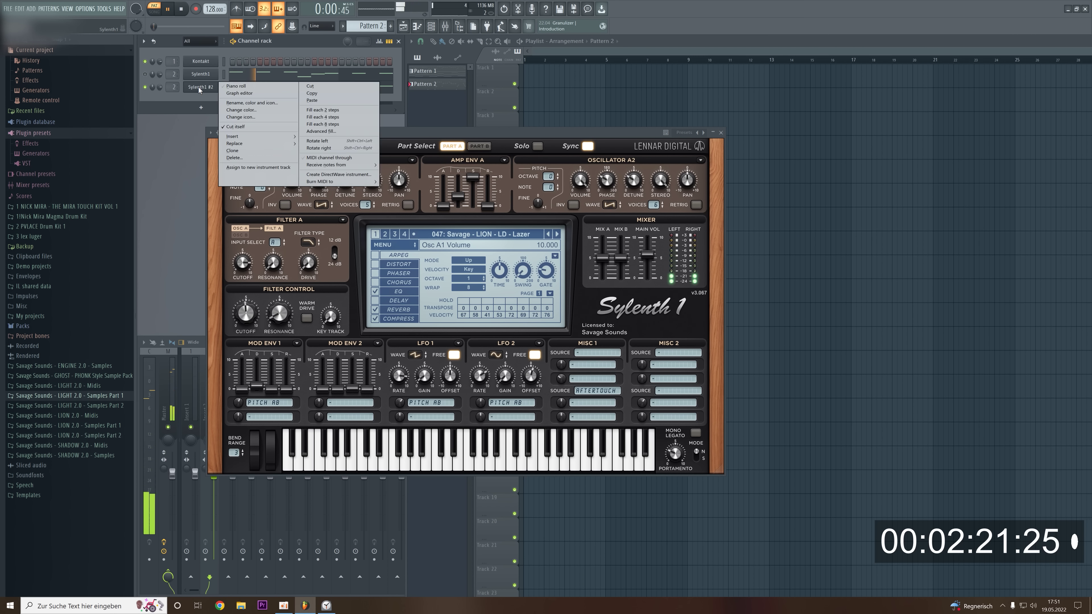
{"action": "left_click", "coordinate": [313, 95]}
{"action": "right_click", "coordinate": [207, 89]}
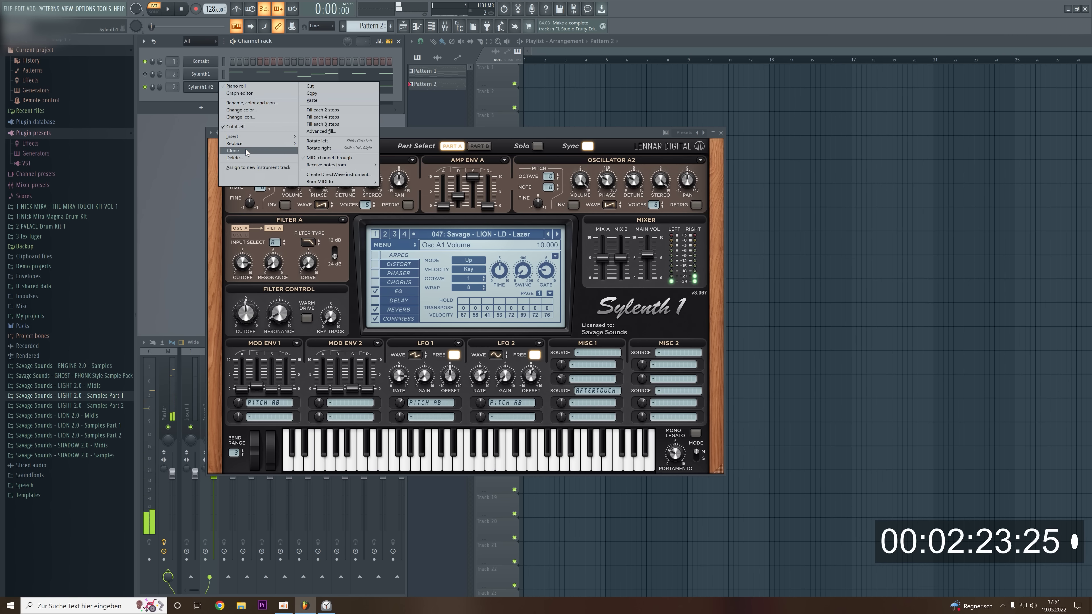
{"action": "left_click", "coordinate": [557, 234]}
{"action": "key", "text": "space"}
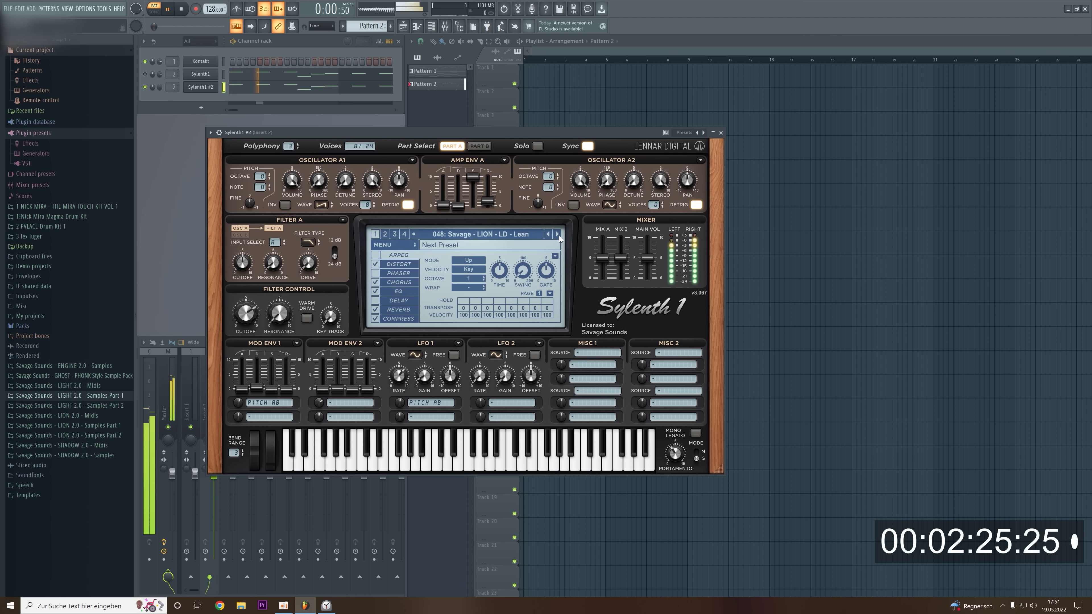
{"action": "key", "text": "space"}
Copy the Sylenth1 #2 channel's notes, clone that channel and paste the melody into the new clone.
{"action": "right_click", "coordinate": [218, 89]}
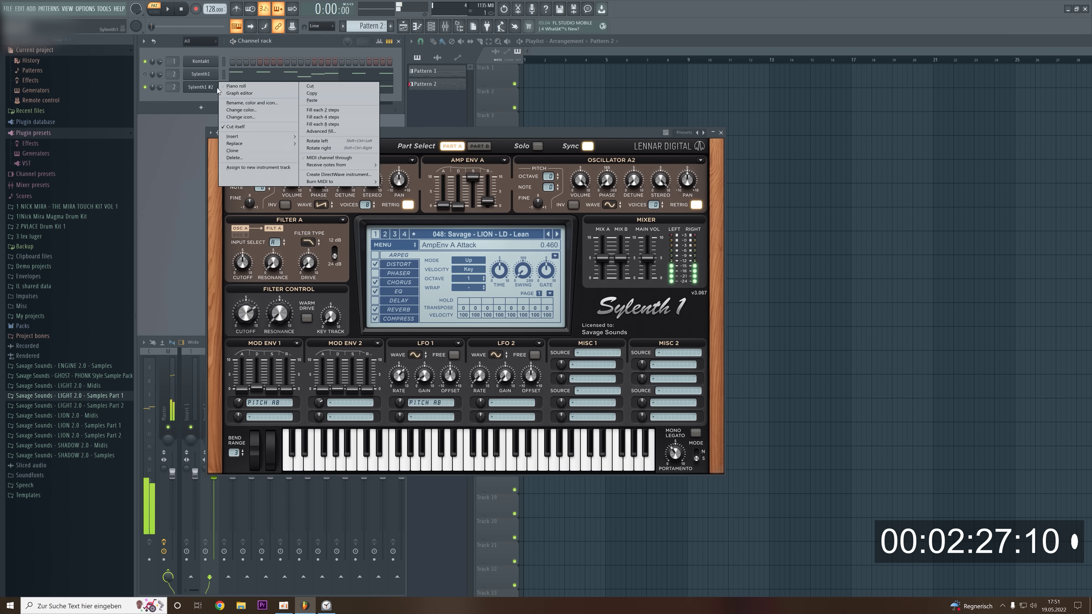
{"action": "left_click", "coordinate": [316, 95]}
{"action": "right_click", "coordinate": [197, 90]}
{"action": "left_click", "coordinate": [234, 152]}
{"action": "right_click", "coordinate": [210, 101]}
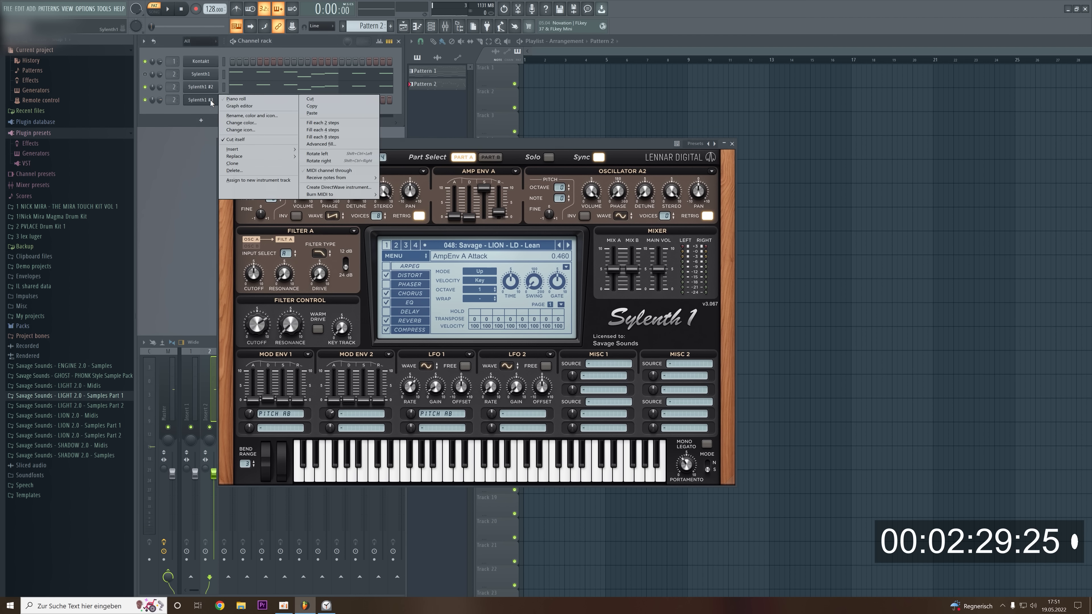
{"action": "left_click", "coordinate": [317, 113]}
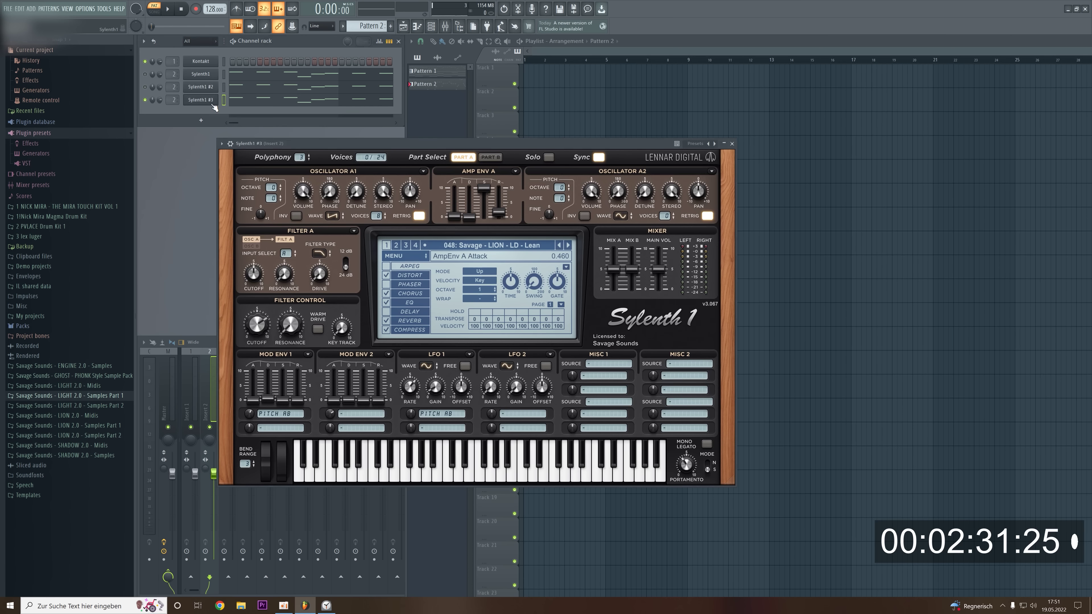
Load the LION - Sylenth1 Soundbank - A bank in Sylenth1 #3 and audition preset 001: Savage - LION - Abyssos - LD.
{"action": "left_click", "coordinate": [405, 255]}
{"action": "mouse_move", "coordinate": [451, 276]}
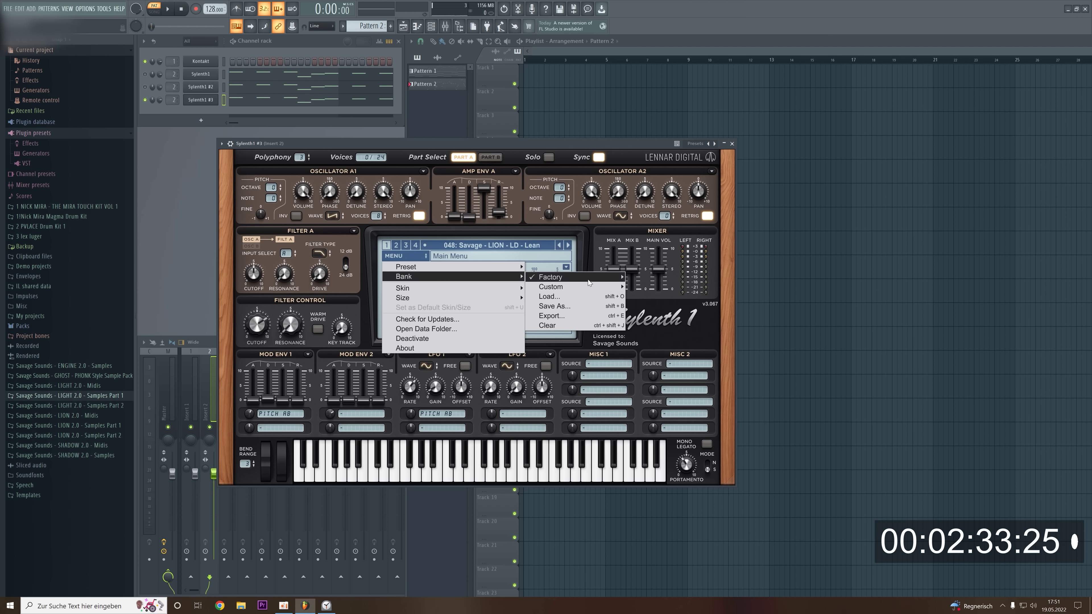
{"action": "mouse_move", "coordinate": [559, 277]}
{"action": "left_click", "coordinate": [675, 335]}
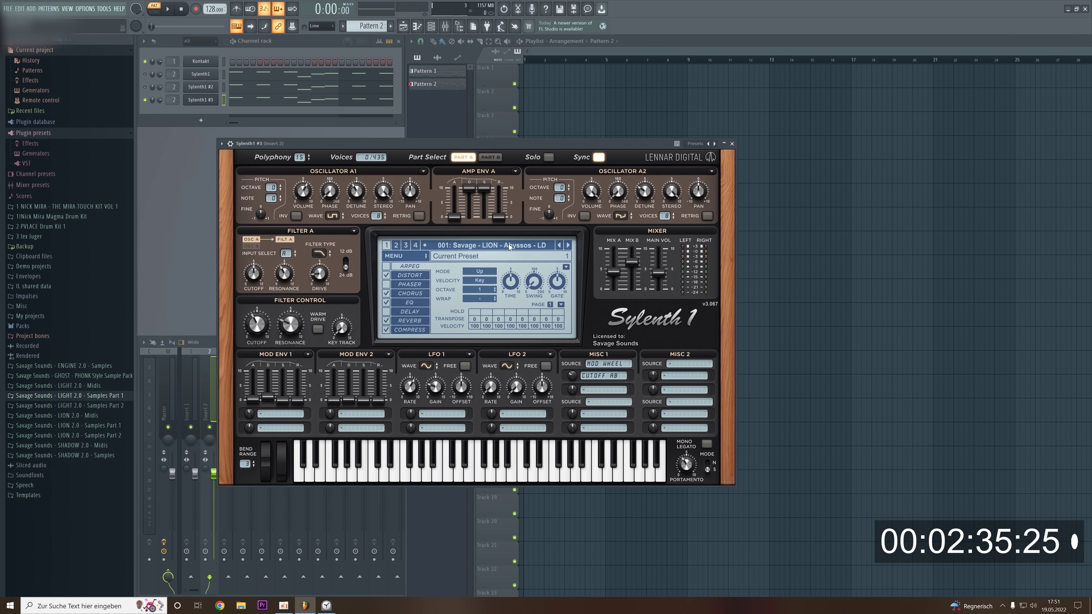
{"action": "key", "text": "space"}
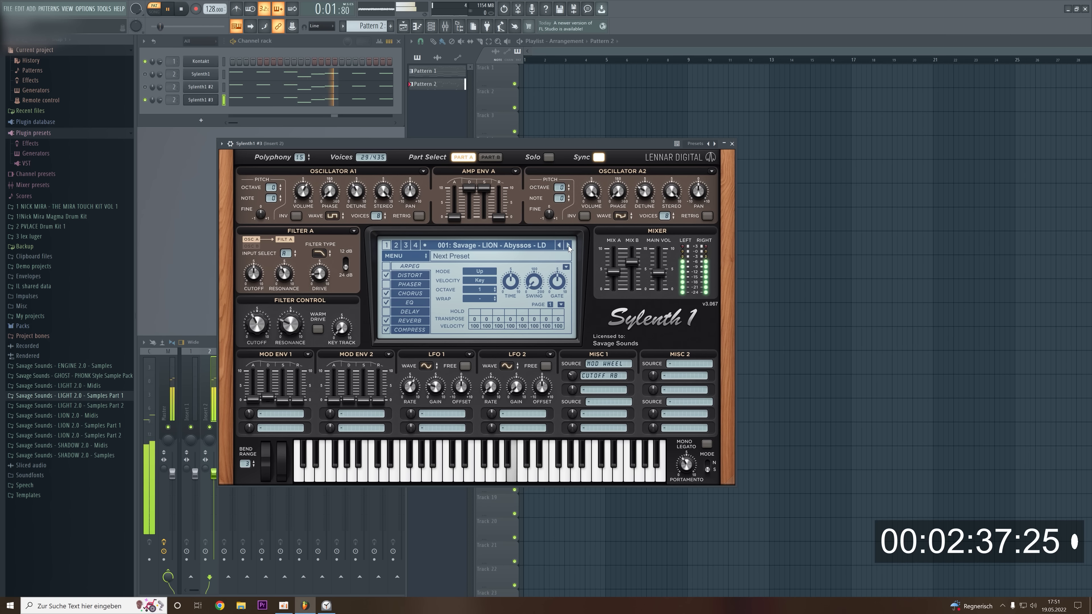
{"action": "key", "text": "space"}
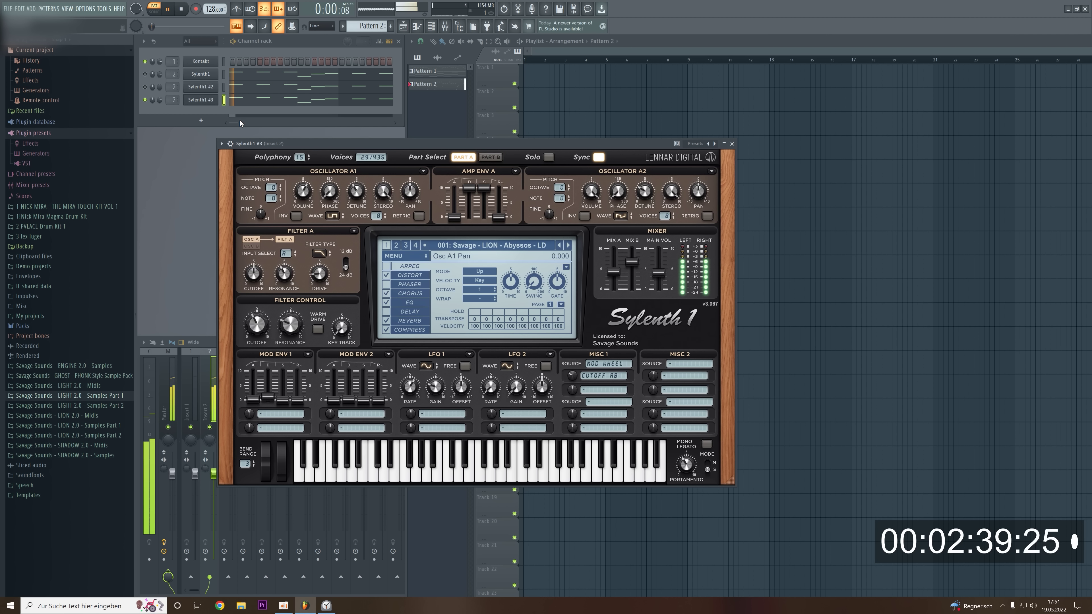
{"action": "key", "text": "space"}
Copy the Sylenth1 #3 channel's notes, clone that channel and paste the melody into the new clone.
{"action": "right_click", "coordinate": [208, 105]}
{"action": "left_click", "coordinate": [313, 106]}
{"action": "right_click", "coordinate": [203, 102]}
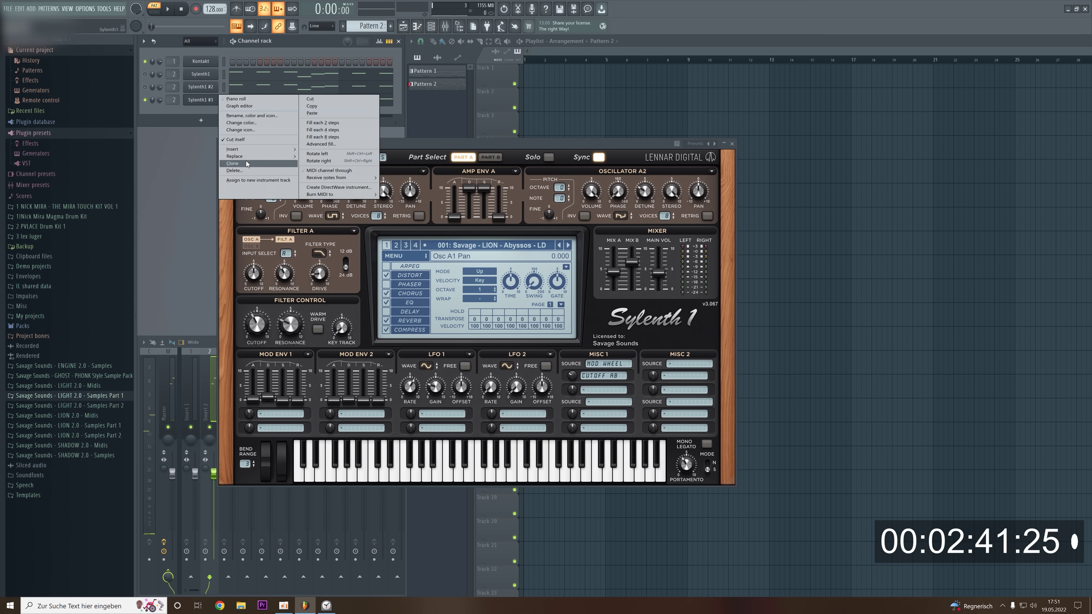
{"action": "left_click", "coordinate": [246, 164]}
{"action": "right_click", "coordinate": [214, 111]}
{"action": "left_click", "coordinate": [312, 126]}
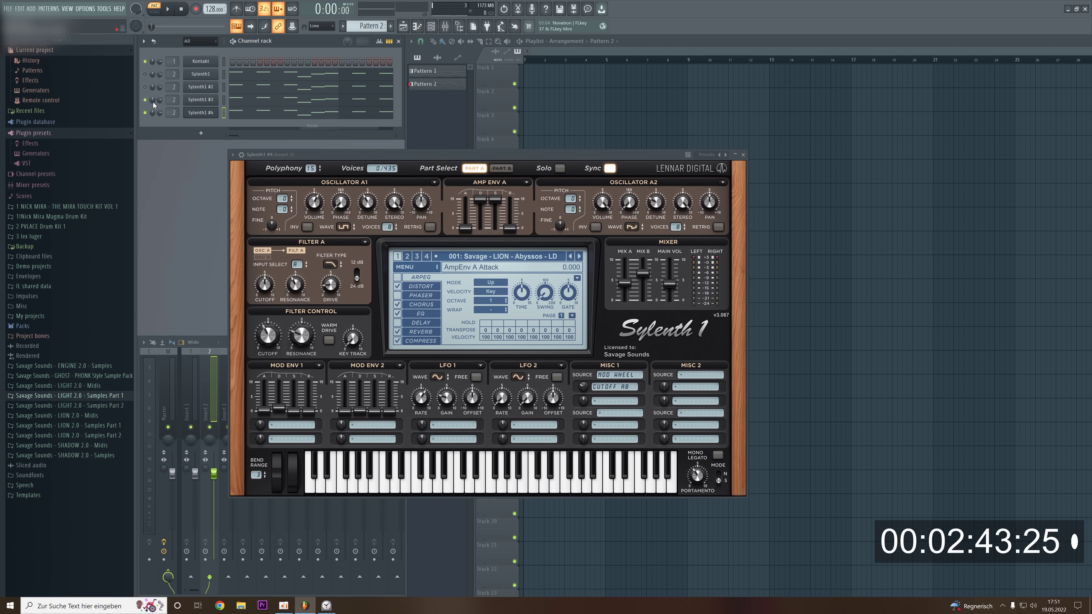
Choose preset 002: Savage - LION - Color - LD for Sylenth1 #4 and audition the melody with it.
{"action": "left_click", "coordinate": [206, 114]}
{"action": "left_click", "coordinate": [206, 114]}
{"action": "left_click", "coordinate": [579, 256]}
{"action": "key", "text": "space"}
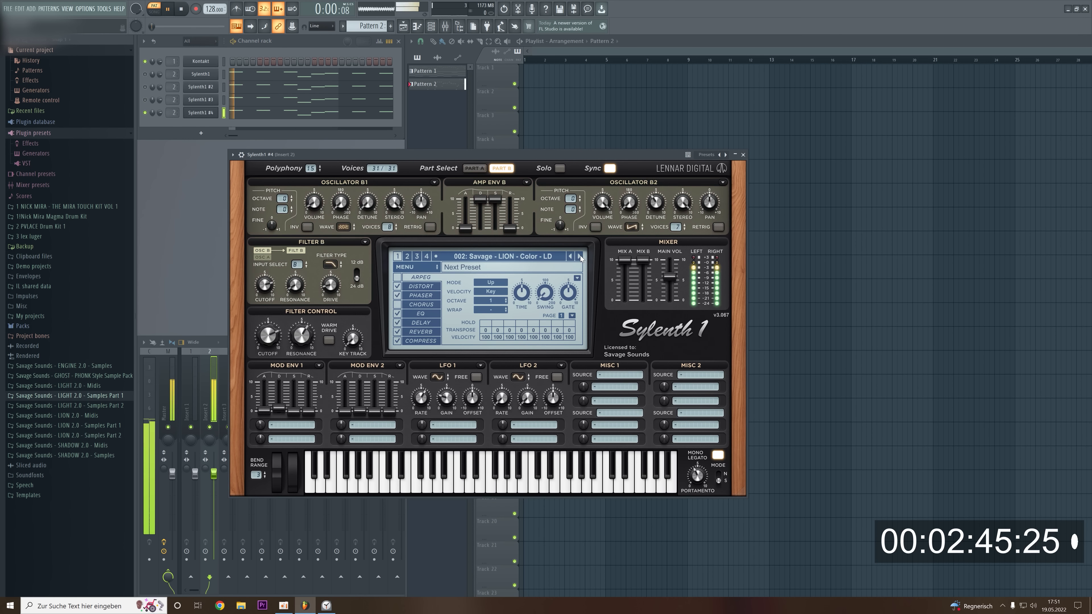
{"action": "left_click", "coordinate": [579, 256]}
{"action": "left_click", "coordinate": [570, 256]}
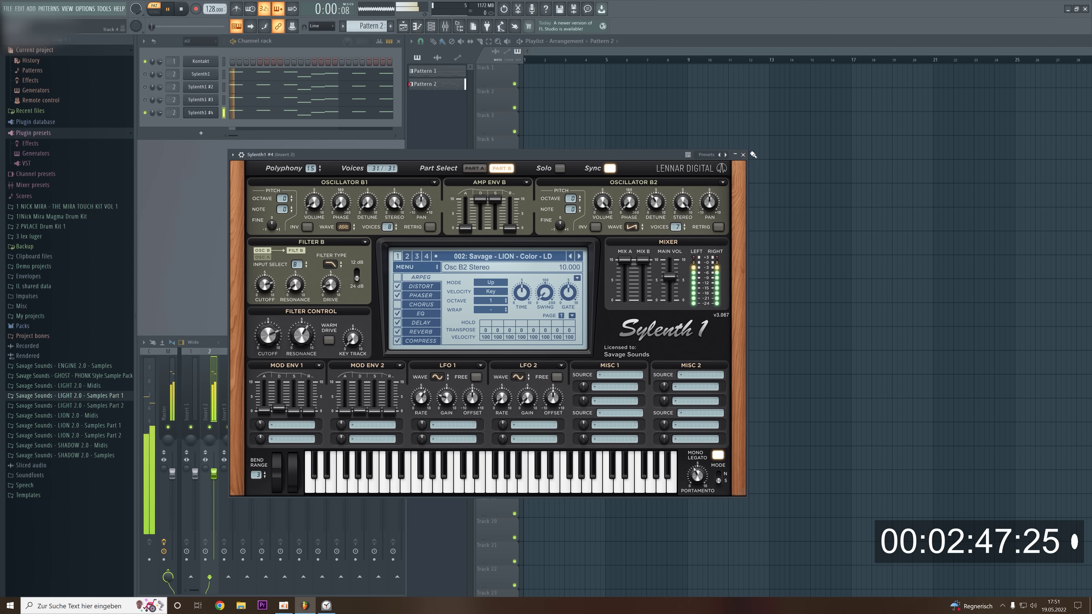
Close the Sylenth1 #4 window, unmute all channels and play the layered melody of Pattern 2.
{"action": "left_click", "coordinate": [742, 155]}
{"action": "right_click", "coordinate": [152, 121]}
{"action": "left_click", "coordinate": [186, 134]}
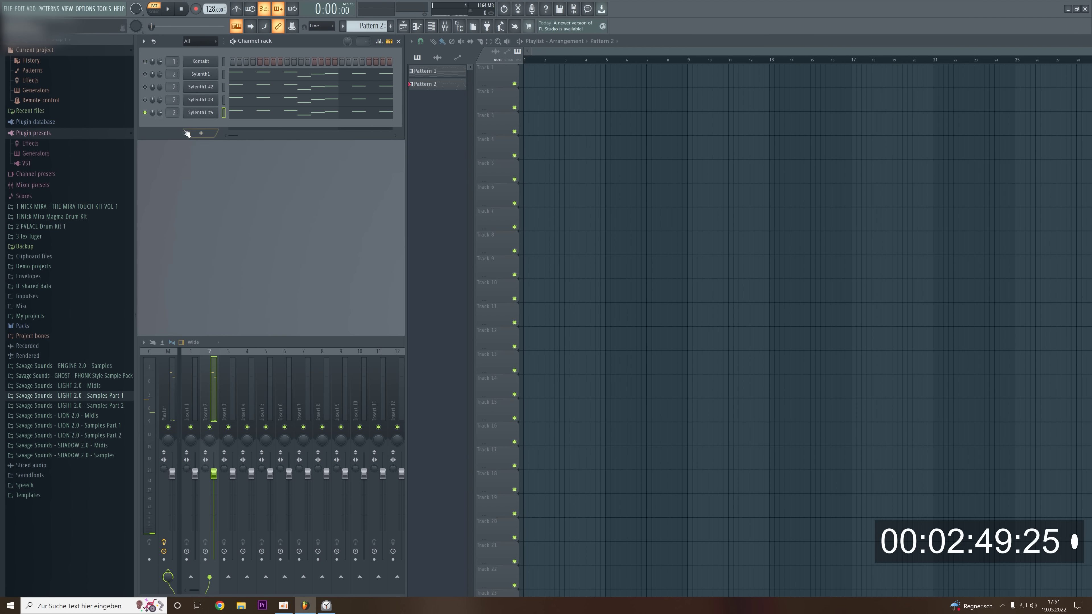
{"action": "right_click", "coordinate": [145, 113]}
{"action": "key", "text": "space"}
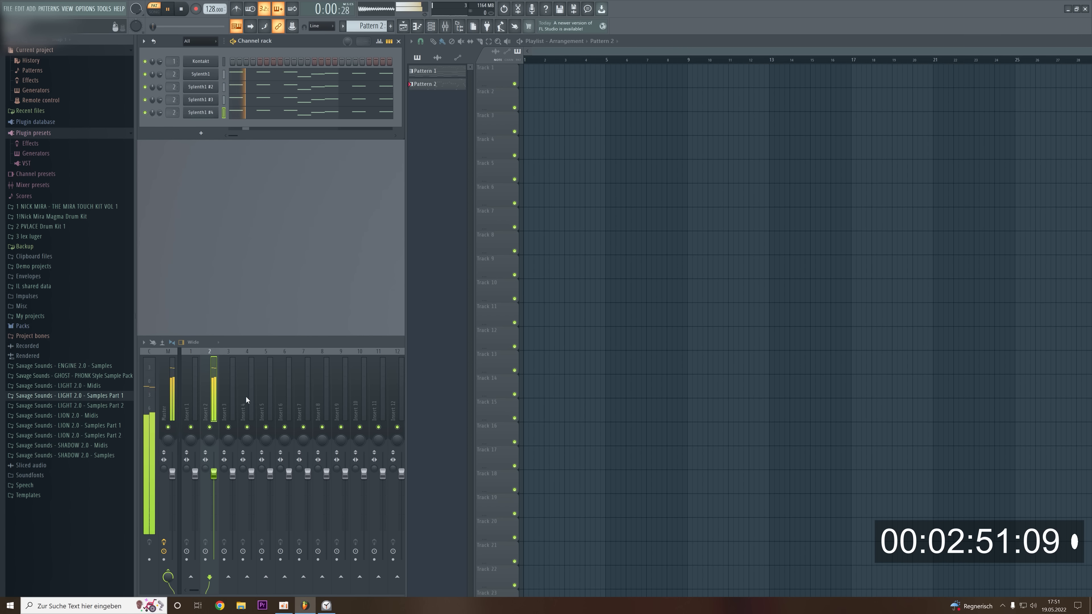
{"action": "left_click", "coordinate": [209, 400]}
{"action": "key", "text": "space"}
Copy the Kontakt channel's notes from Pattern 1 and switch to the empty Pattern 3.
{"action": "scroll", "coordinate": [367, 27], "scroll_direction": "up", "scroll_amount": 1}
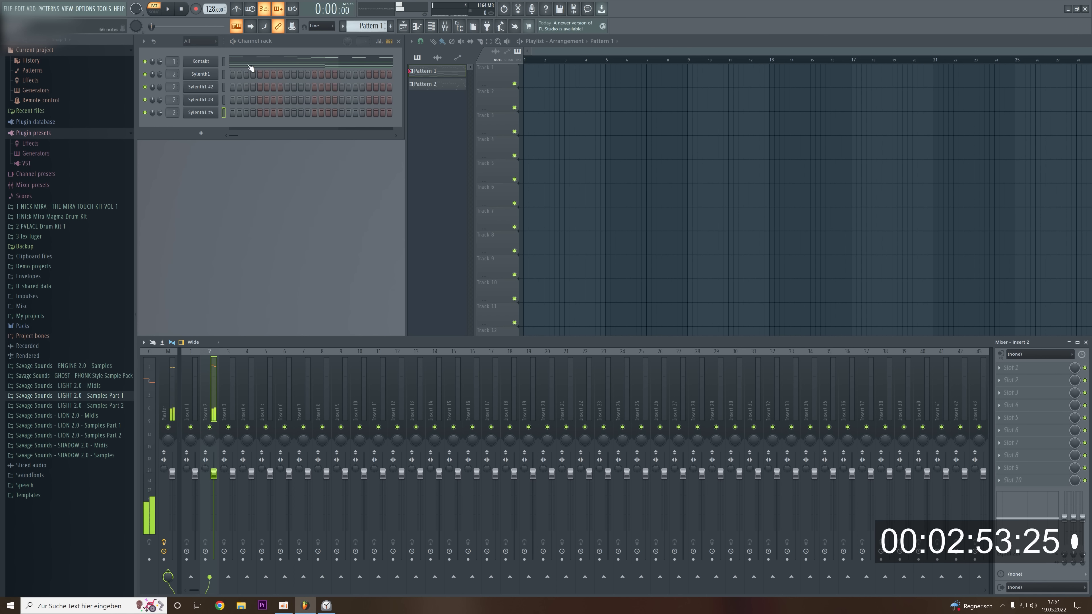
{"action": "right_click", "coordinate": [209, 63]}
{"action": "left_click", "coordinate": [311, 67]}
{"action": "scroll", "coordinate": [369, 26], "scroll_direction": "down", "scroll_amount": 1}
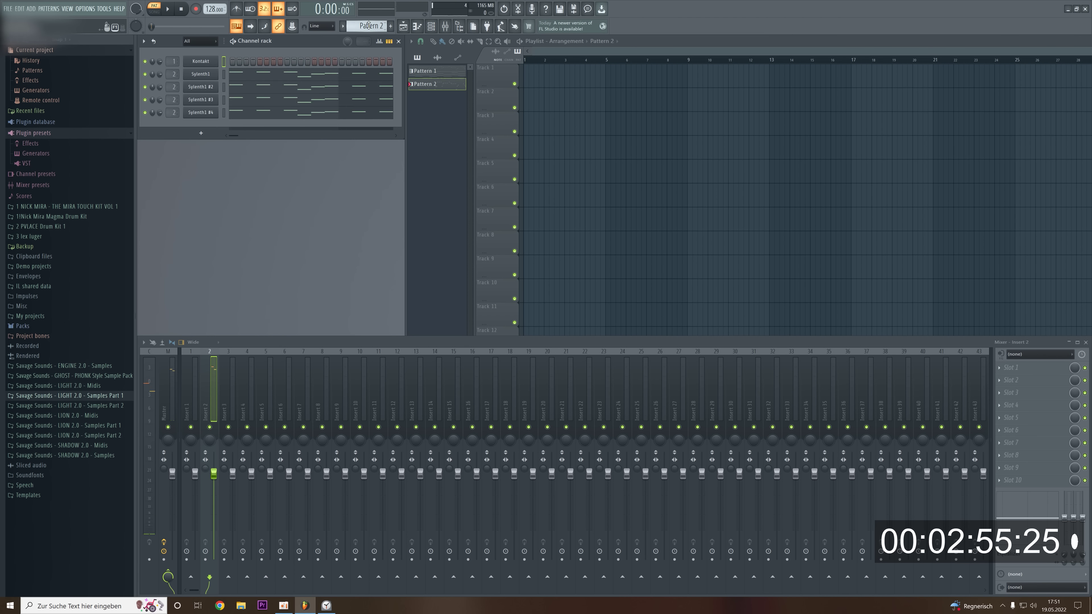
{"action": "scroll", "coordinate": [368, 26], "scroll_direction": "down", "scroll_amount": 1}
Add a new Sylenth1 channel and load the LION - Sylenth1 Soundbank - A bank in it.
{"action": "left_click", "coordinate": [200, 133]}
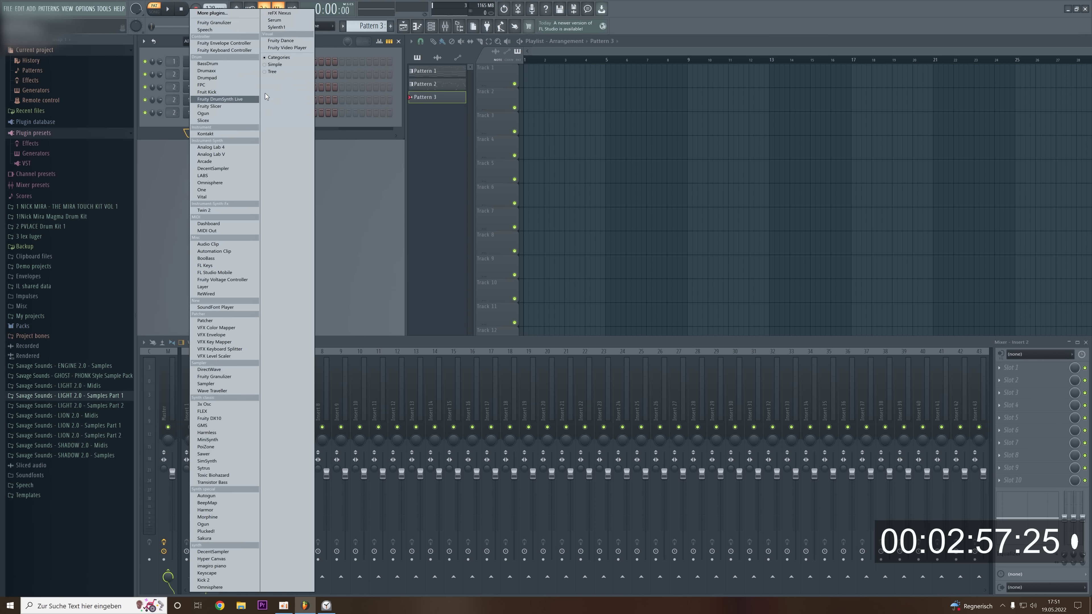
{"action": "left_click", "coordinate": [277, 27]}
{"action": "left_click_drag", "start_coordinate": [312, 76], "coordinate": [473, 108]}
{"action": "left_click", "coordinate": [498, 217]}
{"action": "mouse_move", "coordinate": [495, 238]}
{"action": "mouse_move", "coordinate": [642, 238]}
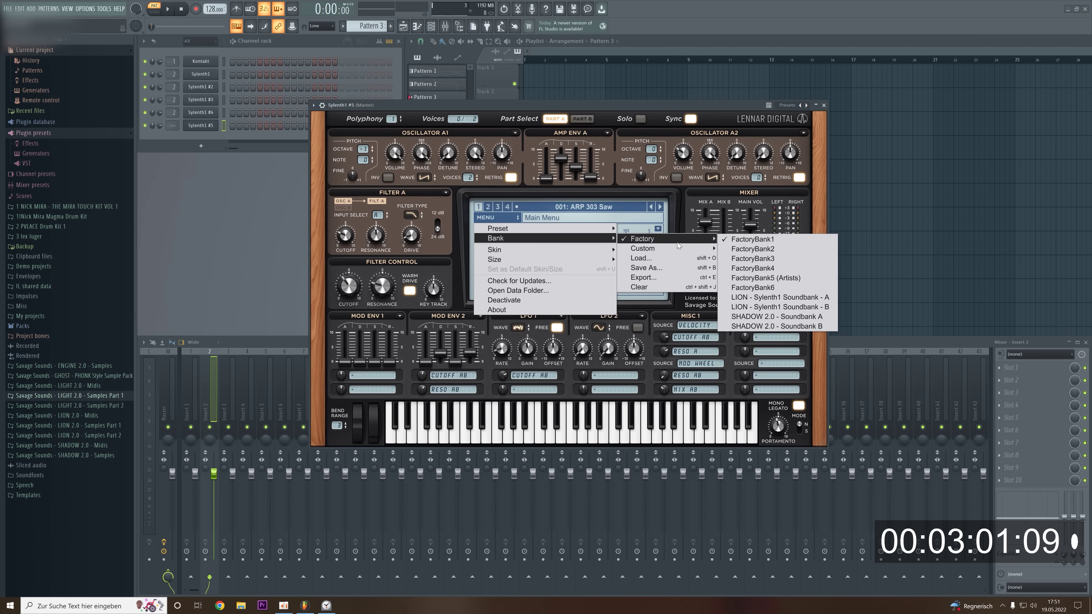
{"action": "left_click", "coordinate": [804, 300]}
Paste the copied Kontakt notes into Sylenth1 #5 and route the channel to mixer track 3.
{"action": "right_click", "coordinate": [211, 125]}
{"action": "left_click", "coordinate": [325, 139]}
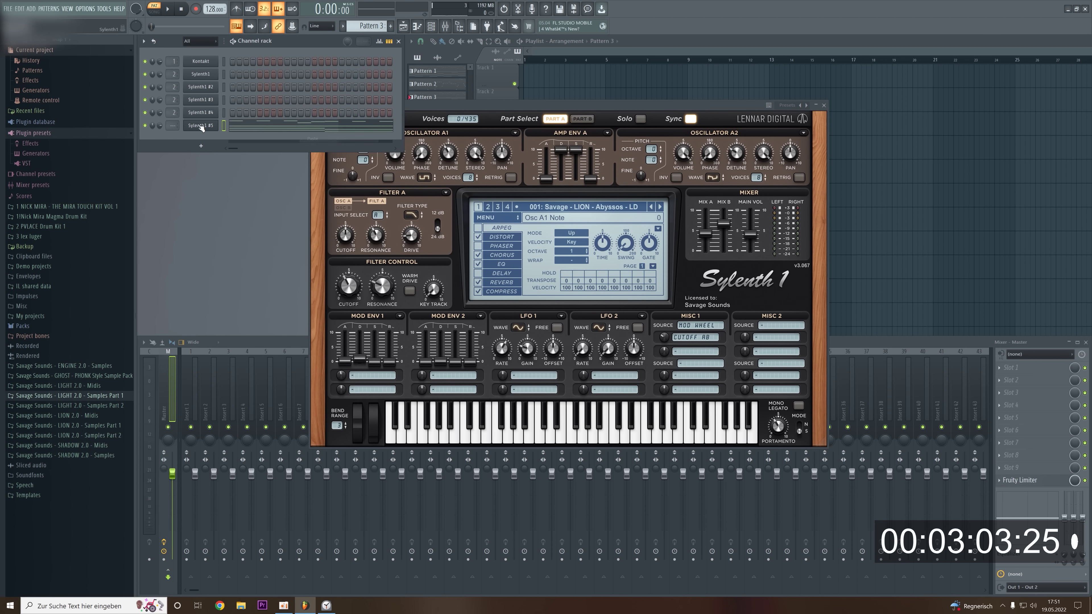
{"action": "left_click_drag", "start_coordinate": [173, 126], "coordinate": [172, 119]}
Delete the upper melody notes in the Sylenth1 #5 piano roll, keeping the lower chord notes.
{"action": "left_click", "coordinate": [270, 129]}
{"action": "left_click_drag", "start_coordinate": [906, 104], "coordinate": [161, 280]}
{"action": "key", "text": "Delete"}
{"action": "scroll", "coordinate": [550, 249], "scroll_direction": "down", "scroll_amount": 5}
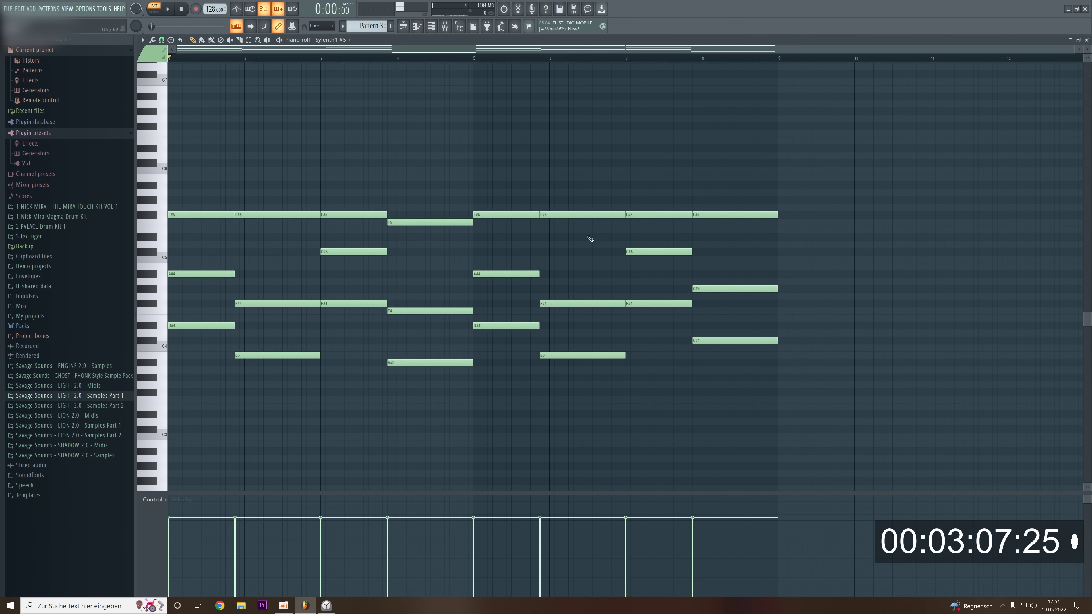
Try the Sylenth1 #5 notes one octave higher during playback and restore their original octave.
{"action": "left_click_drag", "start_coordinate": [831, 185], "coordinate": [90, 420]}
{"action": "key", "text": "ctrl+Up"}
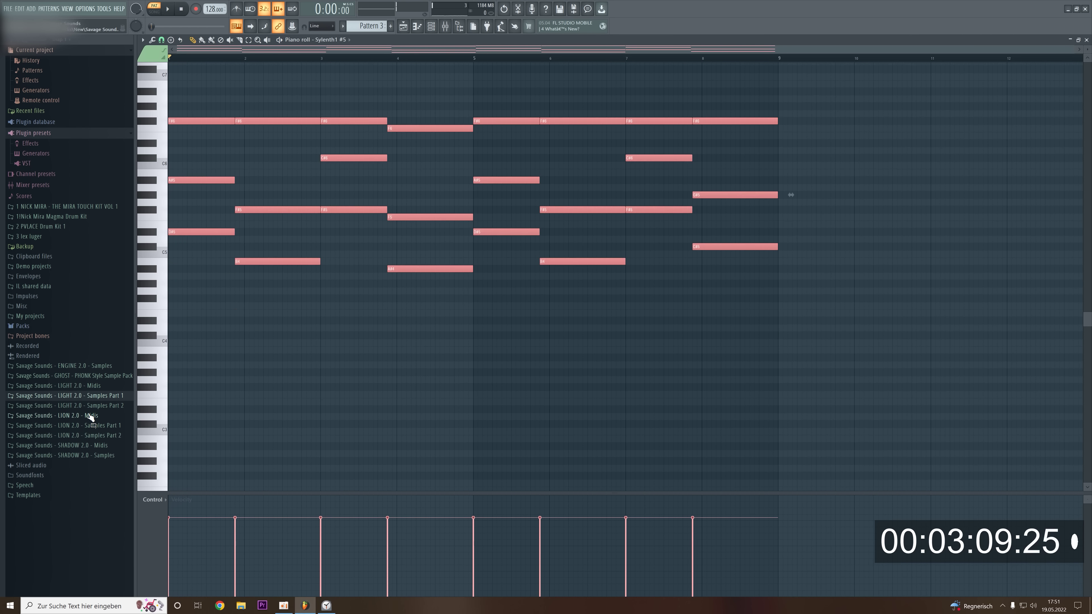
{"action": "key", "text": "space"}
{"action": "key", "text": "ctrl+Down"}
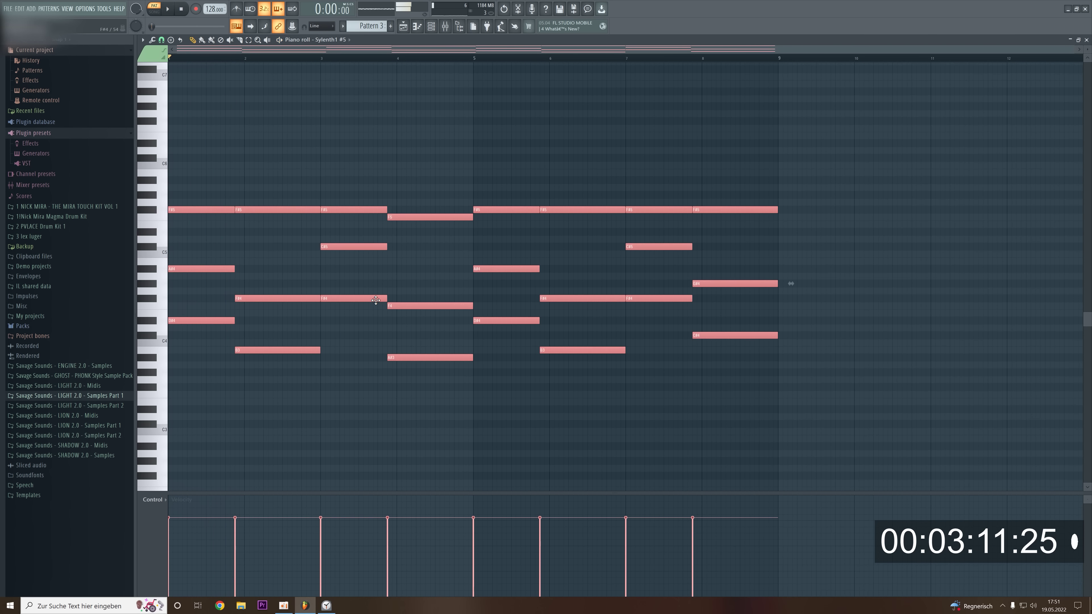
{"action": "key", "text": "space"}
Close the piano roll, audition preset 022: Savage - LION - Bed - CH and choose 023: Savage - LION - Garrix - CH.
{"action": "left_click", "coordinate": [1086, 40]}
{"action": "left_click", "coordinate": [637, 208]}
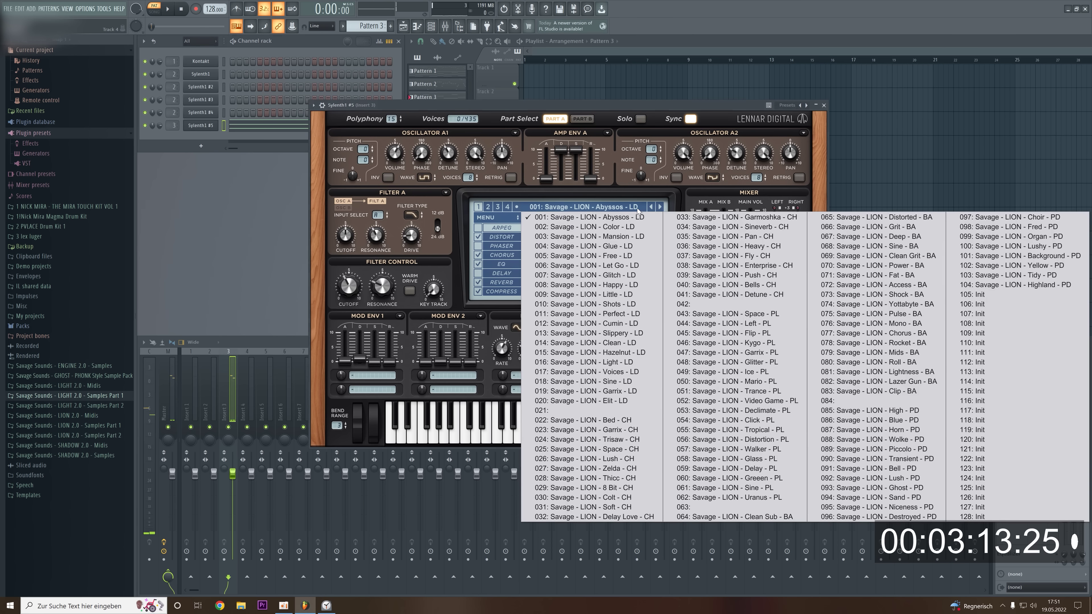
{"action": "left_click", "coordinate": [601, 420]}
{"action": "key", "text": "space"}
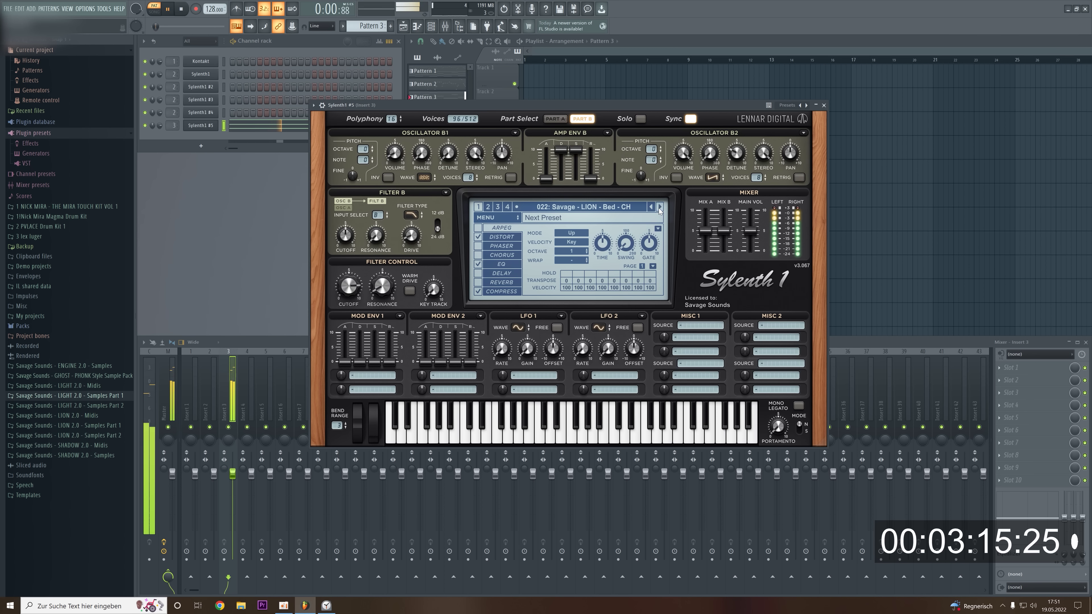
{"action": "left_click", "coordinate": [660, 207]}
Copy the Sylenth1 #5 channel's notes, clone that channel and paste the chords into the new clone.
{"action": "right_click", "coordinate": [201, 125]}
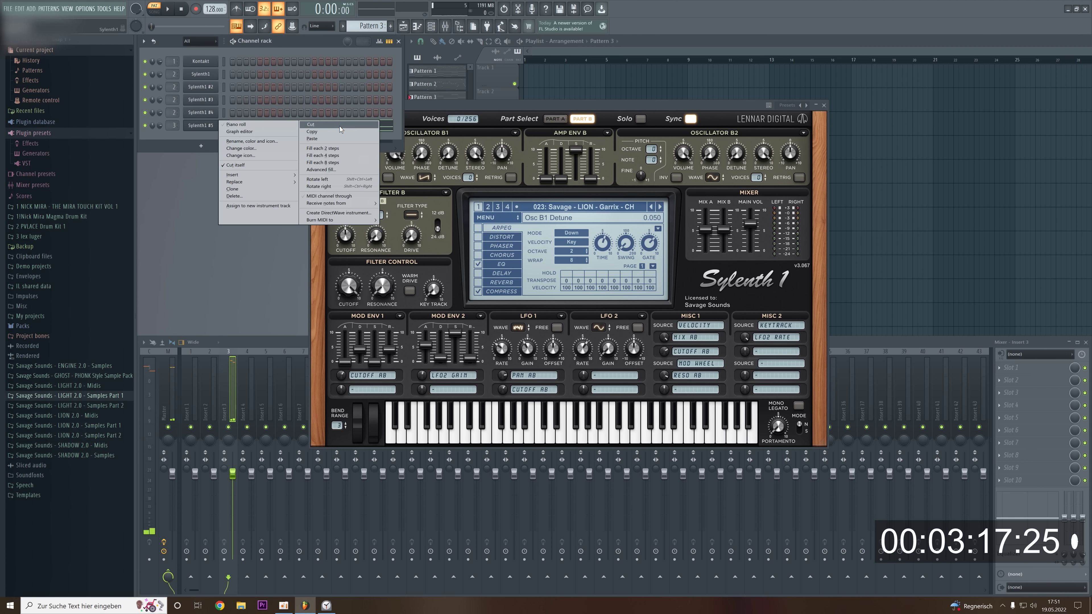
{"action": "key", "text": "Escape"}
{"action": "right_click", "coordinate": [201, 126]}
{"action": "left_click", "coordinate": [233, 189]}
{"action": "right_click", "coordinate": [212, 138]}
{"action": "left_click", "coordinate": [314, 150]}
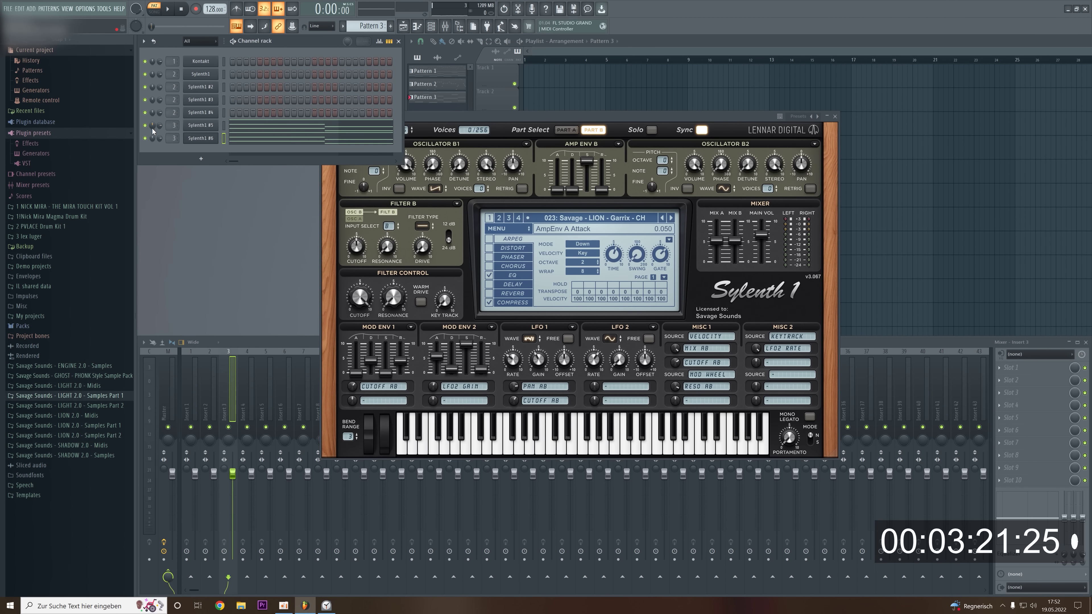
Audition preset 024: Savage - LION - Trisaw - CH in Sylenth1 #6 and choose 025: Savage - LION - Space - CH.
{"action": "left_click", "coordinate": [671, 218]}
{"action": "key", "text": "space"}
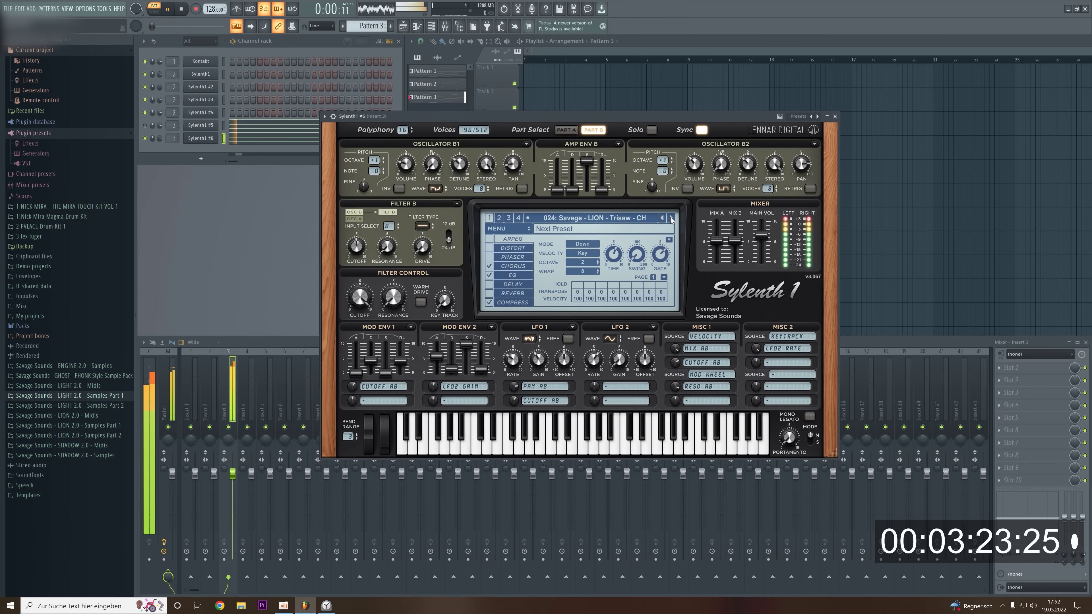
{"action": "left_click", "coordinate": [671, 218]}
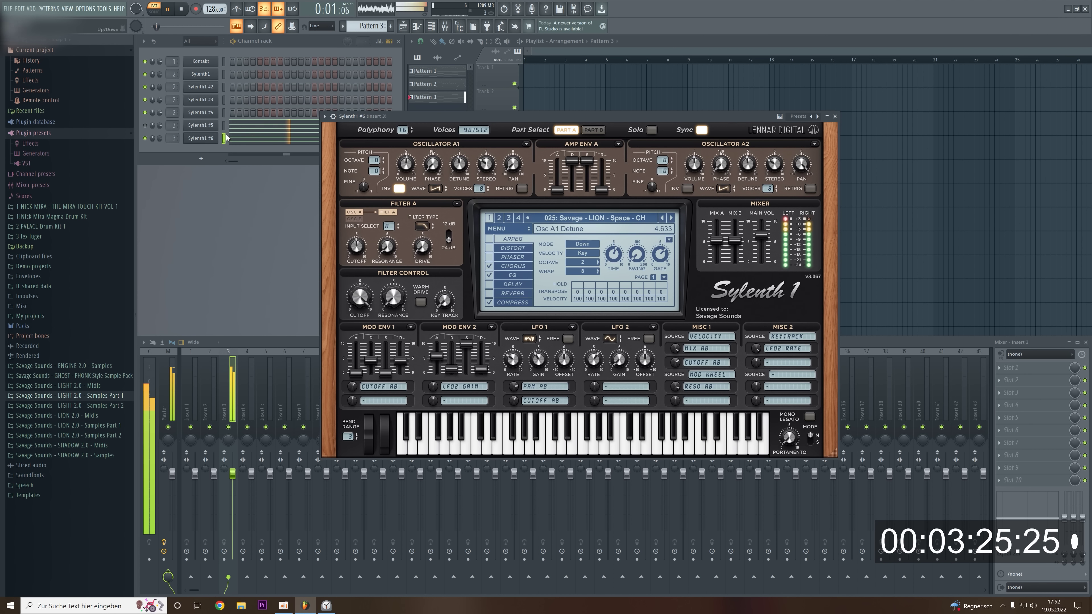
{"action": "key", "text": "space"}
Copy the Sylenth1 #6 channel's notes, clone that channel and paste the chords into the new clone.
{"action": "right_click", "coordinate": [211, 139]}
{"action": "left_click", "coordinate": [333, 144]}
{"action": "right_click", "coordinate": [204, 140]}
{"action": "left_click", "coordinate": [249, 201]}
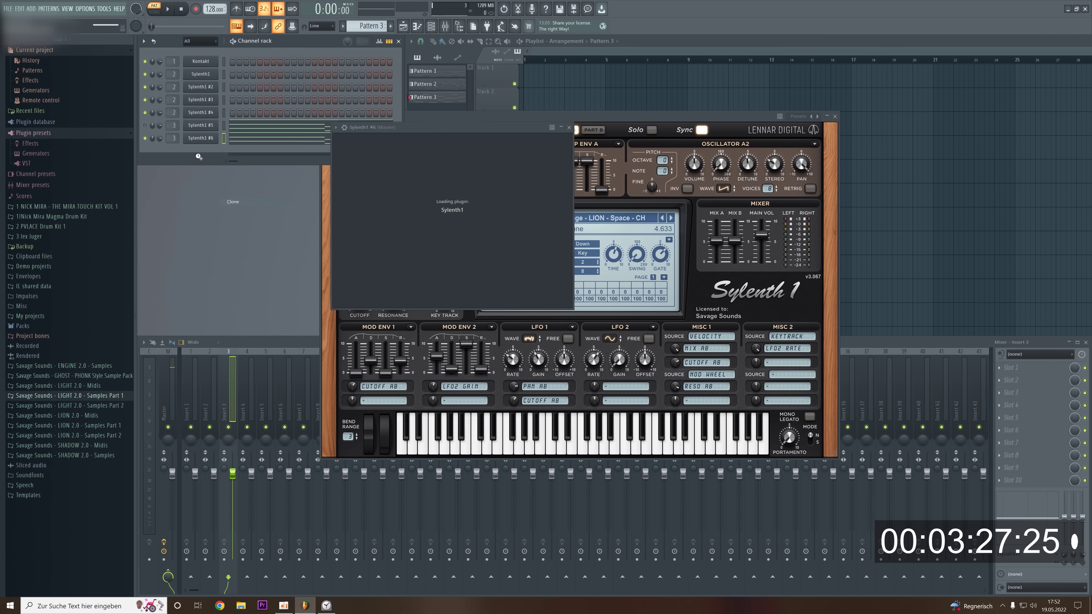
{"action": "right_click", "coordinate": [216, 149]}
{"action": "left_click", "coordinate": [312, 164]}
Play Pattern 3 and choose preset 027: Savage - LION - Zelda - CH for Sylenth1 #7.
{"action": "left_click", "coordinate": [192, 150]}
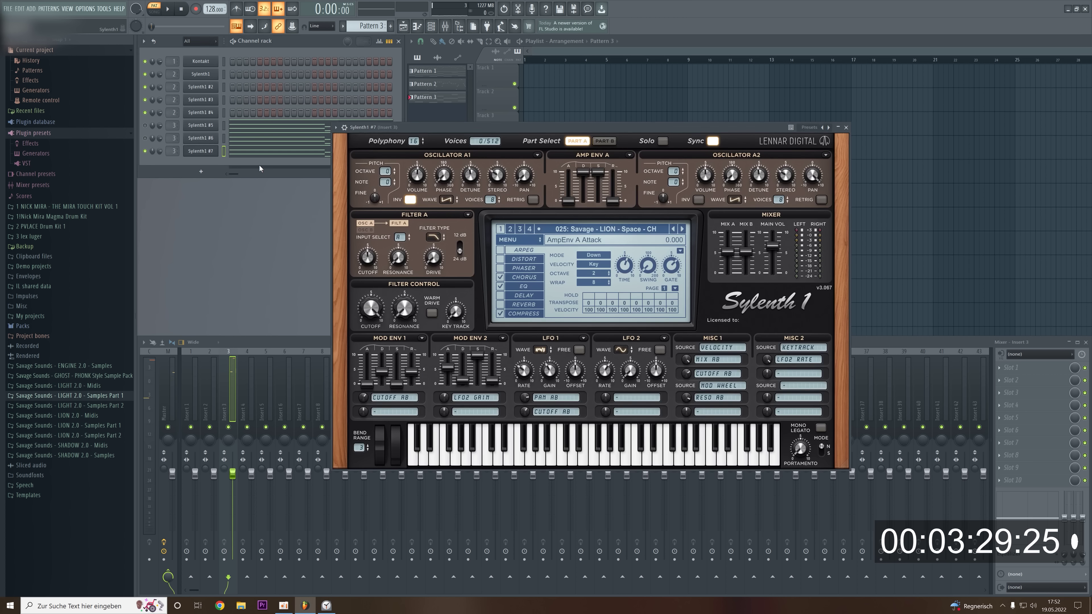
{"action": "key", "text": "space"}
{"action": "left_click", "coordinate": [681, 229]}
{"action": "left_click", "coordinate": [682, 229]}
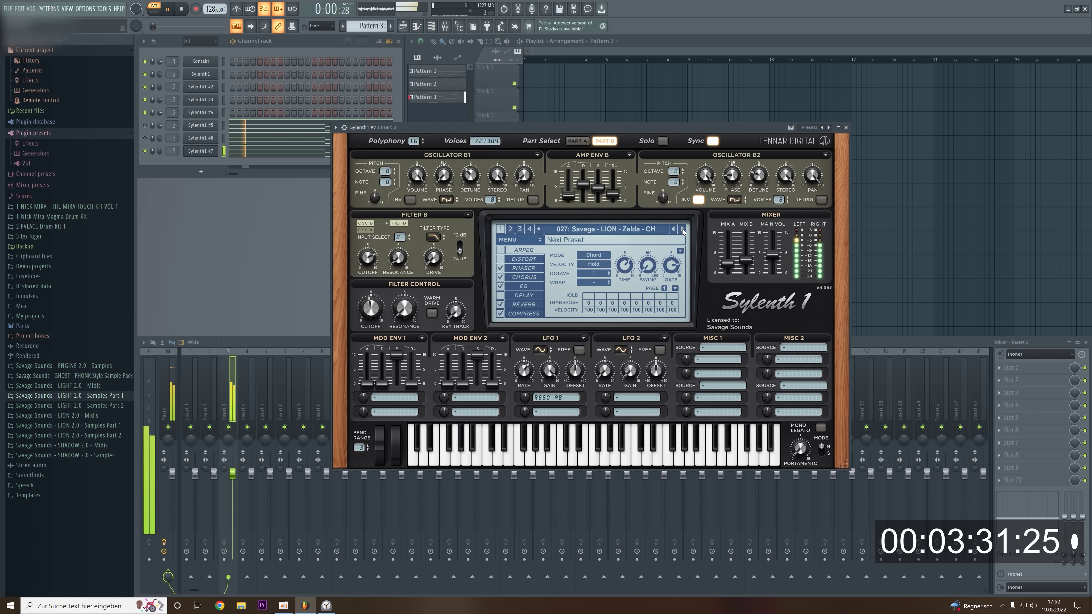
Choose preset 028: Savage - LION - Thicc - CH for Sylenth1 #7 and play Pattern 3 with all channels unmuted.
{"action": "key", "text": "space"}
{"action": "left_click", "coordinate": [682, 229]}
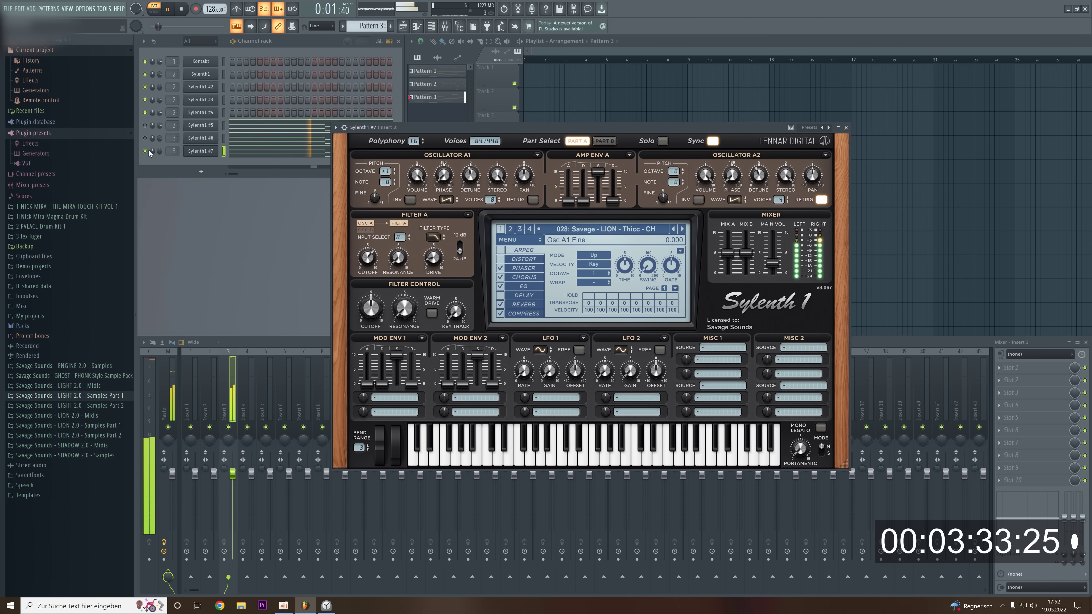
{"action": "right_click", "coordinate": [146, 151]}
{"action": "key", "text": "space"}
{"action": "right_click", "coordinate": [145, 151]}
{"action": "left_click", "coordinate": [157, 155]}
{"action": "key", "text": "space"}
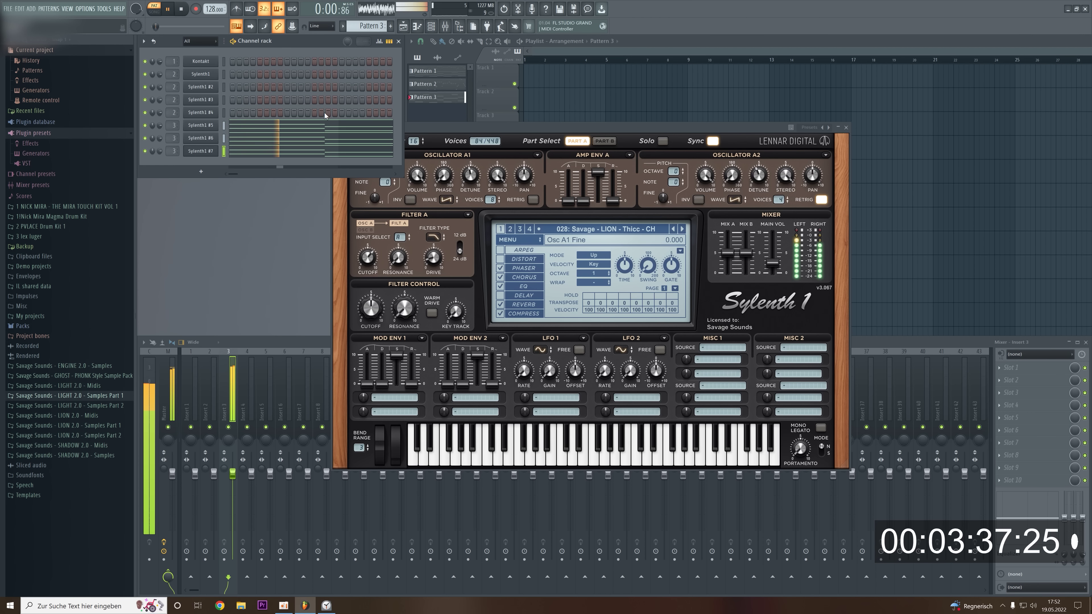
{"action": "key", "text": "space"}
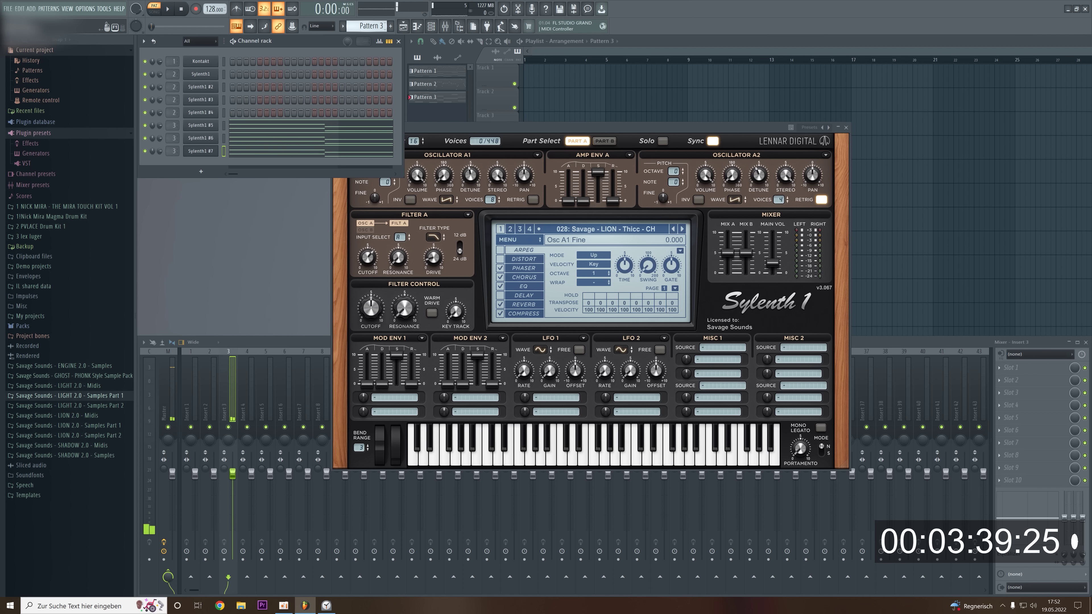
Create Pattern 4 and add a new Sylenth1 channel.
{"action": "key", "text": "F4"}
{"action": "left_click", "coordinate": [200, 171]}
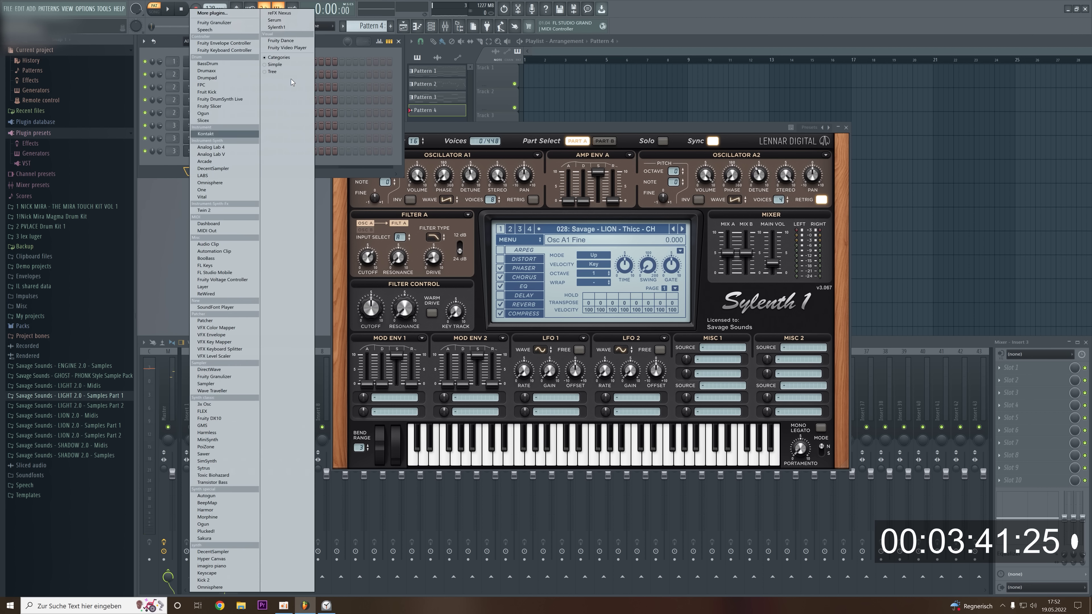
{"action": "left_click", "coordinate": [284, 27]}
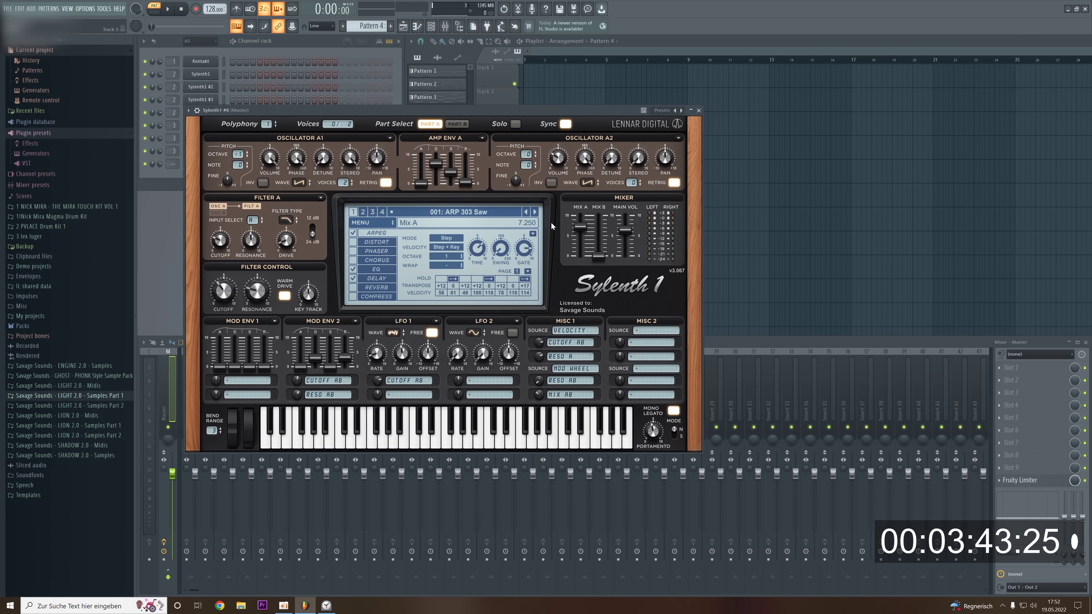
Load the LION - Sylenth1 Soundbank - A bank in Sylenth1 #8 and choose preset 083: Savage - LION - Clip - BA.
{"action": "left_click", "coordinate": [386, 223]}
{"action": "mouse_move", "coordinate": [388, 245]}
{"action": "mouse_move", "coordinate": [520, 249]}
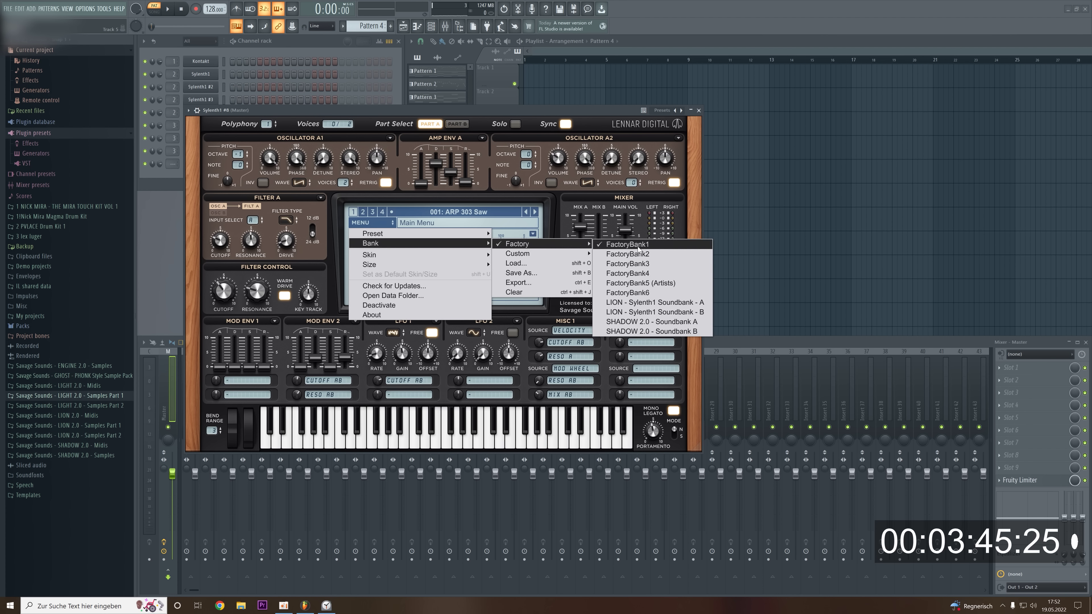
{"action": "left_click", "coordinate": [679, 302]}
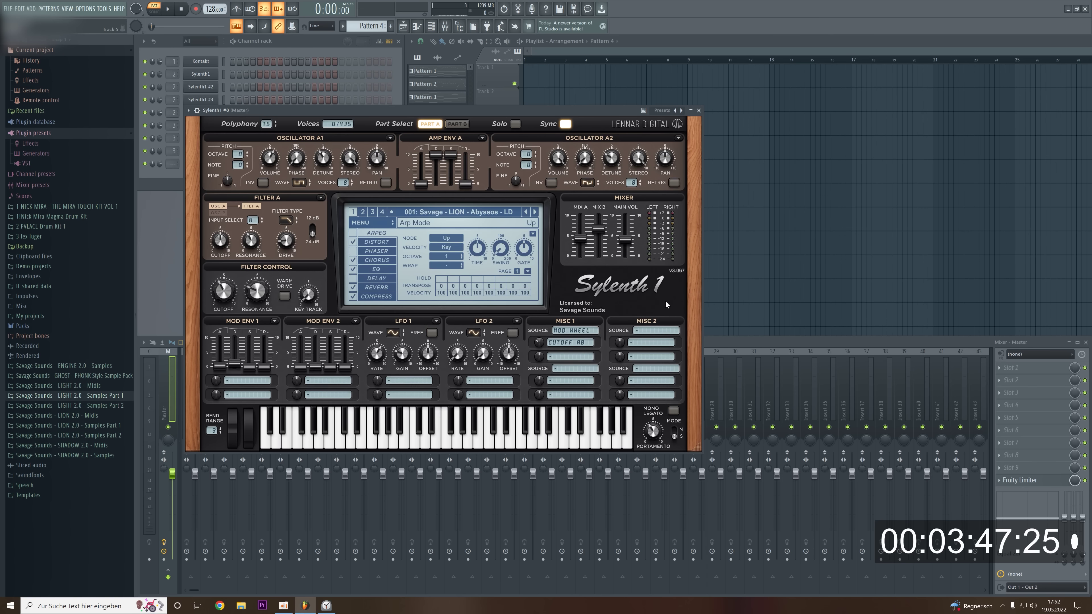
{"action": "left_click", "coordinate": [484, 220]}
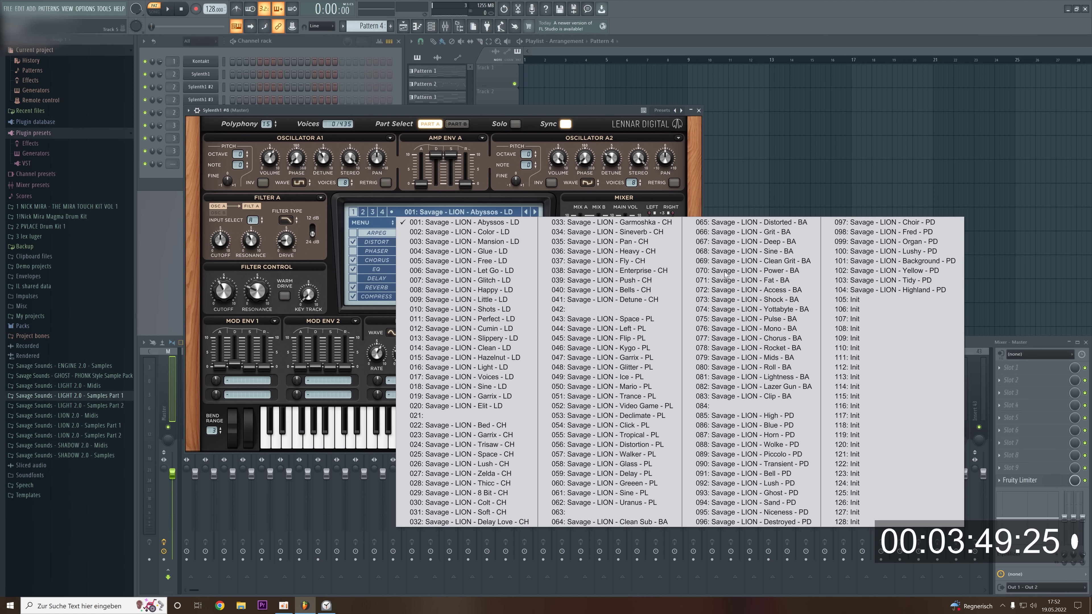
{"action": "left_click", "coordinate": [757, 396]}
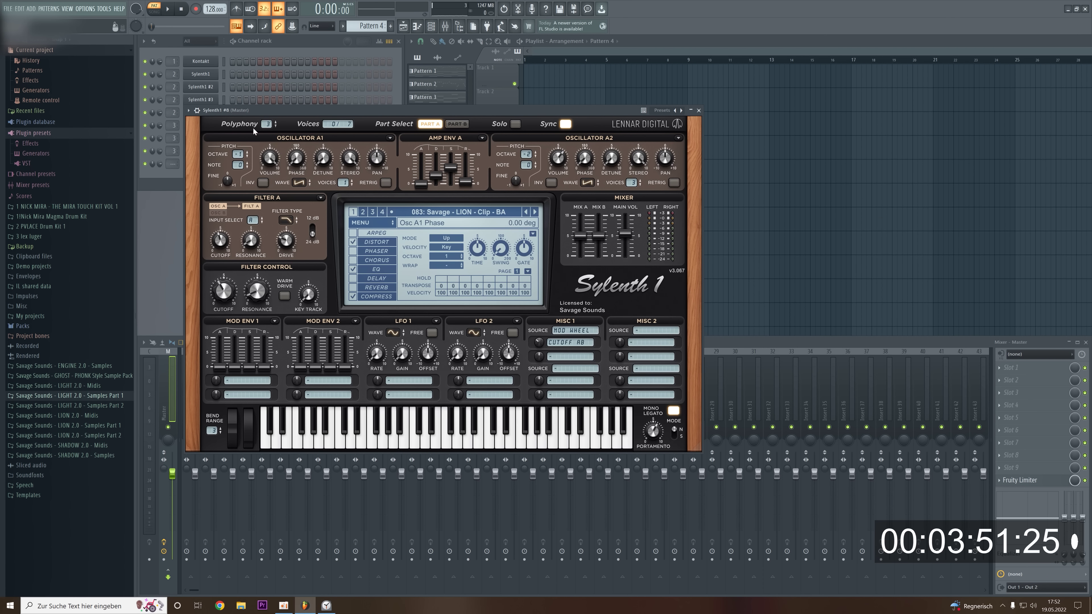
Paste the copied chord notes into the Sylenth1 #8 channel in Pattern 4.
{"action": "left_click_drag", "start_coordinate": [313, 109], "coordinate": [505, 110]}
{"action": "right_click", "coordinate": [206, 165]}
{"action": "left_click", "coordinate": [313, 178]}
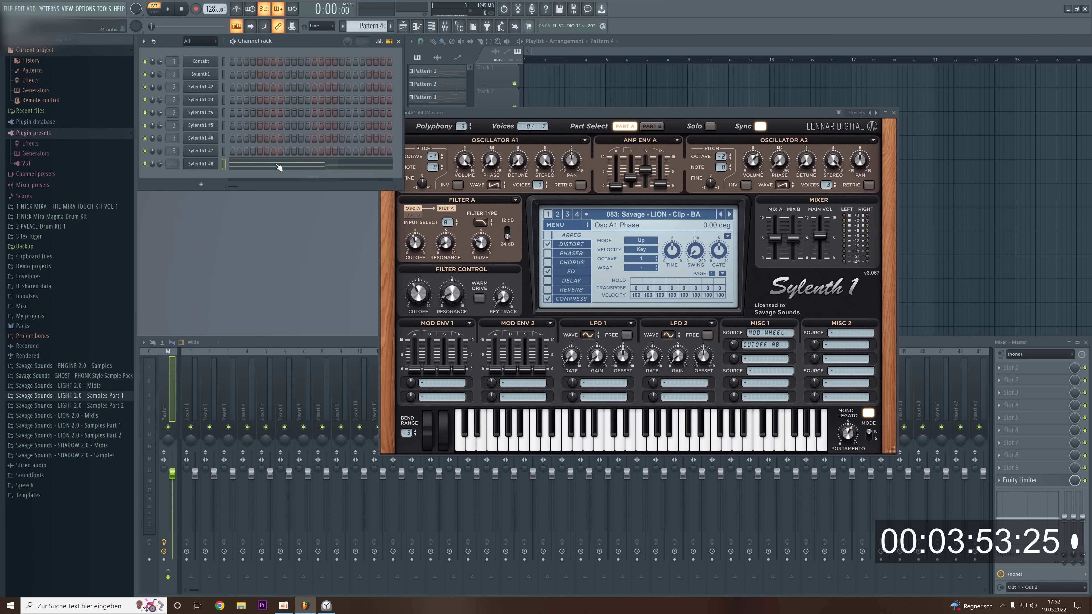
Delete the upper notes of every chord in Sylenth1 #8, keeping only the lowest note of each as a bassline.
{"action": "left_click", "coordinate": [277, 166]}
{"action": "right_click", "coordinate": [218, 143]}
{"action": "right_click", "coordinate": [217, 202]}
{"action": "key", "text": "space"}
{"action": "right_click", "coordinate": [279, 232]}
{"action": "right_click", "coordinate": [296, 143]}
{"action": "right_click", "coordinate": [348, 144]}
{"action": "right_click", "coordinate": [353, 180]}
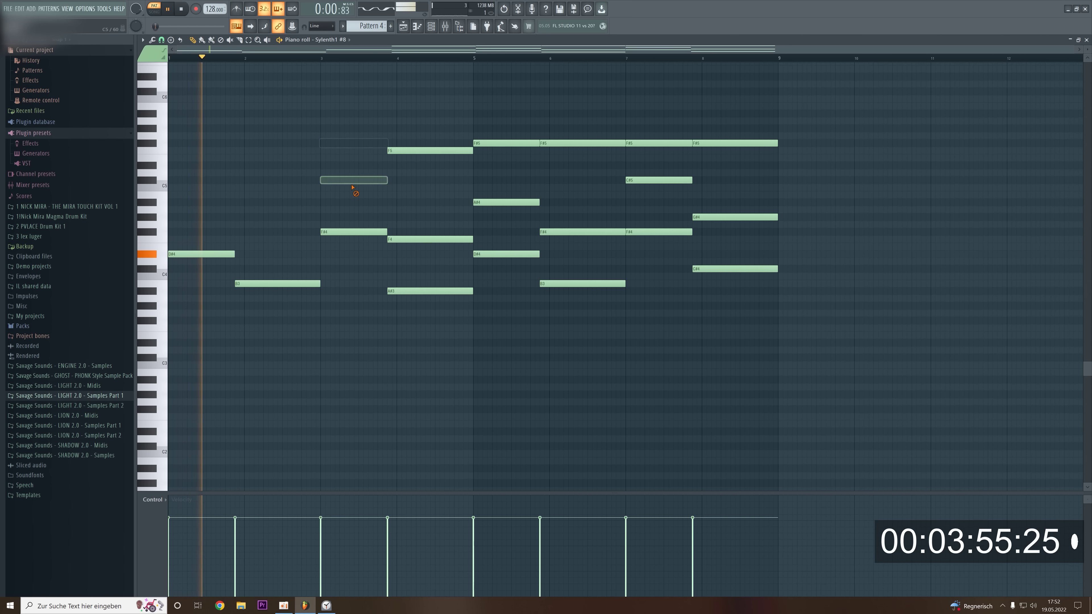
{"action": "right_click", "coordinate": [430, 151]}
{"action": "right_click", "coordinate": [447, 239]}
{"action": "right_click", "coordinate": [583, 231]}
{"action": "right_click", "coordinate": [658, 144]}
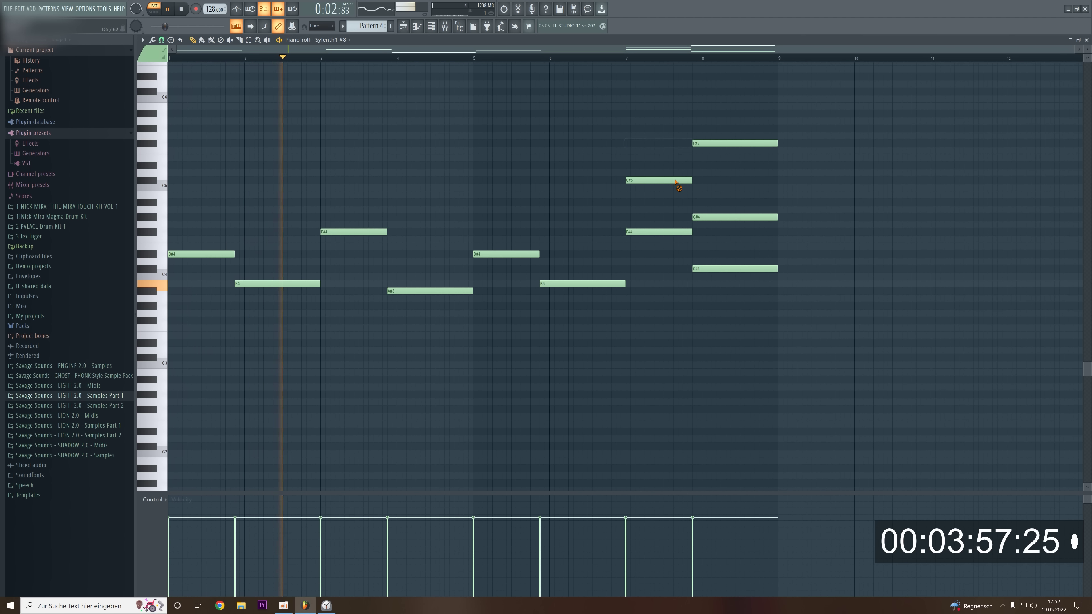
{"action": "right_click", "coordinate": [679, 180]}
{"action": "right_click", "coordinate": [722, 143]}
{"action": "right_click", "coordinate": [743, 218]}
{"action": "key", "text": "F7"}
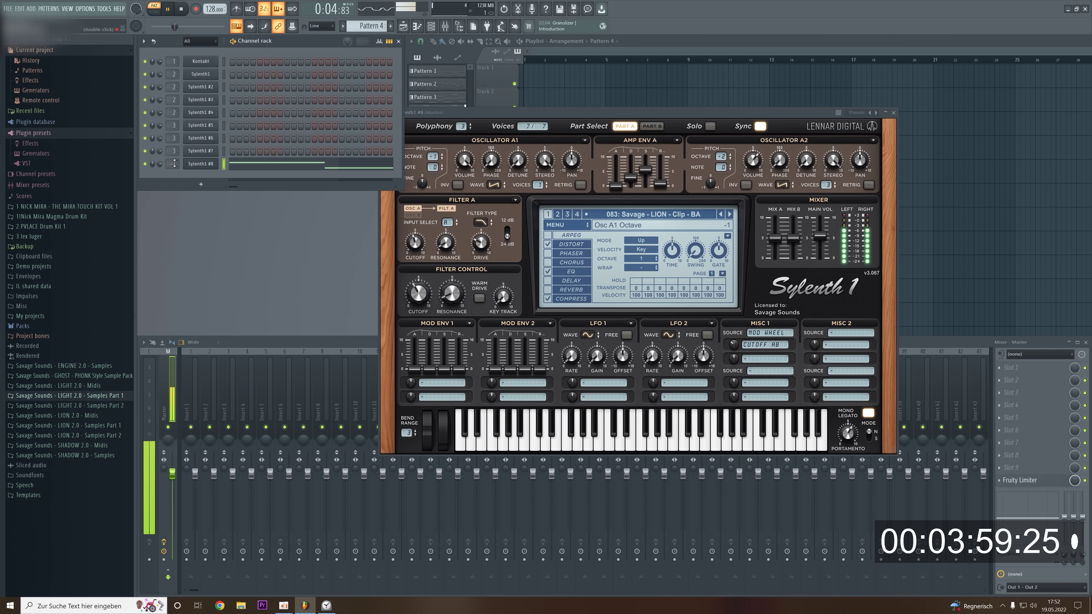
Route Sylenth1 #8 to mixer track 4 and audition bass presets, choosing 079: Savage - LION - Mids - BA.
{"action": "left_click_drag", "start_coordinate": [174, 164], "coordinate": [174, 158]}
{"action": "left_click", "coordinate": [721, 214]}
{"action": "key", "text": "space"}
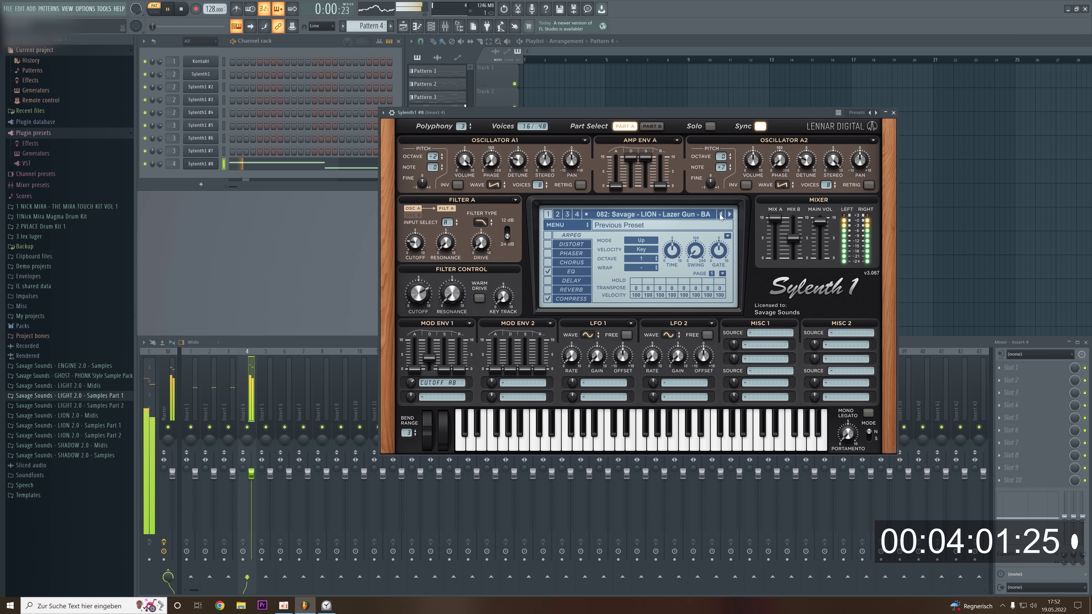
{"action": "key", "text": "space"}
{"action": "left_click", "coordinate": [718, 213]}
{"action": "key", "text": "space"}
{"action": "key", "text": "space"}
{"action": "left_click", "coordinate": [722, 216]}
{"action": "key", "text": "space"}
{"action": "left_click", "coordinate": [722, 217]}
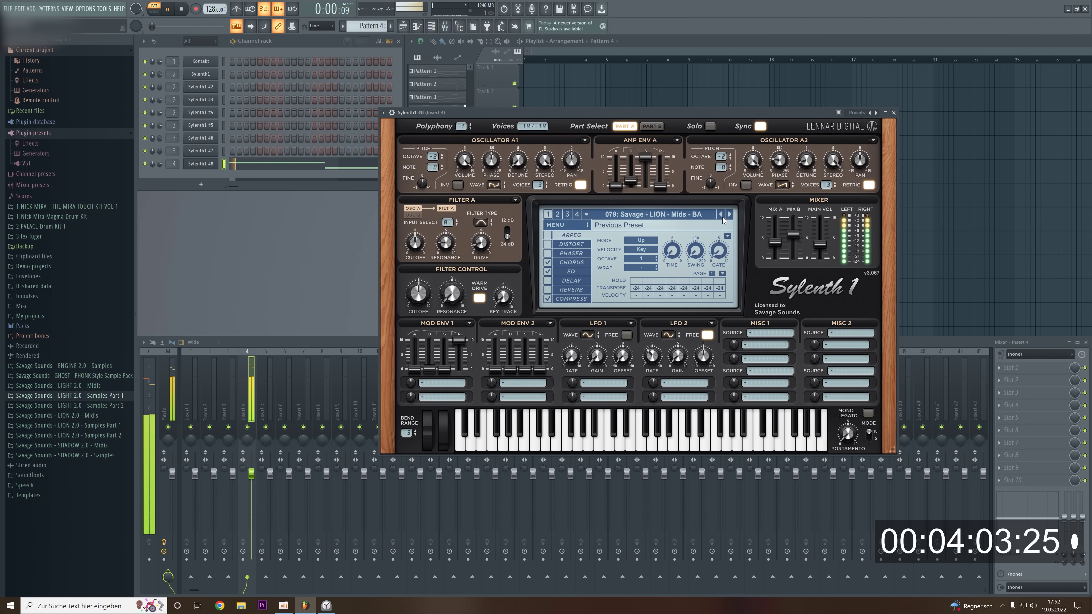
{"action": "key", "text": "space"}
Copy the Sylenth1 #8 channel's notes, clone that channel and paste the bassline into the new clone.
{"action": "right_click", "coordinate": [214, 163]}
{"action": "right_click", "coordinate": [207, 166]}
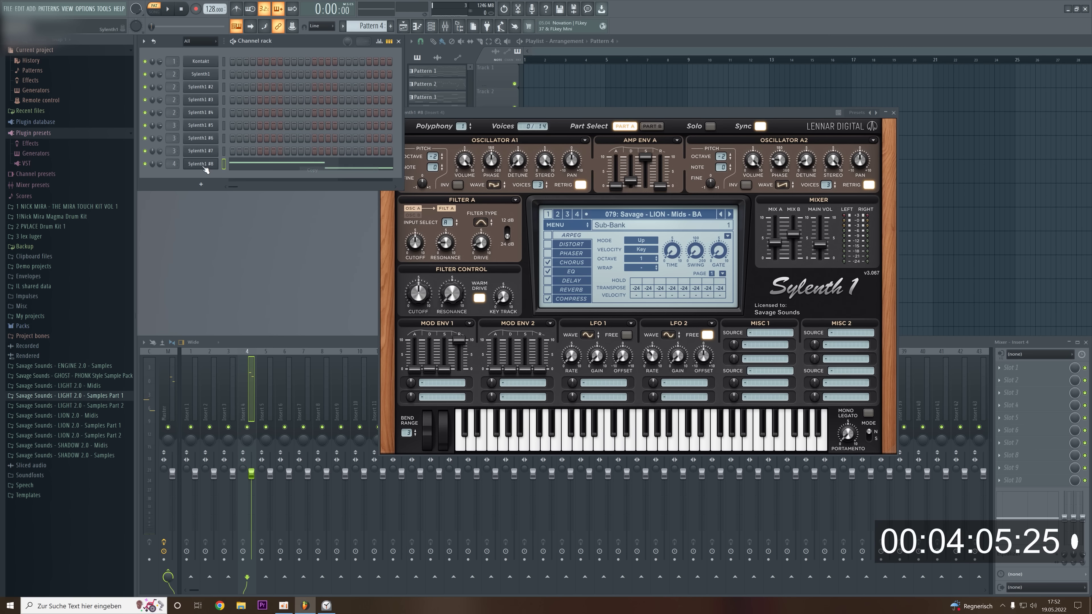
{"action": "left_click", "coordinate": [233, 227]}
{"action": "right_click", "coordinate": [217, 173]}
{"action": "left_click", "coordinate": [316, 191]}
Solo Sylenth1 #9 and audition bass presets, choosing 072: Savage - LION - Access - BA.
{"action": "right_click", "coordinate": [144, 176]}
{"action": "left_click", "coordinate": [161, 185]}
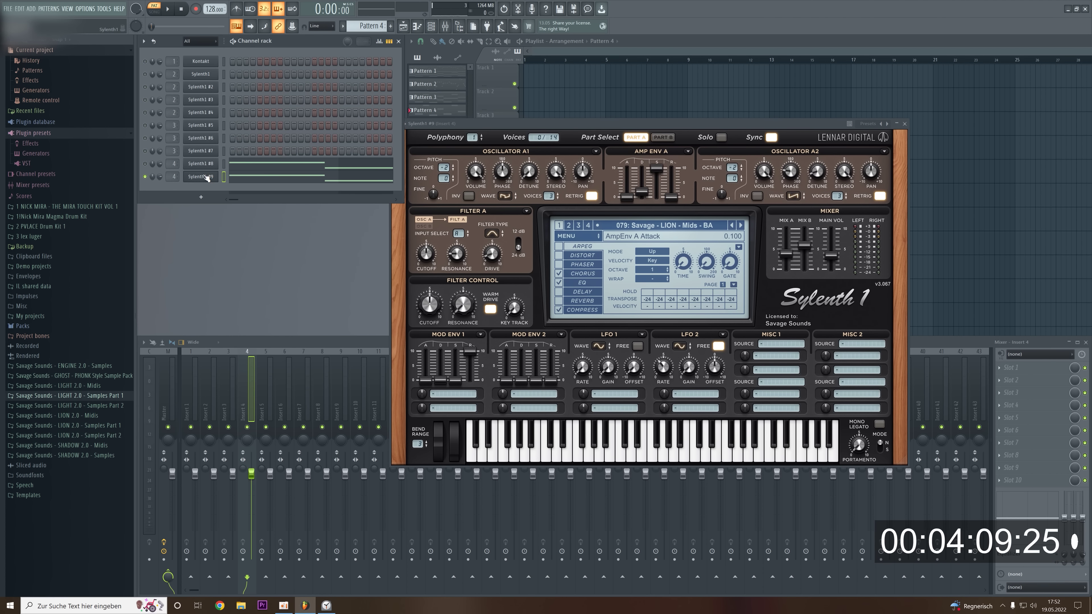
{"action": "key", "text": "space"}
{"action": "left_click", "coordinate": [732, 225]}
{"action": "left_click", "coordinate": [731, 225]}
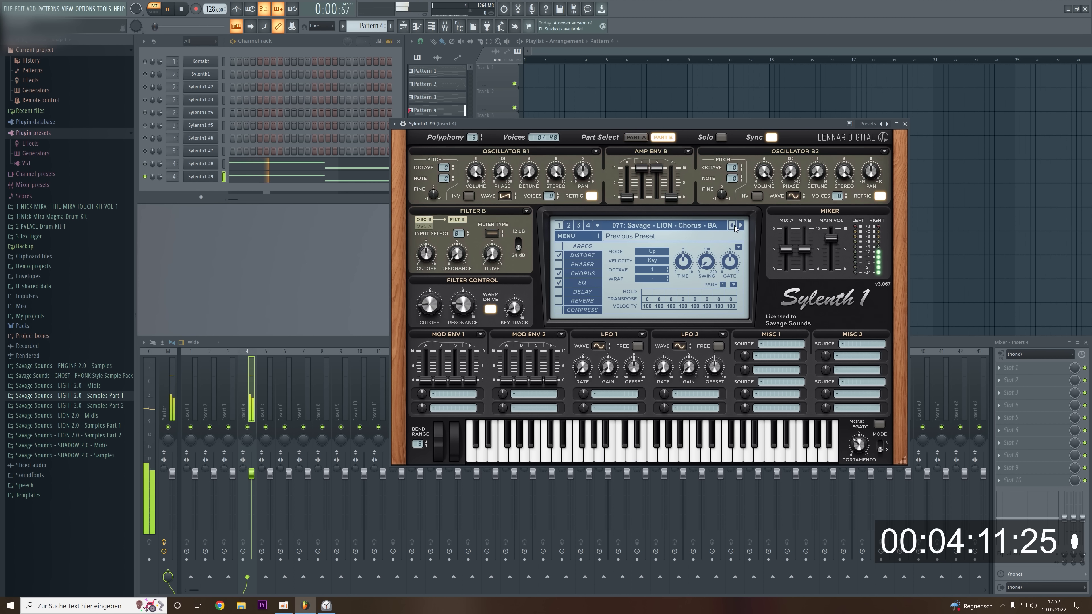
{"action": "left_click", "coordinate": [731, 226]}
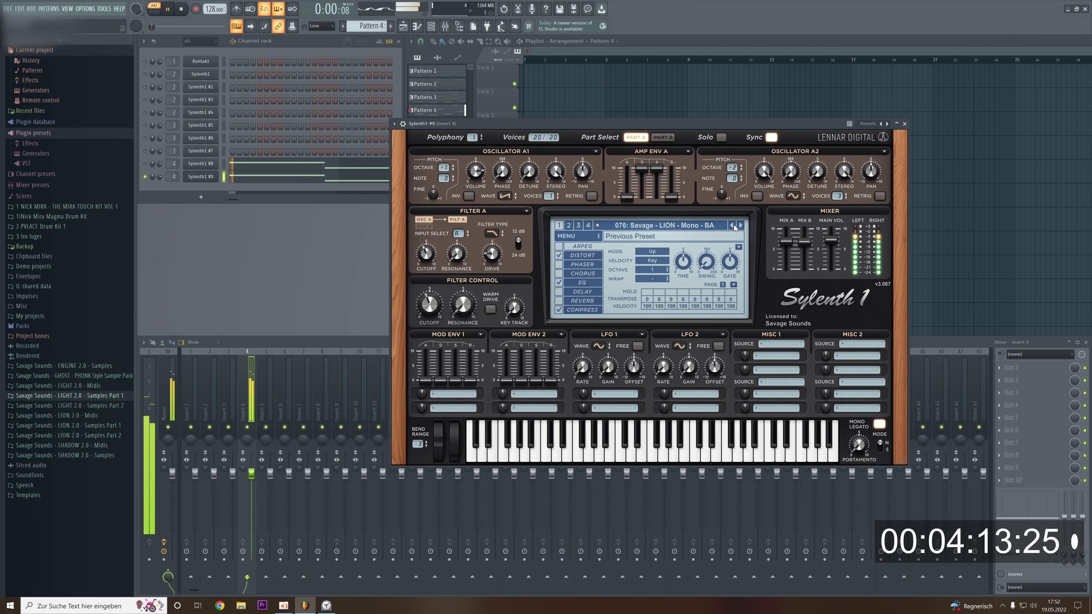
{"action": "key", "text": "space"}
{"action": "left_click", "coordinate": [732, 225]}
{"action": "left_click", "coordinate": [734, 228]}
{"action": "key", "text": "space"}
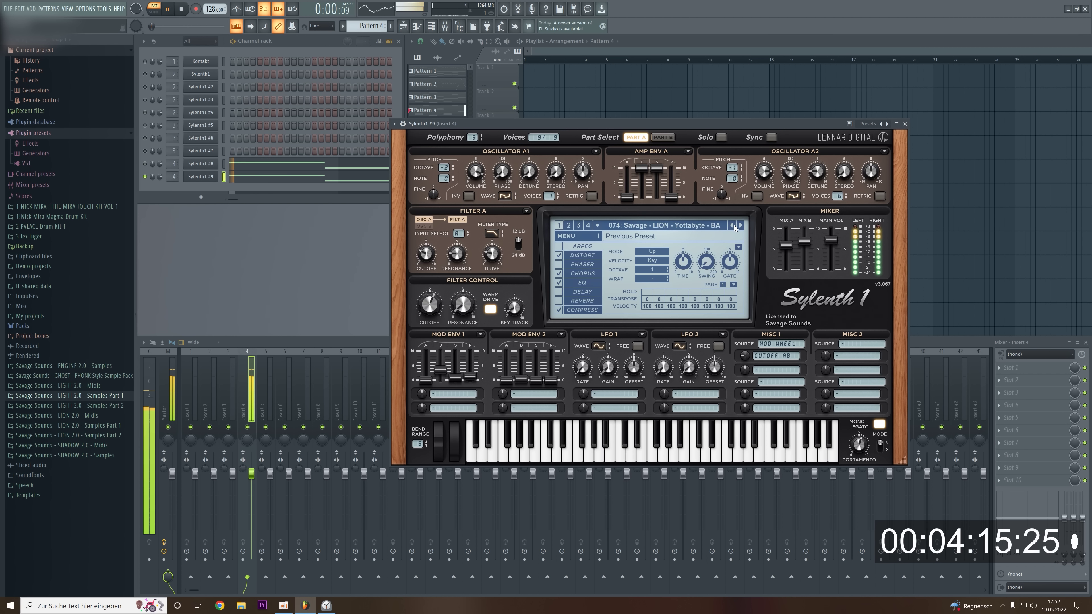
{"action": "left_click", "coordinate": [734, 228]}
{"action": "left_click", "coordinate": [734, 228]}
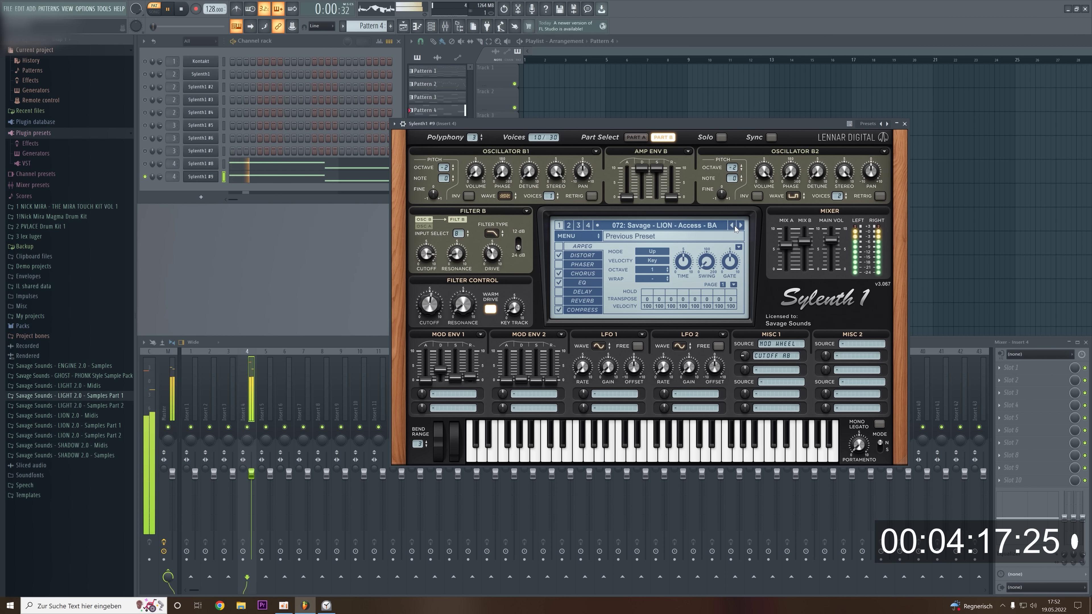
{"action": "key", "text": "space"}
Copy the Sylenth1 #9 channel's notes, clone that channel and paste the bassline into the new clone.
{"action": "right_click", "coordinate": [209, 179]}
{"action": "left_click", "coordinate": [311, 183]}
{"action": "right_click", "coordinate": [211, 177]}
{"action": "left_click", "coordinate": [233, 240]}
{"action": "right_click", "coordinate": [211, 190]}
{"action": "left_click", "coordinate": [312, 202]}
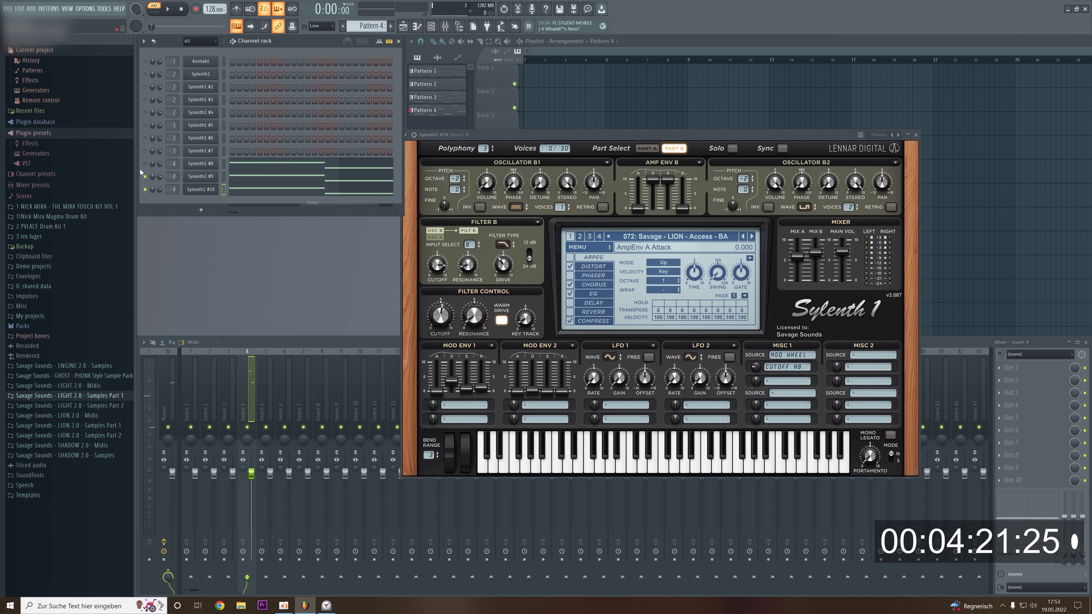
Mute Sylenth1 #9 and choose preset 071: Savage - LION - Fat - BA for Sylenth1 #10.
{"action": "left_click", "coordinate": [145, 178]}
{"action": "left_click", "coordinate": [197, 189]}
{"action": "left_click", "coordinate": [197, 190]}
{"action": "key", "text": "space"}
{"action": "key", "text": "space"}
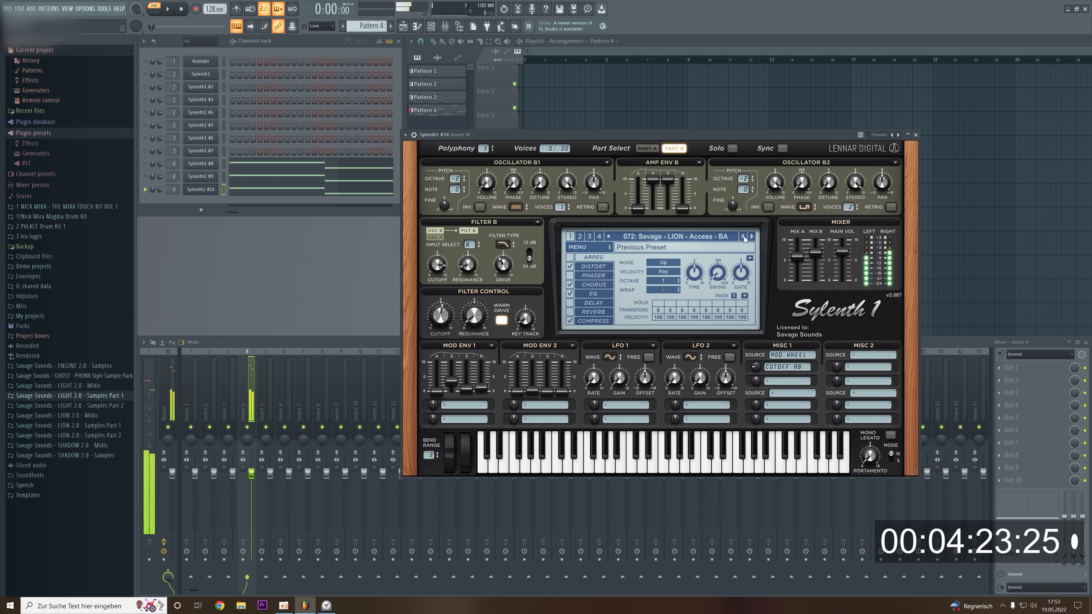
{"action": "left_click", "coordinate": [743, 237]}
{"action": "key", "text": "space"}
Copy the Sylenth1 #10 channel's notes, clone that channel and paste the bassline into the new clone.
{"action": "right_click", "coordinate": [202, 192]}
{"action": "key", "text": "Escape"}
{"action": "right_click", "coordinate": [202, 191]}
{"action": "left_click", "coordinate": [233, 252]}
{"action": "right_click", "coordinate": [205, 204]}
{"action": "left_click", "coordinate": [313, 216]}
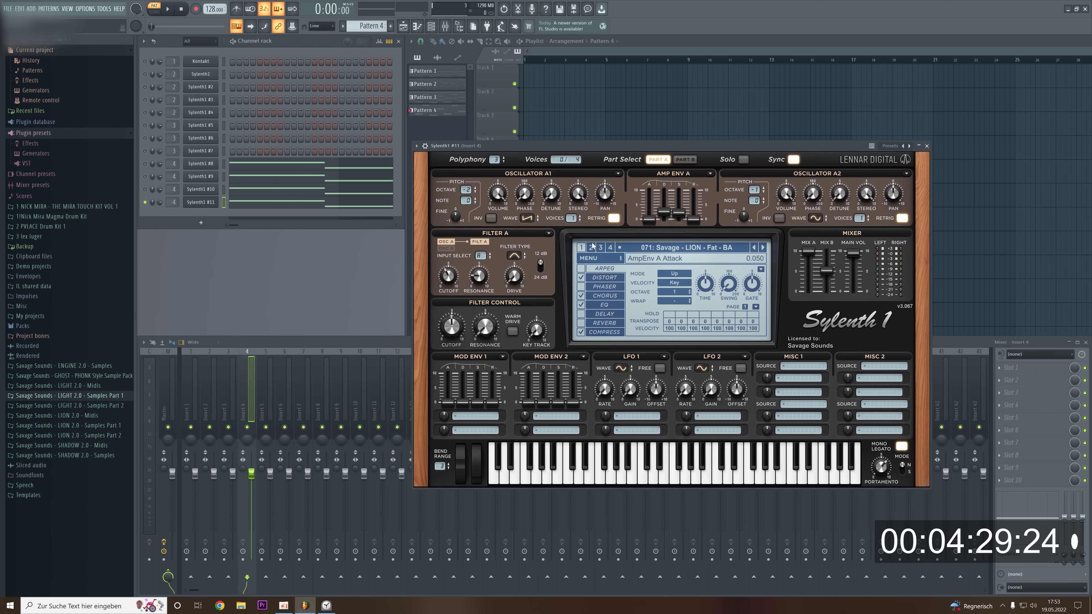
Choose preset 064: Savage - LION - Clean Sub - BA for Sylenth1 #11 and route it to mixer track 5.
{"action": "left_click", "coordinate": [686, 247]}
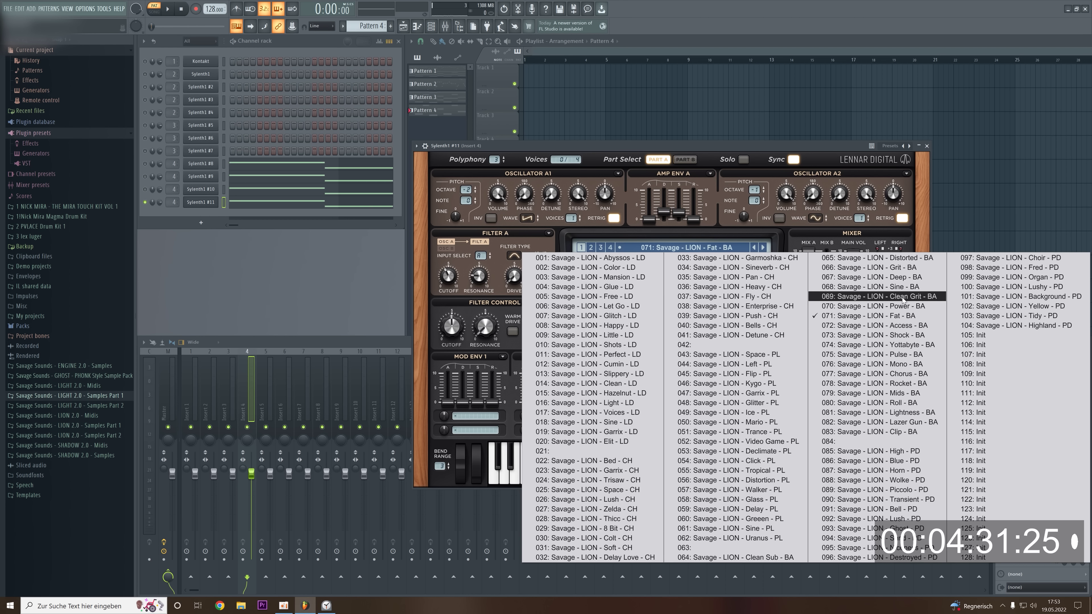
{"action": "left_click", "coordinate": [765, 557]}
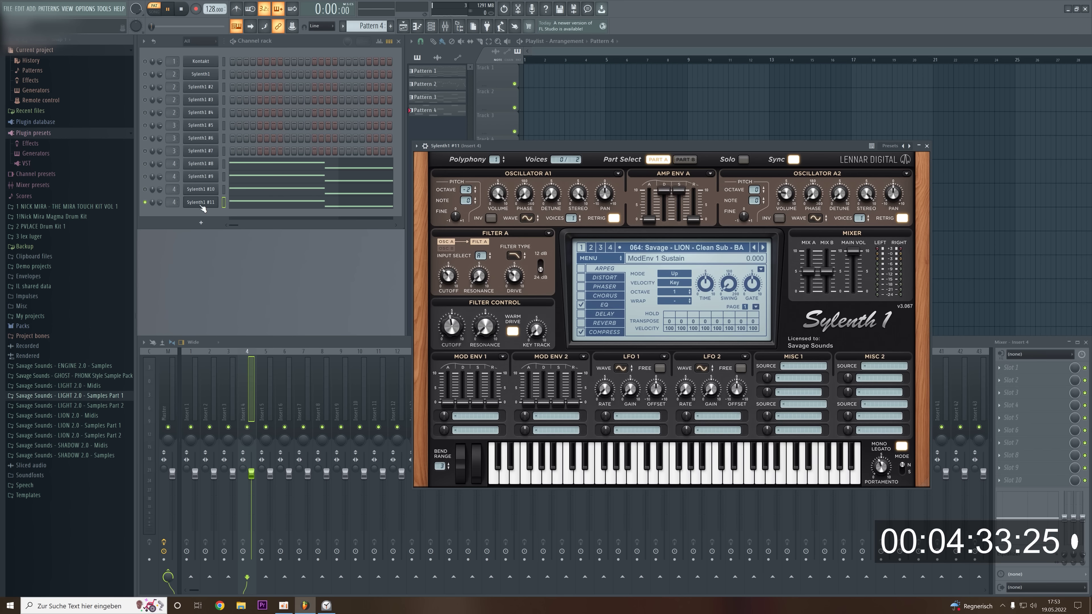
{"action": "key", "text": "space"}
{"action": "key", "text": "space"}
{"action": "left_click_drag", "start_coordinate": [173, 202], "coordinate": [173, 198]}
{"action": "key", "text": "space"}
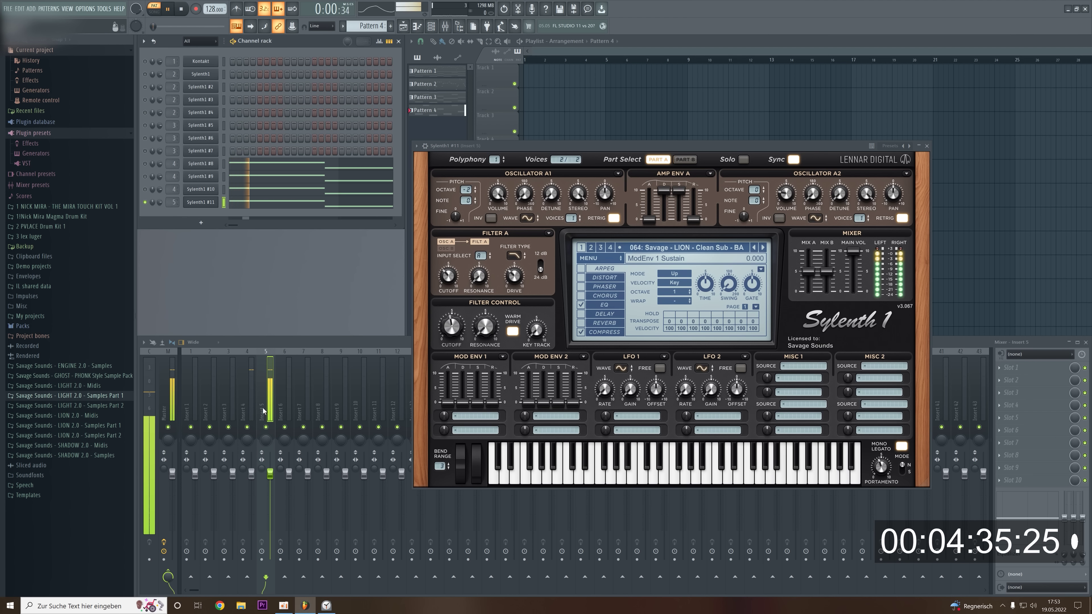
{"action": "key", "text": "space"}
Close the Sylenth1 #11 window and unmute all channels.
{"action": "left_click", "coordinate": [926, 145]}
{"action": "right_click", "coordinate": [144, 203]}
{"action": "left_click", "coordinate": [157, 207]}
Place Pattern 2, Pattern 3 and Pattern 4 at bar 1 on playlist Tracks 1, 2 and 3.
{"action": "left_click", "coordinate": [444, 75]}
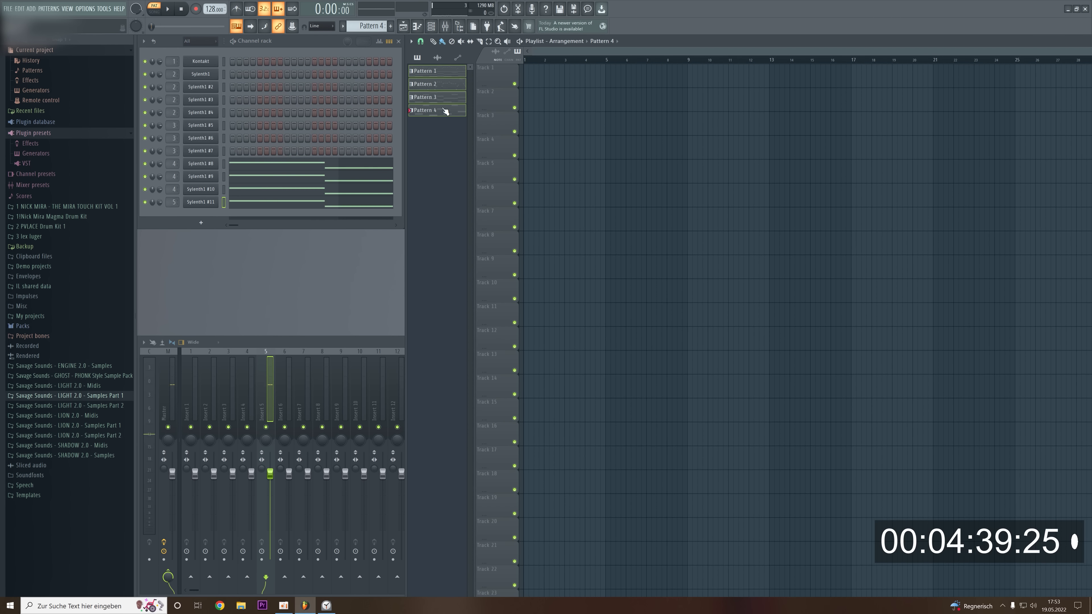
{"action": "left_click_drag", "start_coordinate": [452, 79], "coordinate": [544, 85]}
{"action": "right_click", "coordinate": [545, 84]}
{"action": "left_click_drag", "start_coordinate": [755, 97], "coordinate": [533, 141]}
{"action": "left_click_drag", "start_coordinate": [542, 104], "coordinate": [543, 81]}
{"action": "right_click", "coordinate": [592, 173]}
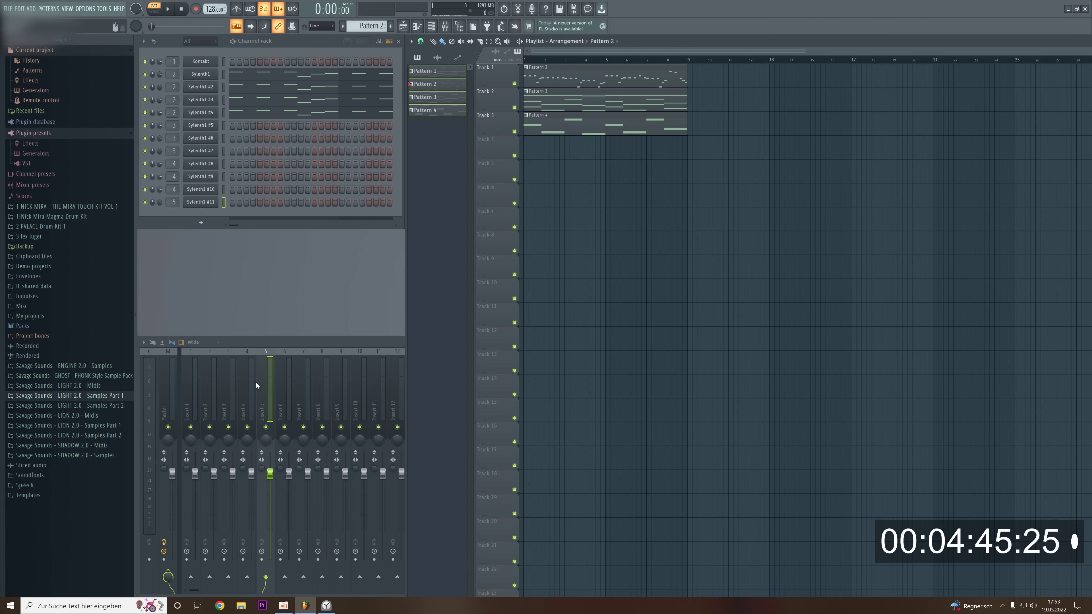
Add Fruity parametric EQ 2 to the first effect slot of mixer Insert 2.
{"action": "left_click", "coordinate": [216, 413]}
{"action": "left_click", "coordinate": [1014, 368]}
{"action": "left_click", "coordinate": [954, 474]}
Change the filter type of EQ band 1 on Insert 2 and raise its frequency to near band 3's position.
{"action": "right_click", "coordinate": [246, 204]}
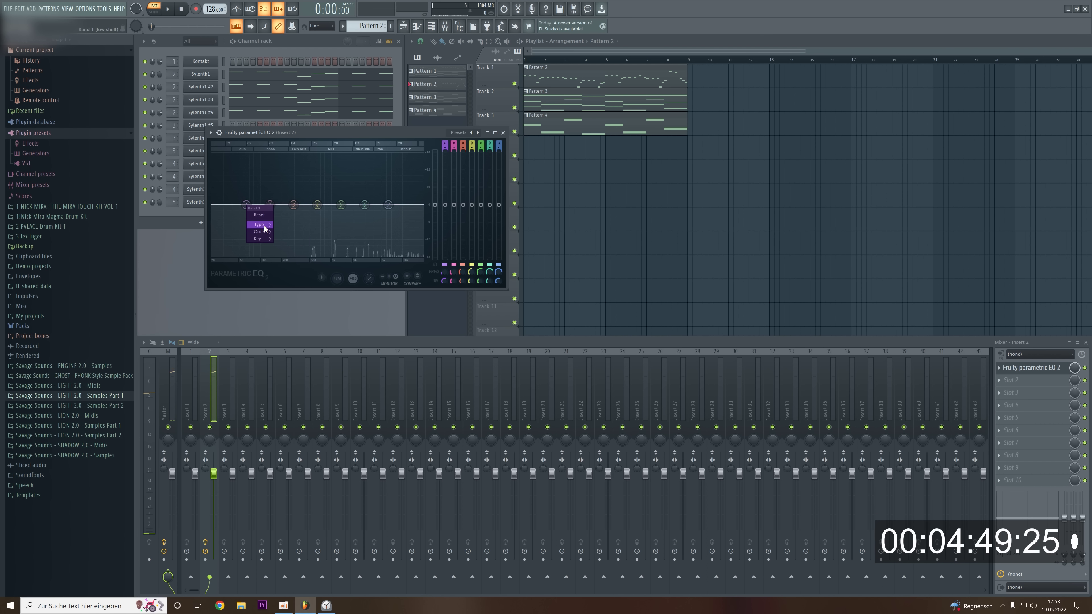
{"action": "mouse_move", "coordinate": [260, 224]}
{"action": "left_click", "coordinate": [291, 245]}
{"action": "left_click", "coordinate": [293, 245]}
{"action": "left_click_drag", "start_coordinate": [246, 204], "coordinate": [288, 204]}
{"action": "key", "text": "space"}
{"action": "left_click", "coordinate": [503, 133]}
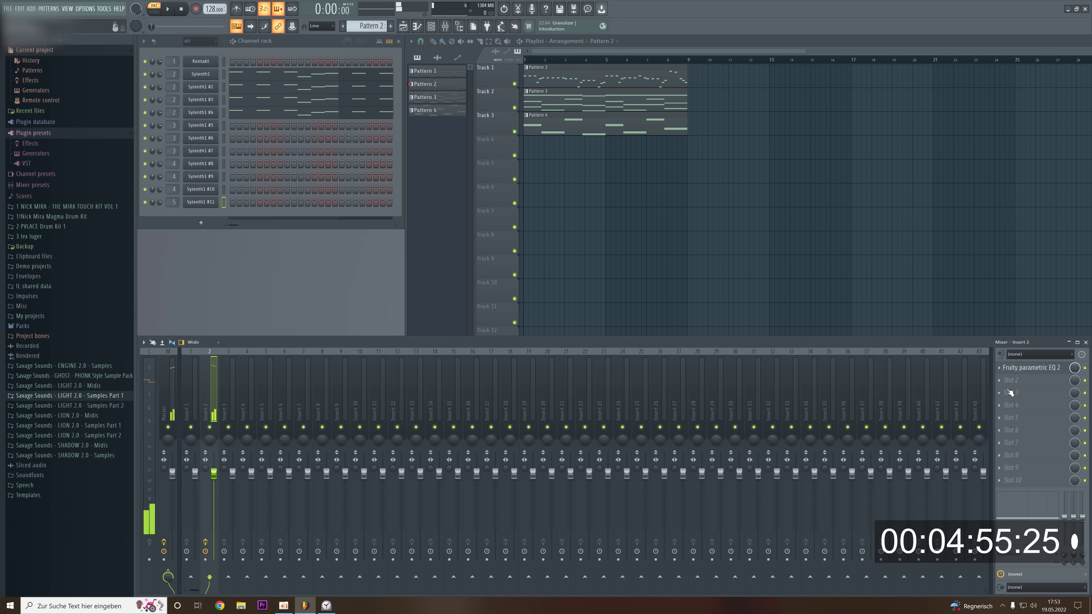
Add Kickstart as the second effect on Insert 2 and audition it with Pattern 2.
{"action": "left_click", "coordinate": [1005, 381]}
{"action": "left_click", "coordinate": [879, 353]}
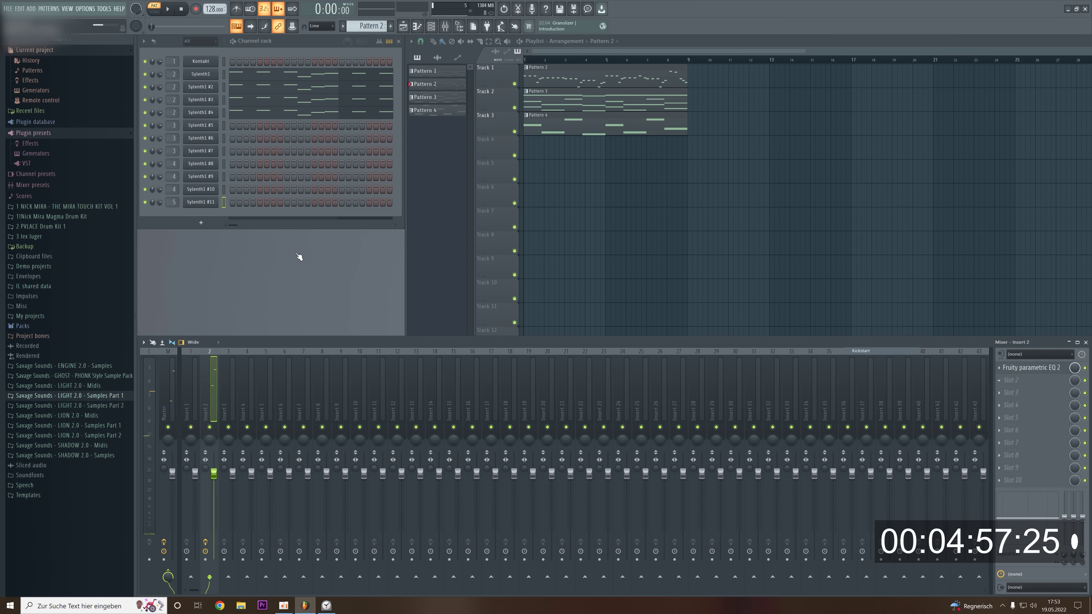
{"action": "key", "text": "space"}
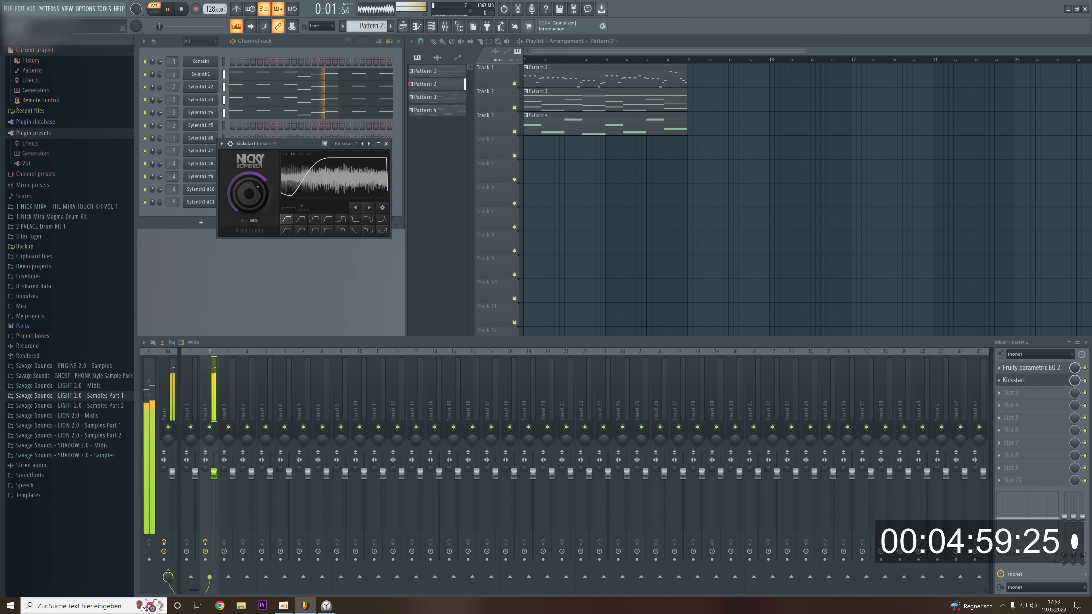
{"action": "left_click", "coordinate": [386, 144]}
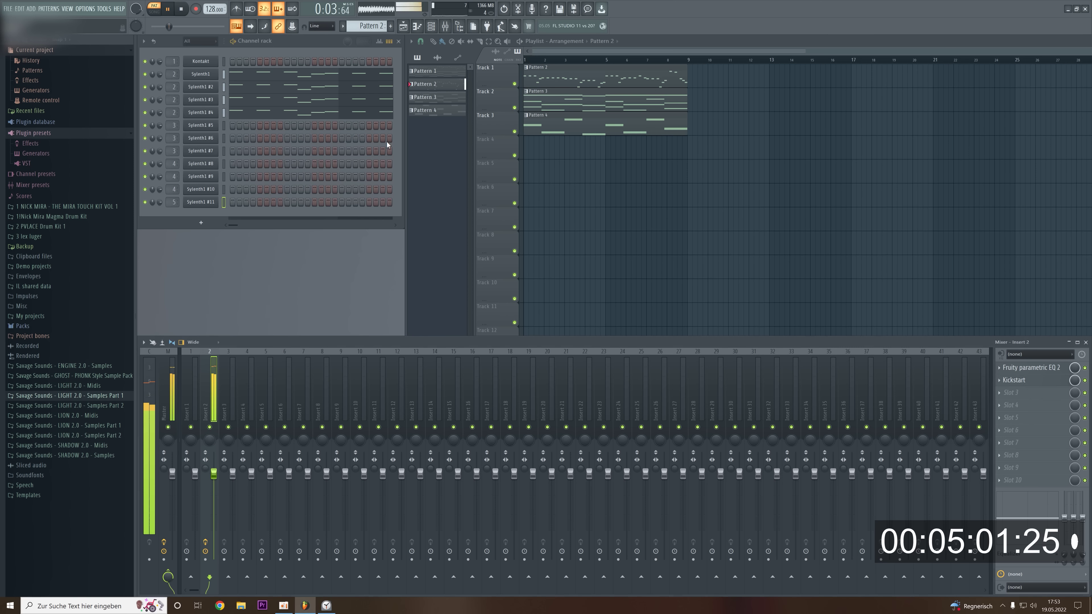
Add ValhallaRoom to mixer Insert 2 and set its mix to 65 %.
{"action": "left_click", "coordinate": [1006, 391]}
{"action": "left_click", "coordinate": [957, 228]}
{"action": "key", "text": "space"}
{"action": "left_click_drag", "start_coordinate": [173, 167], "coordinate": [169, 151]}
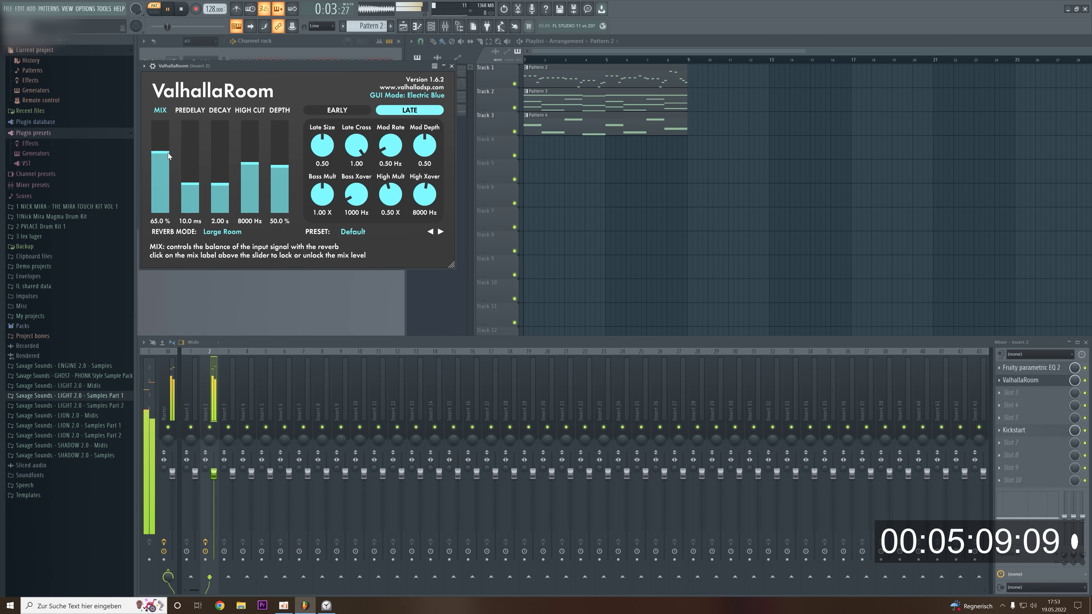
Add Fruity Peak Controller to the second effect slot of mixer Insert 2, ahead of ValhallaRoom.
{"action": "left_click", "coordinate": [451, 66]}
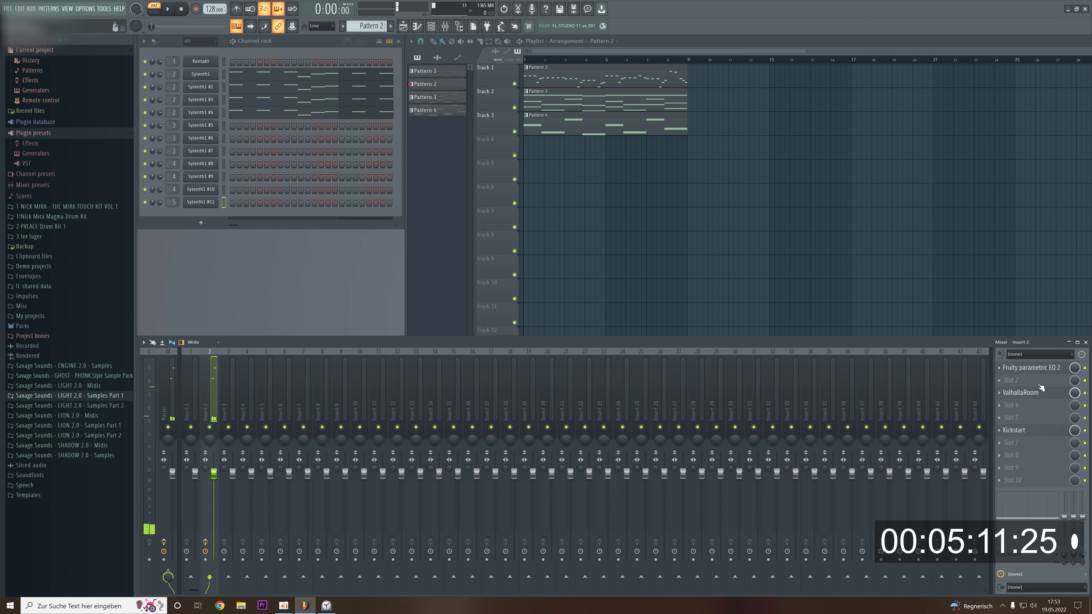
{"action": "left_click", "coordinate": [1001, 381]}
{"action": "left_click", "coordinate": [886, 62]}
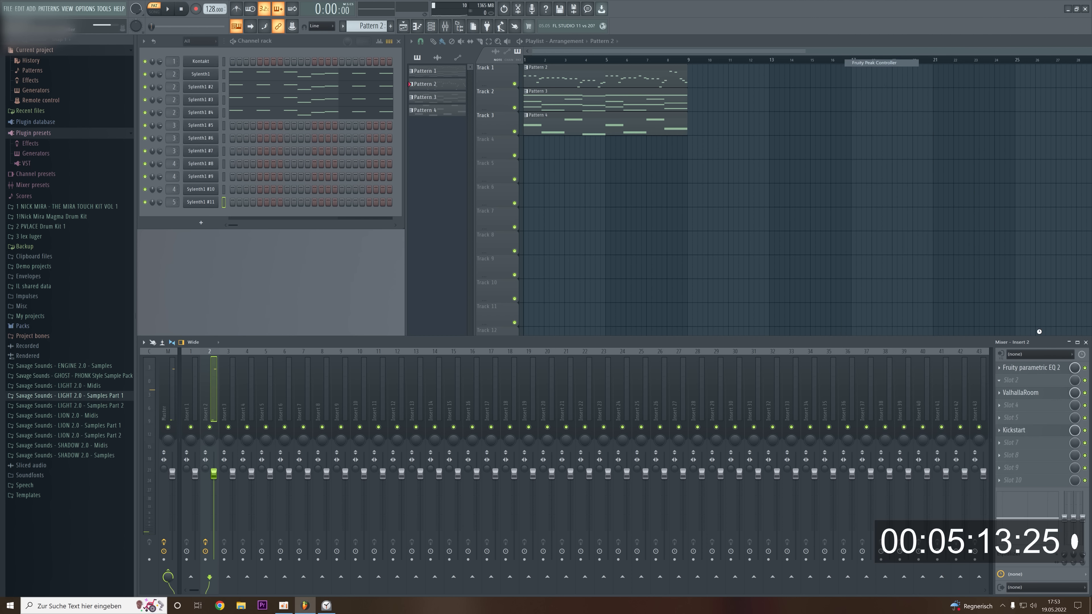
Link ValhallaRoom's mix level on Insert 2 to Peak ctrl - Peak with Inverted mapping, and audition Pattern 2.
{"action": "right_click", "coordinate": [1074, 397]}
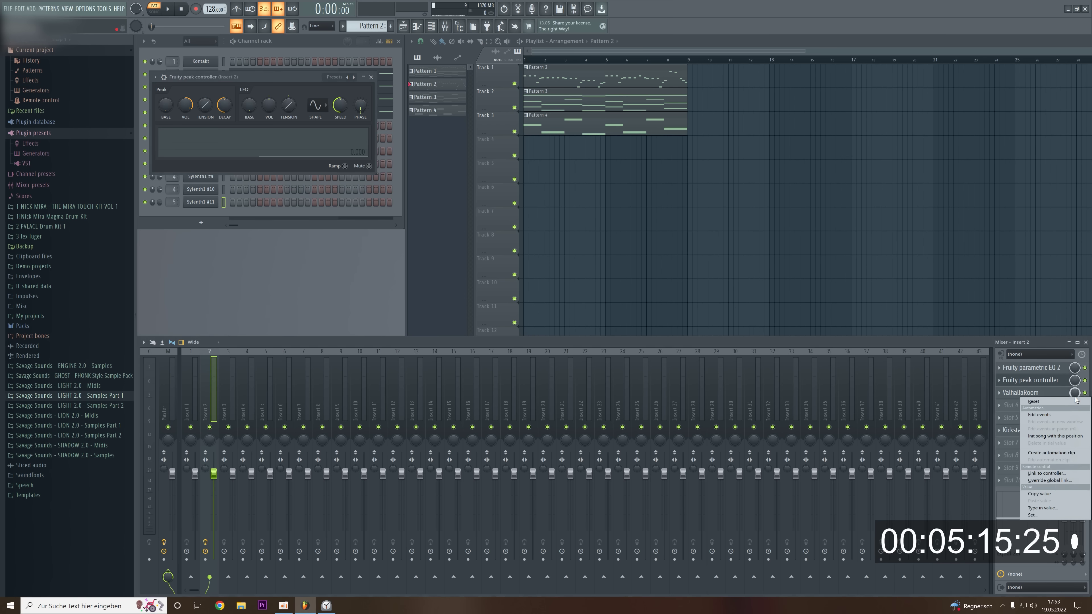
{"action": "left_click", "coordinate": [1047, 474]}
{"action": "left_click", "coordinate": [541, 290]}
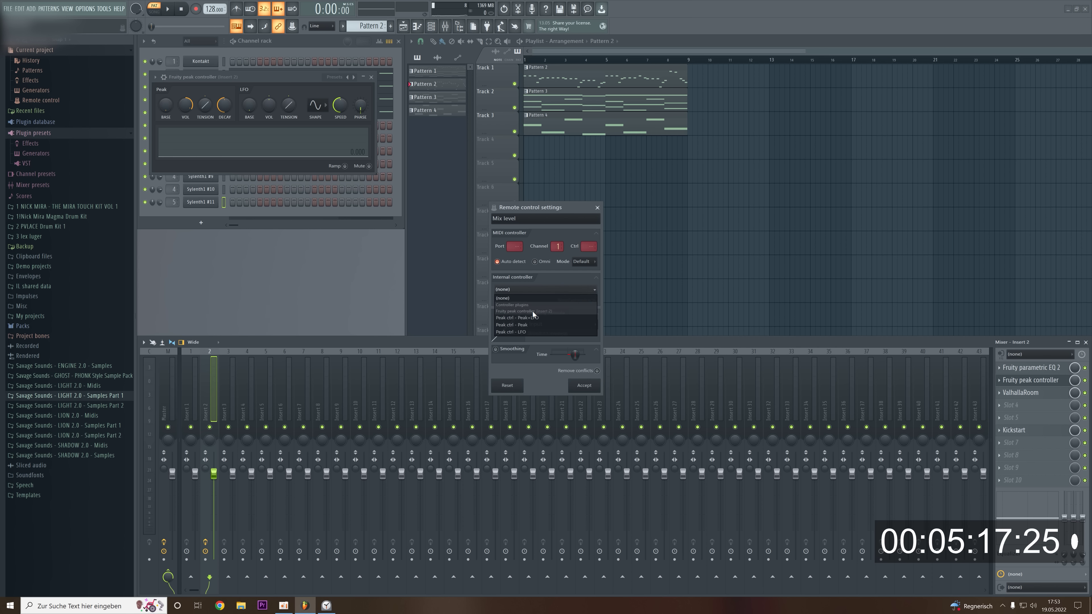
{"action": "left_click", "coordinate": [593, 329]}
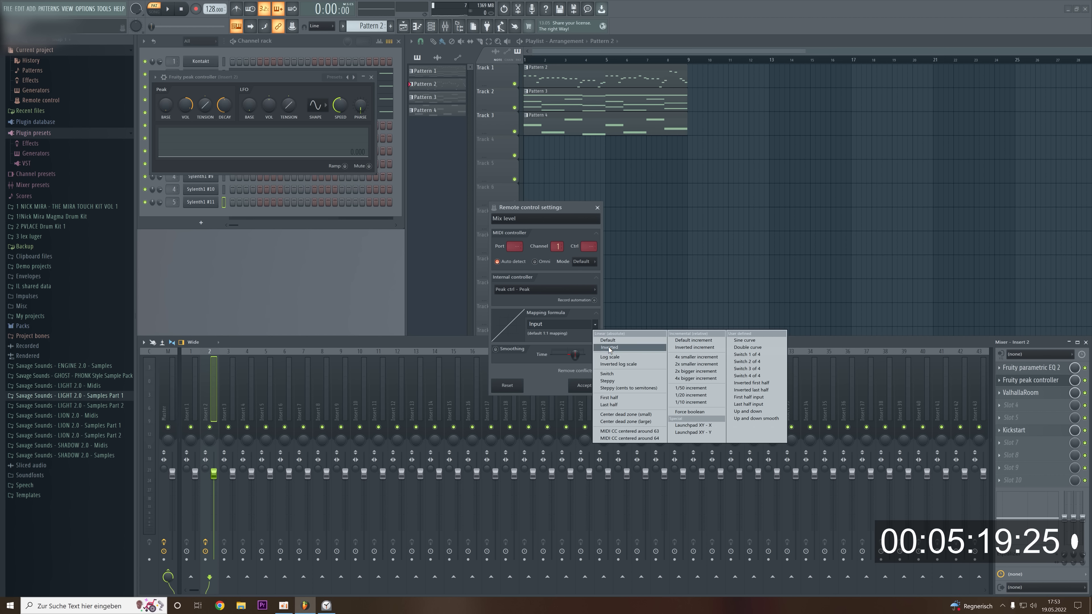
{"action": "left_click", "coordinate": [609, 347]}
{"action": "left_click", "coordinate": [580, 384]}
{"action": "key", "text": "space"}
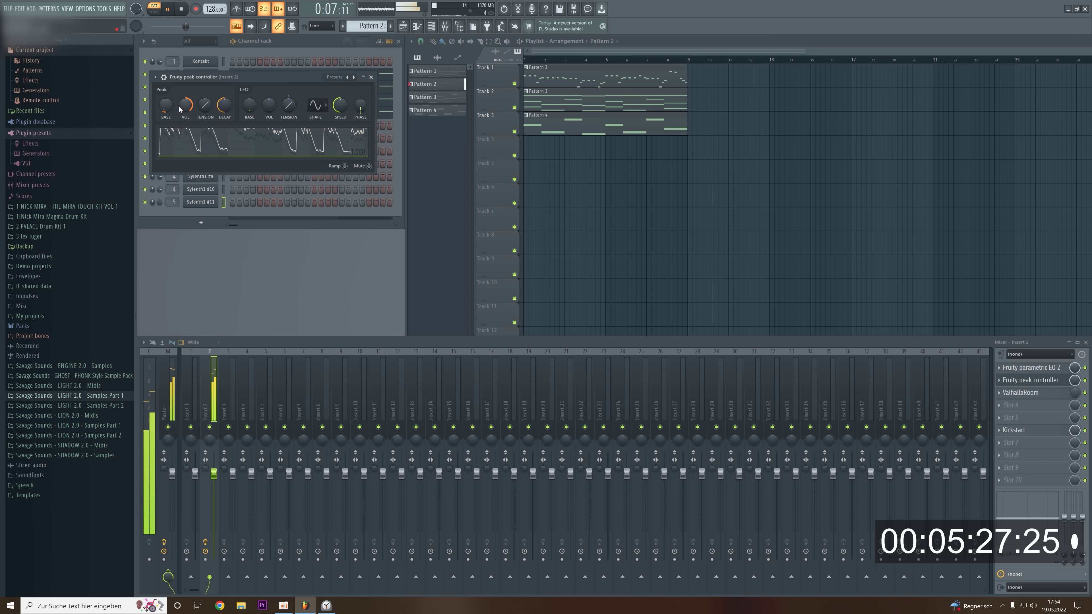
{"action": "left_click", "coordinate": [368, 76]}
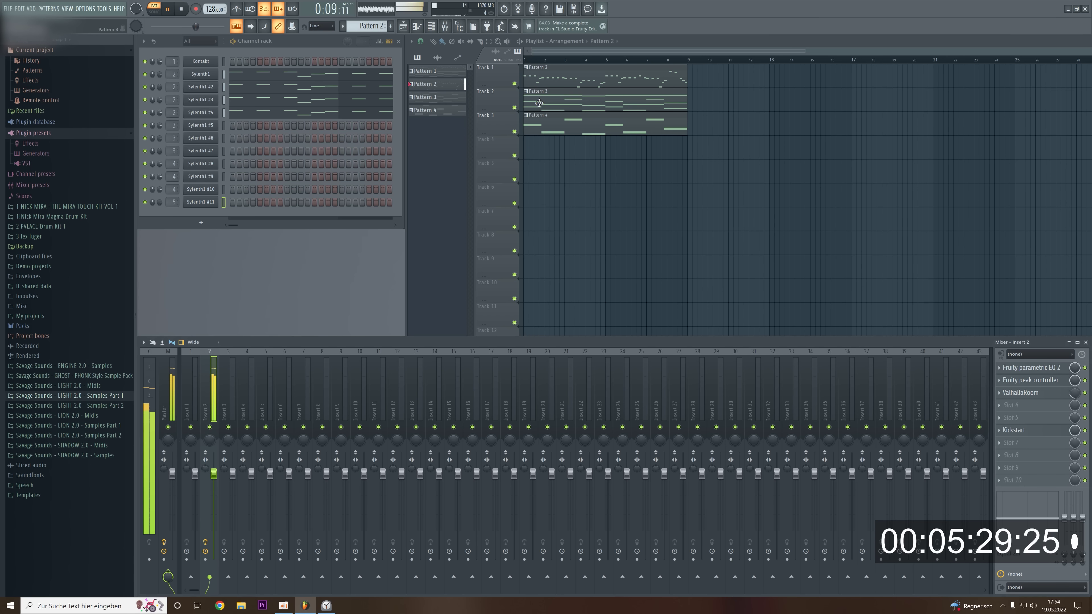
Add Kickstart to the sixth effect slot of mixer Insert 3 and lower that track's fader while Pattern 3 plays.
{"action": "left_click", "coordinate": [425, 96]}
{"action": "left_click", "coordinate": [230, 416]}
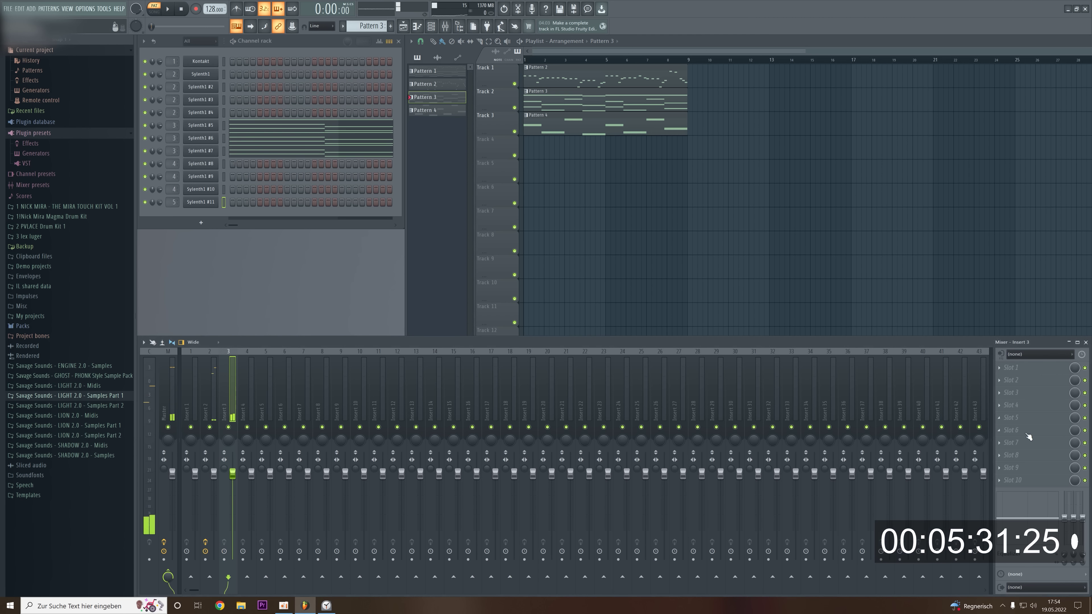
{"action": "left_click", "coordinate": [1002, 430]}
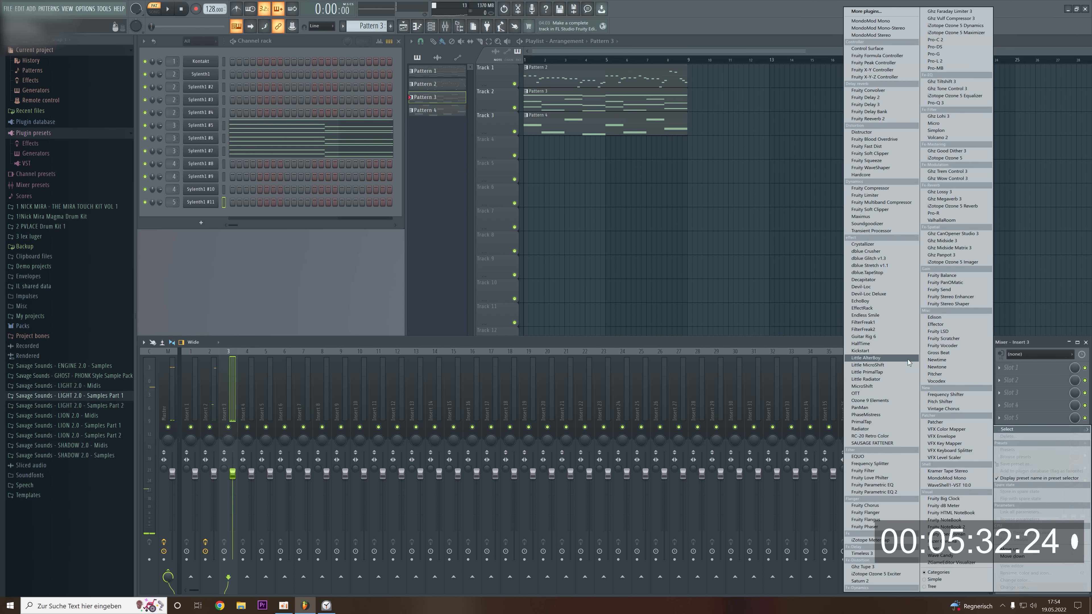
{"action": "left_click", "coordinate": [864, 350]}
{"action": "key", "text": "space"}
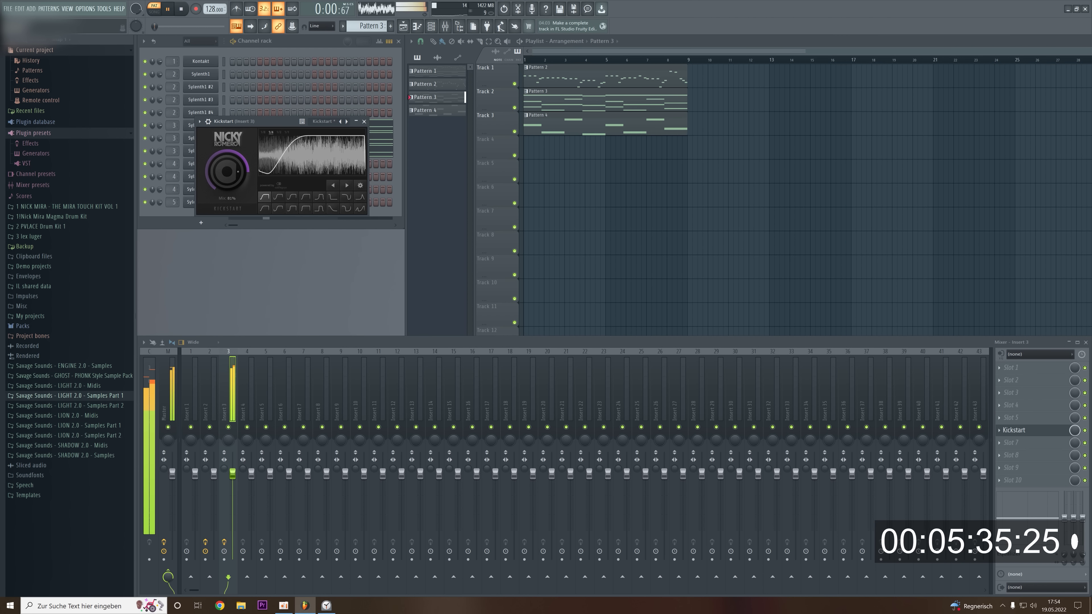
{"action": "left_click", "coordinate": [364, 122]}
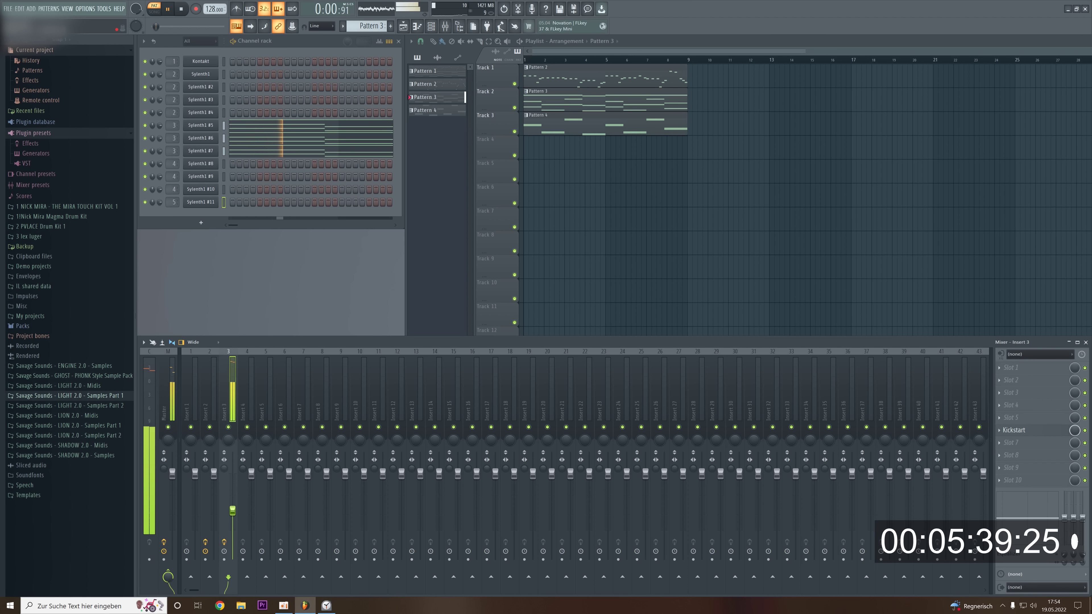
{"action": "key", "text": "space"}
Audition Pattern 2's Sylenth1 layers by muting #2, #3 and #4 and bringing them back one at a time.
{"action": "left_click", "coordinate": [426, 84]}
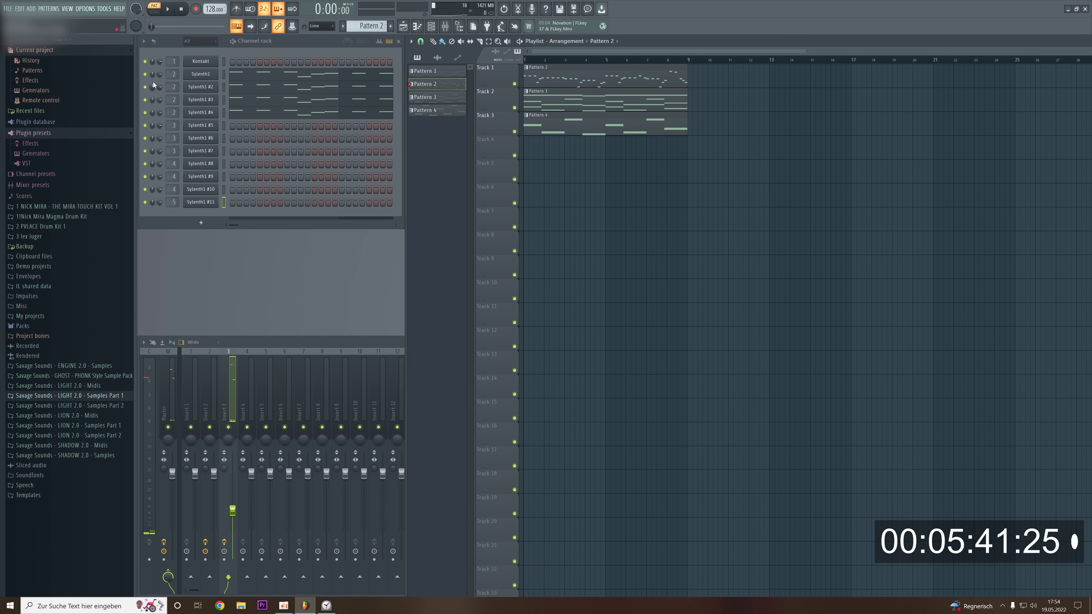
{"action": "left_click", "coordinate": [146, 113]}
{"action": "key", "text": "space"}
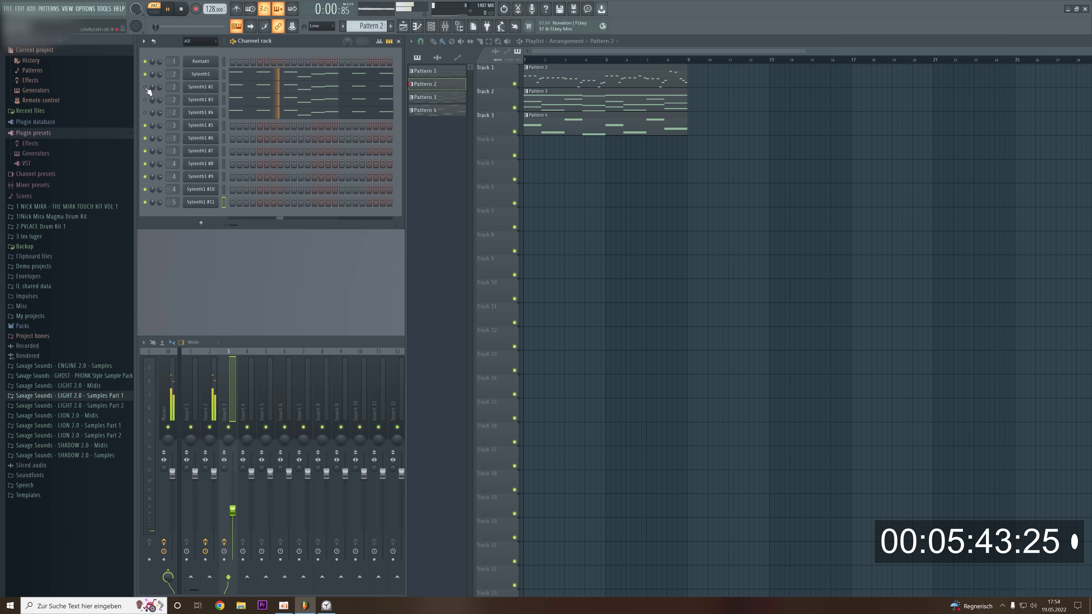
{"action": "left_click", "coordinate": [145, 100]}
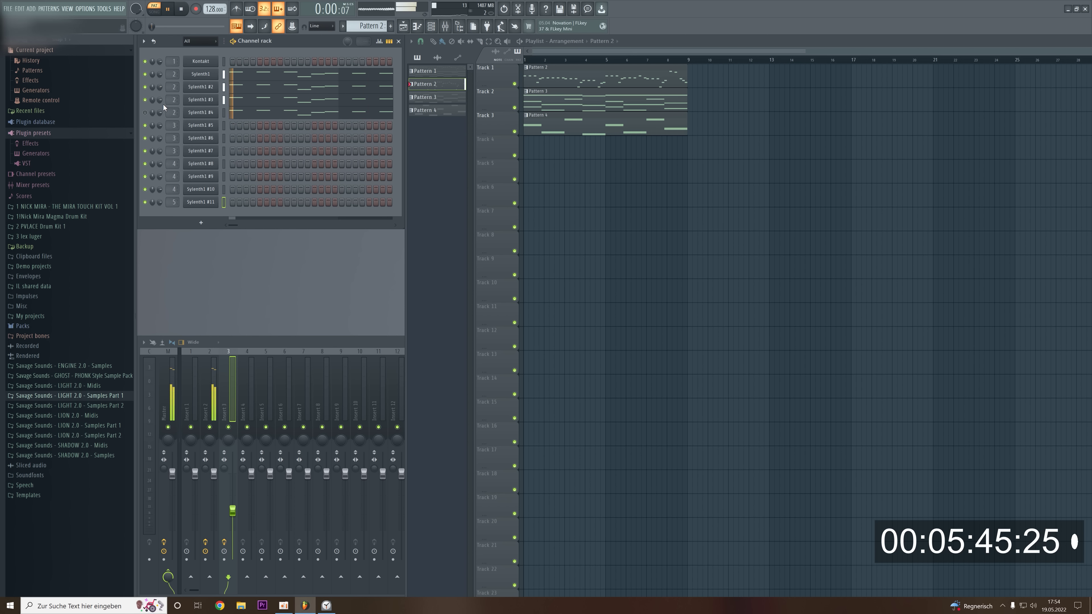
{"action": "left_click", "coordinate": [145, 112]}
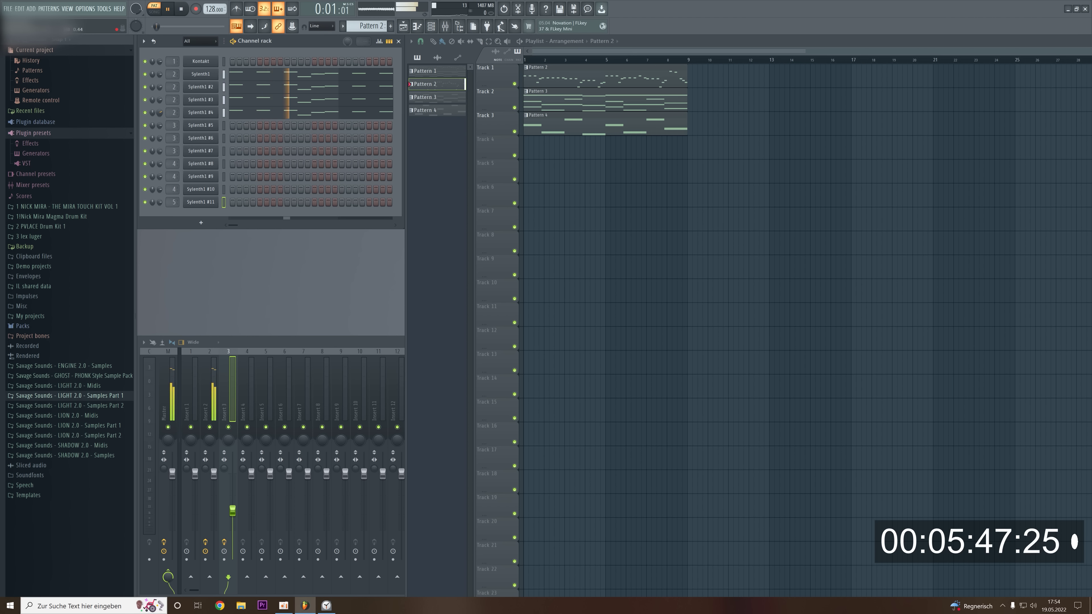
{"action": "key", "text": "space"}
Audition Pattern 3 with the Sylenth1 #6 and #7 channels muted.
{"action": "left_click", "coordinate": [430, 97]}
{"action": "key", "text": "space"}
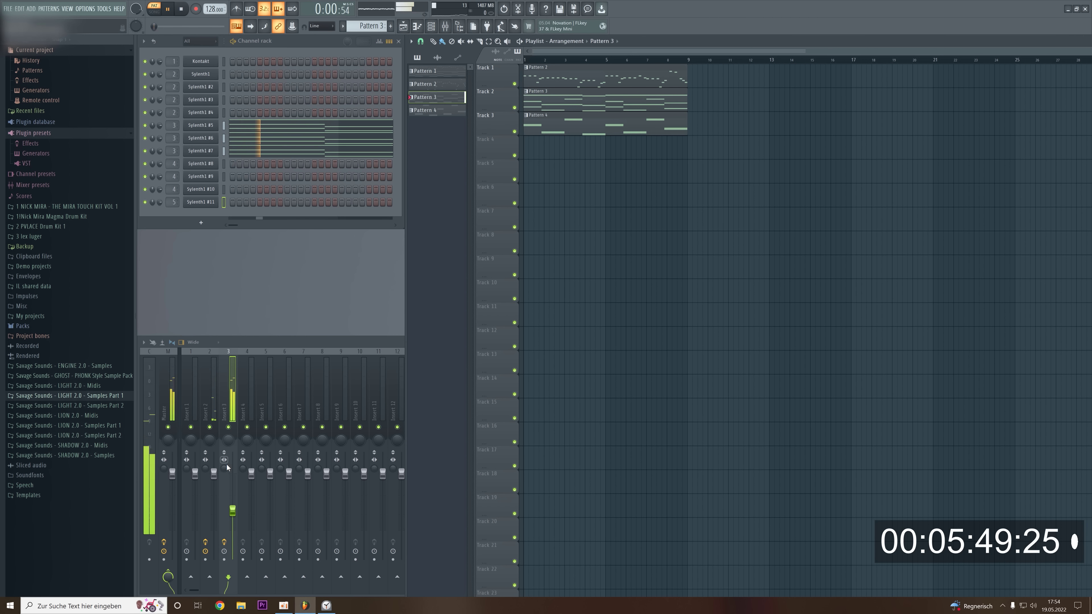
{"action": "left_click", "coordinate": [145, 138]}
{"action": "left_click", "coordinate": [145, 150]}
{"action": "key", "text": "space"}
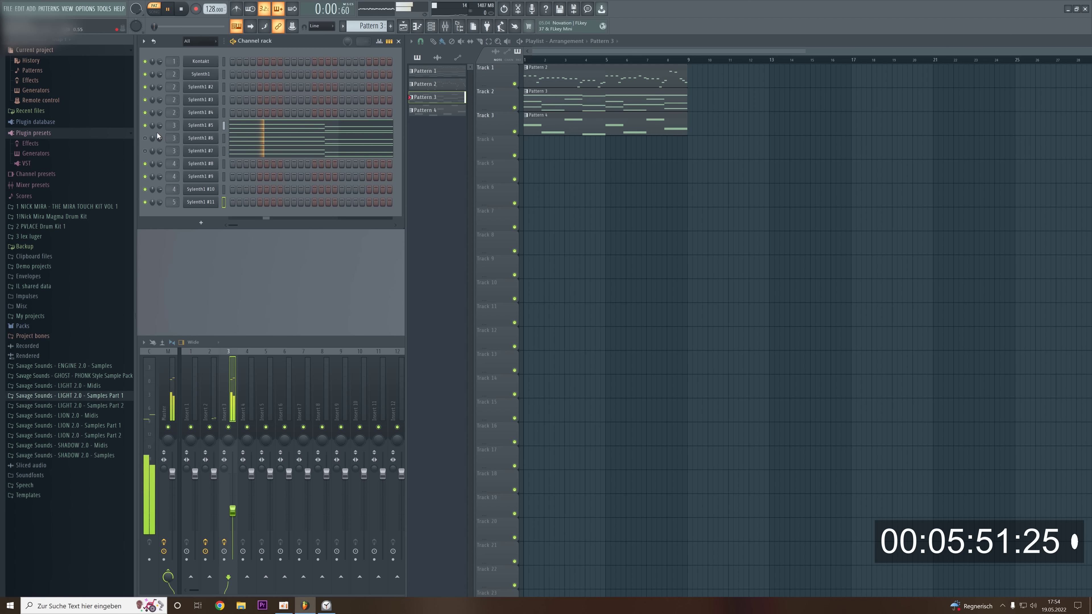
Bring Sylenth1 #6 and #7 back into Pattern 3 and lower both channels' volumes.
{"action": "key", "text": "space"}
{"action": "key", "text": "space"}
{"action": "left_click_drag", "start_coordinate": [159, 138], "coordinate": [160, 156]}
{"action": "key", "text": "space"}
{"action": "key", "text": "space"}
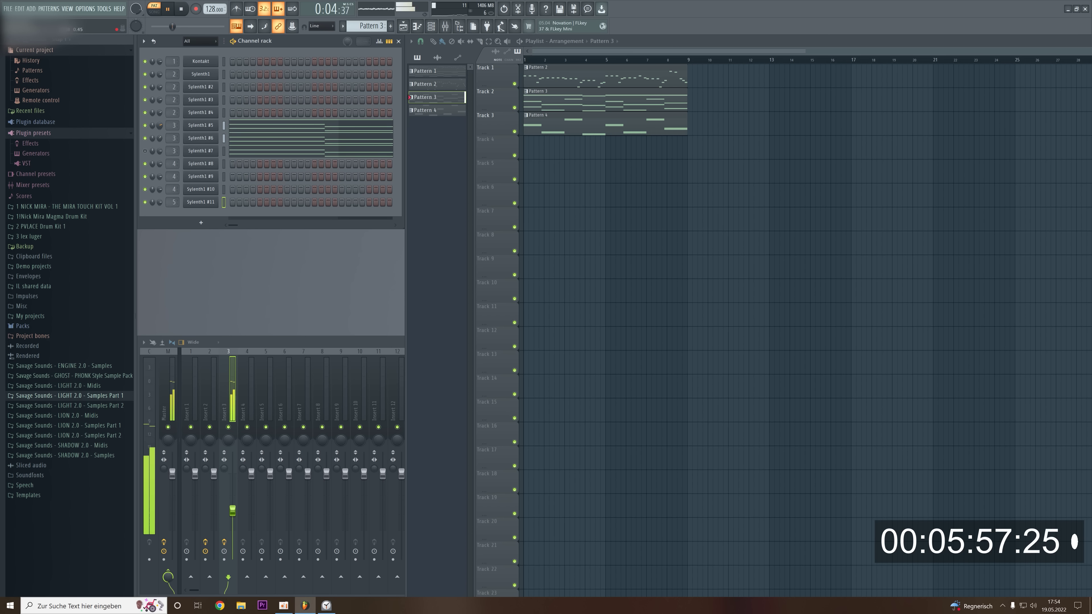
{"action": "left_click_drag", "start_coordinate": [160, 151], "coordinate": [160, 162]}
{"action": "key", "text": "space"}
Play Pattern 4 with Sylenth1 #11 muted and add Fruity parametric EQ 2 to the first slot of mixer Insert 4.
{"action": "left_click_drag", "start_coordinate": [370, 26], "coordinate": [371, 22]}
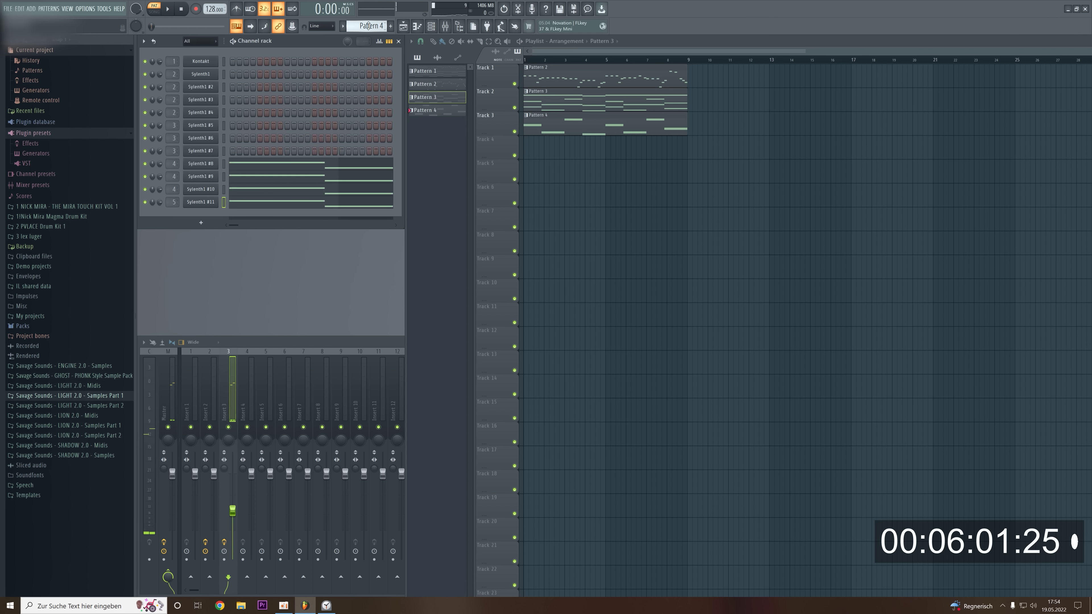
{"action": "key", "text": "space"}
{"action": "left_click", "coordinate": [250, 406]}
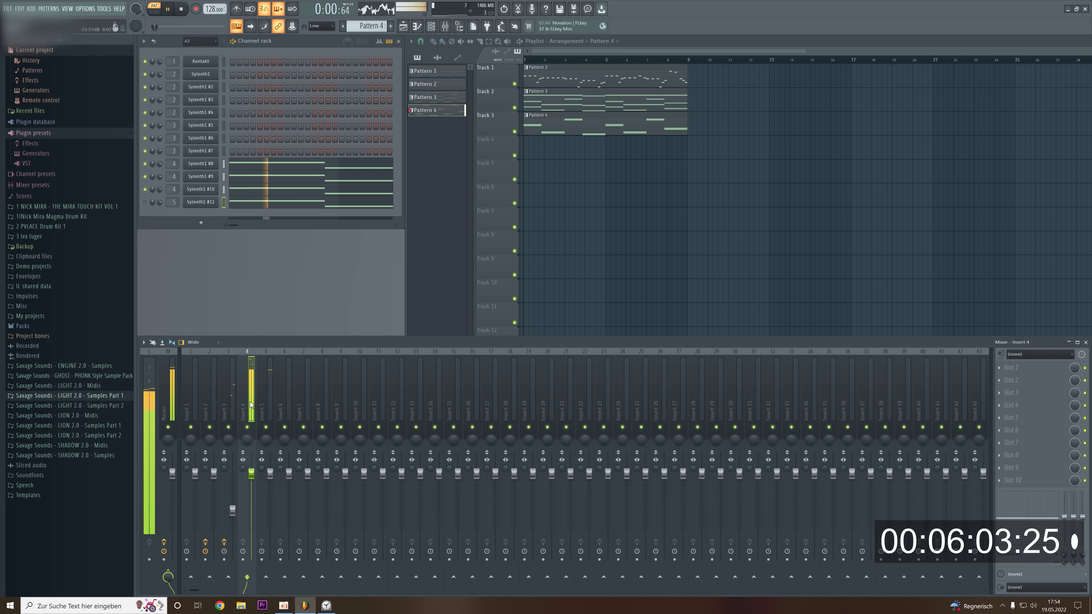
{"action": "left_click", "coordinate": [1010, 368]}
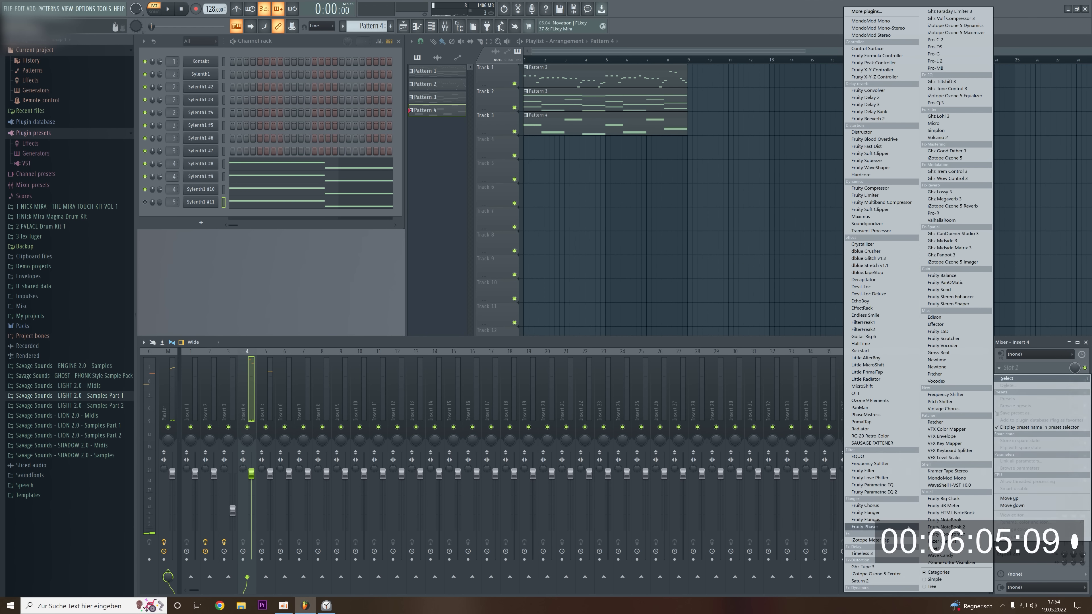
{"action": "left_click", "coordinate": [900, 491]}
Set EQ band 1 on Insert 4 to High pass and raise its frequency to just below band 3's position.
{"action": "right_click", "coordinate": [201, 160]}
{"action": "mouse_move", "coordinate": [215, 180]}
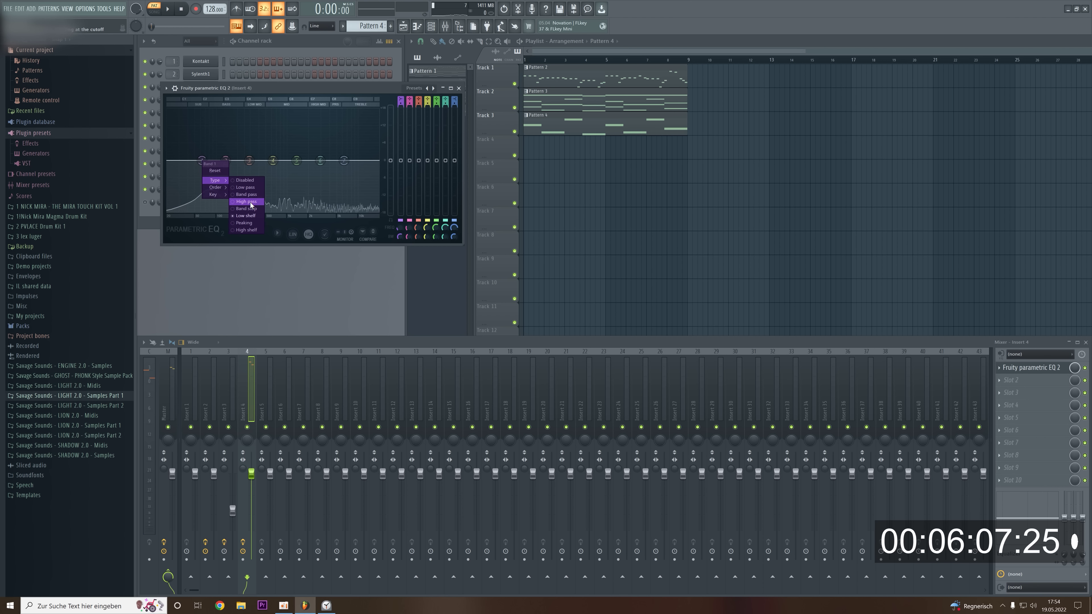
{"action": "left_click", "coordinate": [251, 204]}
{"action": "right_click", "coordinate": [203, 162]}
{"action": "left_click", "coordinate": [244, 201]}
{"action": "key", "text": "space"}
{"action": "left_click_drag", "start_coordinate": [202, 161], "coordinate": [240, 161]}
{"action": "left_click", "coordinate": [459, 88]}
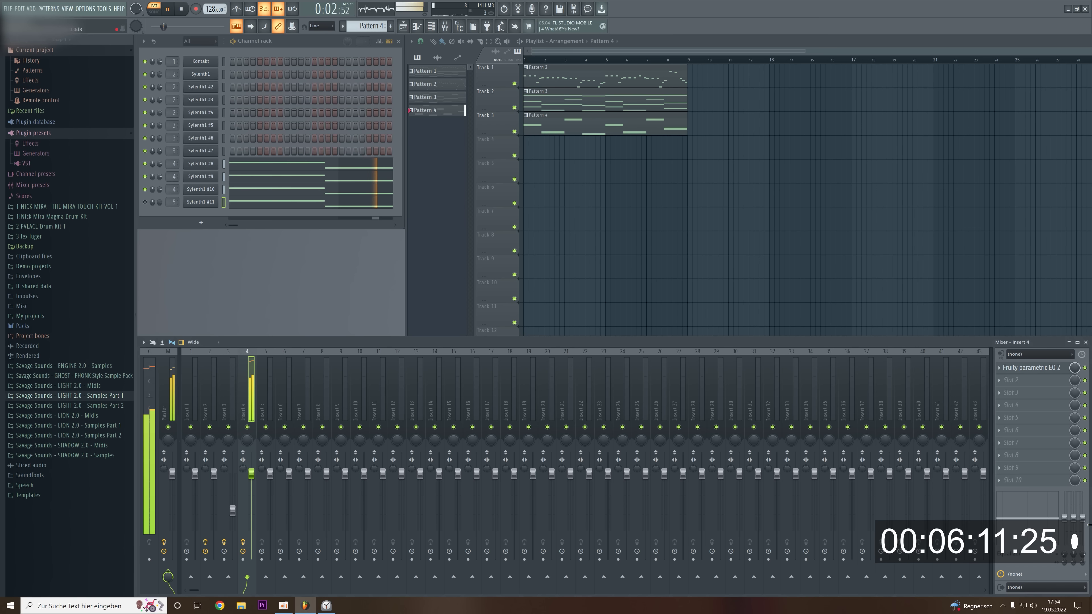
Add Kickstart to mixer Insert 4 while Pattern 4 plays.
{"action": "left_click", "coordinate": [1012, 430]}
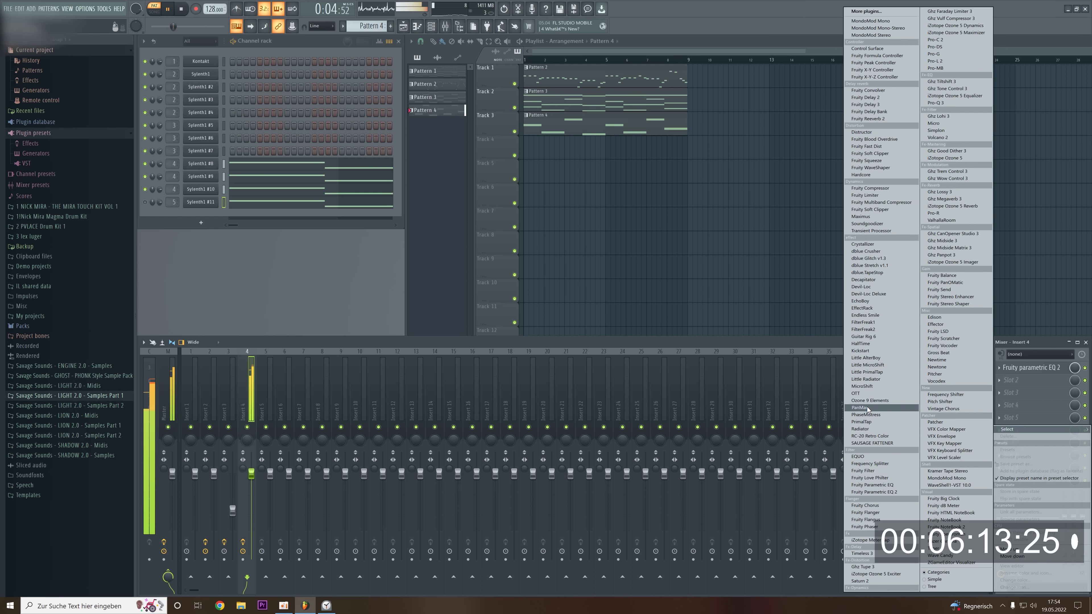
{"action": "left_click", "coordinate": [870, 351]}
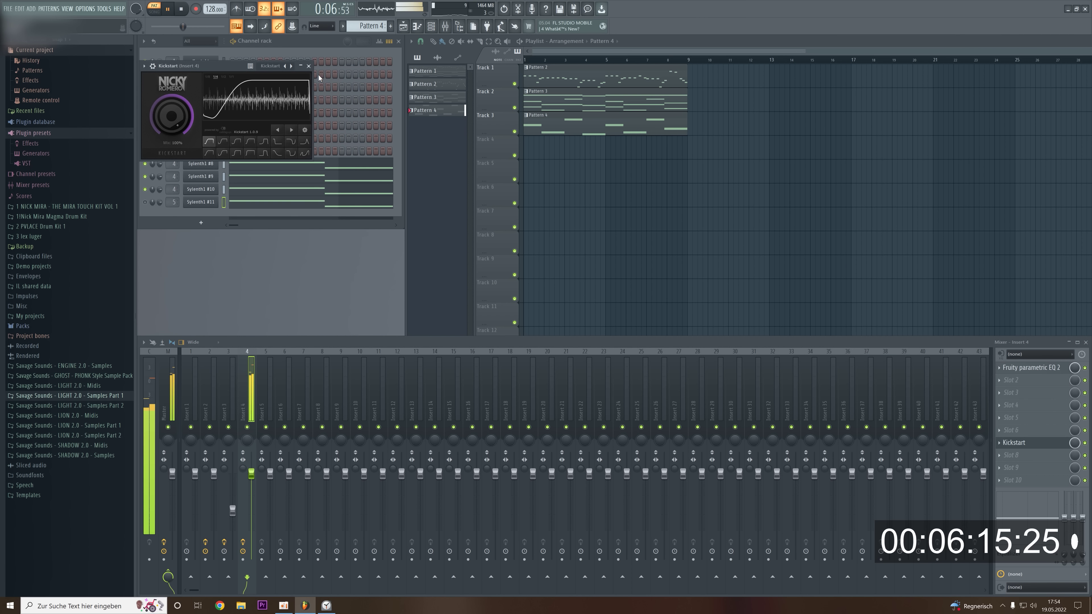
{"action": "left_click", "coordinate": [309, 66]}
Unmute Sylenth1 #11 and add Kickstart to mixer Insert 5.
{"action": "left_click", "coordinate": [145, 201]}
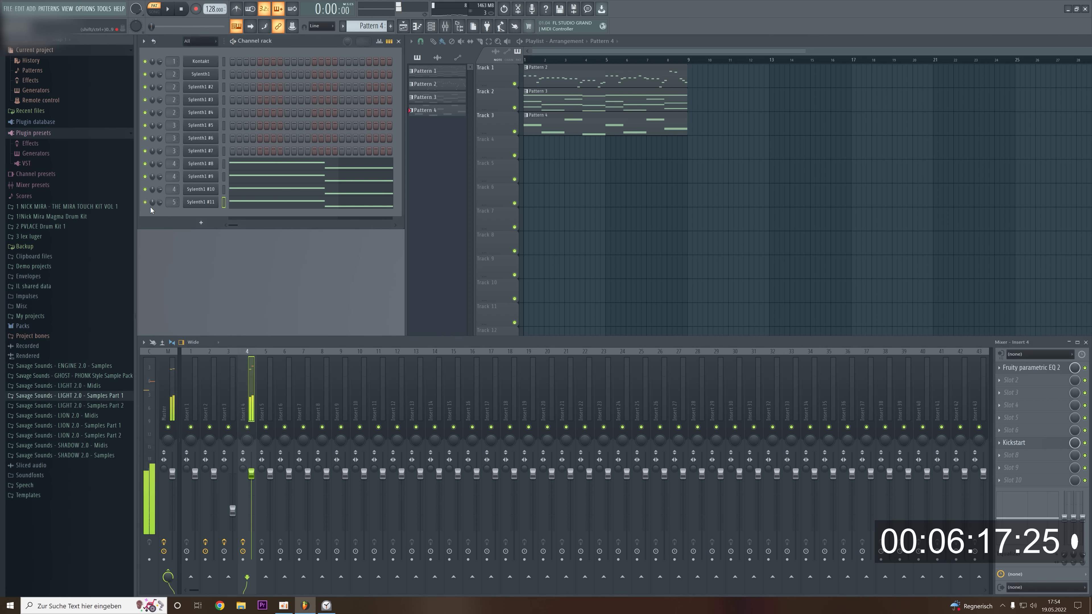
{"action": "left_click", "coordinate": [274, 404]}
{"action": "left_click", "coordinate": [989, 445]}
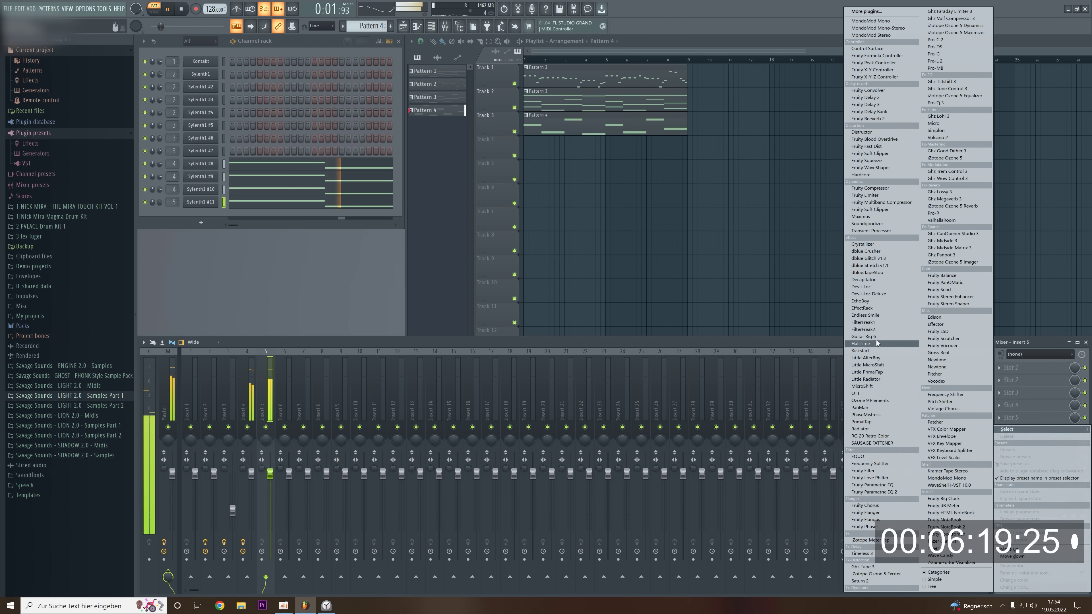
{"action": "left_click", "coordinate": [881, 353]}
{"action": "left_click", "coordinate": [331, 89]}
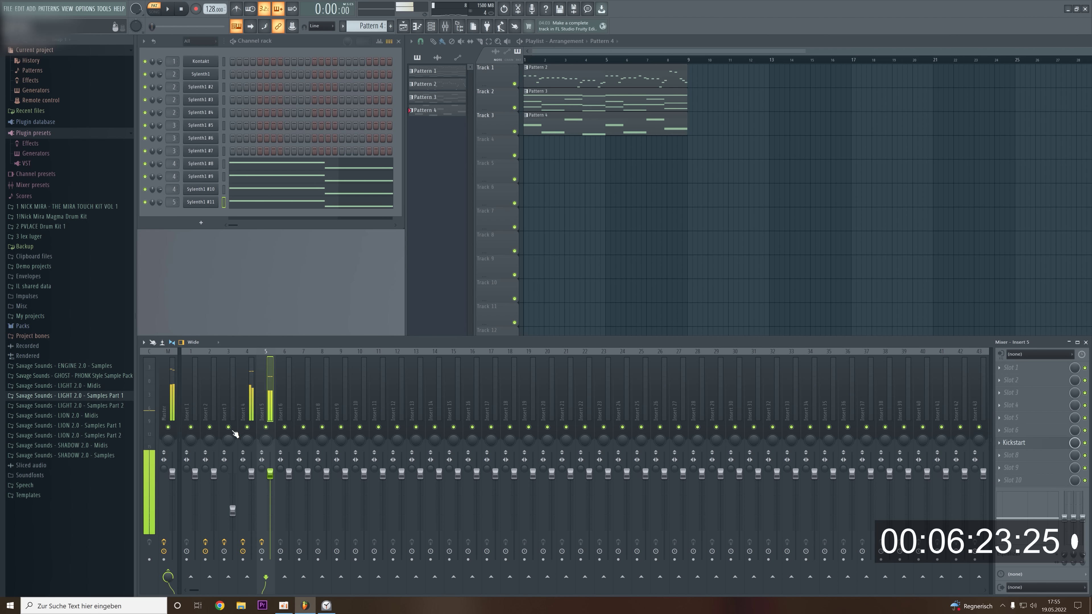
Bring Kick 35 from the 01 Kicks folder of Savage Sounds - LION 2.0 - Samples Part 1 into playlist Track 8.
{"action": "left_click", "coordinate": [101, 425]}
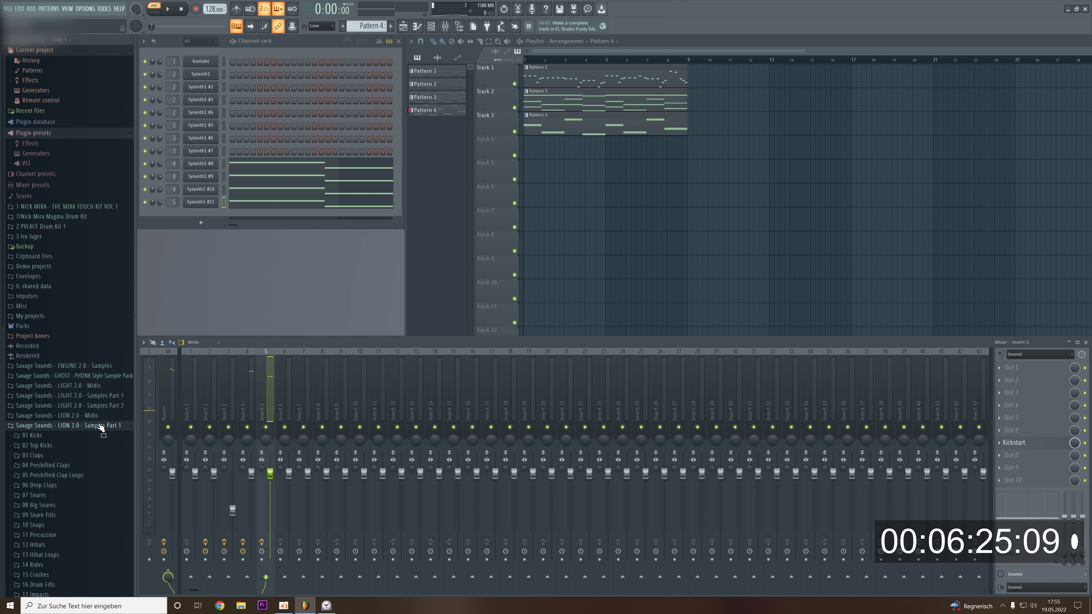
{"action": "left_click", "coordinate": [64, 436]}
{"action": "left_click", "coordinate": [101, 480]}
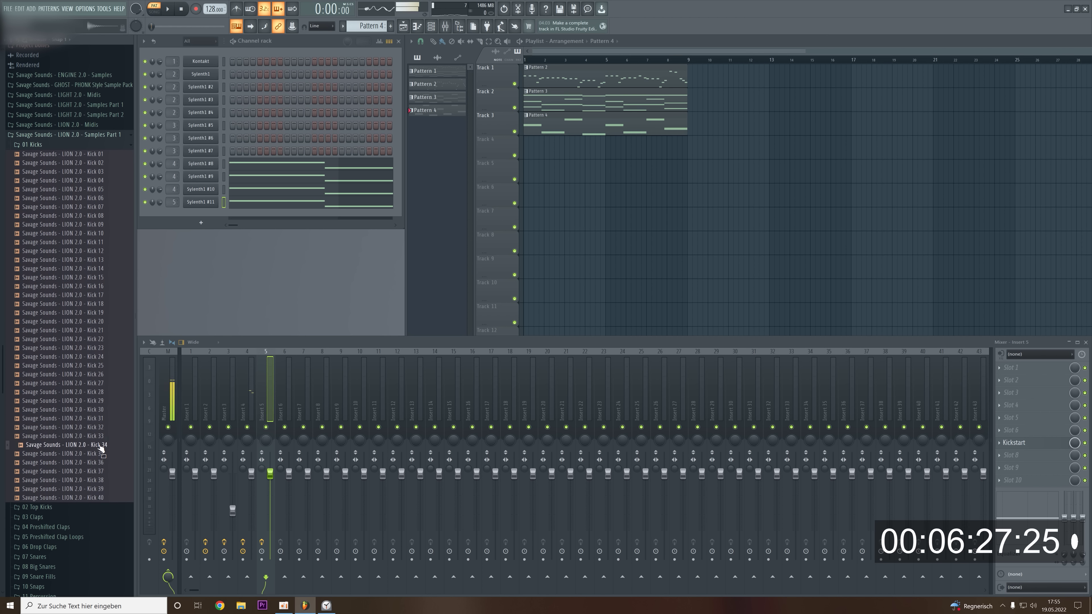
{"action": "left_click_drag", "start_coordinate": [86, 459], "coordinate": [522, 244]}
Fill playlist Track 8 with Kick 35 clips on every beat from bar 1 to bar 9.
{"action": "scroll", "coordinate": [538, 245], "scroll_direction": "up", "scroll_amount": 4}
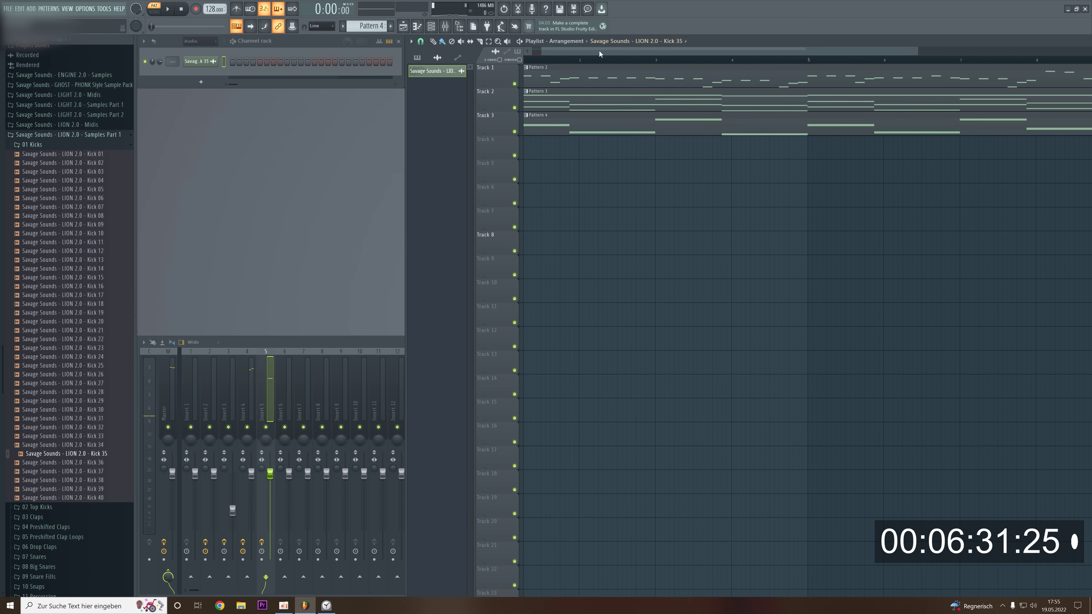
{"action": "left_click_drag", "start_coordinate": [600, 53], "coordinate": [578, 56]}
{"action": "left_click_drag", "start_coordinate": [547, 250], "coordinate": [970, 261]}
{"action": "scroll", "coordinate": [969, 261], "scroll_direction": "down", "scroll_amount": 4}
{"action": "key", "text": "space"}
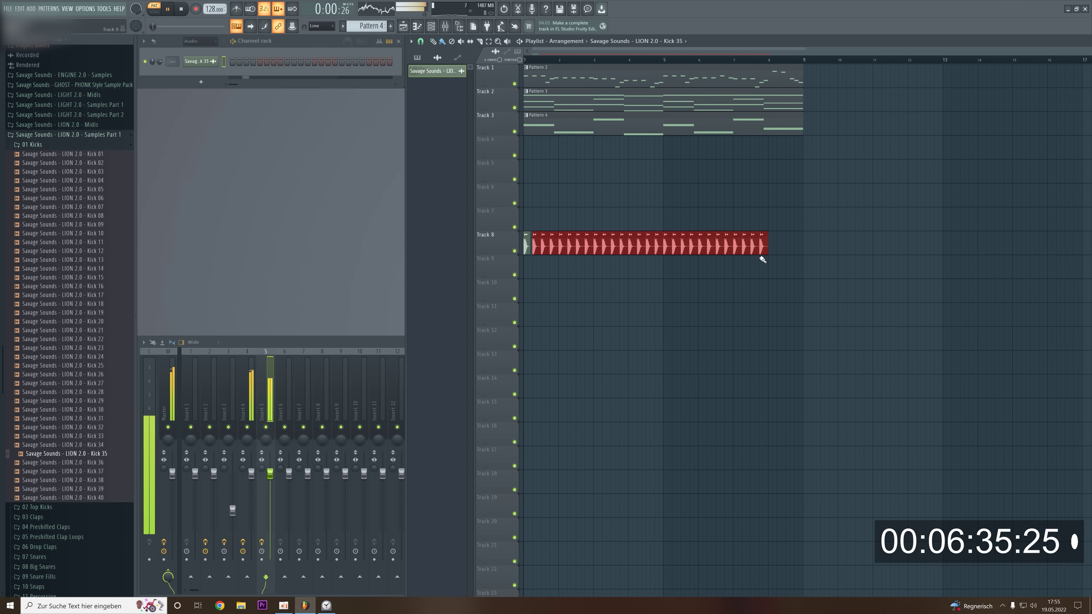
{"action": "left_click_drag", "start_coordinate": [774, 246], "coordinate": [799, 247]}
Switch playback to song mode, route the kick channel to mixer Insert 6 and slightly lower that track's fader.
{"action": "left_click", "coordinate": [154, 9]}
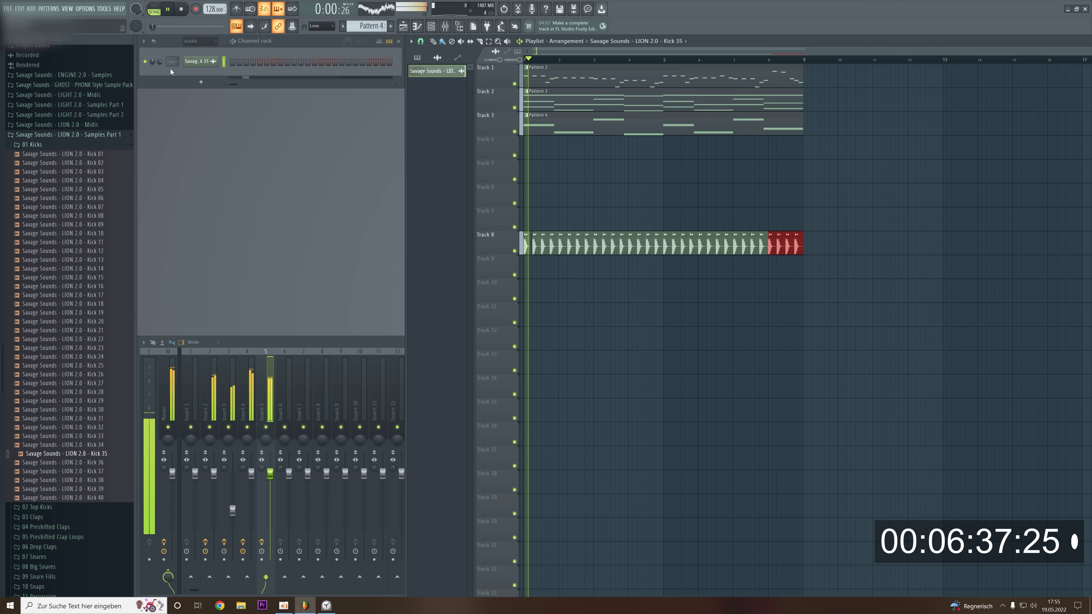
{"action": "key", "text": "space"}
{"action": "left_click_drag", "start_coordinate": [173, 63], "coordinate": [173, 49]}
{"action": "key", "text": "space"}
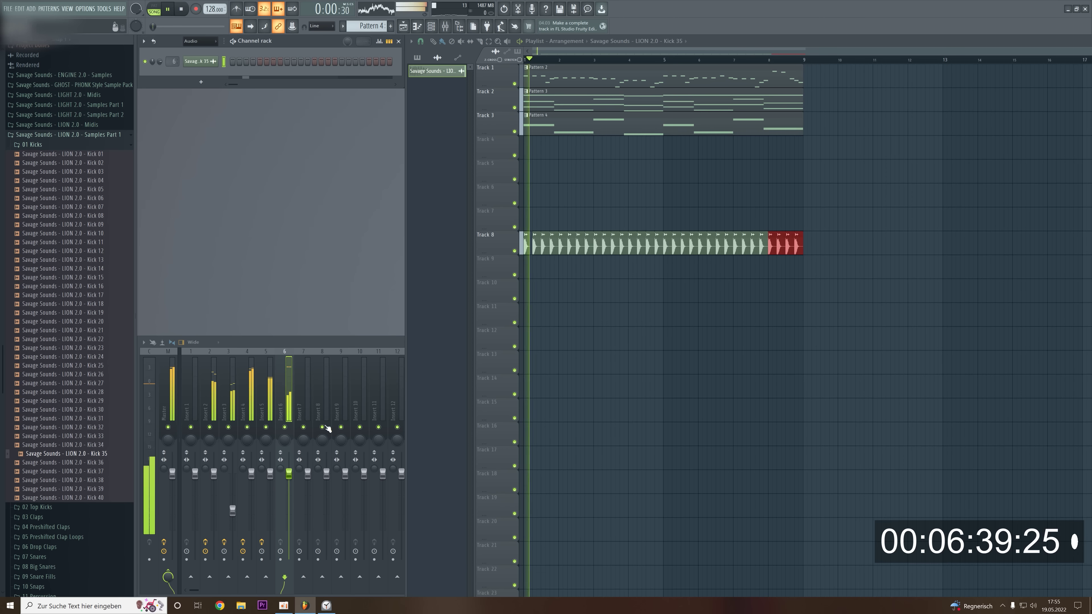
{"action": "key", "text": "space"}
{"action": "left_click_drag", "start_coordinate": [291, 478], "coordinate": [291, 492]}
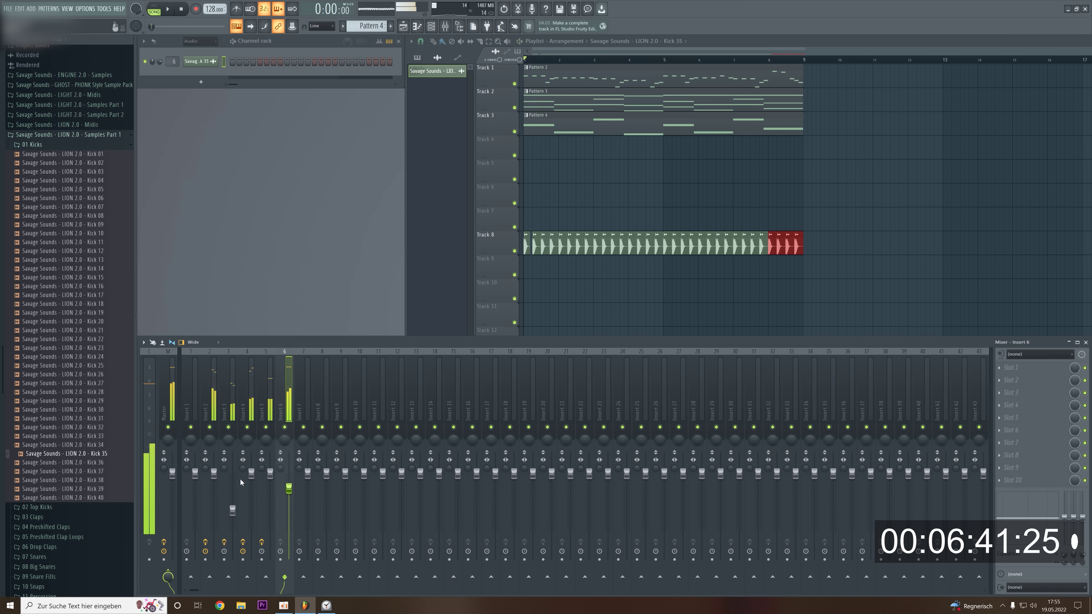
Play the arrangement and lower the kick's fader on mixer Insert 6 slightly, checking its balance against Insert 3.
{"action": "key", "text": "space"}
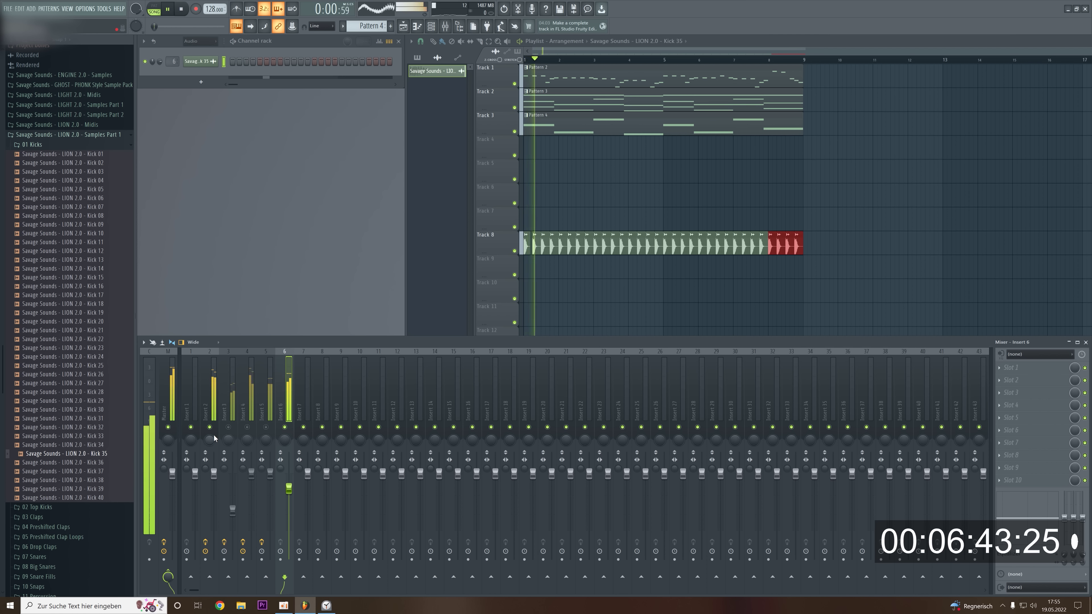
{"action": "left_click_drag", "start_coordinate": [288, 488], "coordinate": [289, 494]}
{"action": "key", "text": "space"}
{"action": "left_click", "coordinate": [228, 427]}
{"action": "key", "text": "space"}
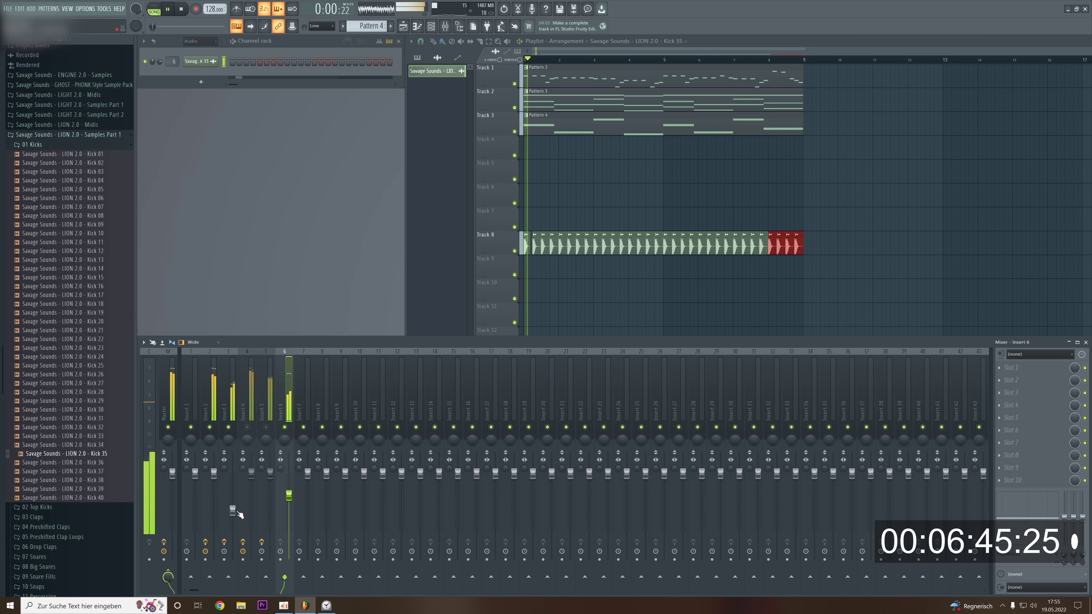
{"action": "key", "text": "space"}
{"action": "left_click", "coordinate": [232, 510]}
{"action": "key", "text": "space"}
Lower the mixer faders of Insert 4 and Insert 5 to roughly the level of Insert 3, and Insert 6 slightly.
{"action": "left_click", "coordinate": [248, 427]}
{"action": "left_click_drag", "start_coordinate": [251, 473], "coordinate": [251, 514]}
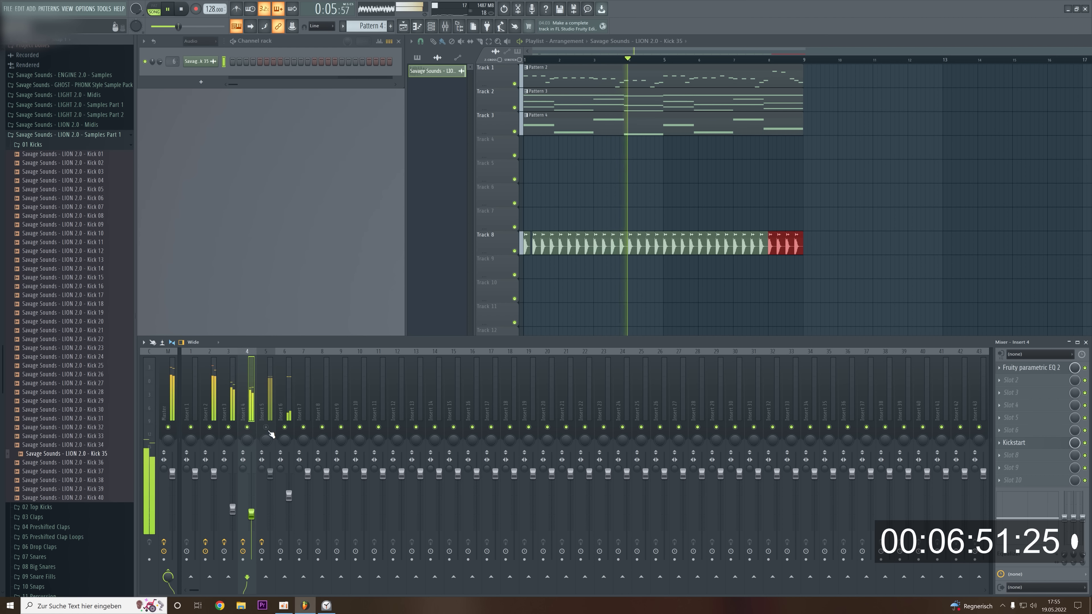
{"action": "key", "text": "space"}
{"action": "key", "text": "space"}
{"action": "left_click_drag", "start_coordinate": [275, 477], "coordinate": [293, 500]}
{"action": "key", "text": "space"}
Audition samples in the 06 Drop Claps folder and place Drop Claps 14 at the start of playlist Track 9.
{"action": "left_click", "coordinate": [116, 145]}
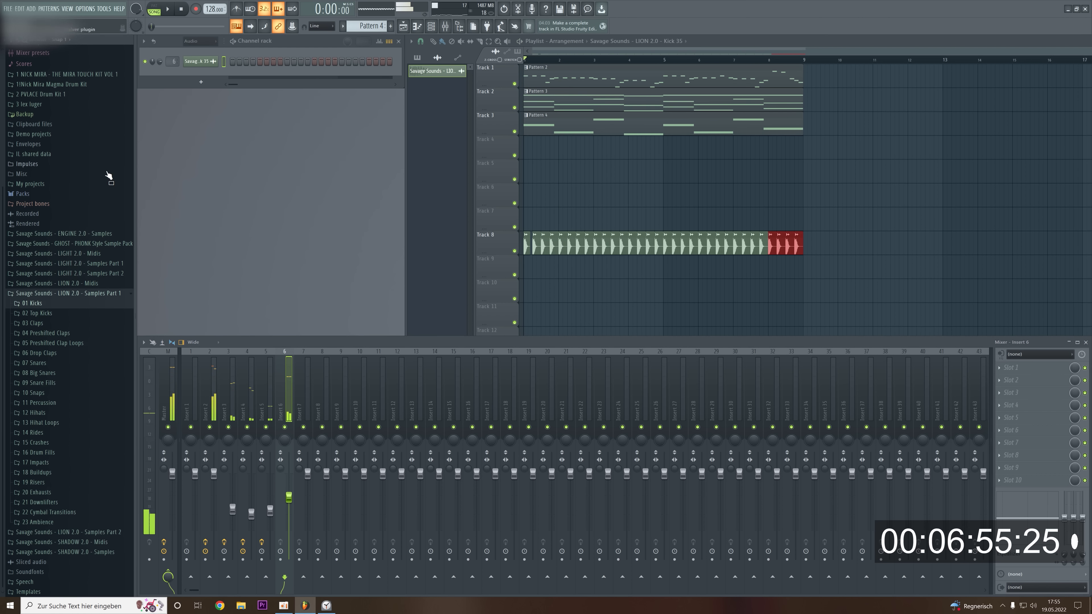
{"action": "left_click", "coordinate": [65, 336]}
{"action": "left_click", "coordinate": [63, 337]}
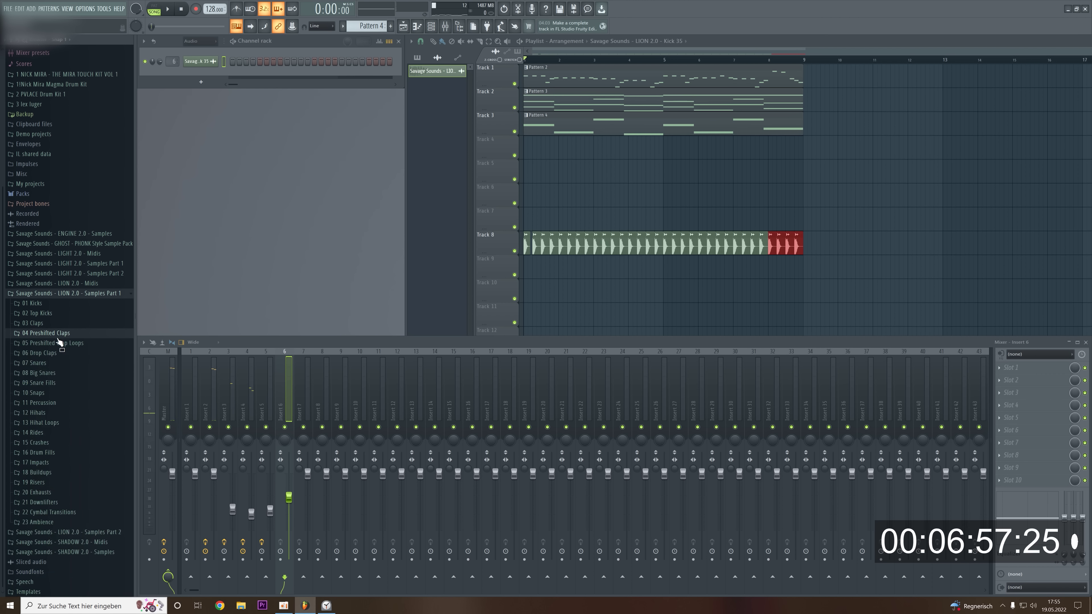
{"action": "left_click", "coordinate": [68, 353]}
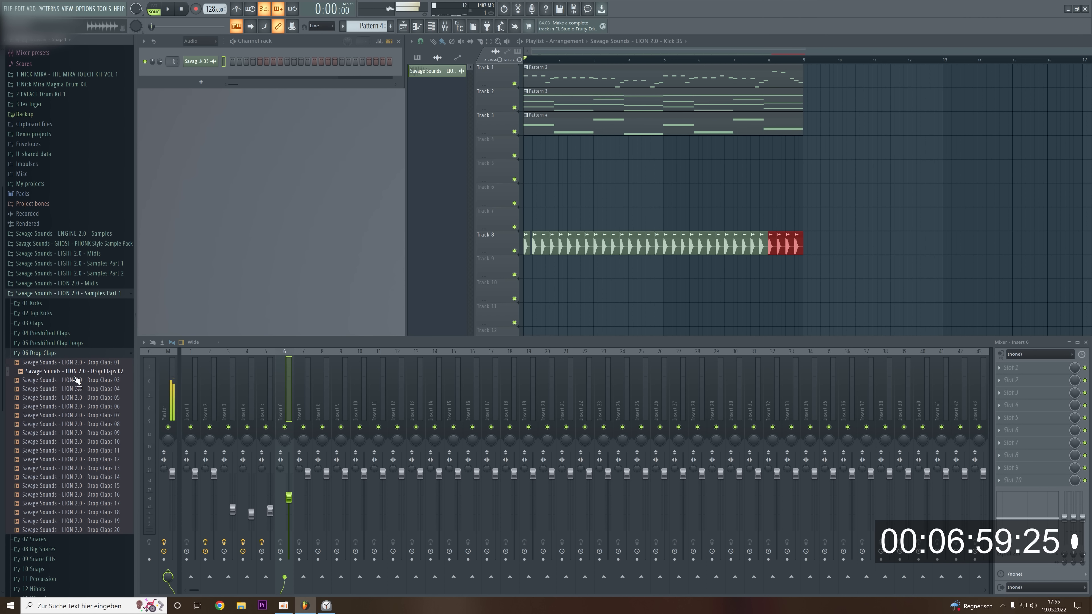
{"action": "left_click", "coordinate": [86, 398]}
{"action": "left_click", "coordinate": [101, 442]}
{"action": "left_click", "coordinate": [98, 398]}
{"action": "left_click", "coordinate": [98, 478]}
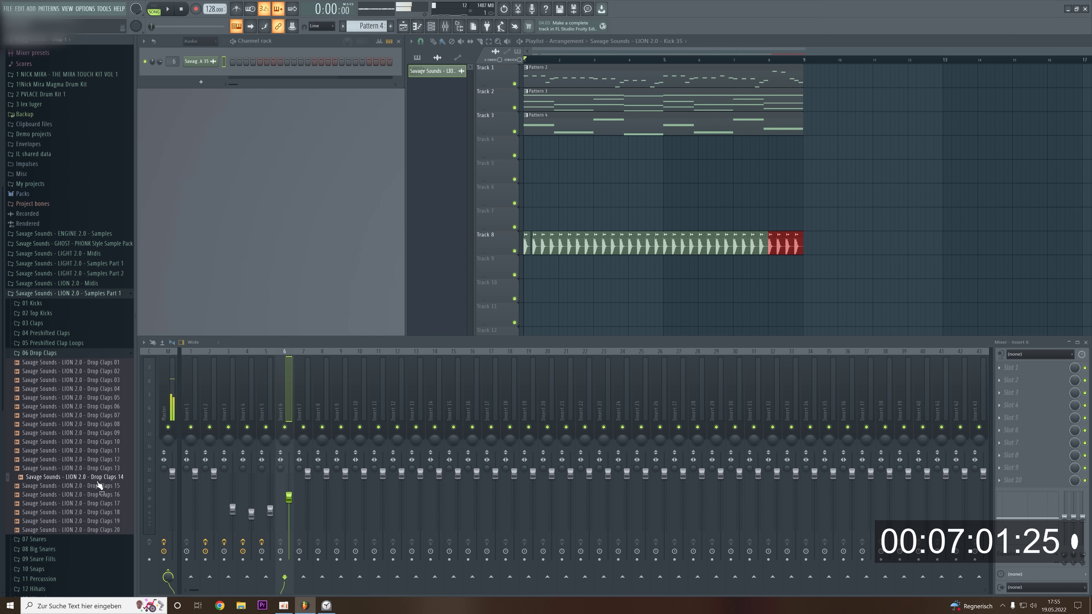
{"action": "left_click_drag", "start_coordinate": [99, 480], "coordinate": [516, 147]}
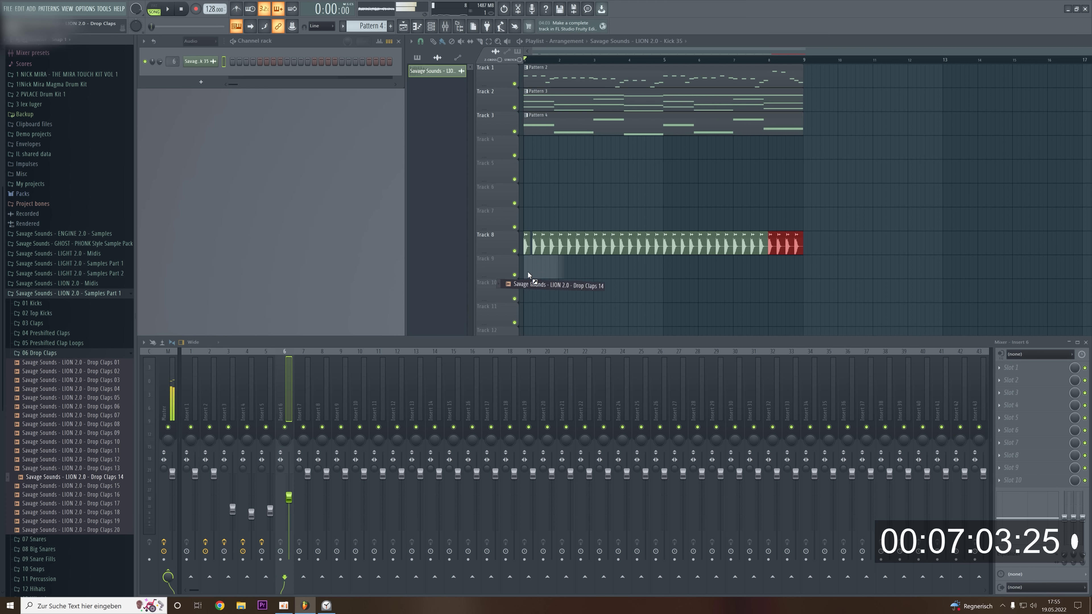
{"action": "left_click_drag", "start_coordinate": [528, 272], "coordinate": [528, 272]}
Repeat the Drop Claps 14 clip on Track 9 up to bar 9 and route its channel to mixer Insert 7.
{"action": "left_click", "coordinate": [569, 271]}
{"action": "key", "text": "ctrl+b"}
{"action": "key", "text": "ctrl+b"}
{"action": "key", "text": "ctrl+b"}
{"action": "key", "text": "space"}
{"action": "double_click", "coordinate": [575, 267]}
{"action": "key", "text": "space"}
{"action": "key", "text": "ctrl+l"}
{"action": "key", "text": "space"}
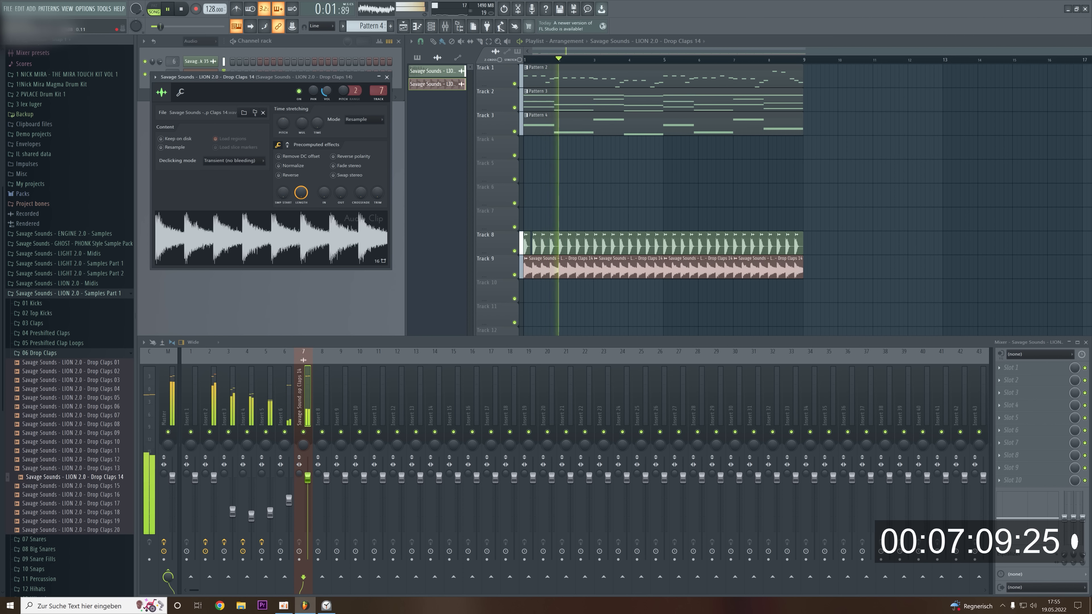
Try Drop Claps 15 in the clap channel during playback, and replace it with Drop Claps 16.
{"action": "key", "text": "space"}
{"action": "left_click_drag", "start_coordinate": [86, 485], "coordinate": [292, 247]}
{"action": "key", "text": "space"}
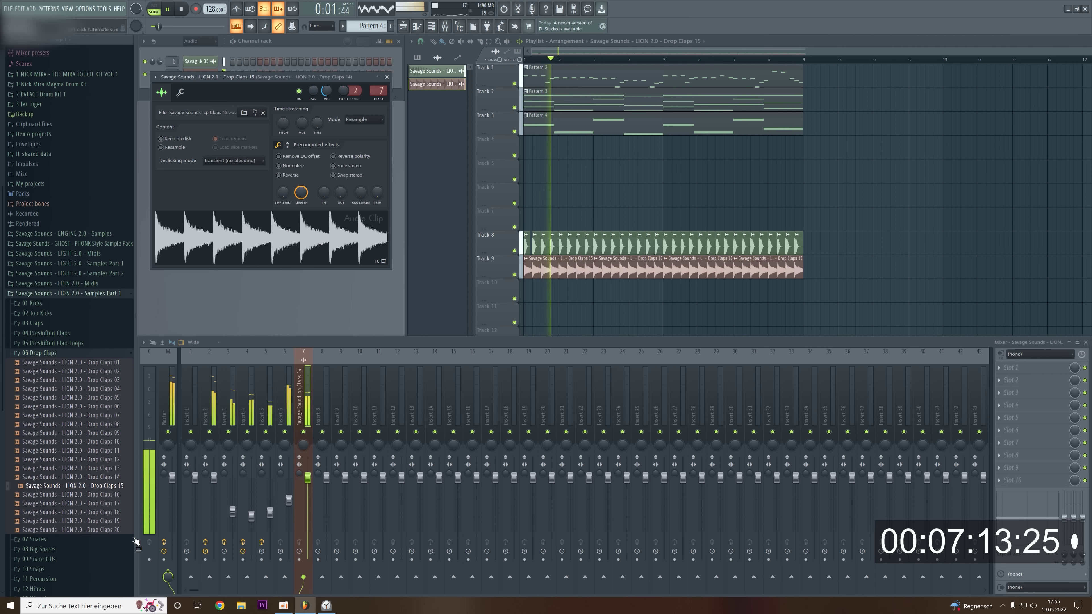
{"action": "key", "text": "space"}
{"action": "left_click_drag", "start_coordinate": [116, 498], "coordinate": [293, 247]}
{"action": "key", "text": "space"}
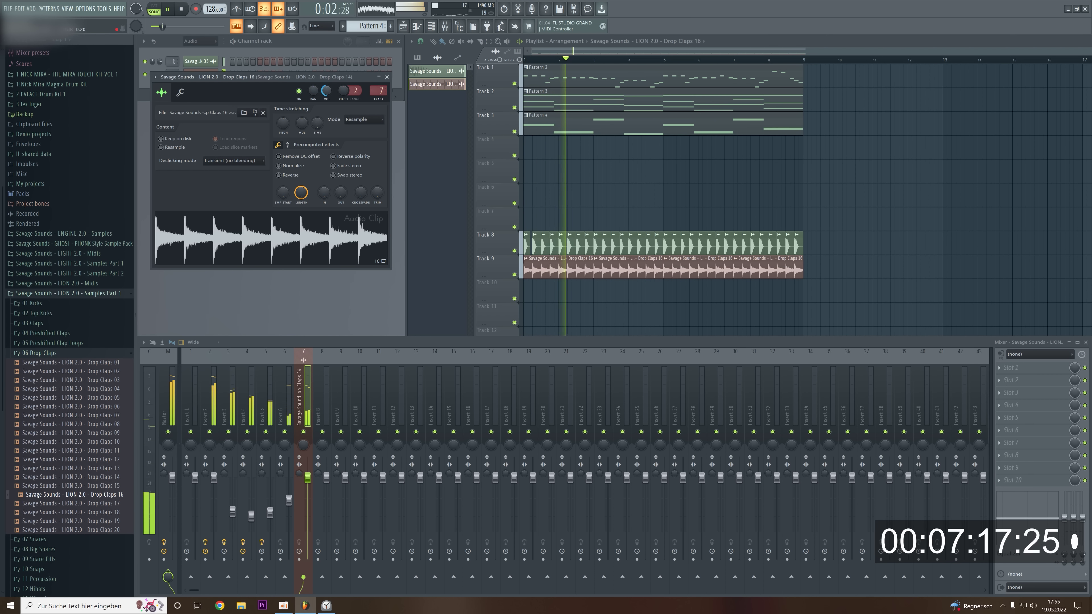
{"action": "left_click", "coordinate": [387, 78]}
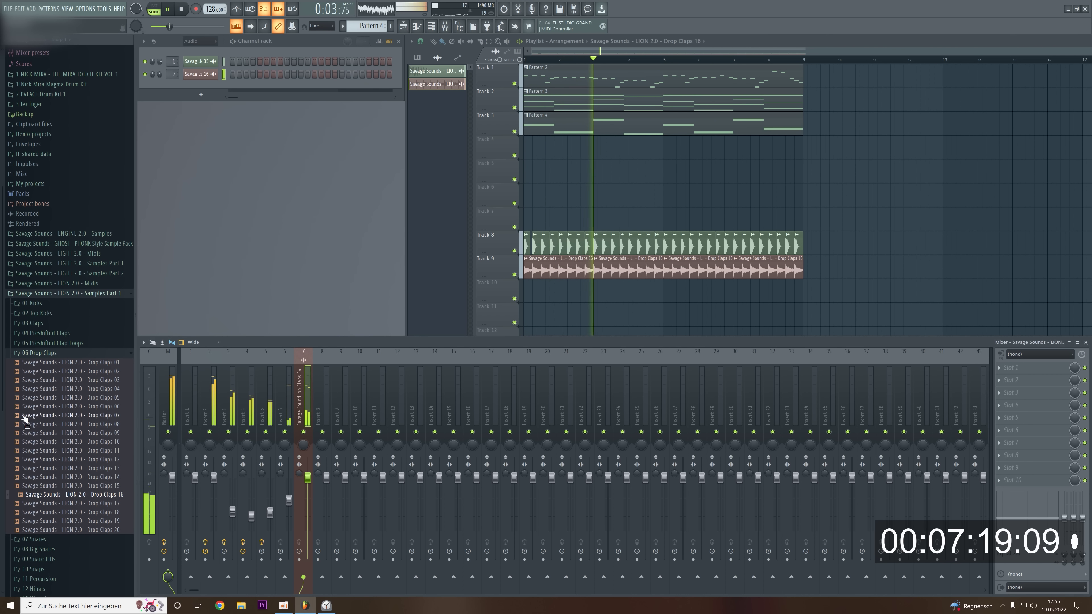
Place Ride 04 from the 14 Rides folder at the start of playlist Track 10 and repeat it up to bar 9.
{"action": "left_click", "coordinate": [60, 353]}
{"action": "key", "text": "space"}
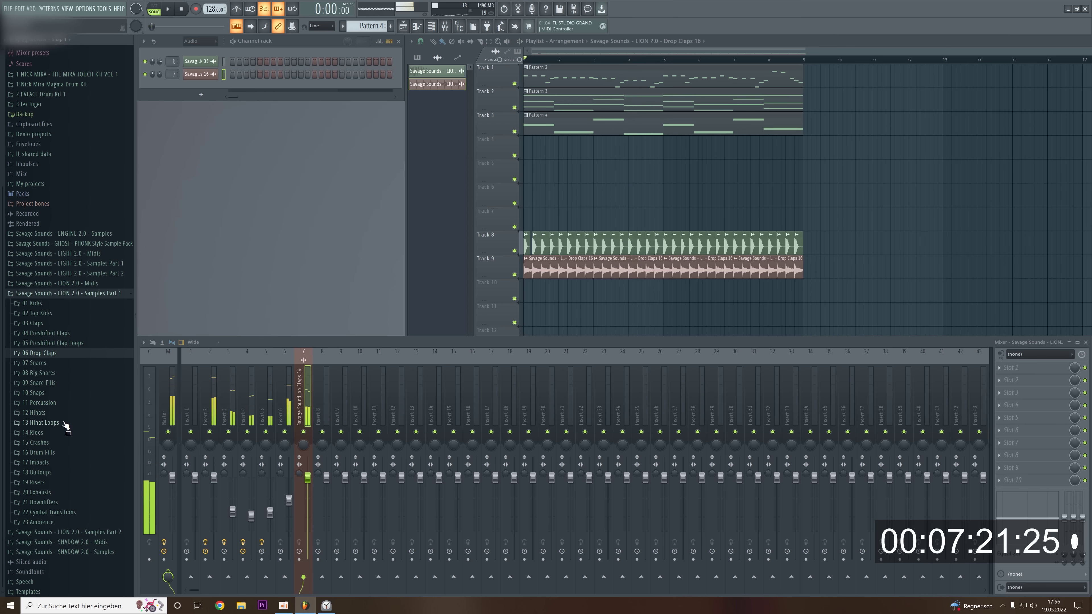
{"action": "left_click", "coordinate": [55, 432]}
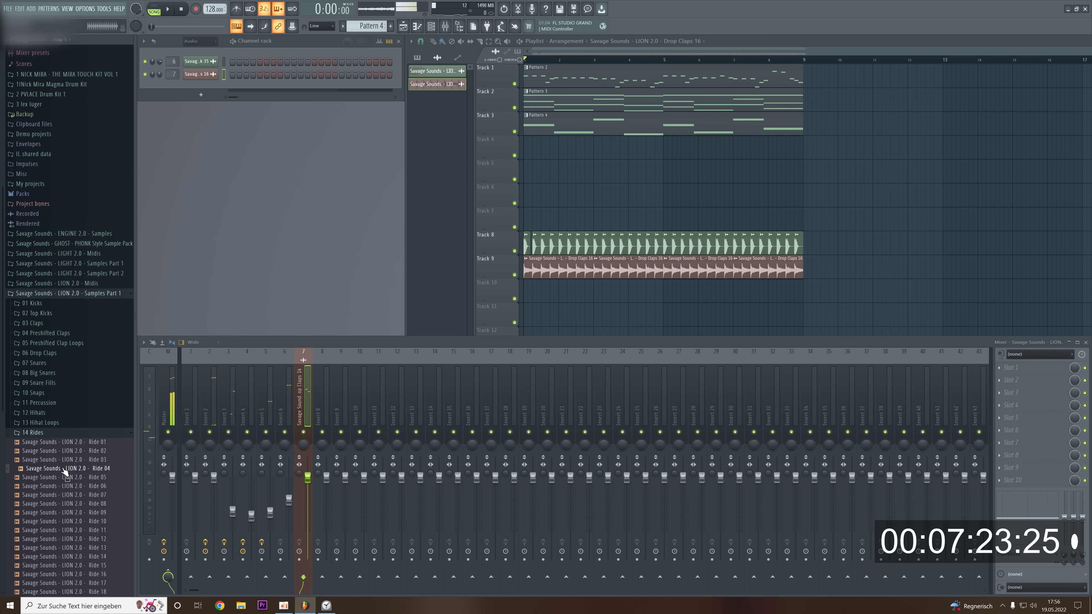
{"action": "scroll", "coordinate": [64, 430], "scroll_direction": "down", "scroll_amount": 4}
{"action": "left_click_drag", "start_coordinate": [103, 364], "coordinate": [518, 295]}
{"action": "left_click_drag", "start_coordinate": [706, 296], "coordinate": [625, 299]}
{"action": "key", "text": "ctrl+b"}
Route the Ride 04 channel to mixer Insert 8 and listen to the ride in the arrangement.
{"action": "key", "text": "space"}
{"action": "double_click", "coordinate": [705, 295]}
{"action": "key", "text": "space"}
{"action": "key", "text": "space"}
{"action": "double_click", "coordinate": [390, 103]}
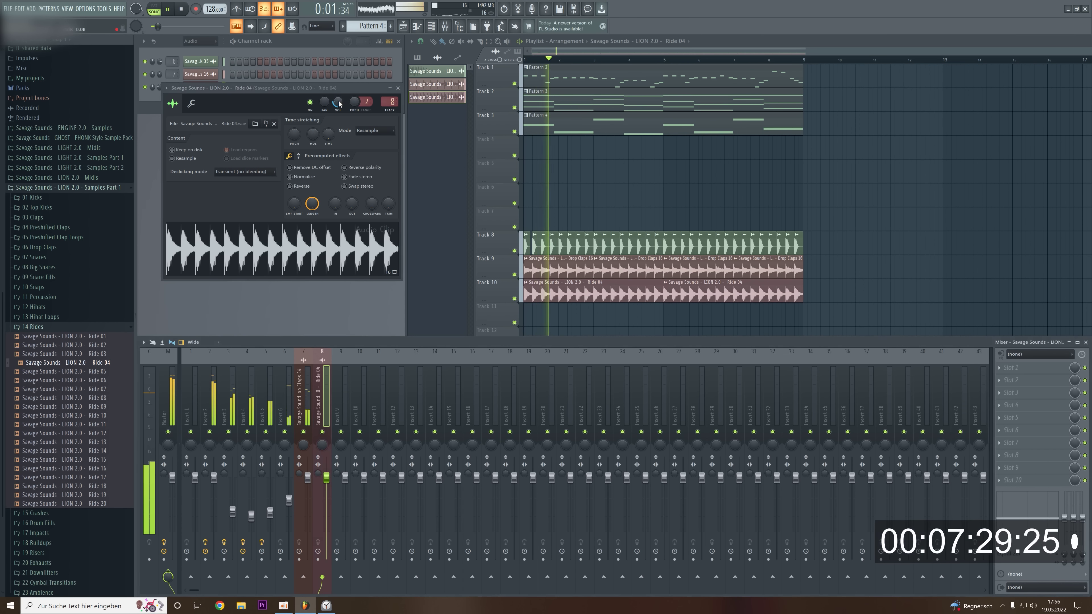
{"action": "left_click", "coordinate": [398, 88]}
Audition samples in 08 Big Snares and 09 Snare Fills, and place Snare Fill 01 on playlist Track 11.
{"action": "left_click", "coordinate": [85, 327]}
{"action": "key", "text": "space"}
{"action": "left_click", "coordinate": [65, 373]}
{"action": "left_click", "coordinate": [69, 418]}
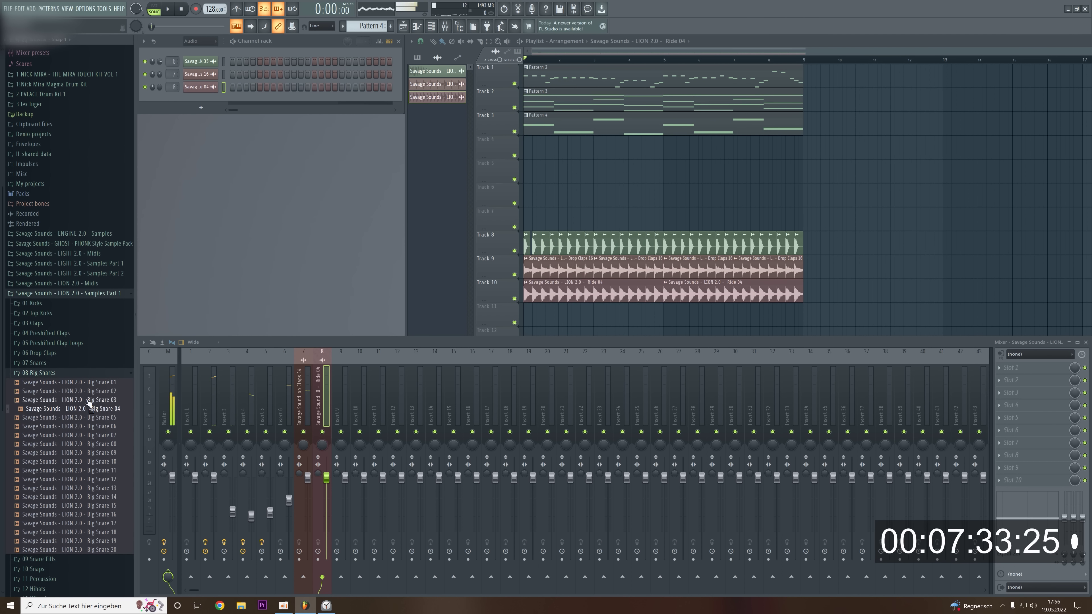
{"action": "left_click", "coordinate": [43, 373]}
{"action": "left_click", "coordinate": [47, 383]}
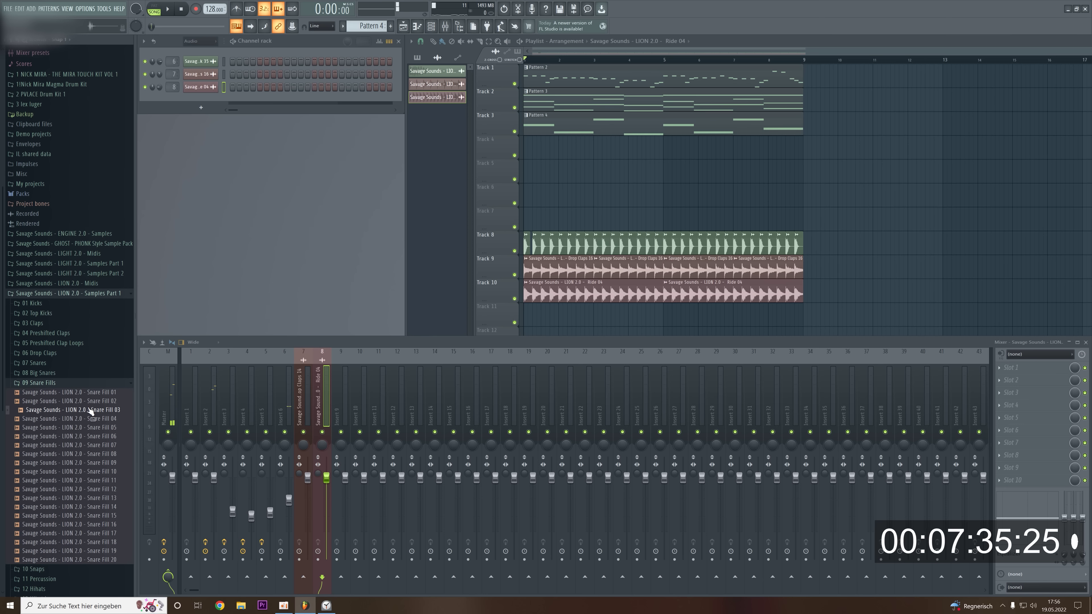
{"action": "scroll", "coordinate": [90, 438], "scroll_direction": "down", "scroll_amount": 5}
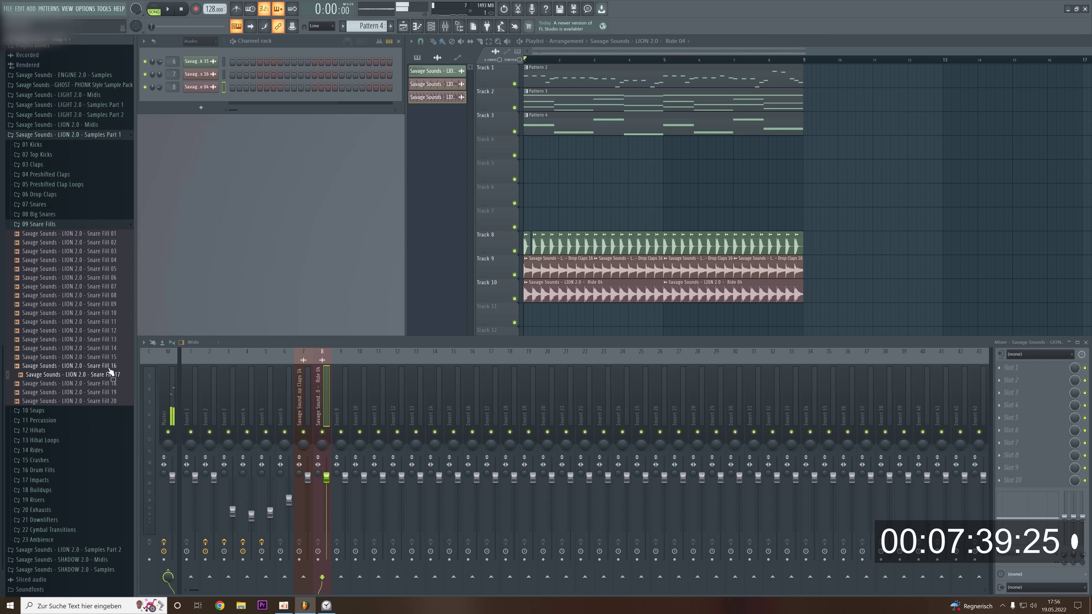
{"action": "left_click_drag", "start_coordinate": [108, 236], "coordinate": [565, 320]}
{"action": "left_click_drag", "start_coordinate": [565, 319], "coordinate": [612, 326]}
Shorten the Snare Fill 01 clip on Track 11 and space four copies about two bars apart through bar 9.
{"action": "key", "text": "space"}
{"action": "key", "text": "space"}
{"action": "mouse_move", "coordinate": [702, 321]}
{"action": "left_mouse_down"}
{"action": "mouse_move", "coordinate": [626, 323]}
{"action": "mouse_move", "coordinate": [660, 330]}
{"action": "left_mouse_up"}
{"action": "key", "text": "space"}
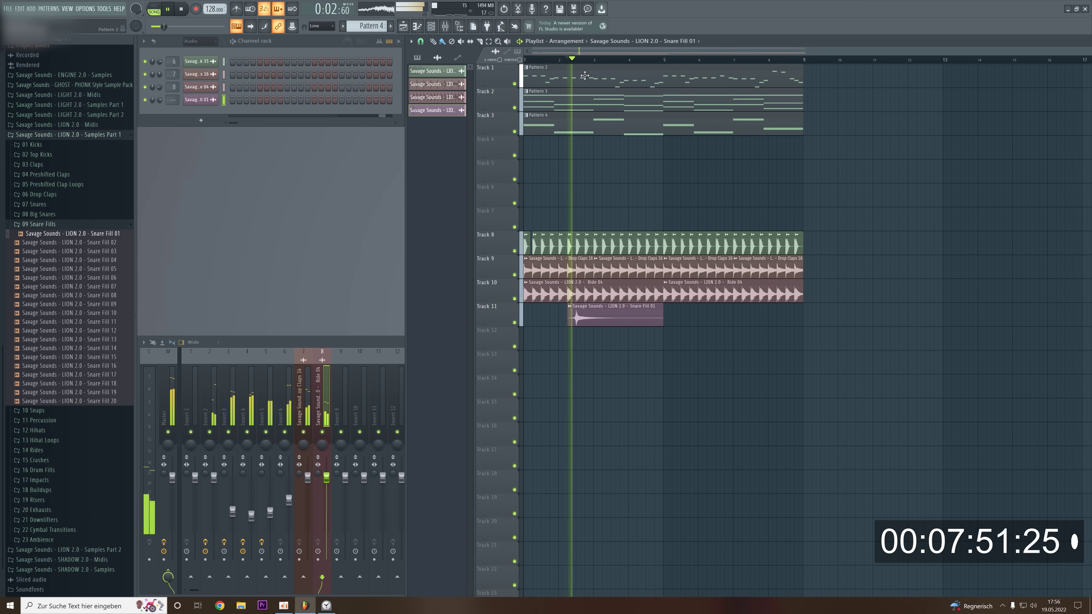
{"action": "mouse_move", "coordinate": [663, 320]}
{"action": "left_mouse_down"}
{"action": "mouse_move", "coordinate": [623, 320]}
{"action": "mouse_move", "coordinate": [809, 320]}
{"action": "left_mouse_up"}
{"action": "key", "text": "space"}
Audition samples in the 23 Ambience folder and place Ambience 27 - C - 128 BPM at the start of playlist Track 12.
{"action": "left_click", "coordinate": [41, 224]}
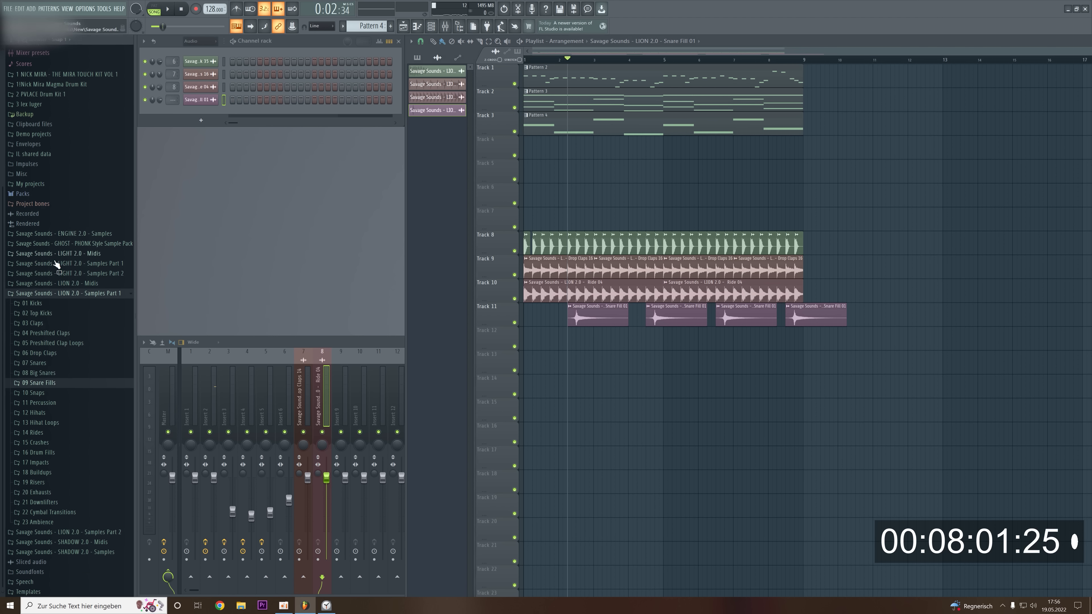
{"action": "left_click", "coordinate": [83, 292]}
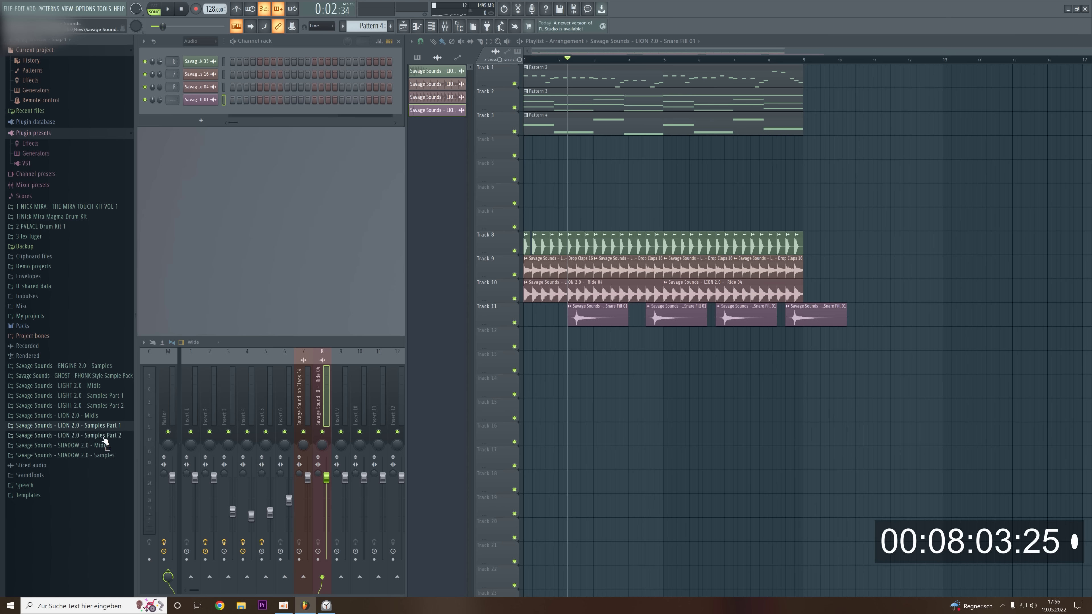
{"action": "left_click", "coordinate": [100, 428]}
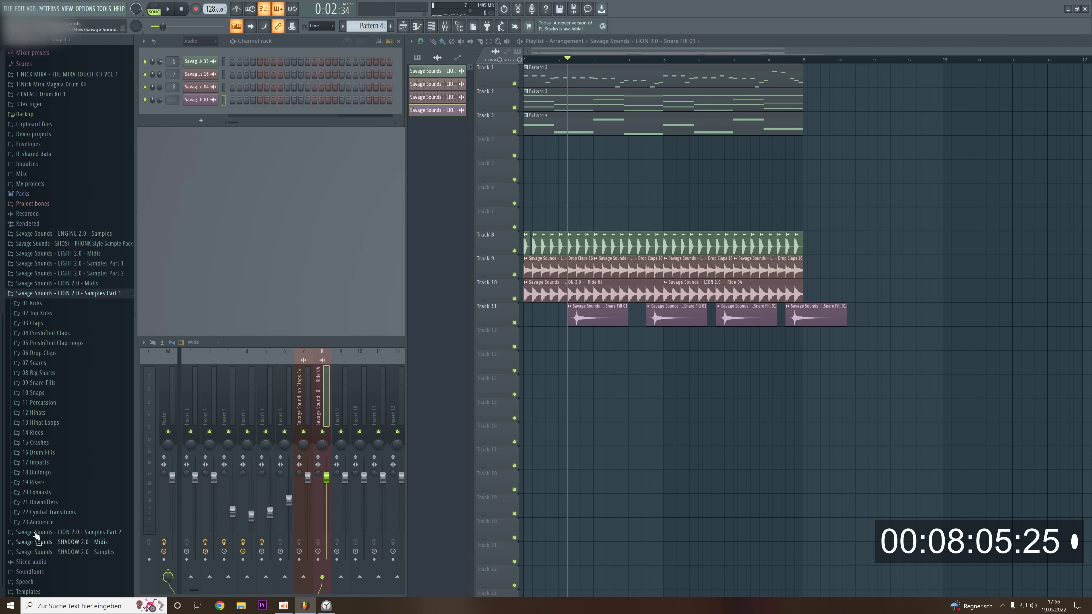
{"action": "left_click", "coordinate": [44, 521]}
{"action": "left_click", "coordinate": [108, 435]}
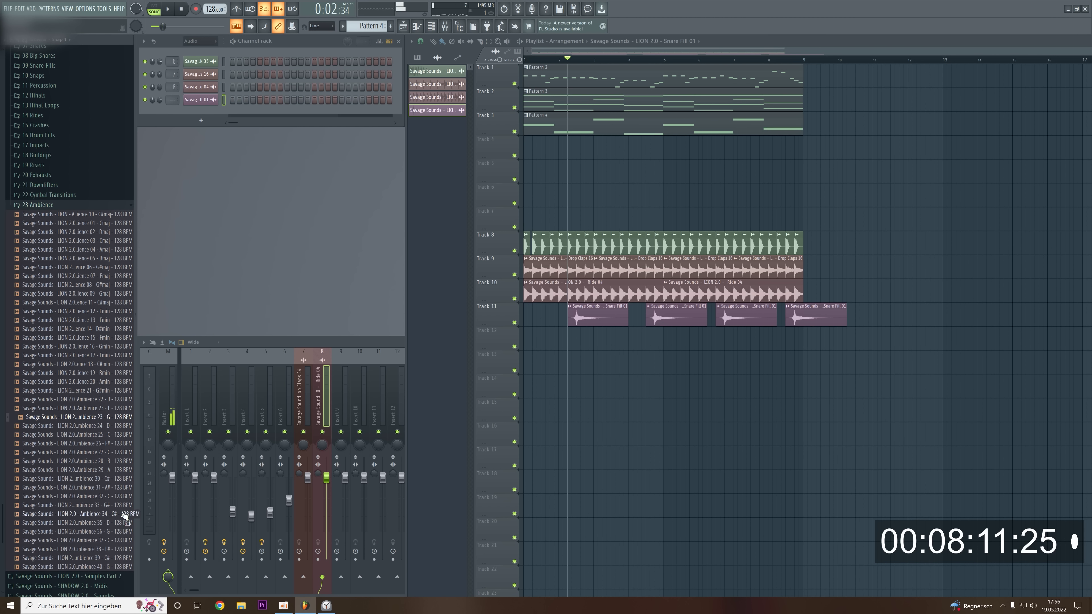
{"action": "left_click", "coordinate": [119, 452]}
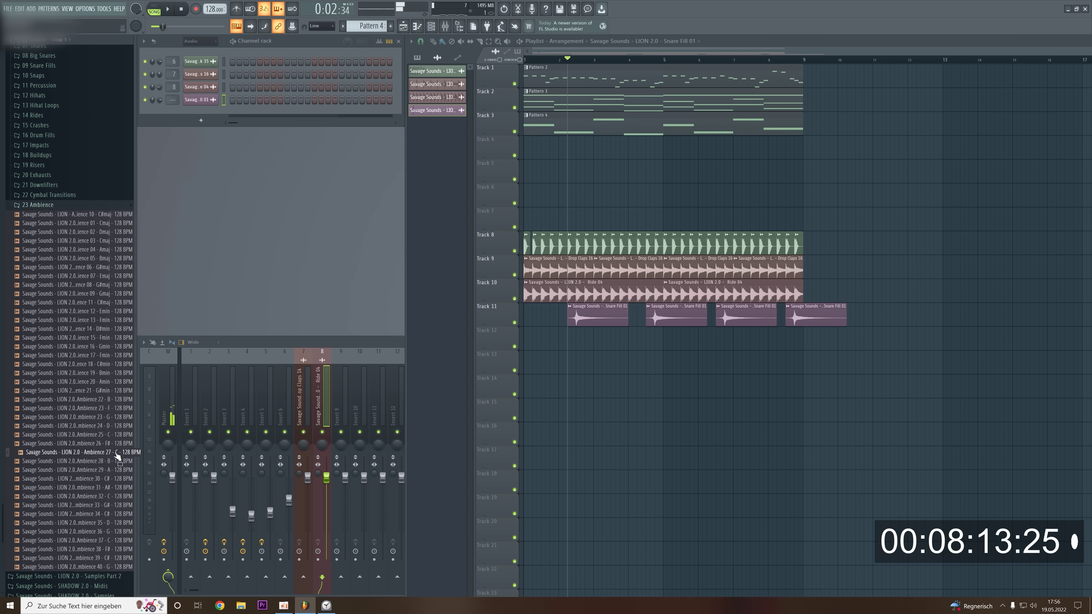
{"action": "left_click", "coordinate": [117, 416]}
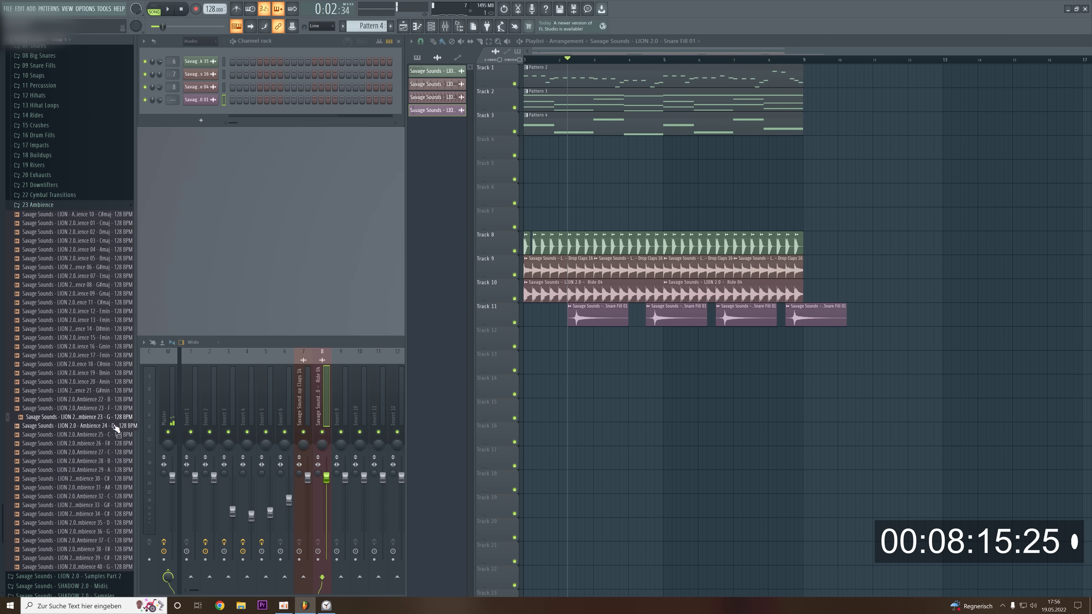
{"action": "left_click_drag", "start_coordinate": [117, 452], "coordinate": [587, 345]}
{"action": "key", "text": "space"}
{"action": "left_click_drag", "start_coordinate": [587, 345], "coordinate": [463, 341]}
{"action": "key", "text": "space"}
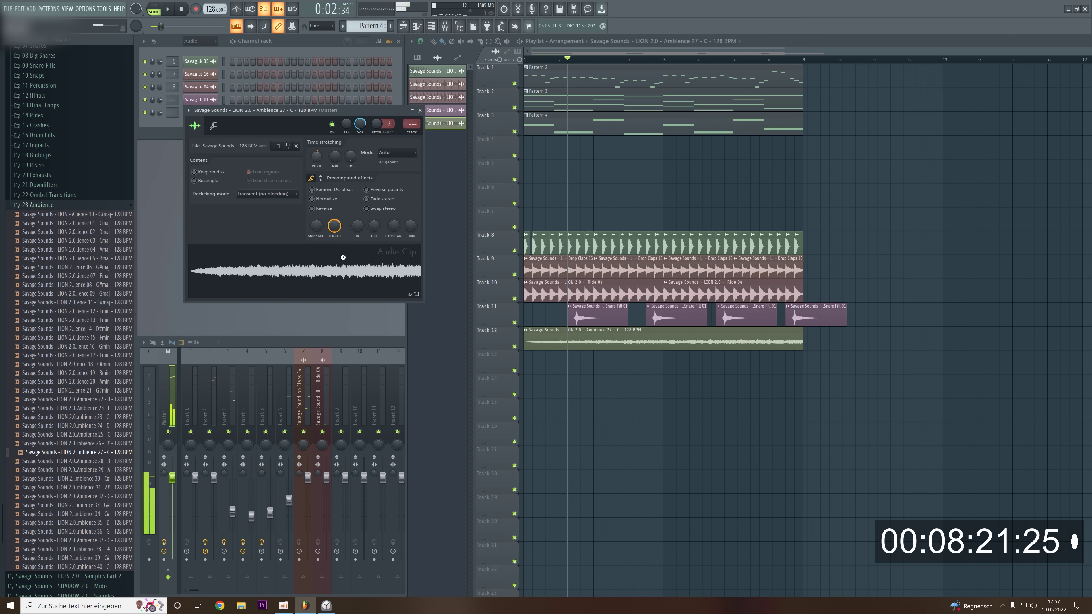
Trim the start of the Ambience 27 clip on Track 12 and align the clip with bar 1.
{"action": "key", "text": "space"}
{"action": "key", "text": "space"}
{"action": "left_click", "coordinate": [526, 341]}
{"action": "mouse_move", "coordinate": [525, 341]}
{"action": "left_mouse_down"}
{"action": "mouse_move", "coordinate": [552, 342]}
{"action": "mouse_move", "coordinate": [535, 343]}
{"action": "left_mouse_up"}
{"action": "key", "text": "space"}
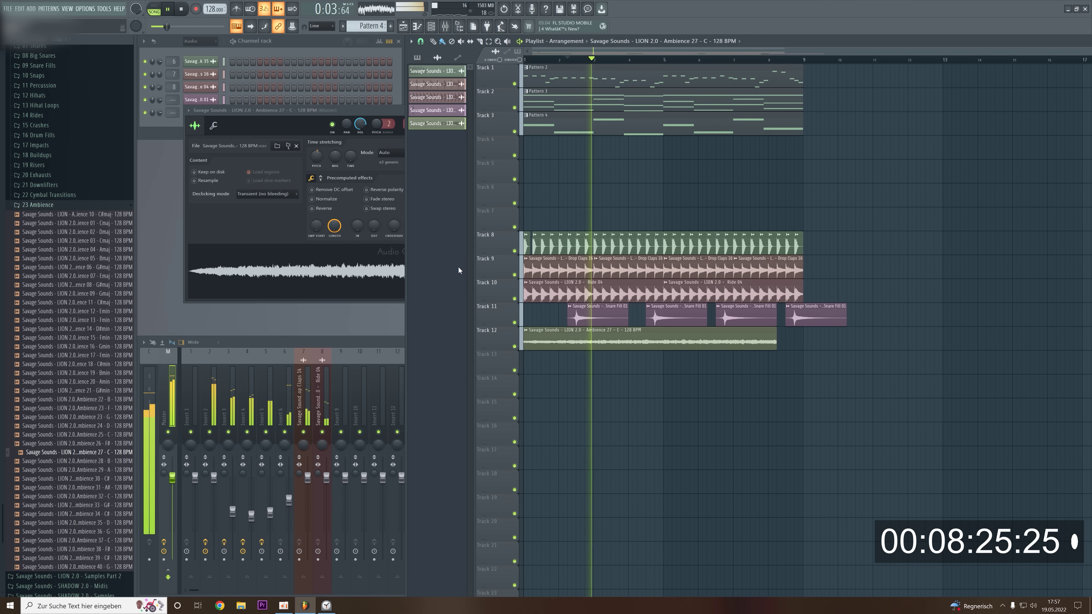
Route the Ambience 27 channel to mixer Insert 9 and add Kickstart in slot 6.
{"action": "left_click", "coordinate": [382, 116]}
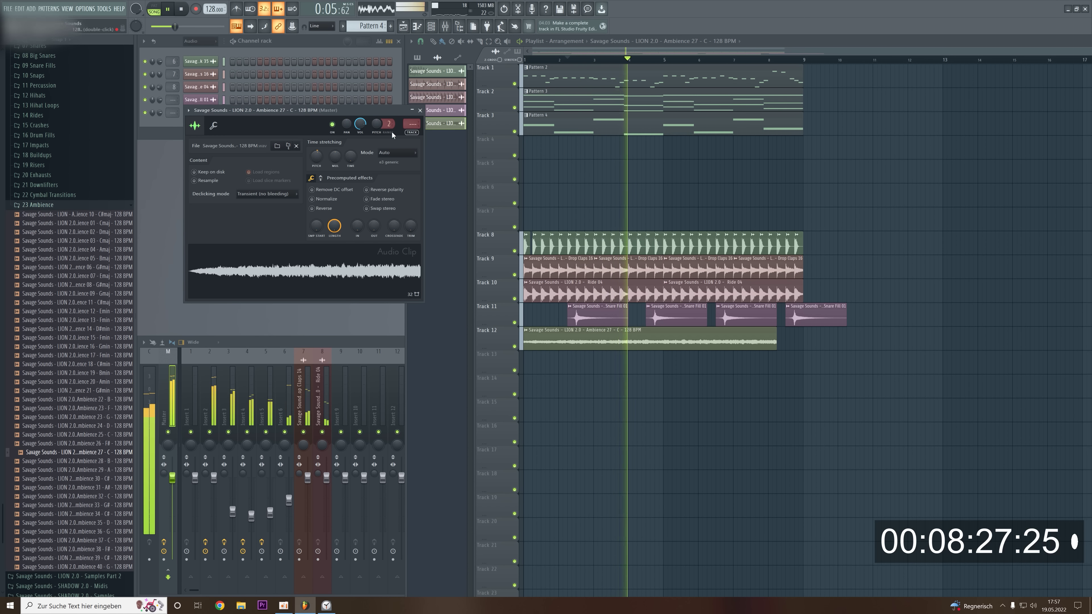
{"action": "left_click", "coordinate": [411, 124]}
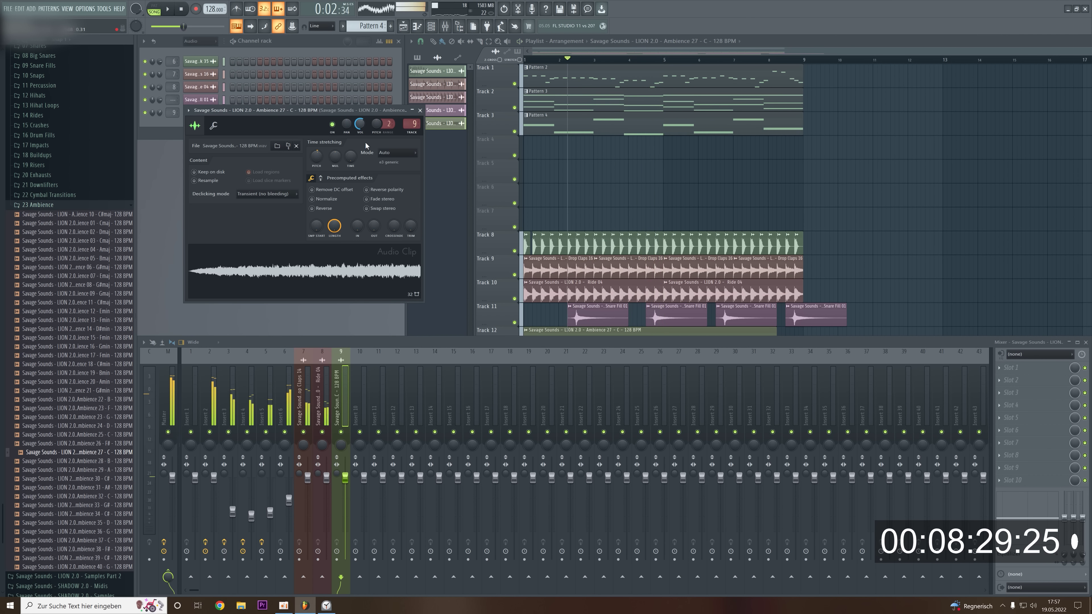
{"action": "key", "text": "space"}
{"action": "key", "text": "space"}
{"action": "key", "text": "space"}
{"action": "left_click", "coordinate": [999, 427]}
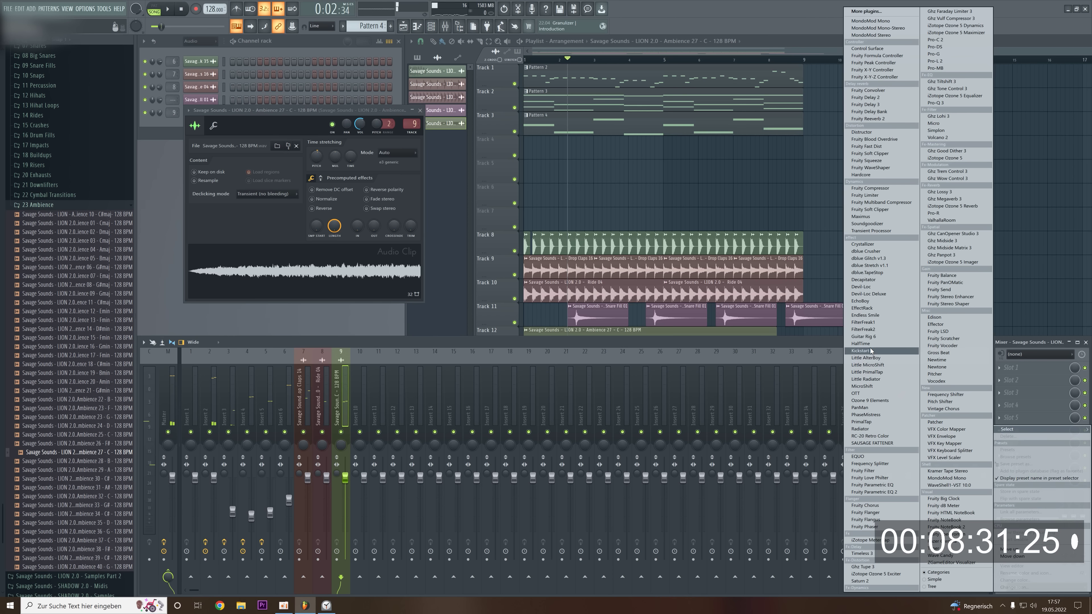
{"action": "left_click", "coordinate": [865, 351]}
{"action": "key", "text": "space"}
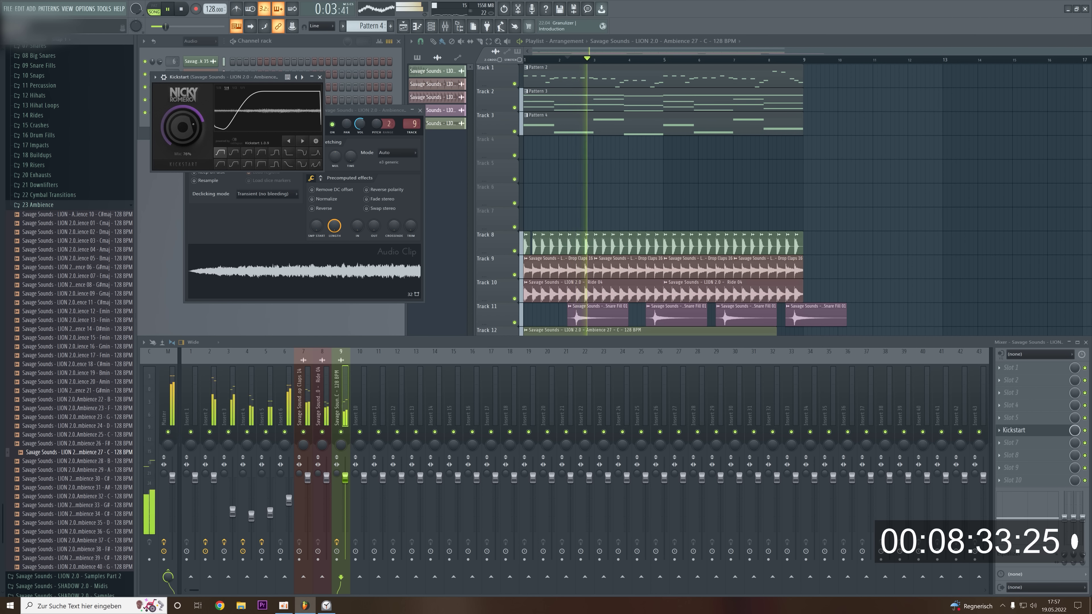
{"action": "left_click", "coordinate": [319, 77]}
Duplicate the Ambience 27 clip on Track 12 twice so that the copies follow on past bar 9.
{"action": "left_click", "coordinate": [771, 330]}
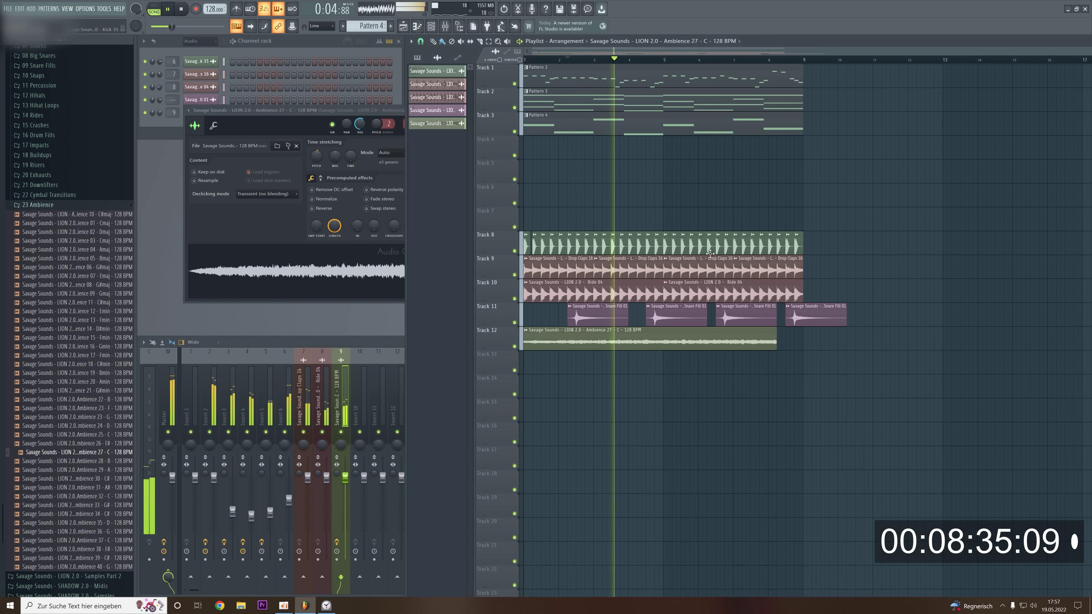
{"action": "left_click", "coordinate": [769, 343], "text": "ctrl"}
{"action": "key", "text": "ctrl+b"}
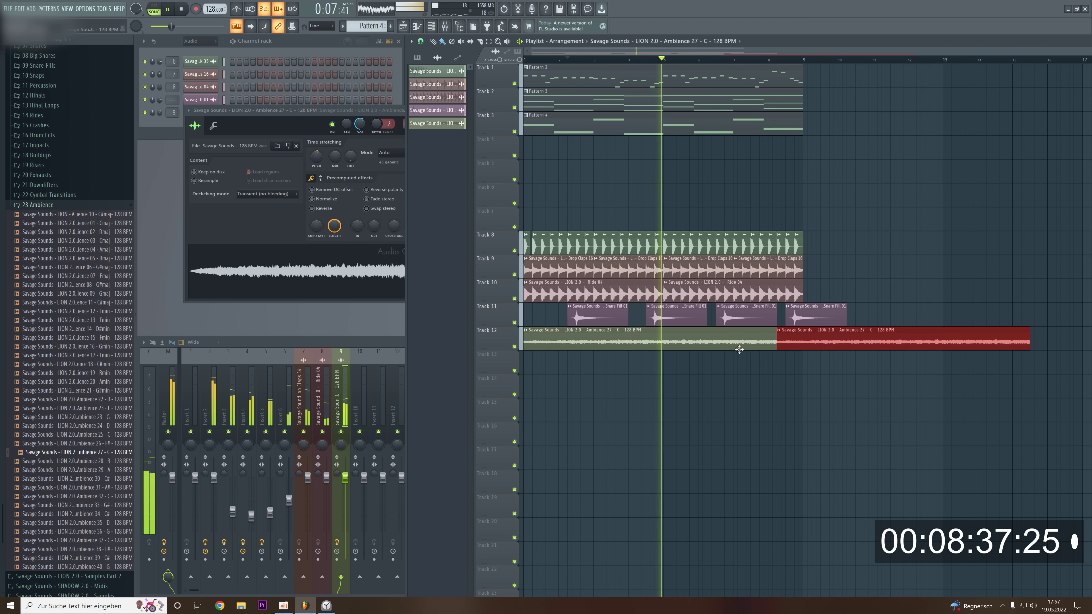
{"action": "key", "text": "ctrl+b"}
Set the Ambience 27 channel's declicking mode to Generic (bleeding), stop playback and collapse the 23 Ambience folder.
{"action": "left_click", "coordinate": [265, 193]}
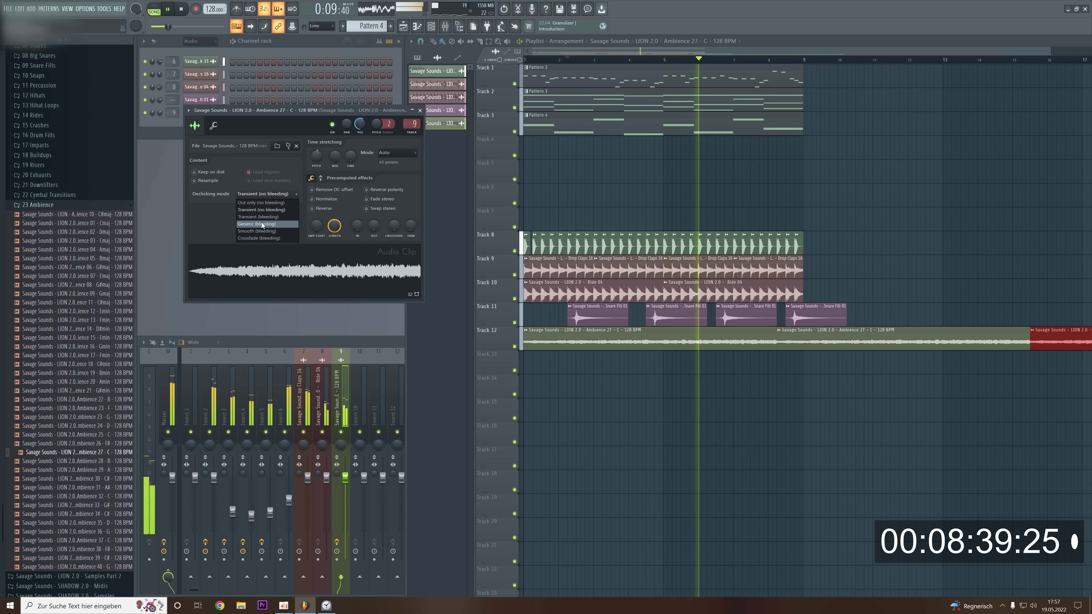
{"action": "left_click", "coordinate": [263, 224]}
{"action": "left_click", "coordinate": [420, 111]}
{"action": "key", "text": "space"}
{"action": "left_click", "coordinate": [93, 206]}
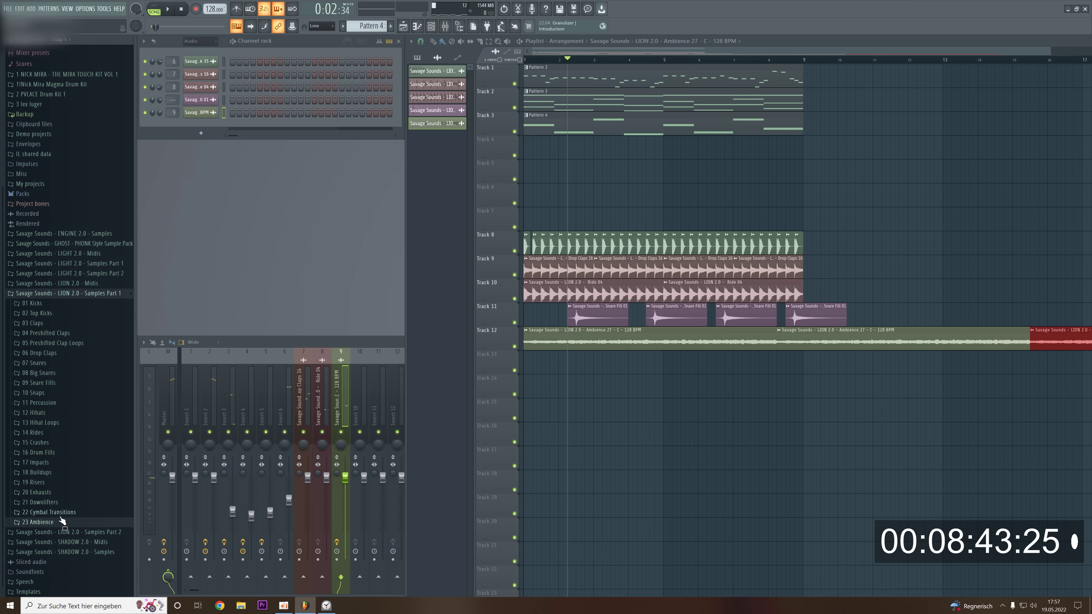
Add Exhaust 11 from the 20 Exhausts folder to Track 7, shorten it to half a bar and repeat it up to bar 9.
{"action": "left_click", "coordinate": [43, 492]}
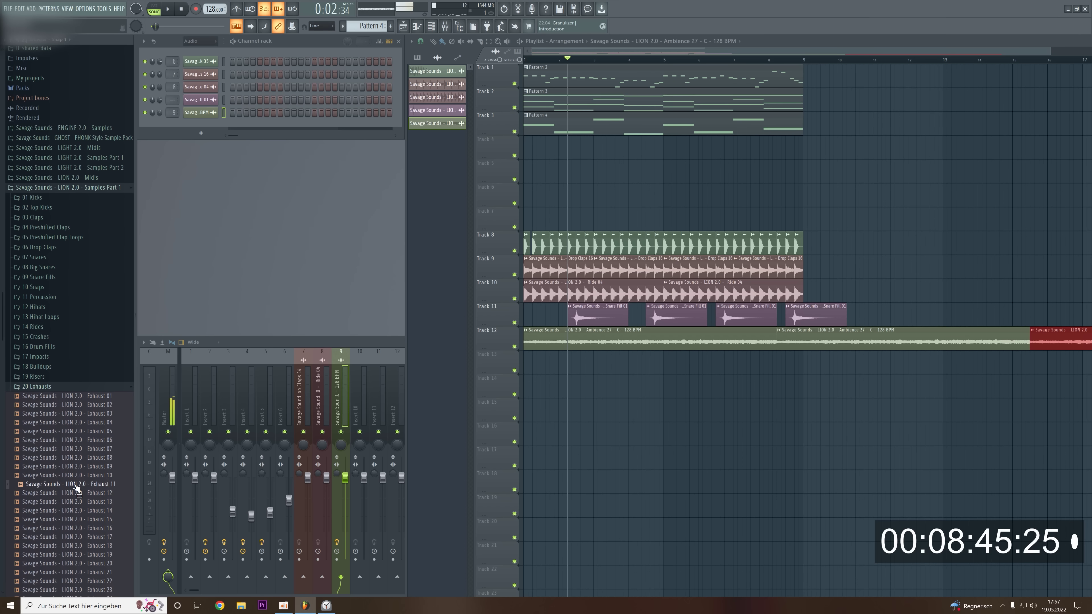
{"action": "left_click_drag", "start_coordinate": [93, 481], "coordinate": [532, 213]}
{"action": "left_click_drag", "start_coordinate": [792, 219], "coordinate": [540, 221]}
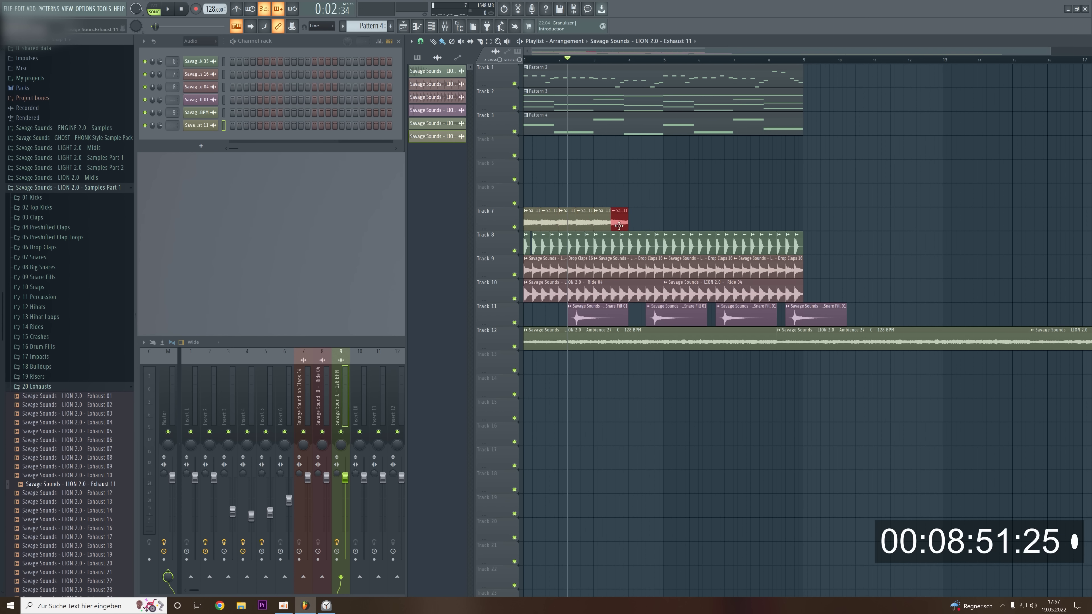
{"action": "key", "text": "ctrl+b"}
{"action": "key", "text": "ctrl+b"}
{"action": "key", "text": "ctrl+b"}
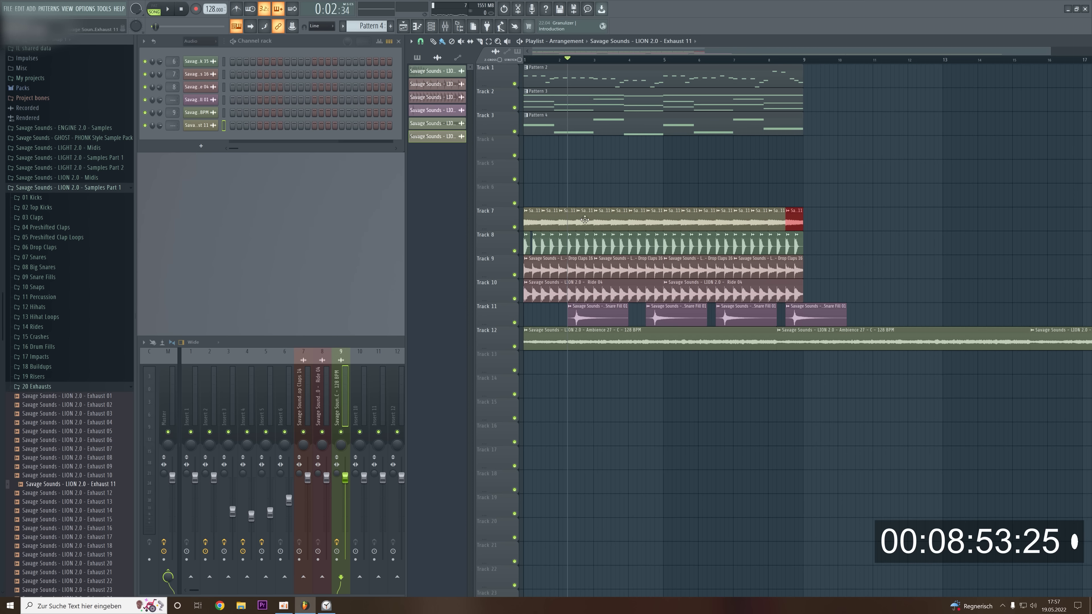
Set the Exhaust 11 channel's declicking mode to Generic (bleeding) and route it to mixer Insert 10, then collapse the 20 Exhausts folder.
{"action": "double_click", "coordinate": [585, 220]}
{"action": "left_click", "coordinate": [272, 235]}
{"action": "key", "text": "space"}
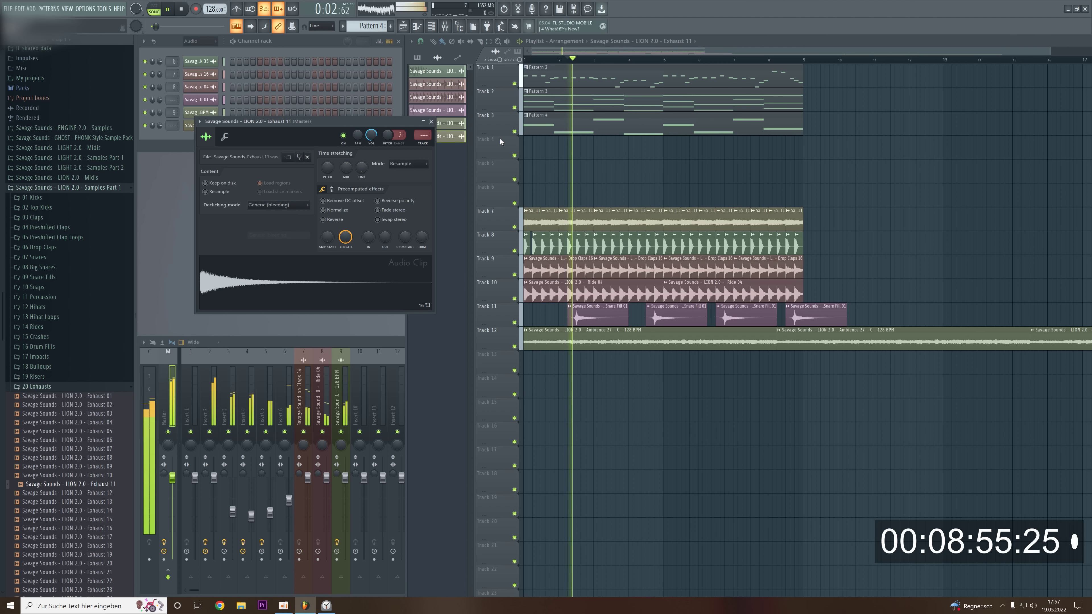
{"action": "key", "text": "ctrl+l"}
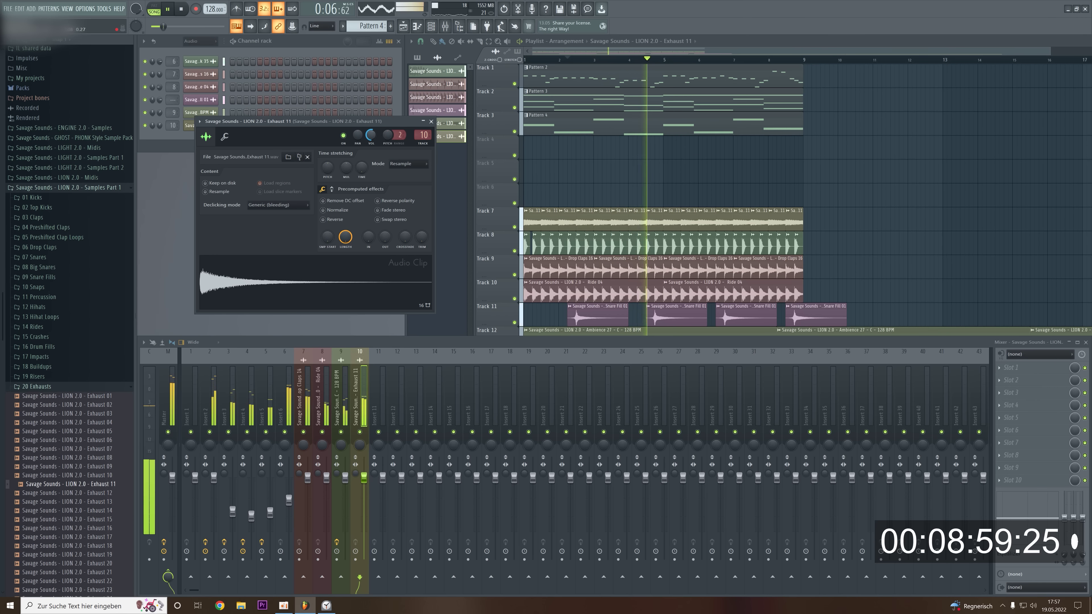
{"action": "left_click", "coordinate": [430, 121]}
{"action": "key", "text": "space"}
{"action": "left_click", "coordinate": [73, 387]}
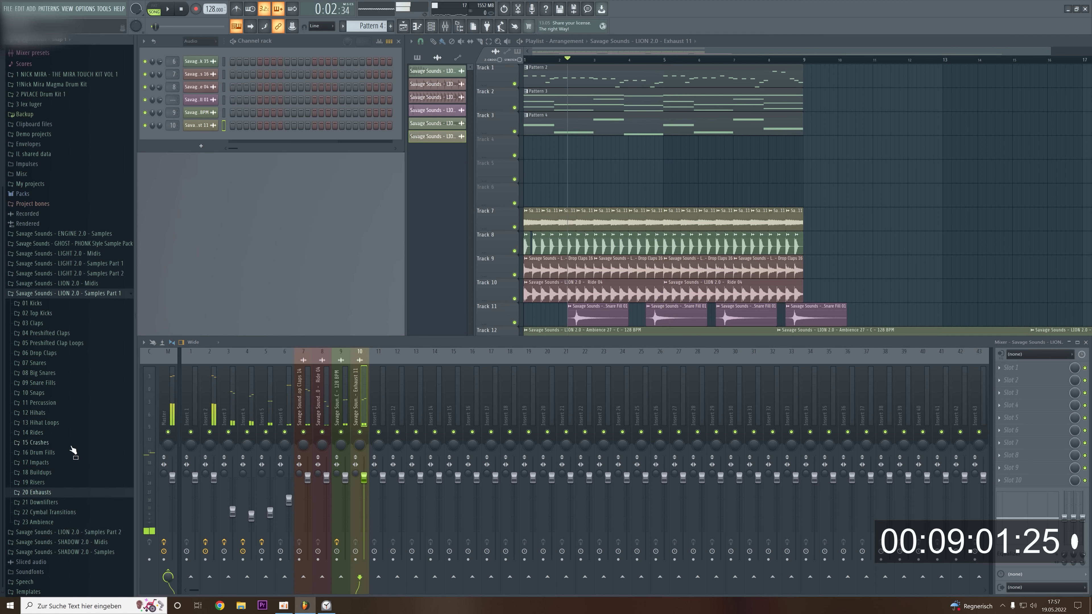
Move the arrangement to start at bar 9, leaving no ambience past bar 17, and place Pattern 2 at bar 1 on Track 1.
{"action": "right_click", "coordinate": [824, 178]}
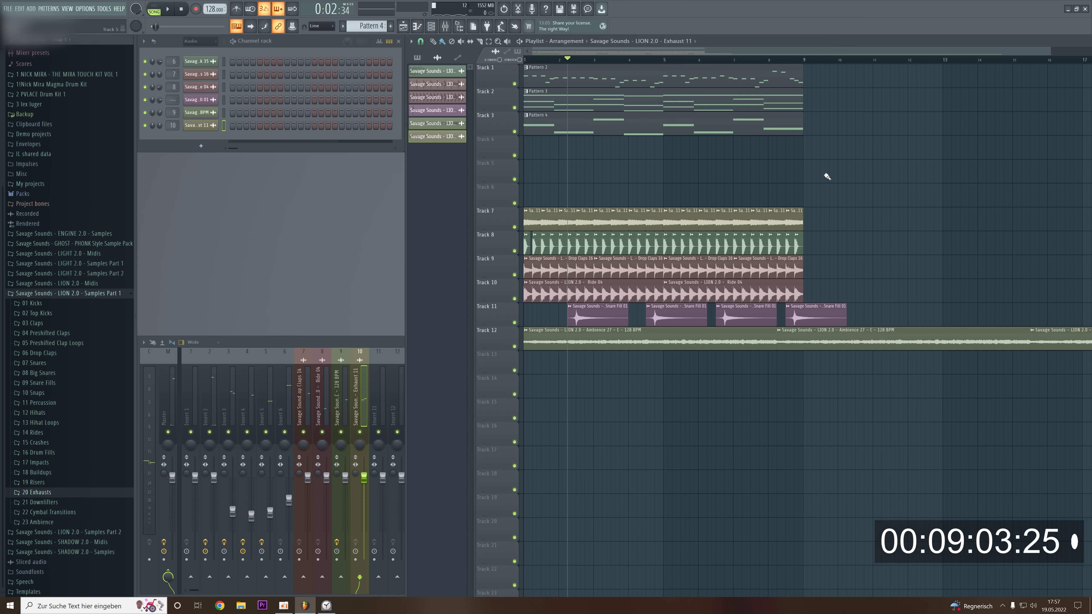
{"action": "scroll", "coordinate": [880, 252], "scroll_direction": "down", "scroll_amount": 4}
{"action": "right_click", "coordinate": [979, 343]}
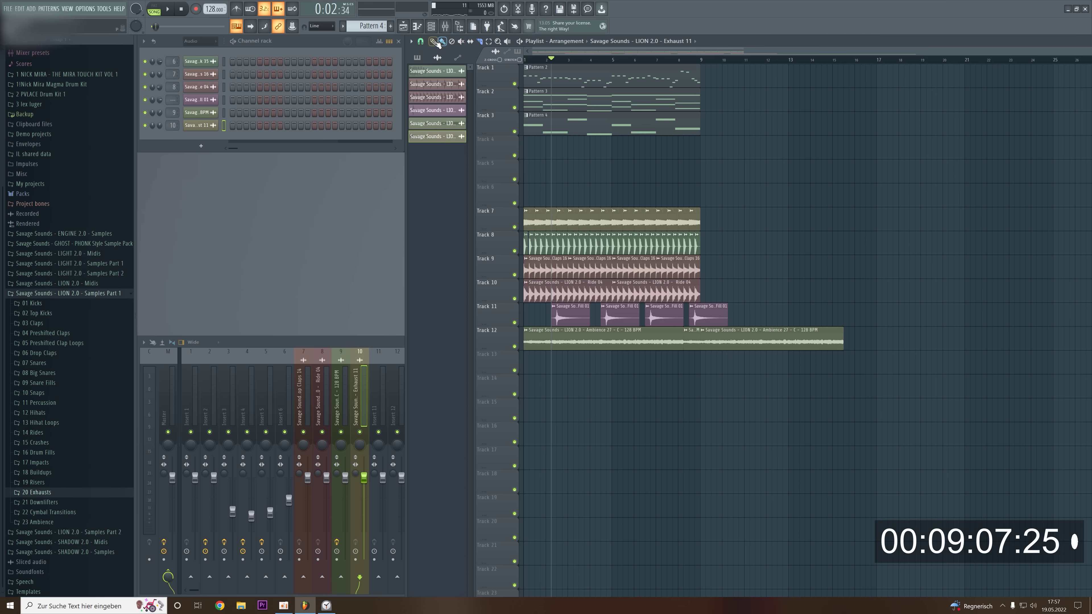
{"action": "key", "text": "ctrl+a"}
{"action": "left_click_drag", "start_coordinate": [582, 87], "coordinate": [757, 86]}
{"action": "right_click", "coordinate": [749, 146]}
{"action": "left_click", "coordinate": [533, 77]}
{"action": "right_click", "coordinate": [632, 150]}
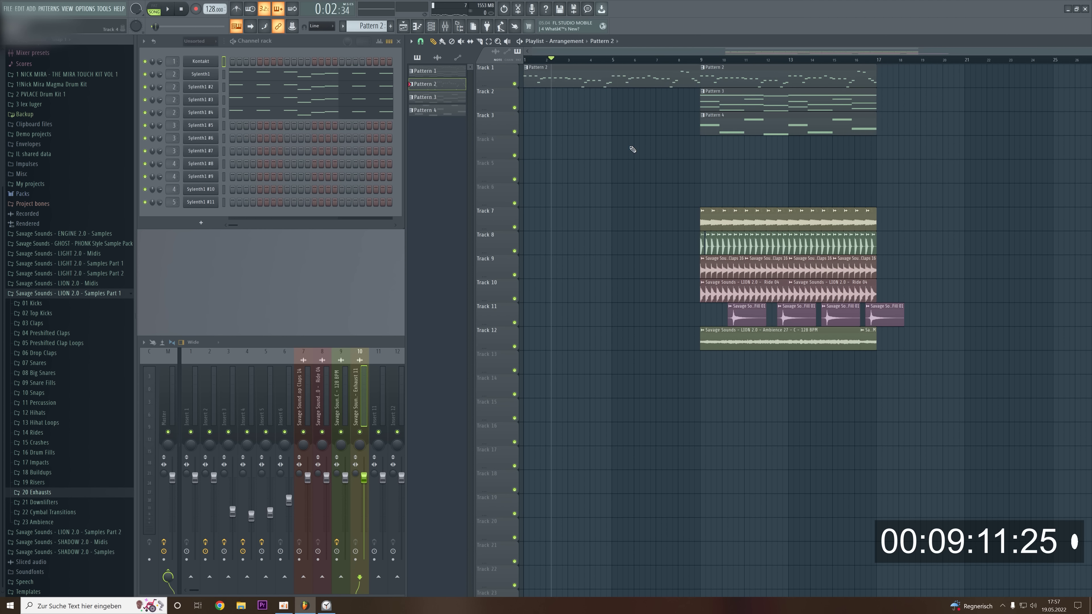
Add Fruity Filter to slot 8 of mixer Insert 2.
{"action": "left_click", "coordinate": [210, 417]}
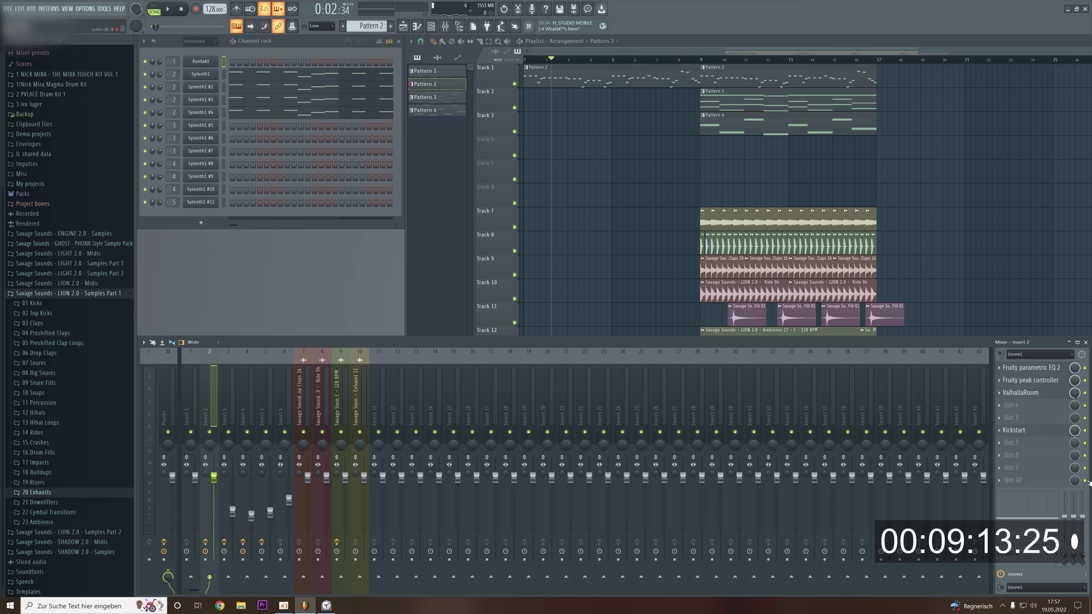
{"action": "left_click", "coordinate": [1000, 457]}
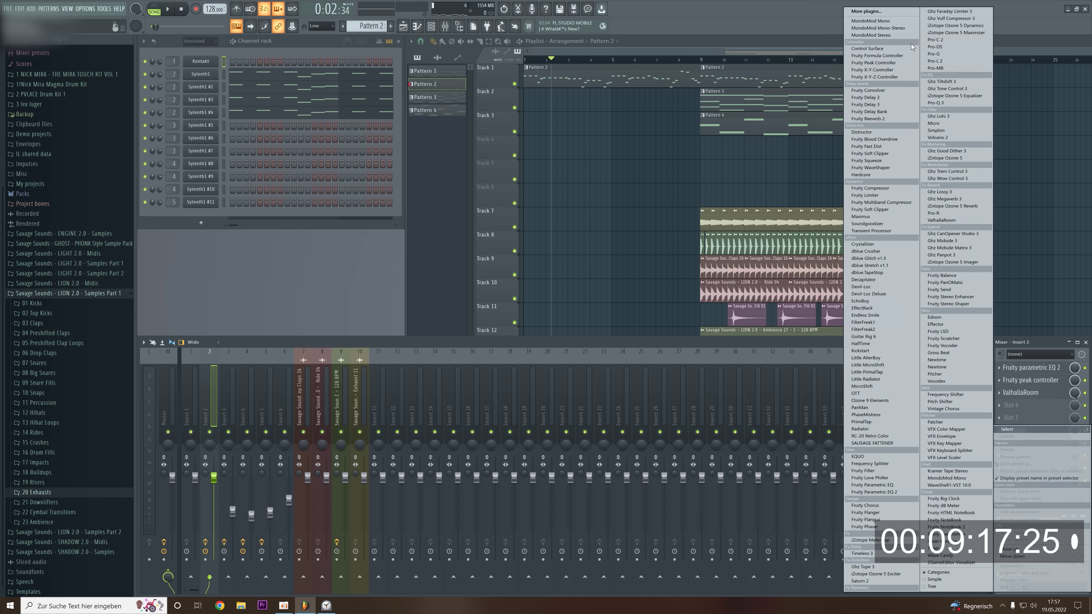
{"action": "left_click", "coordinate": [873, 471]}
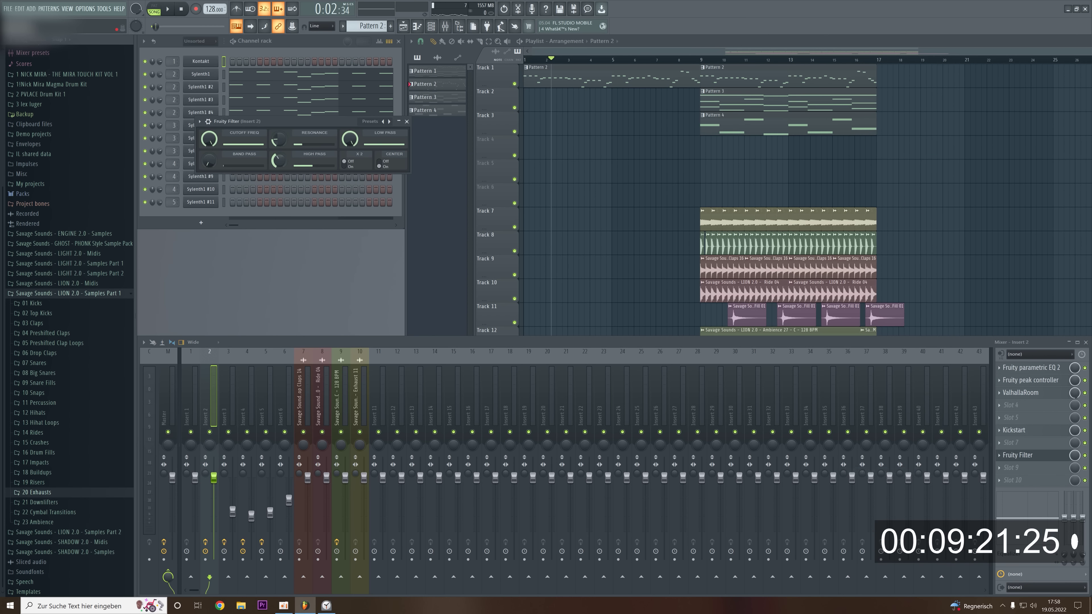
Create an automation clip for the Insert 2 filter's cutoff frequency and move it to Track 15.
{"action": "right_click", "coordinate": [226, 139]}
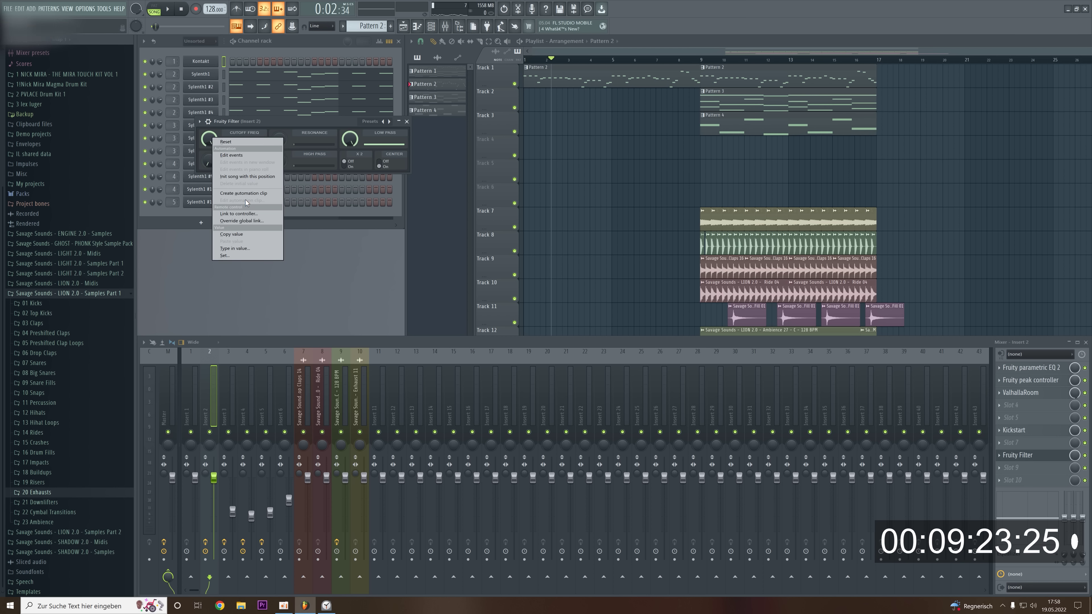
{"action": "left_click", "coordinate": [241, 200]}
{"action": "left_click_drag", "start_coordinate": [617, 147], "coordinate": [618, 402]}
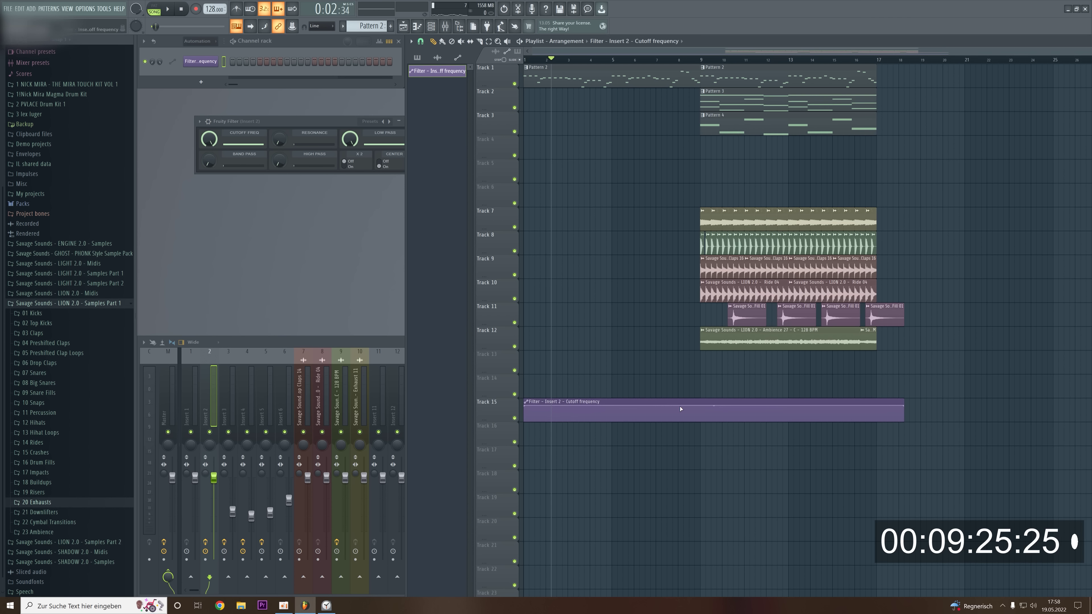
Shape the cutoff automation on Track 15 as a curved rise from bar 1 to bar 9, play it and close Fruity Filter.
{"action": "left_click_drag", "start_coordinate": [525, 405], "coordinate": [527, 416]}
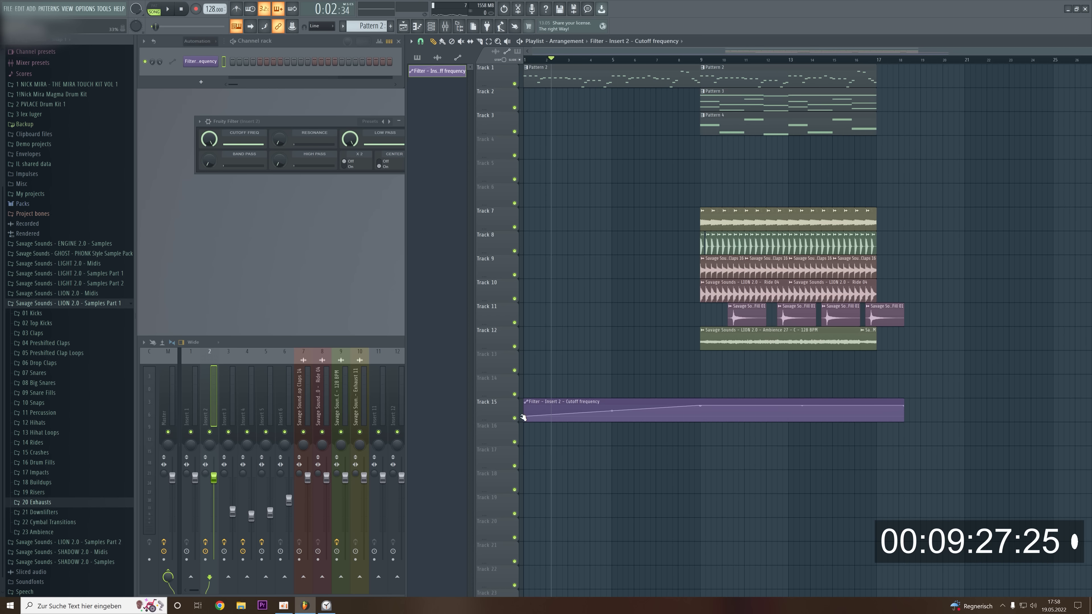
{"action": "key", "text": "space"}
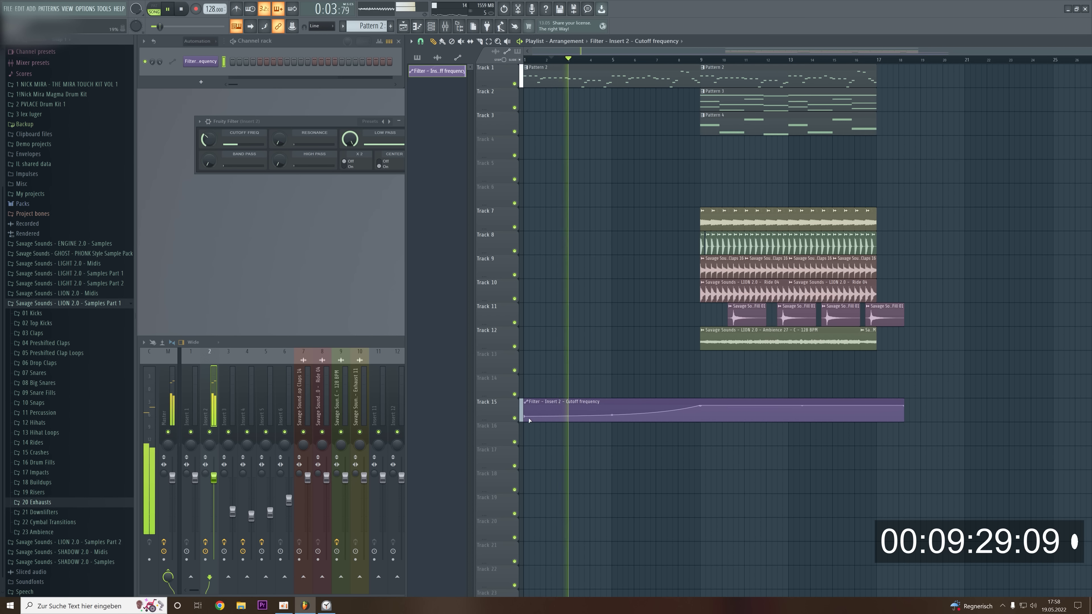
{"action": "left_click", "coordinate": [380, 122]}
{"action": "left_click", "coordinate": [405, 121]}
{"action": "key", "text": "space"}
Copy the Pattern 3 clip to bar 1 on Track 2 and play the intro briefly.
{"action": "left_click_drag", "start_coordinate": [731, 104], "coordinate": [555, 102]}
{"action": "key", "text": "space"}
{"action": "key", "text": "space"}
Add Fruity Filter to slot 8 of mixer Insert 3.
{"action": "left_click", "coordinate": [228, 421]}
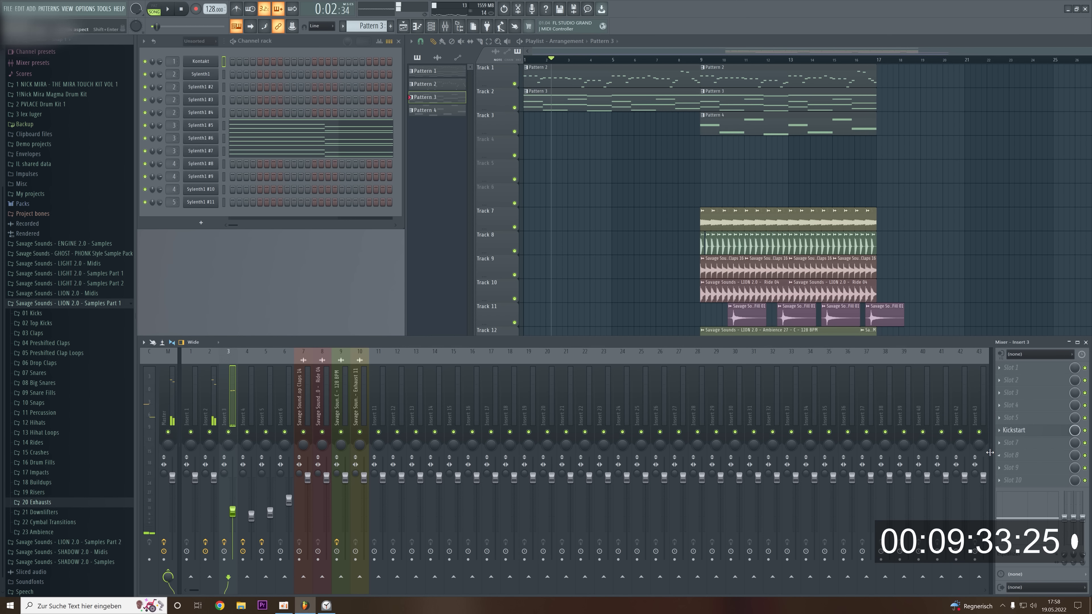
{"action": "left_click", "coordinate": [998, 454]}
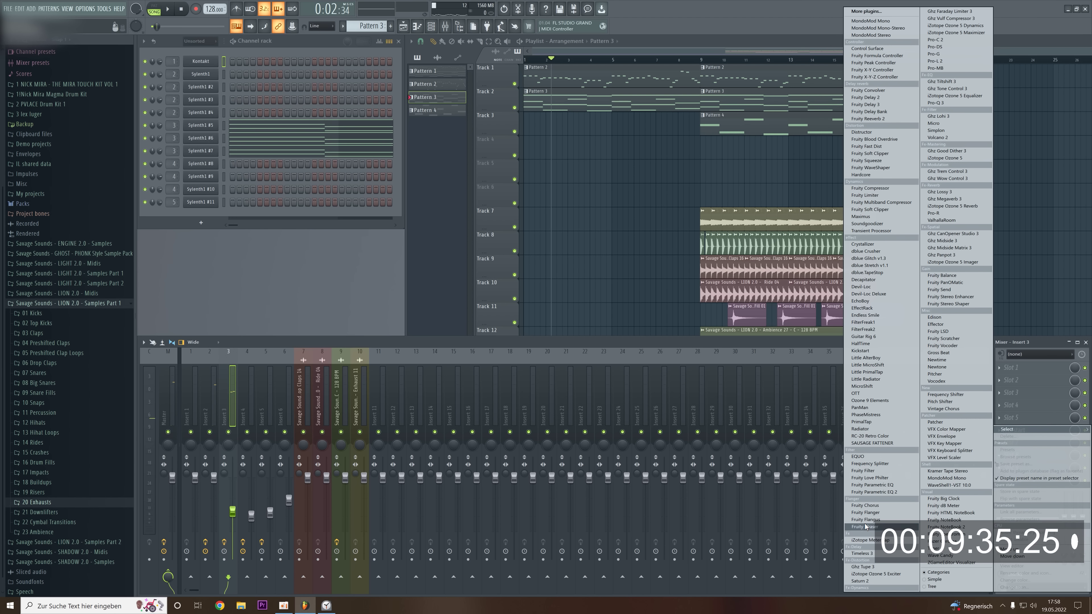
{"action": "left_click", "coordinate": [872, 470]}
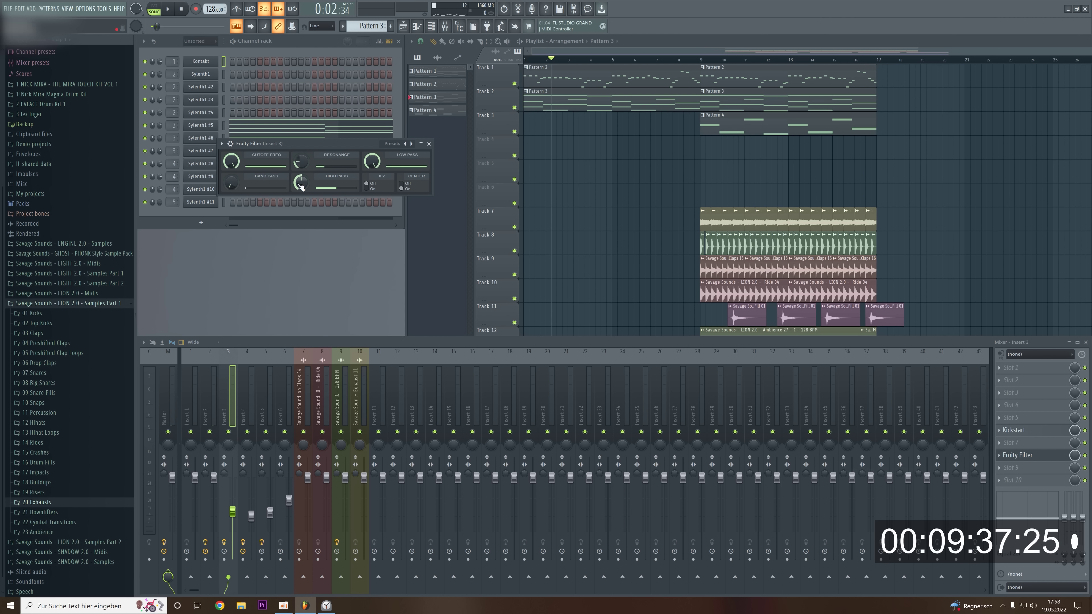
Link the Insert 3 filter's cutoff frequency to the Insert 2 cutoff automation as internal controller.
{"action": "right_click", "coordinate": [232, 162]}
{"action": "left_click", "coordinate": [257, 240]}
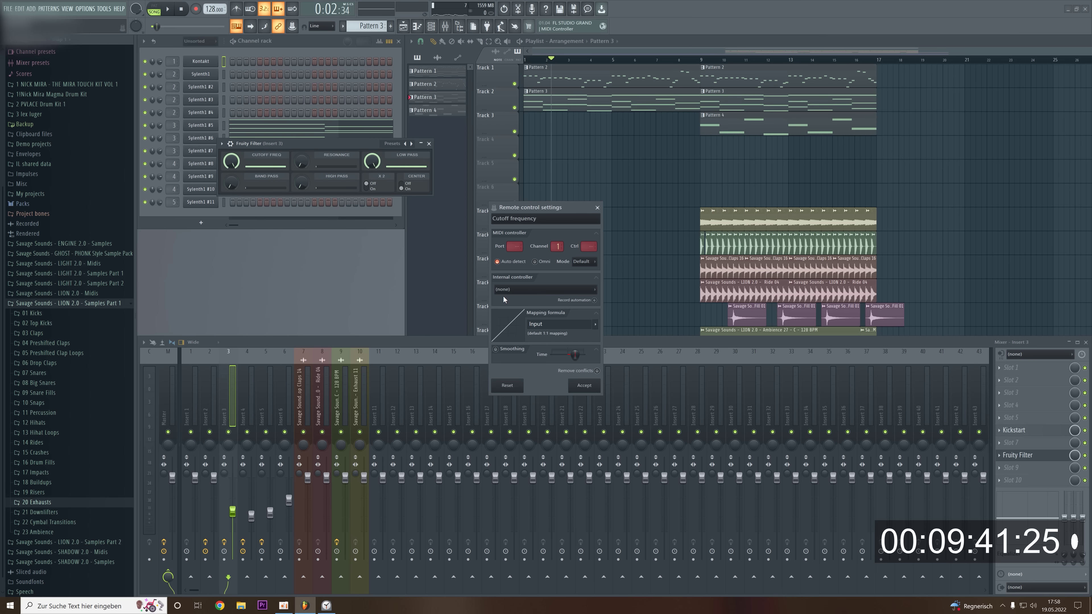
{"action": "left_click", "coordinate": [516, 290]}
{"action": "left_click", "coordinate": [530, 347]}
{"action": "left_click", "coordinate": [591, 386]}
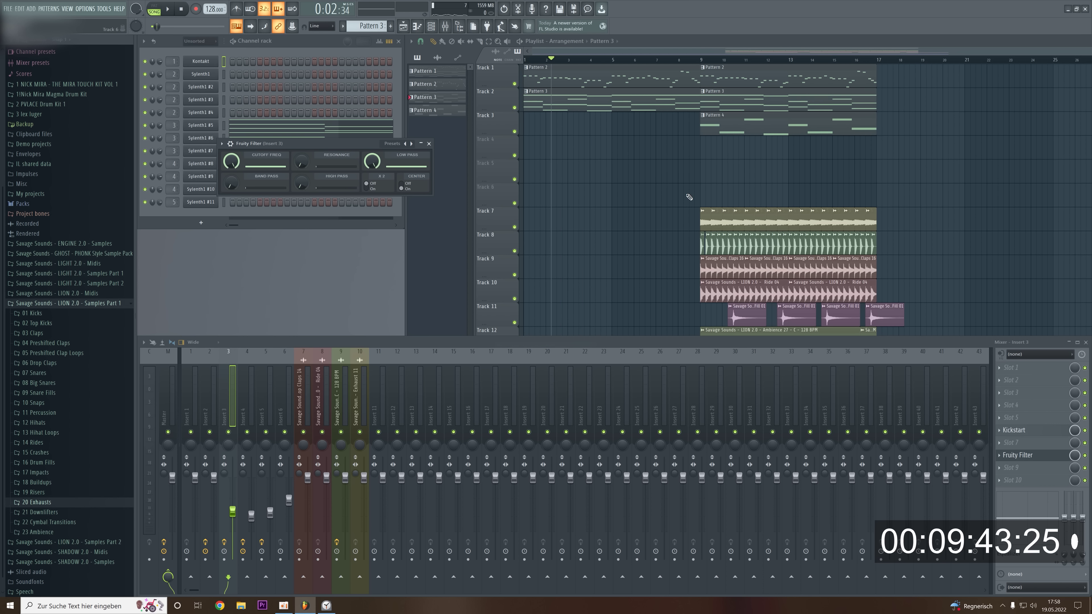
Copy Pattern 4 to bar 1 on Track 3, make the copy unique and remove the Sylenth1 #11 notes from it.
{"action": "left_click", "coordinate": [709, 127]}
{"action": "left_click", "coordinate": [525, 120]}
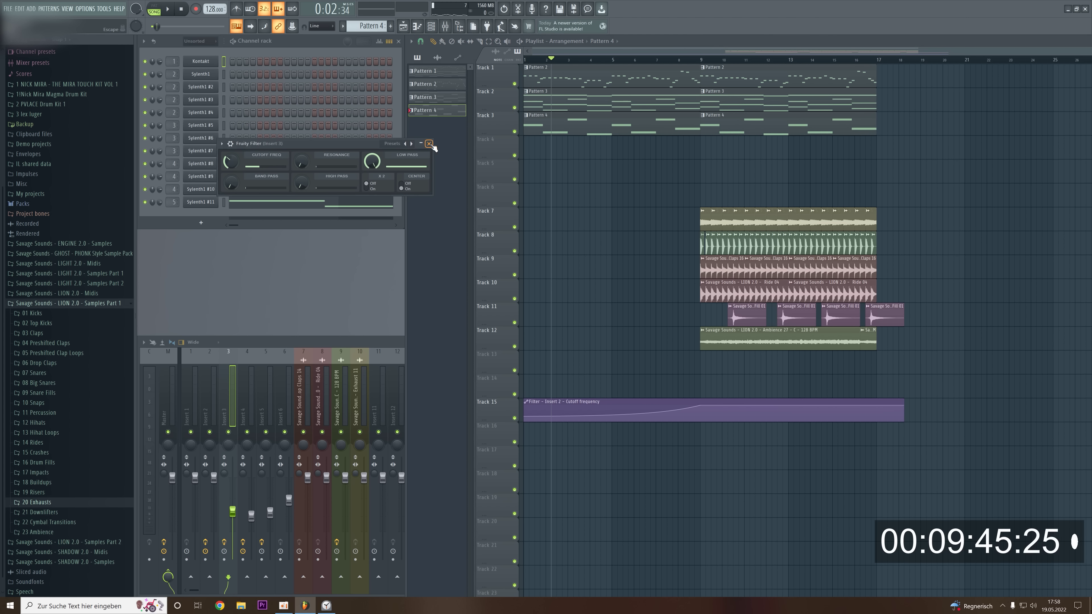
{"action": "right_click", "coordinate": [525, 121]}
{"action": "left_click", "coordinate": [544, 165]}
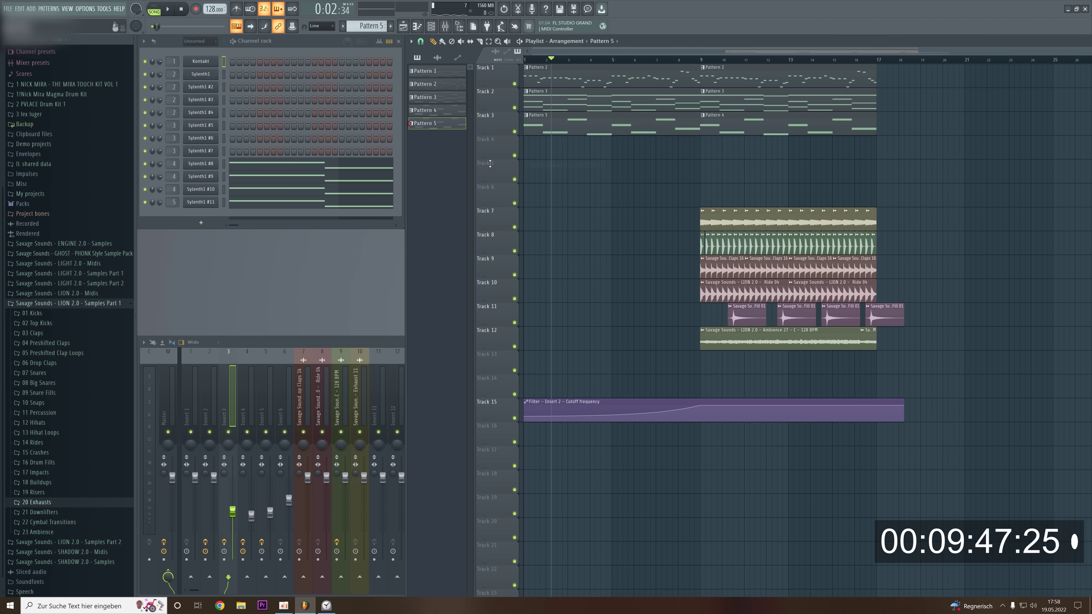
{"action": "right_click", "coordinate": [208, 203]}
{"action": "left_click", "coordinate": [311, 202]}
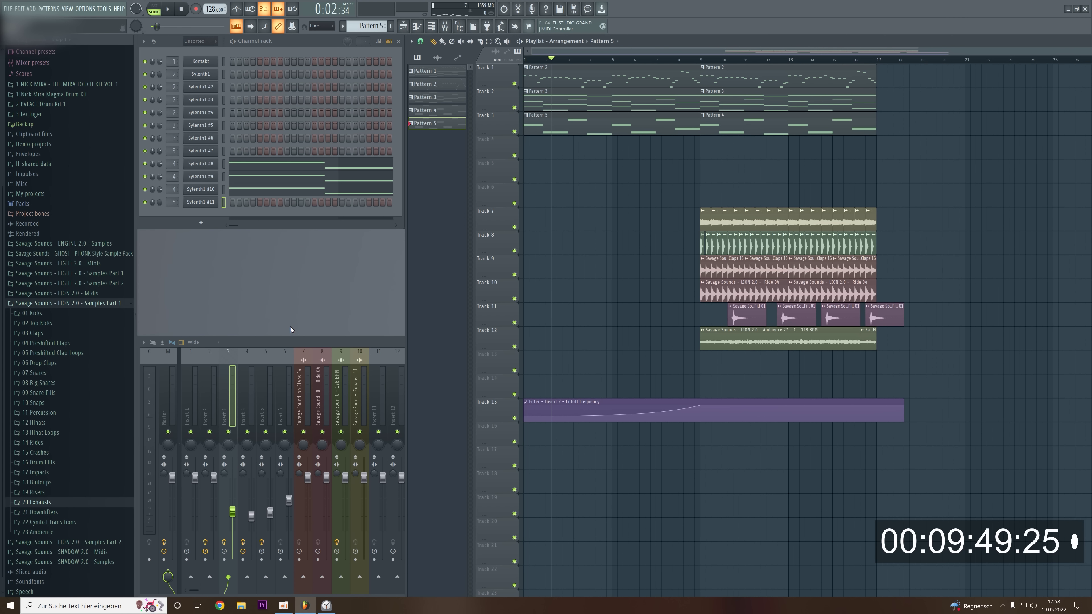
Play the intro and add Fruity Filter to slot 8 of mixer Insert 4.
{"action": "key", "text": "space"}
{"action": "left_click", "coordinate": [252, 418]}
{"action": "key", "text": "space"}
{"action": "key", "text": "space"}
{"action": "key", "text": "space"}
{"action": "left_click", "coordinate": [1005, 459]}
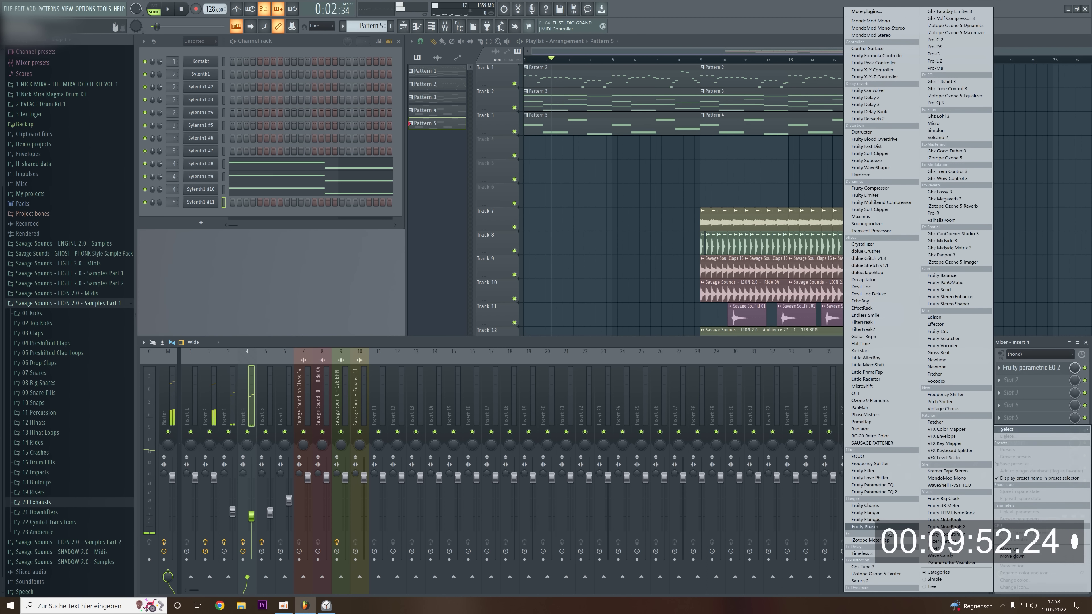
{"action": "left_click", "coordinate": [876, 470]}
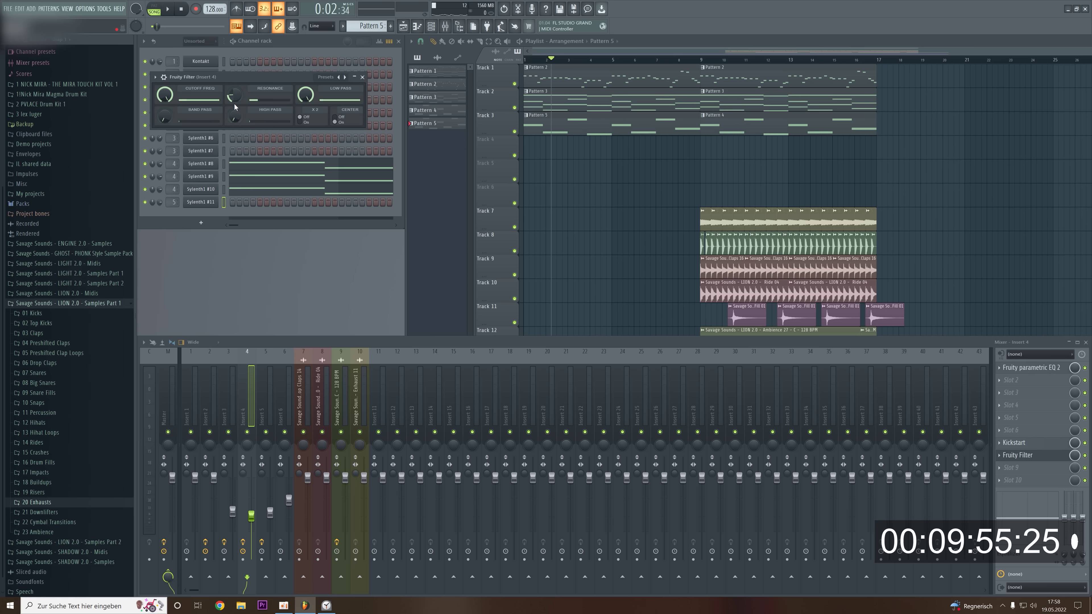
Link the Insert 4 filter's cutoff frequency to the existing cutoff automation.
{"action": "right_click", "coordinate": [168, 99]}
{"action": "left_click", "coordinate": [196, 177]}
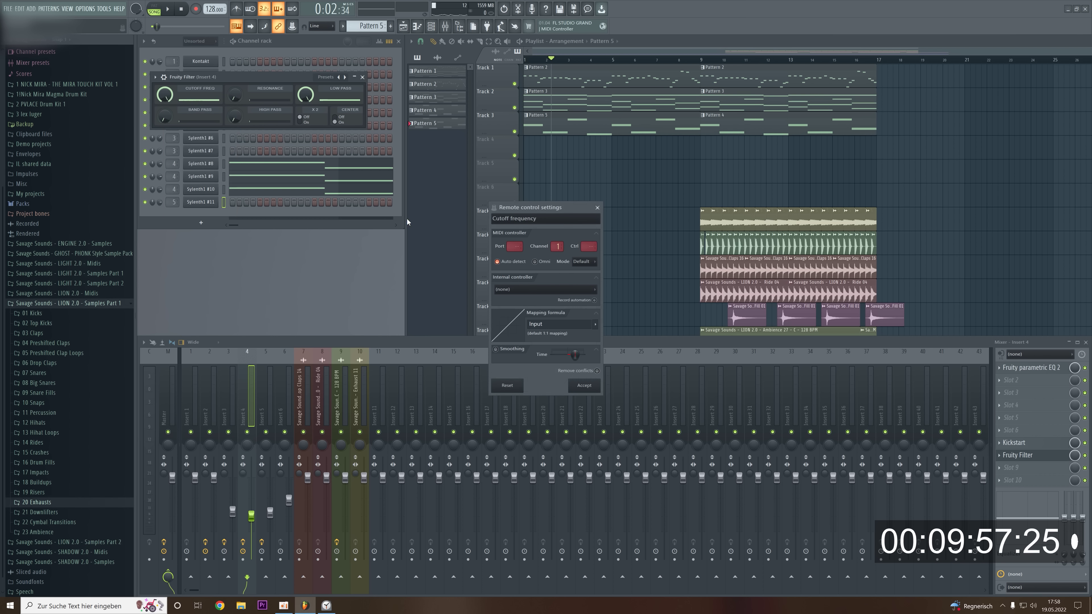
{"action": "left_click", "coordinate": [583, 386]}
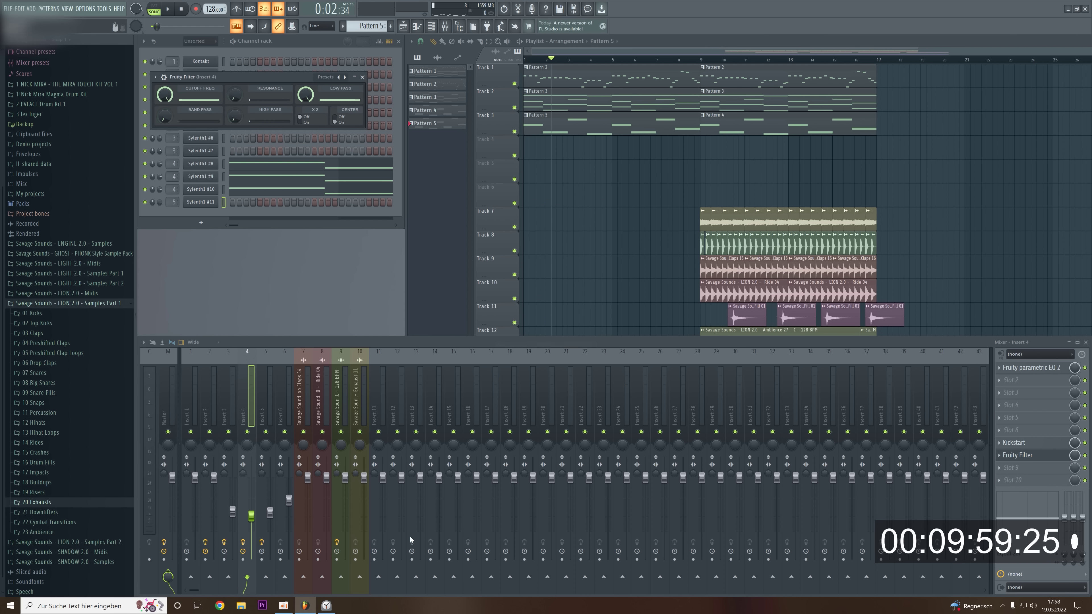
Switch to the Alarm & Uhr timers and the screen recorder to check the elapsed time, and return to FL Studio.
{"action": "left_click", "coordinate": [323, 609]}
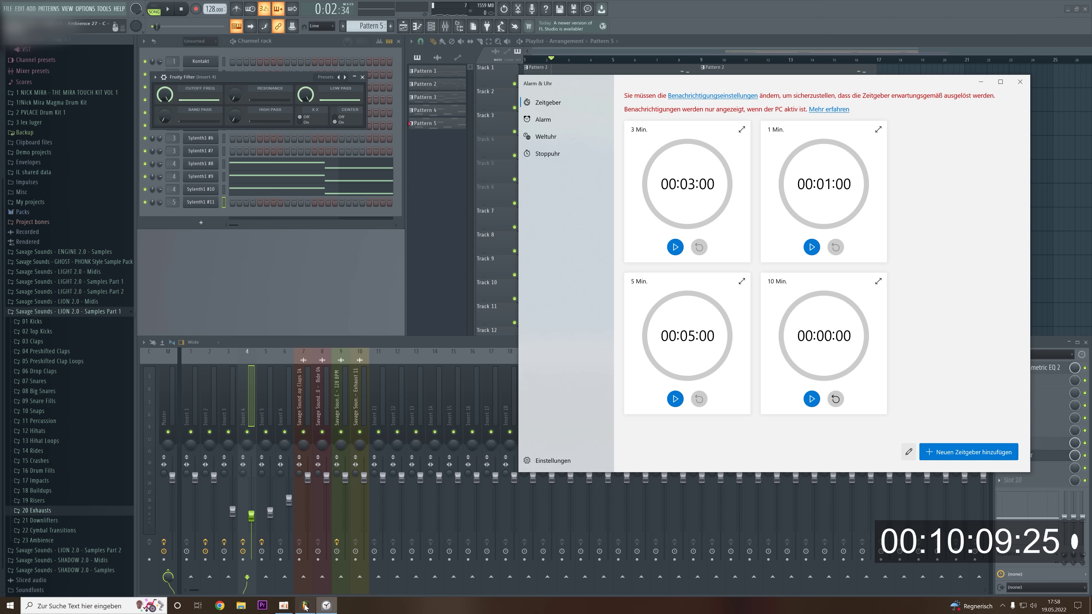
{"action": "left_click", "coordinate": [285, 606]}
{"action": "left_click", "coordinate": [961, 325]}
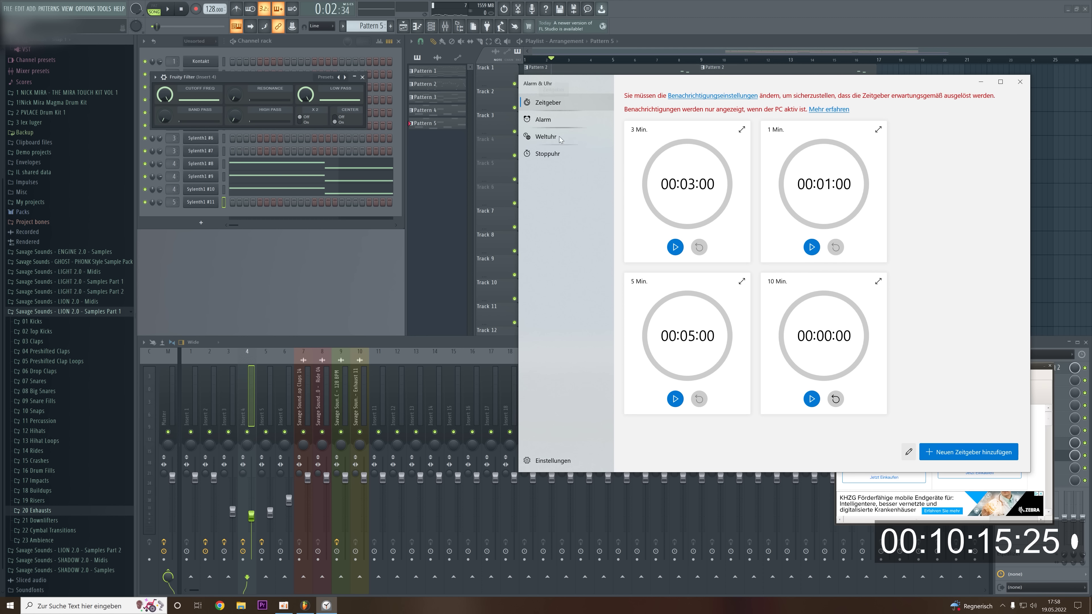
{"action": "left_click", "coordinate": [286, 607]}
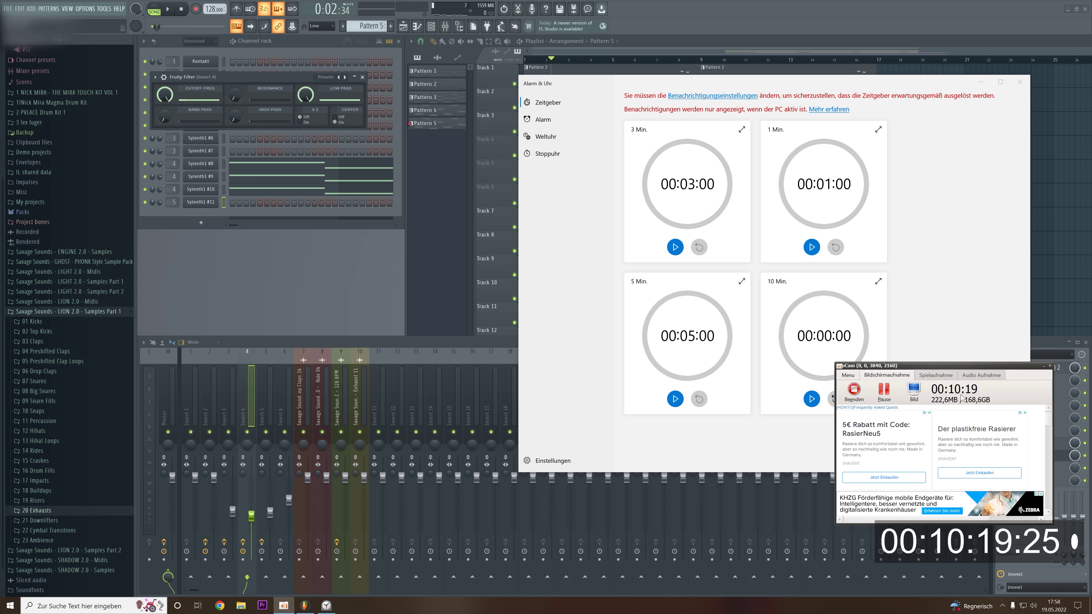
{"action": "left_click", "coordinate": [650, 3]}
Close Fruity Filter and deepen the curve of the cutoff automation's rise on Track 15 during playback.
{"action": "key", "text": "space"}
{"action": "left_click", "coordinate": [362, 78]}
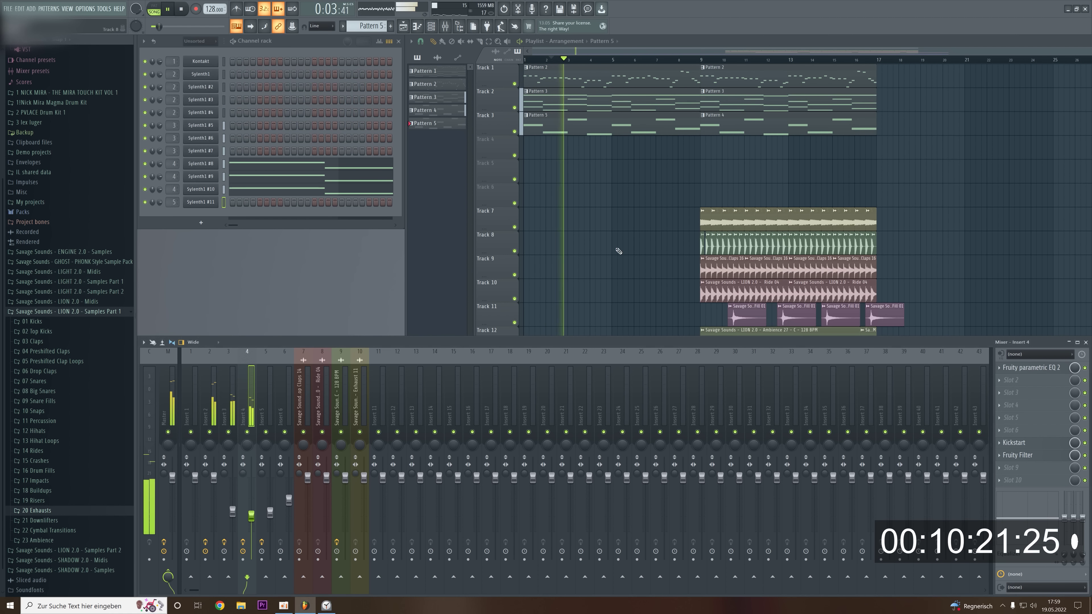
{"action": "right_click", "coordinate": [590, 245]}
{"action": "left_click_drag", "start_coordinate": [611, 415], "coordinate": [611, 419]}
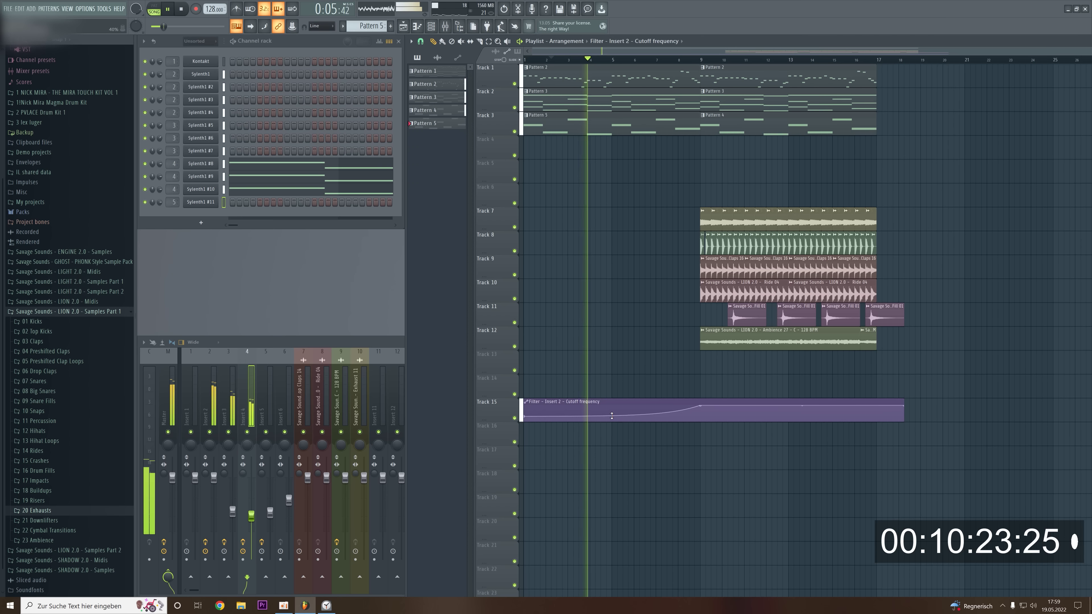
{"action": "key", "text": "space"}
Create an automation clip for the mix level of Kickstart on mixer Insert 2.
{"action": "left_click", "coordinate": [208, 406]}
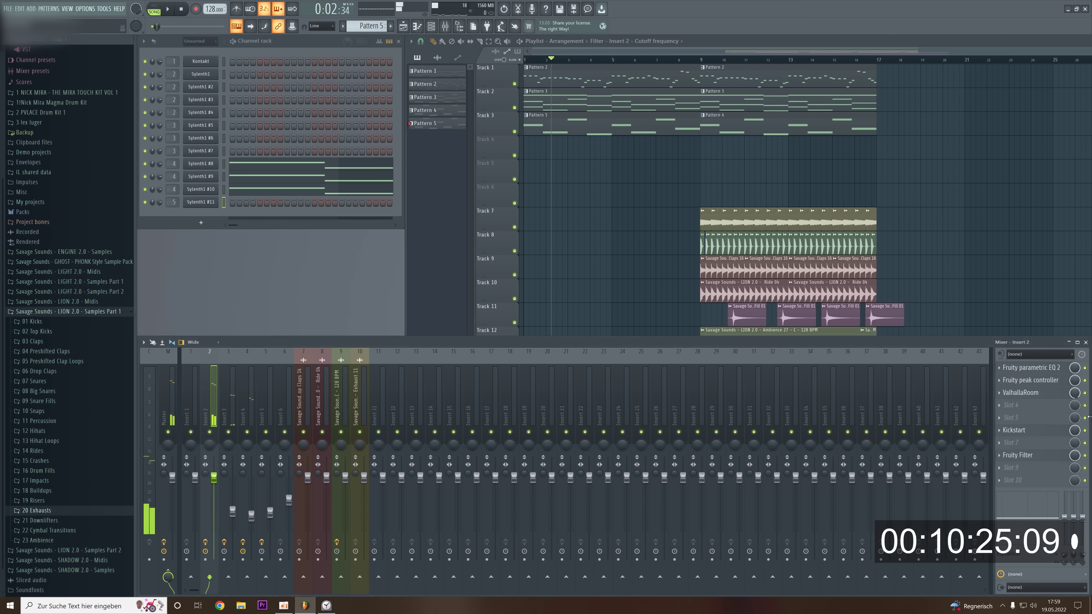
{"action": "right_click", "coordinate": [1074, 431]}
{"action": "left_click", "coordinate": [1048, 487]}
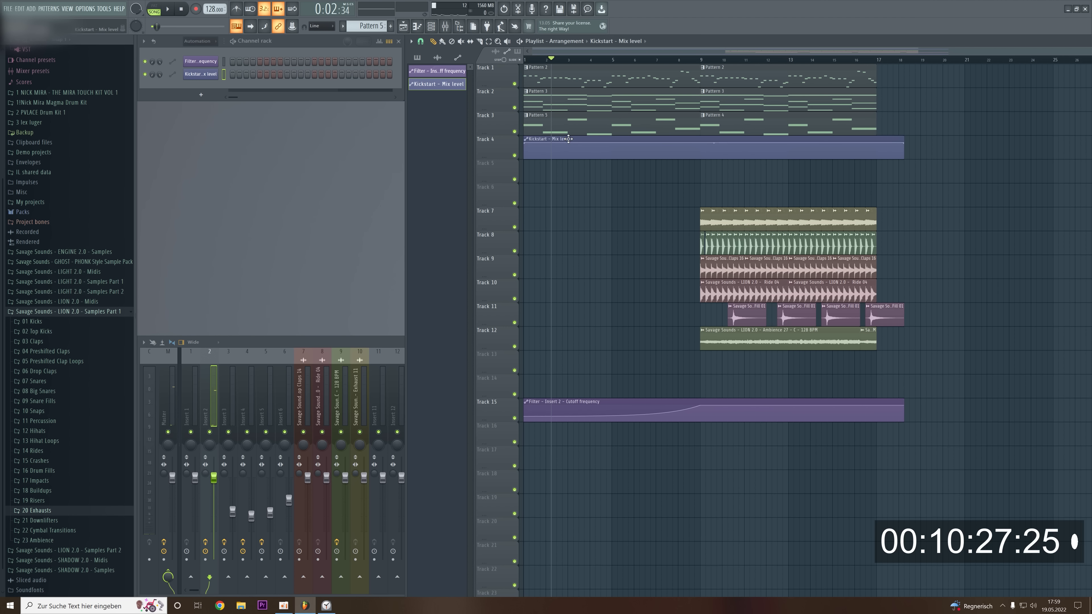
Move the Kickstart mix level clip to Track 16 and shape its curve to hit minimum and jump to full level at the drop.
{"action": "left_click_drag", "start_coordinate": [569, 138], "coordinate": [569, 426]}
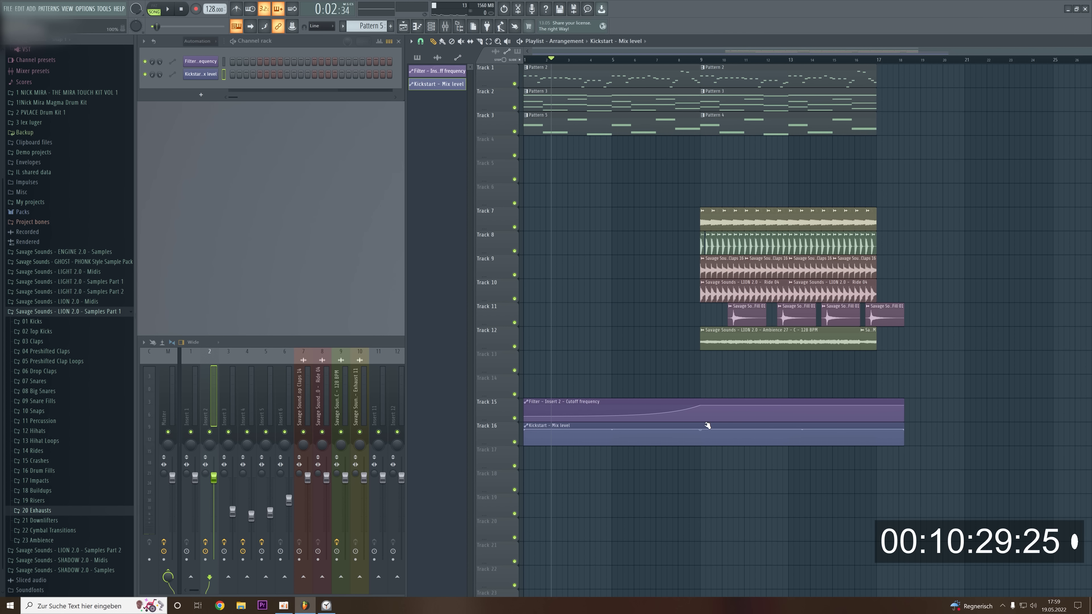
{"action": "left_click_drag", "start_coordinate": [707, 425], "coordinate": [697, 450]}
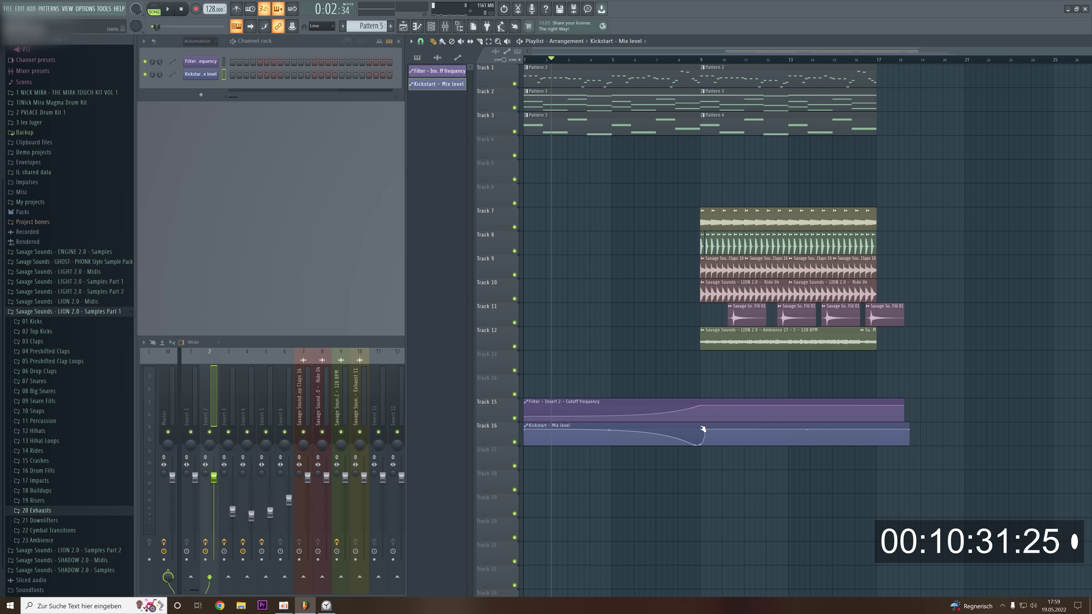
{"action": "scroll", "coordinate": [703, 453], "scroll_direction": "up", "scroll_amount": 4}
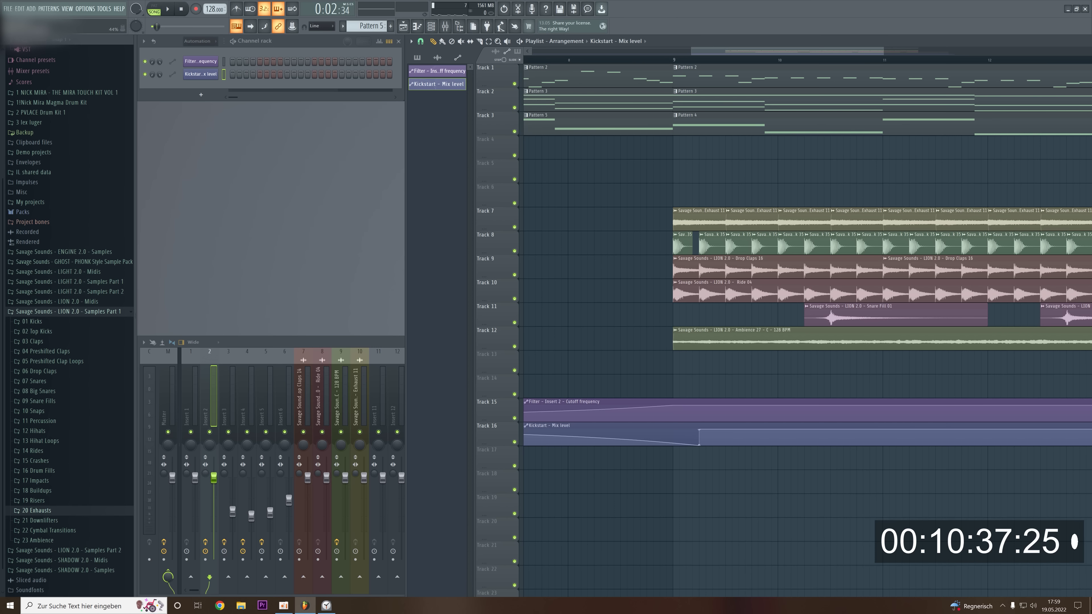
{"action": "left_click_drag", "start_coordinate": [700, 429], "coordinate": [706, 430]}
{"action": "scroll", "coordinate": [594, 242], "scroll_direction": "down", "scroll_amount": 5}
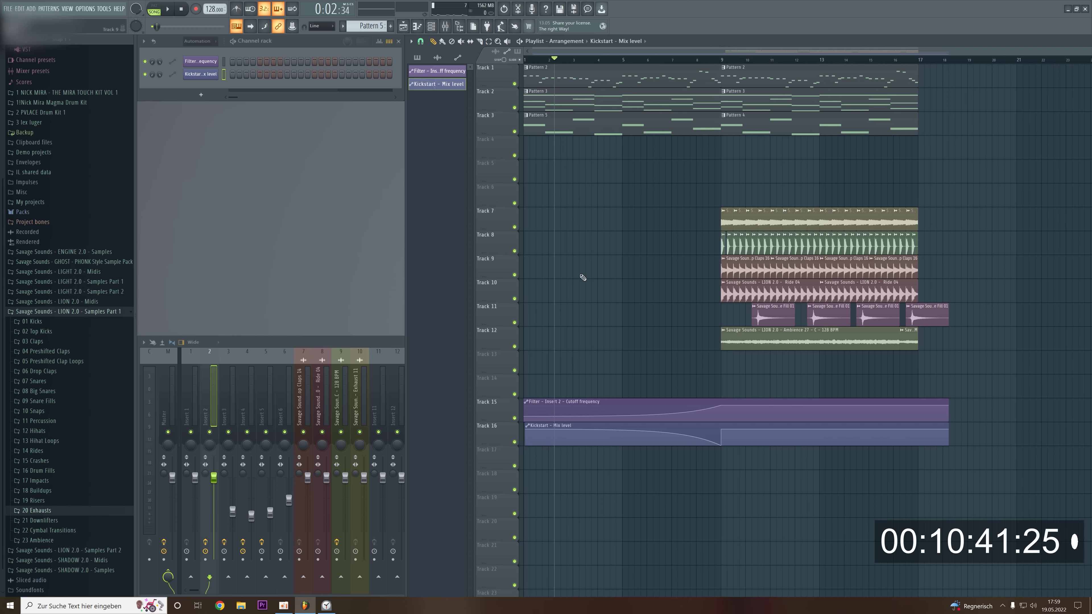
Lower the starting point of the Kickstart mix level automation to minimum and check the intro in playback.
{"action": "left_click_drag", "start_coordinate": [529, 431], "coordinate": [522, 456]}
{"action": "key", "text": "space"}
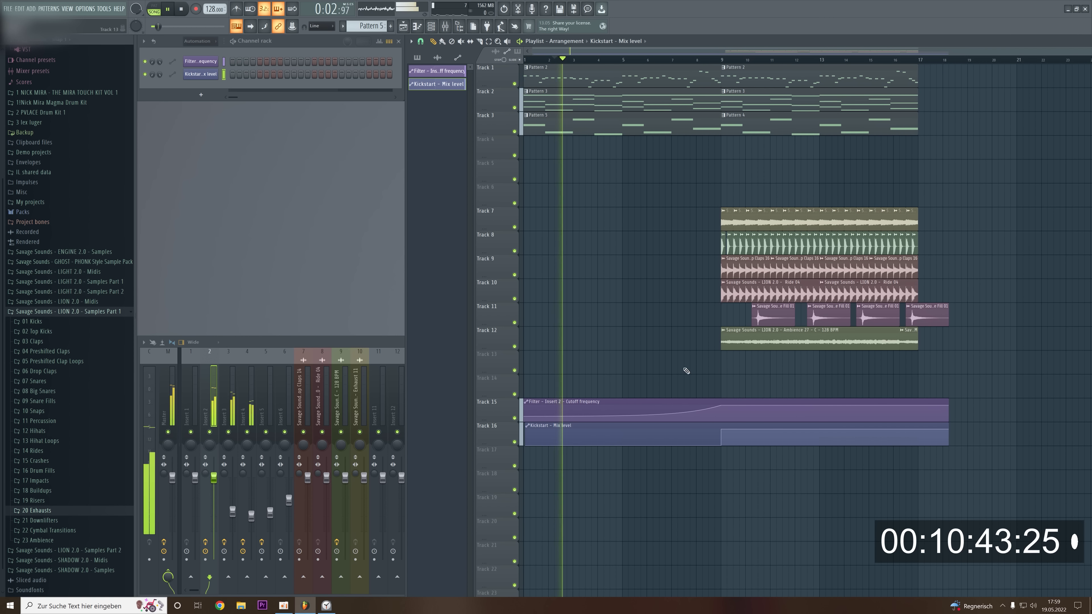
{"action": "key", "text": "space"}
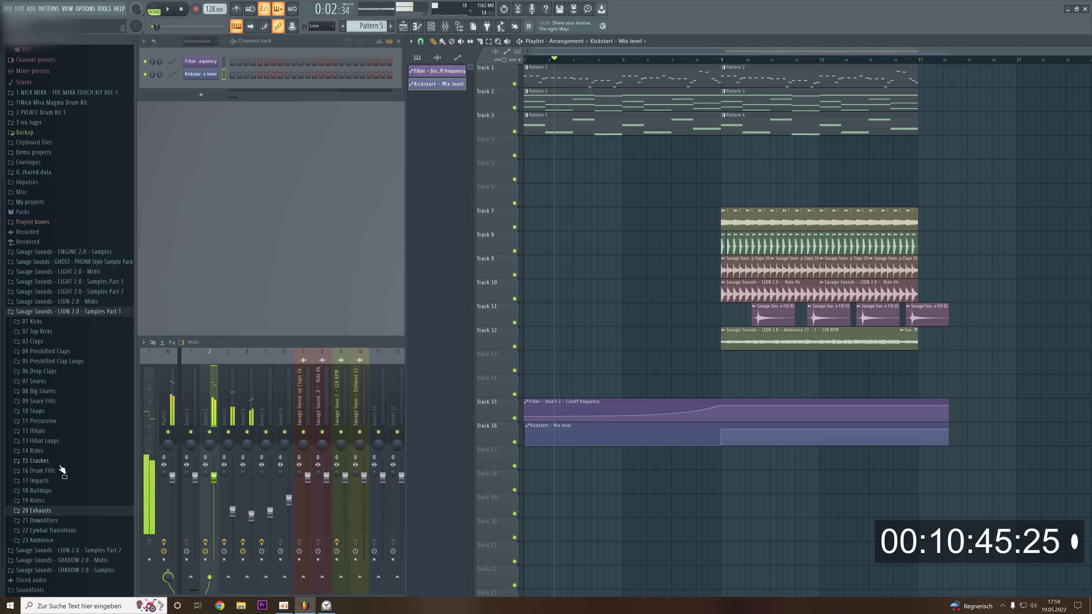
Place the Buildup 23 sample from the LION 2.0 18 Buildups folder at the start of Track 5.
{"action": "left_click", "coordinate": [57, 490]}
{"action": "left_click_drag", "start_coordinate": [673, 165], "coordinate": [528, 171]}
{"action": "key", "text": "space"}
Route the Buildup 23 clip to mixer Insert 11, check it in playback and close its channel settings.
{"action": "double_click", "coordinate": [528, 170]}
{"action": "key", "text": "space"}
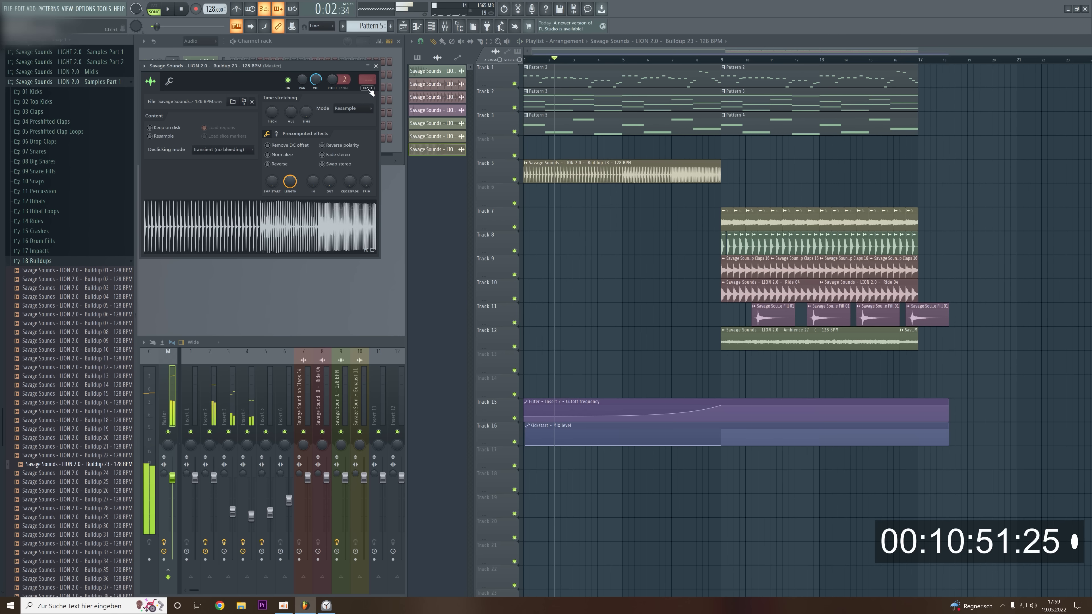
{"action": "key", "text": "ctrl+l"}
{"action": "key", "text": "space"}
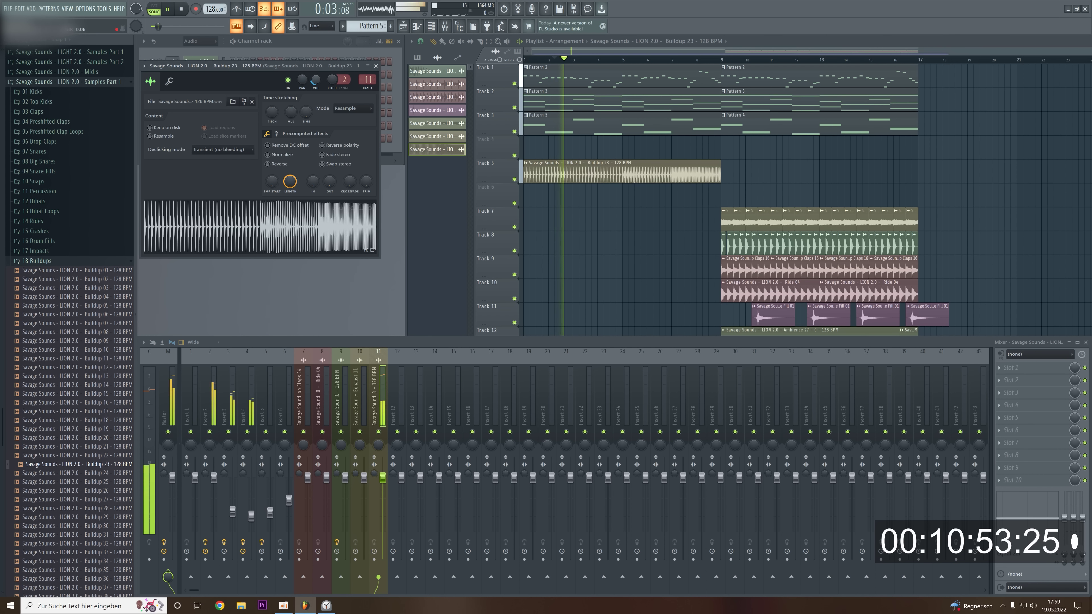
{"action": "left_click", "coordinate": [377, 67]}
{"action": "key", "text": "space"}
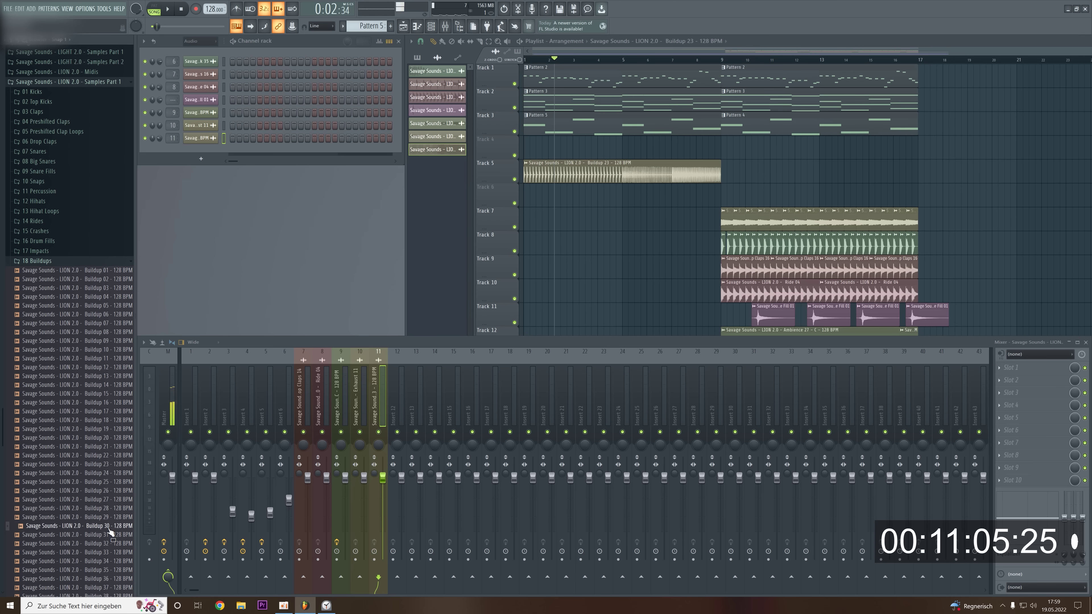
Place the Buildup 39 sample at the start of Track 6 beneath the first buildup.
{"action": "scroll", "coordinate": [111, 533], "scroll_direction": "down", "scroll_amount": 5}
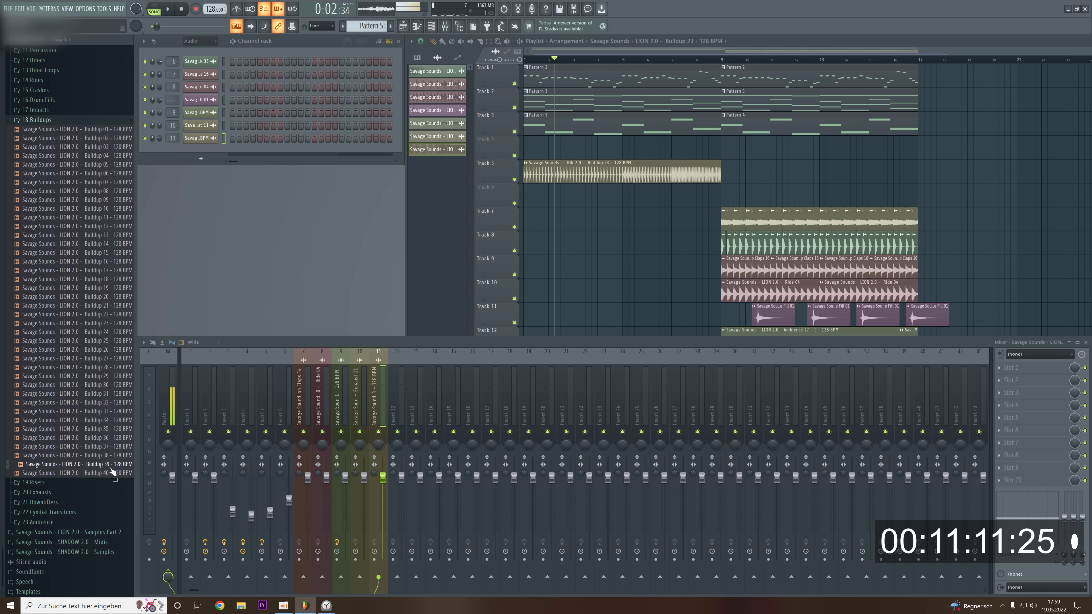
{"action": "left_click_drag", "start_coordinate": [116, 451], "coordinate": [554, 198]}
{"action": "left_click", "coordinate": [646, 212]}
{"action": "right_click", "coordinate": [646, 211]}
Route the Buildup 39 clip to mixer Insert 12 and lower its channel volume during playback.
{"action": "double_click", "coordinate": [643, 199]}
{"action": "key", "text": "ctrl+l"}
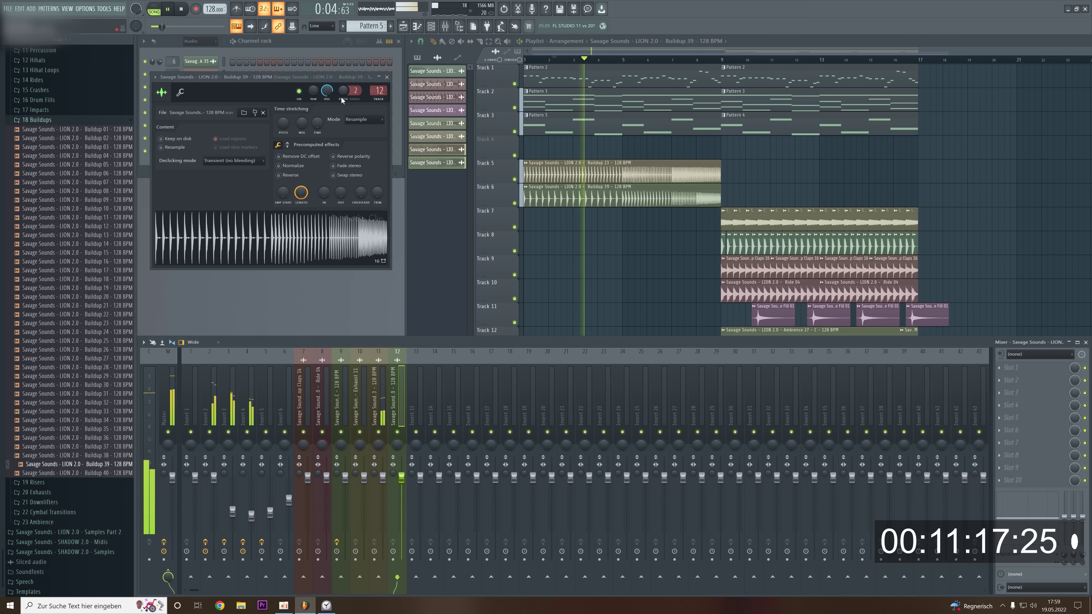
{"action": "key", "text": "space"}
{"action": "key", "text": "space"}
{"action": "left_click_drag", "start_coordinate": [327, 91], "coordinate": [327, 111]}
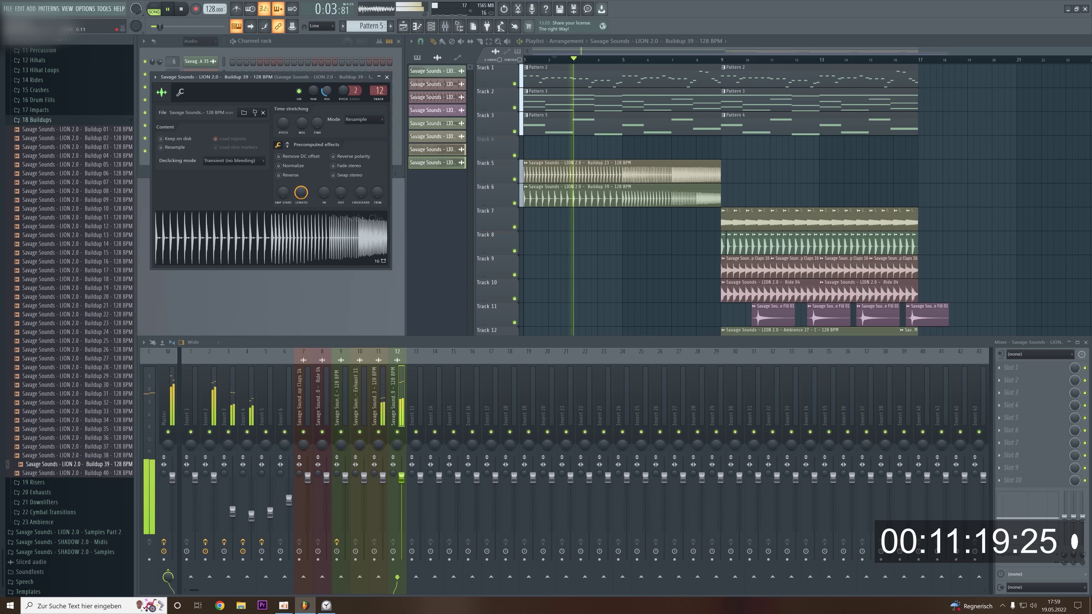
Place the Riser 03 sample from the 19 Risers folder on Track 4 so it ends at the drop.
{"action": "left_click", "coordinate": [96, 120]}
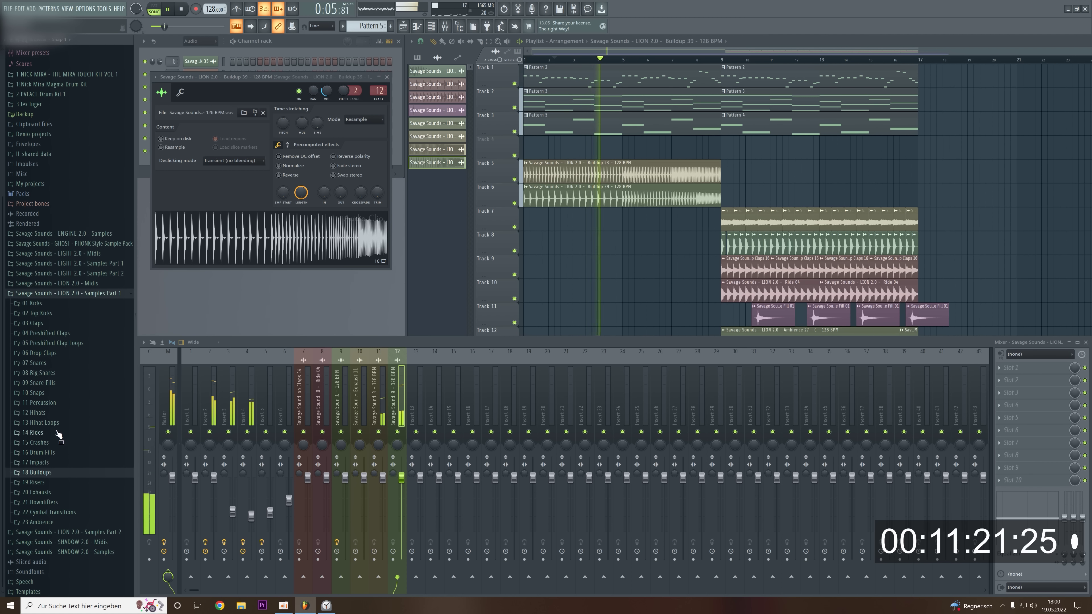
{"action": "left_click", "coordinate": [34, 482]}
{"action": "key", "text": "space"}
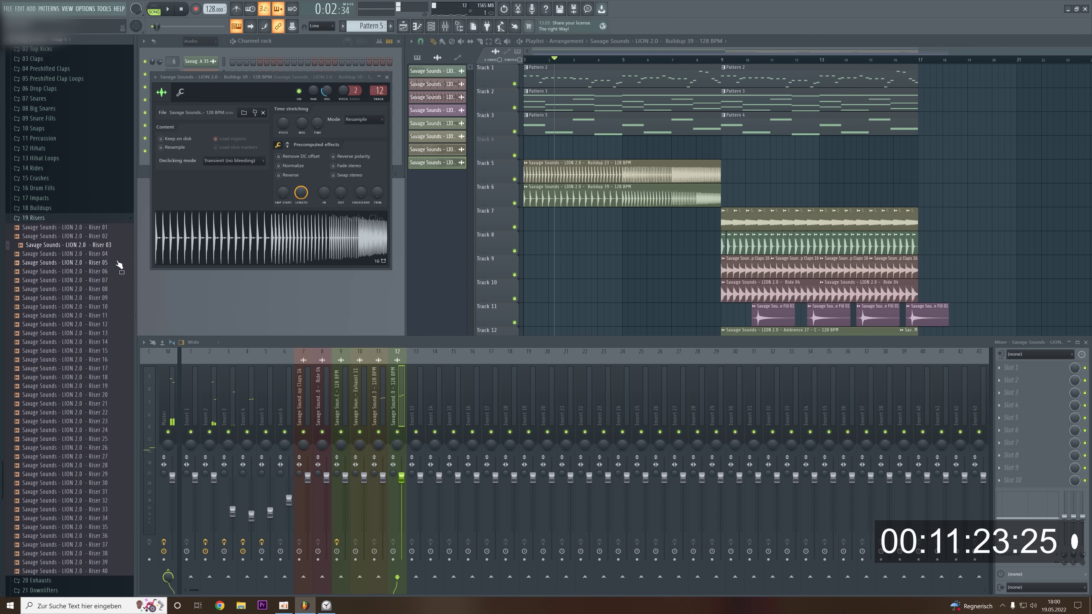
{"action": "left_click_drag", "start_coordinate": [477, 215], "coordinate": [683, 153]}
Route the Riser 03 clip to mixer Insert 13, adjust its volume and play the transition into the drop.
{"action": "double_click", "coordinate": [642, 151]}
{"action": "left_click", "coordinate": [394, 110]}
{"action": "key", "text": "space"}
{"action": "mouse_move", "coordinate": [338, 102]}
{"action": "left_mouse_down"}
{"action": "mouse_move", "coordinate": [338, 115]}
{"action": "mouse_move", "coordinate": [337, 103]}
{"action": "left_mouse_up"}
{"action": "left_click", "coordinate": [703, 59]}
{"action": "key", "text": "space"}
{"action": "key", "text": "space"}
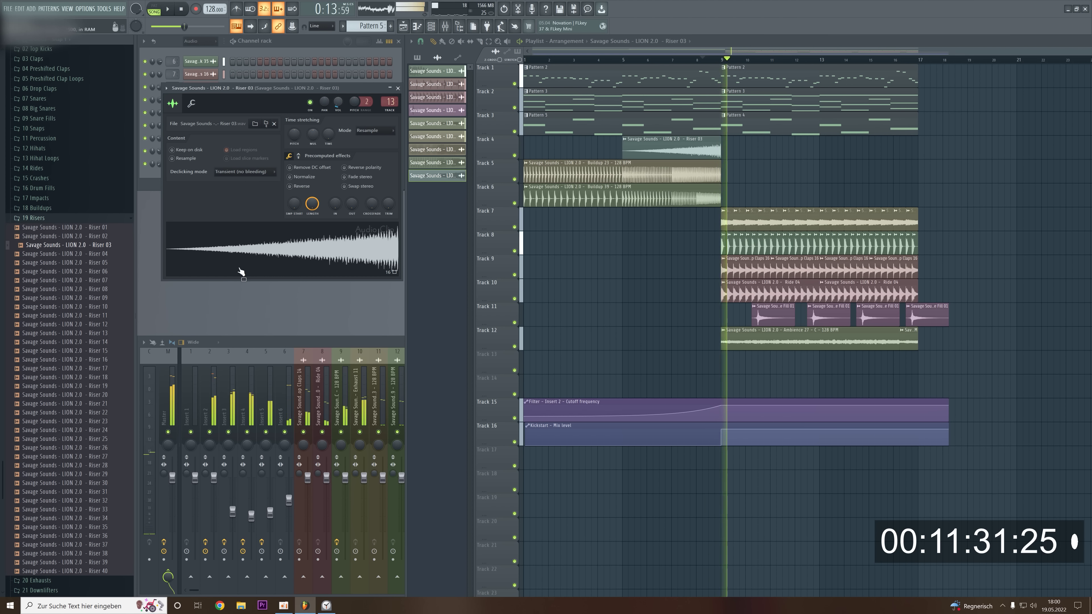
Stop playback and place the Riser 17 sample on Track 7 so it ends at the drop.
{"action": "key", "text": "space"}
{"action": "left_click_drag", "start_coordinate": [96, 368], "coordinate": [98, 379]}
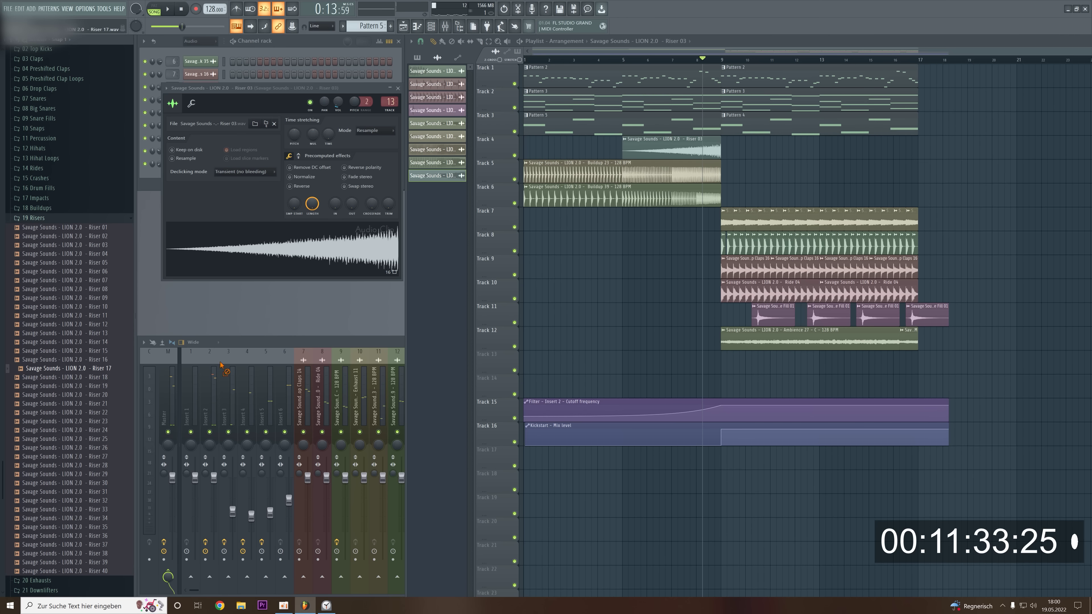
{"action": "left_click_drag", "start_coordinate": [595, 306], "coordinate": [660, 222]}
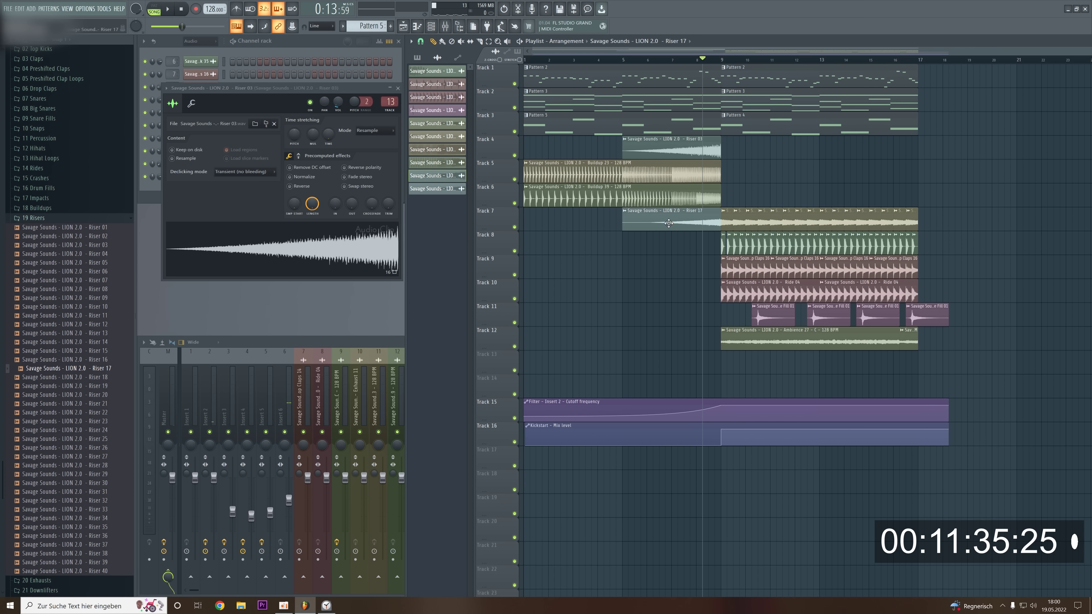
Route the Riser 17 clip to mixer Insert 14 and lower its channel volume while playing the transition.
{"action": "double_click", "coordinate": [668, 223]}
{"action": "key", "text": "space"}
{"action": "key", "text": "space"}
{"action": "key", "text": "ctrl+l"}
{"action": "key", "text": "space"}
{"action": "left_click_drag", "start_coordinate": [348, 114], "coordinate": [349, 125]}
{"action": "key", "text": "space"}
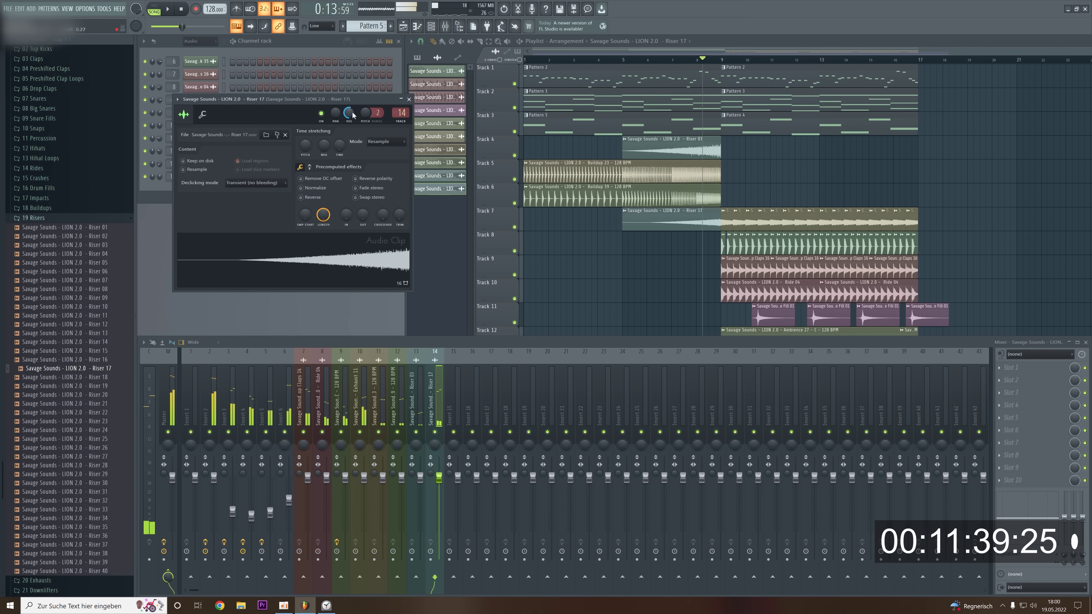
{"action": "key", "text": "space"}
Trim the ends of the intro pattern clips on Tracks 2 and 3 to leave a short gap before the drop.
{"action": "left_click", "coordinate": [93, 219]}
{"action": "key", "text": "space"}
{"action": "key", "text": "space"}
{"action": "key", "text": "space"}
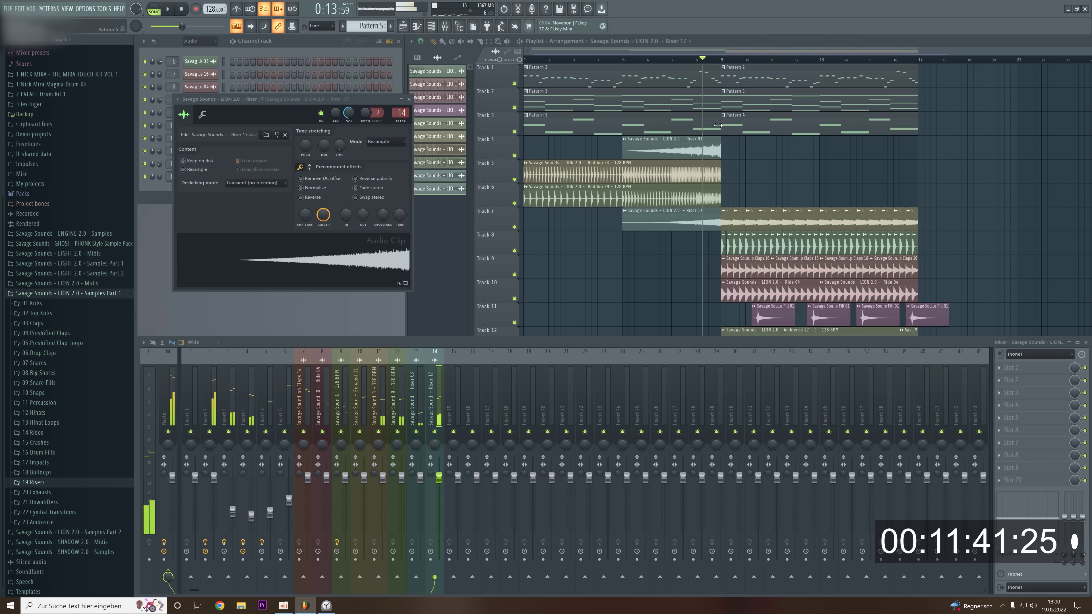
{"action": "scroll", "coordinate": [758, 171], "scroll_direction": "up", "scroll_amount": 4}
{"action": "left_click_drag", "start_coordinate": [671, 124], "coordinate": [663, 103]}
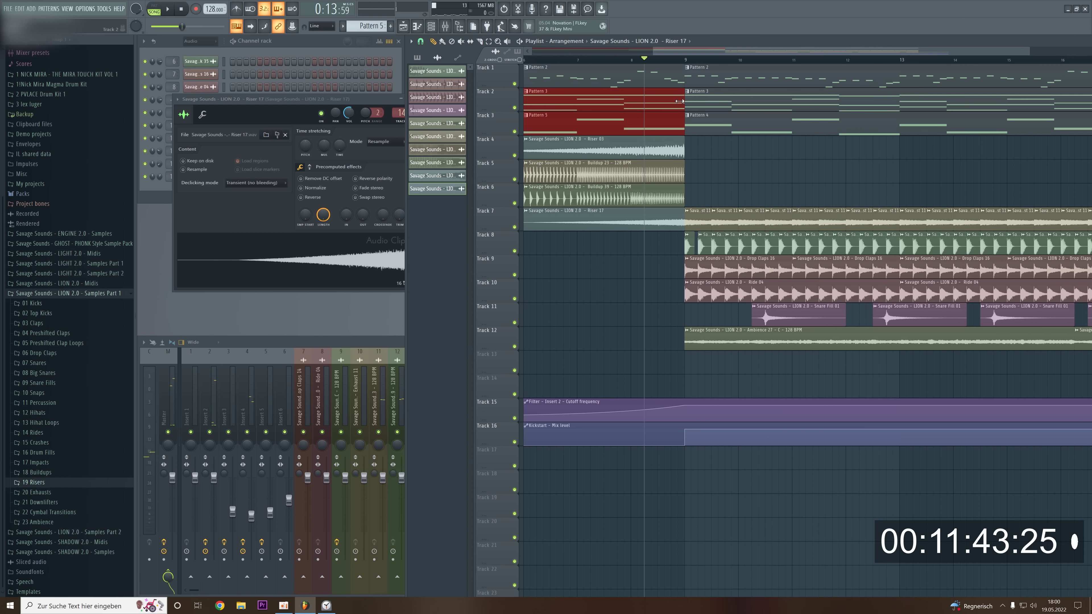
{"action": "key", "text": "space"}
Trim the riser and buildup clips on Tracks 4 to 7 to the same gap before the drop and close the Riser 17 settings.
{"action": "left_click", "coordinate": [693, 185], "text": "ctrl"}
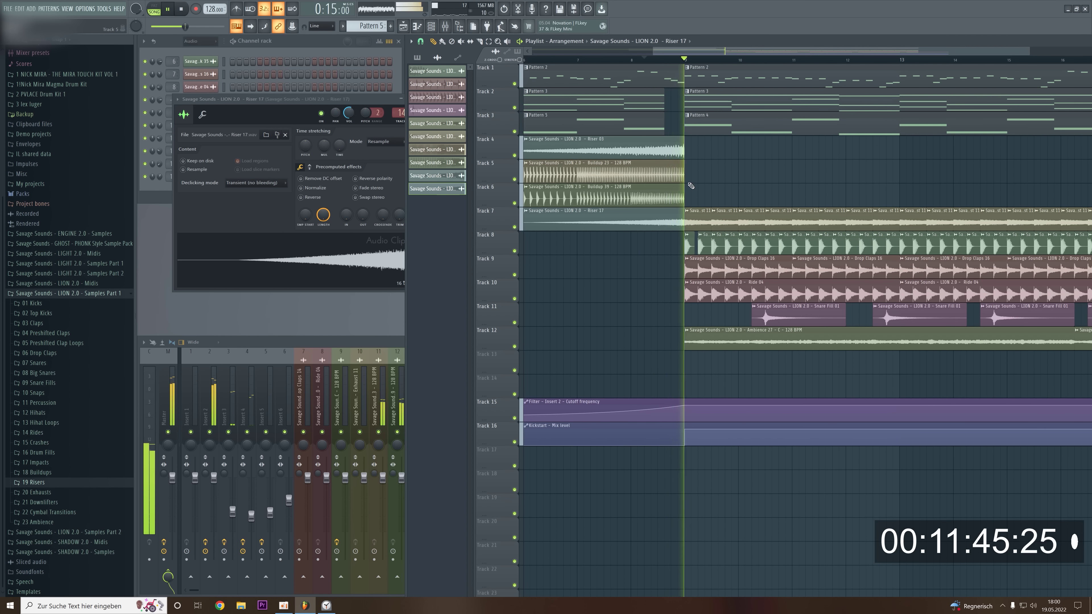
{"action": "key", "text": "space"}
{"action": "mouse_move", "coordinate": [680, 145]}
{"action": "left_mouse_down"}
{"action": "mouse_move", "coordinate": [680, 174]}
{"action": "mouse_move", "coordinate": [660, 150]}
{"action": "left_mouse_up"}
{"action": "key", "text": "space"}
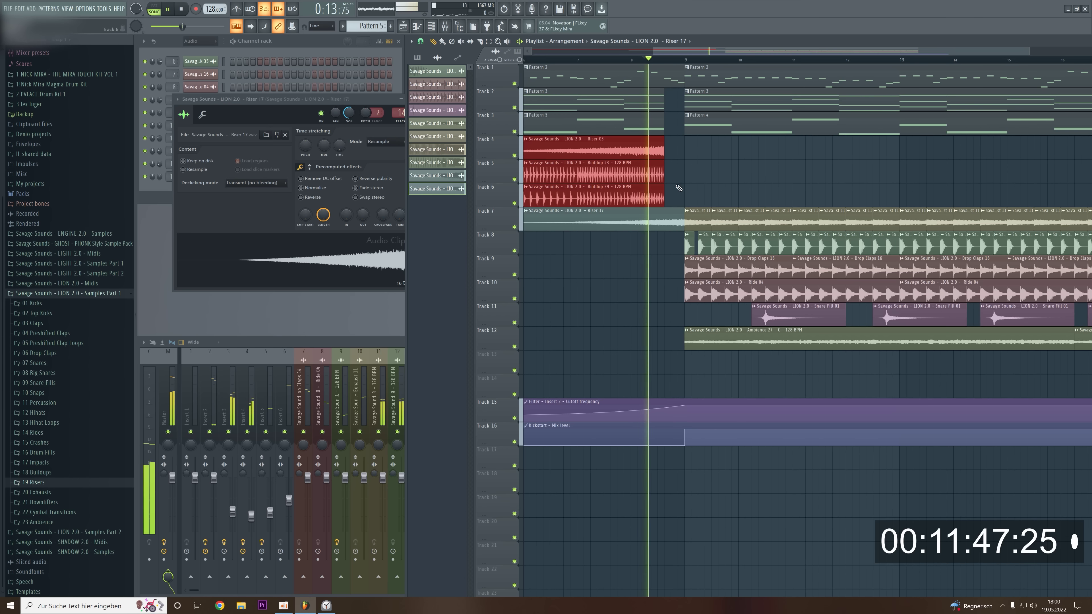
{"action": "left_click_drag", "start_coordinate": [681, 220], "coordinate": [661, 222]}
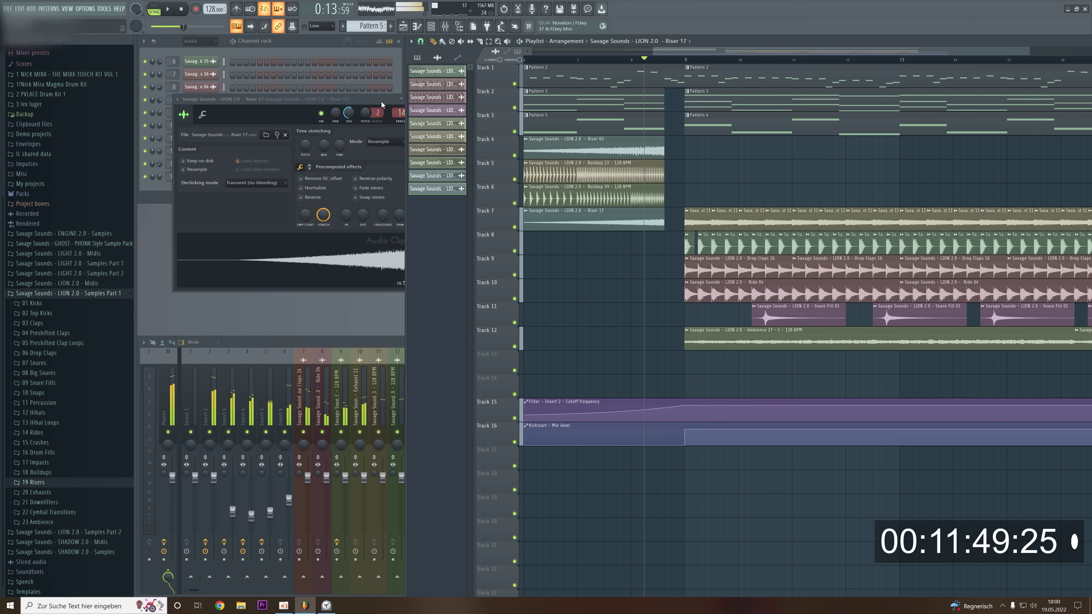
{"action": "key", "text": "space"}
{"action": "left_click", "coordinate": [400, 99]}
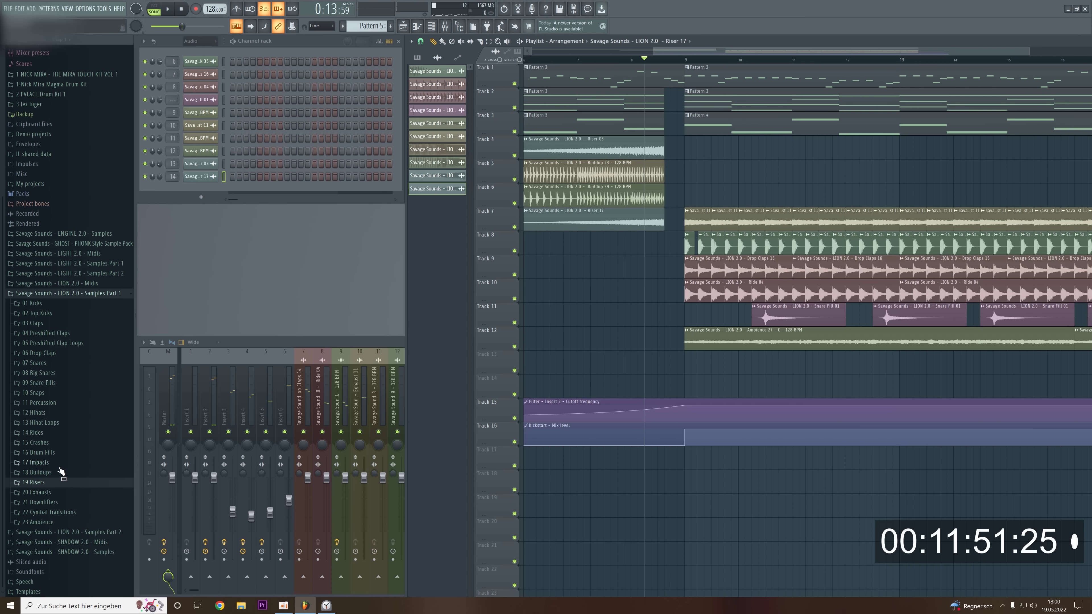
Place the Drum Fill 02 sample from the 16 Drum Fills folder on Track 13 in the last bar before the drop.
{"action": "left_click", "coordinate": [58, 455]}
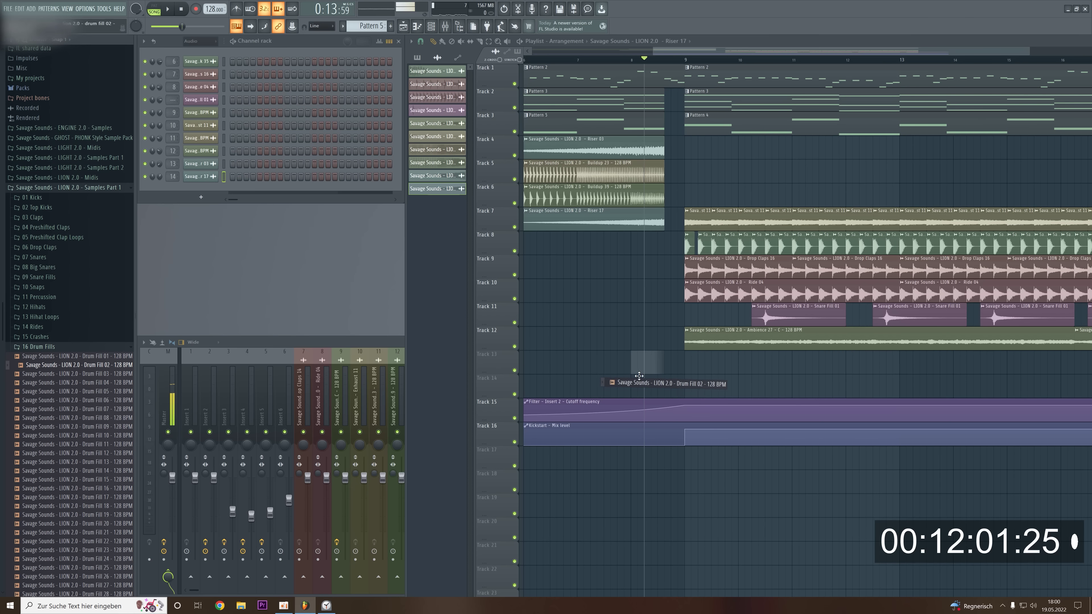
{"action": "left_click_drag", "start_coordinate": [638, 373], "coordinate": [638, 370]}
{"action": "key", "text": "space"}
Route the Drum Fill 02 clip to mixer Insert 15, check it in playback and close its channel settings.
{"action": "double_click", "coordinate": [638, 366]}
{"action": "key", "text": "space"}
{"action": "key", "text": "ctrl+l"}
{"action": "key", "text": "space"}
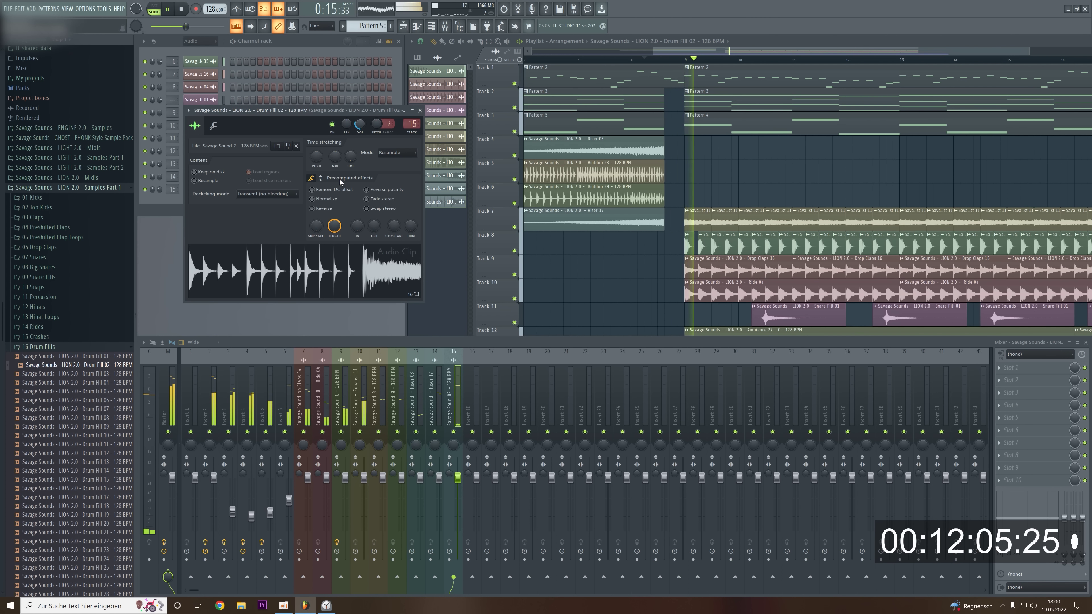
{"action": "key", "text": "space"}
{"action": "left_click", "coordinate": [420, 110]}
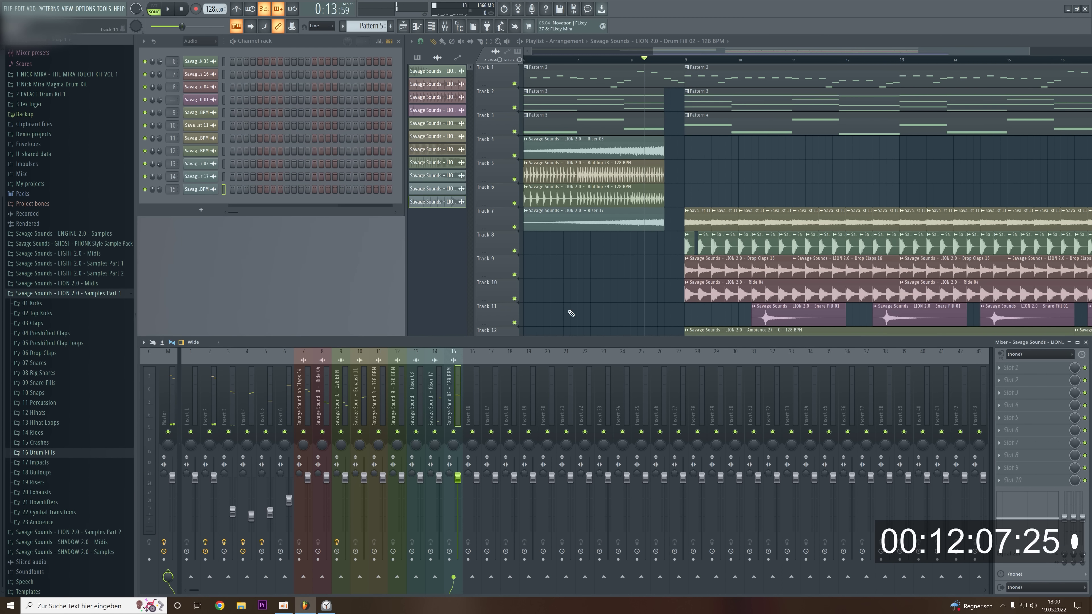
Place the Exhaust 24 sample from the 20 Exhausts folder on Track 5 at the start of the drop.
{"action": "key", "text": "F5"}
{"action": "left_click", "coordinate": [60, 491]}
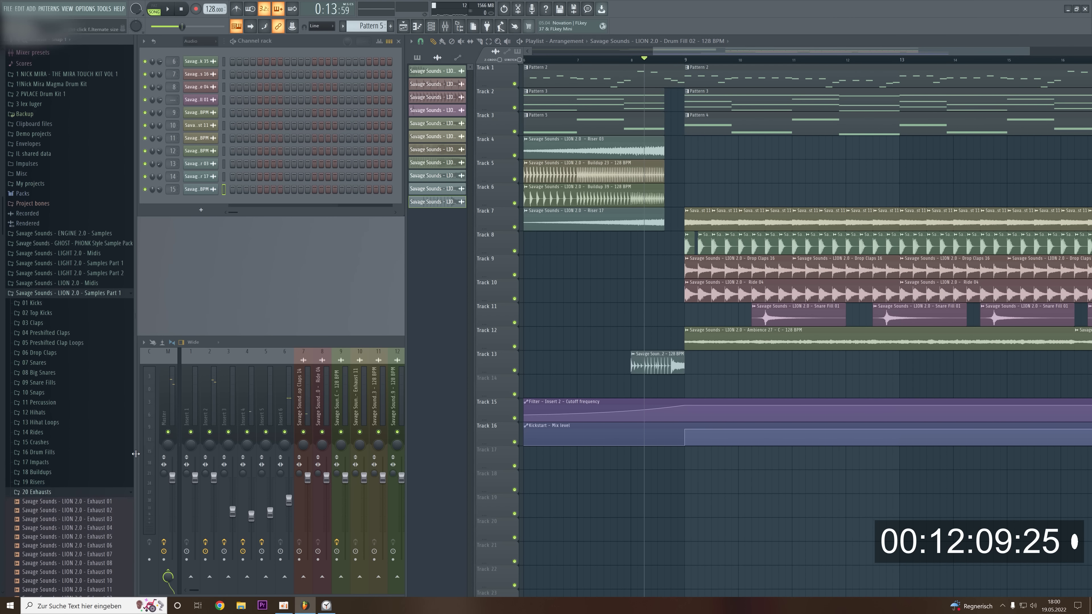
{"action": "left_click_drag", "start_coordinate": [61, 492], "coordinate": [694, 172]}
{"action": "key", "text": "space"}
Route the Exhaust 24 clip to mixer Insert 16, lower its channel volume and close its settings.
{"action": "double_click", "coordinate": [704, 172]}
{"action": "key", "text": "space"}
{"action": "key", "text": "ctrl+l"}
{"action": "left_click_drag", "start_coordinate": [371, 136], "coordinate": [370, 157]}
{"action": "key", "text": "space"}
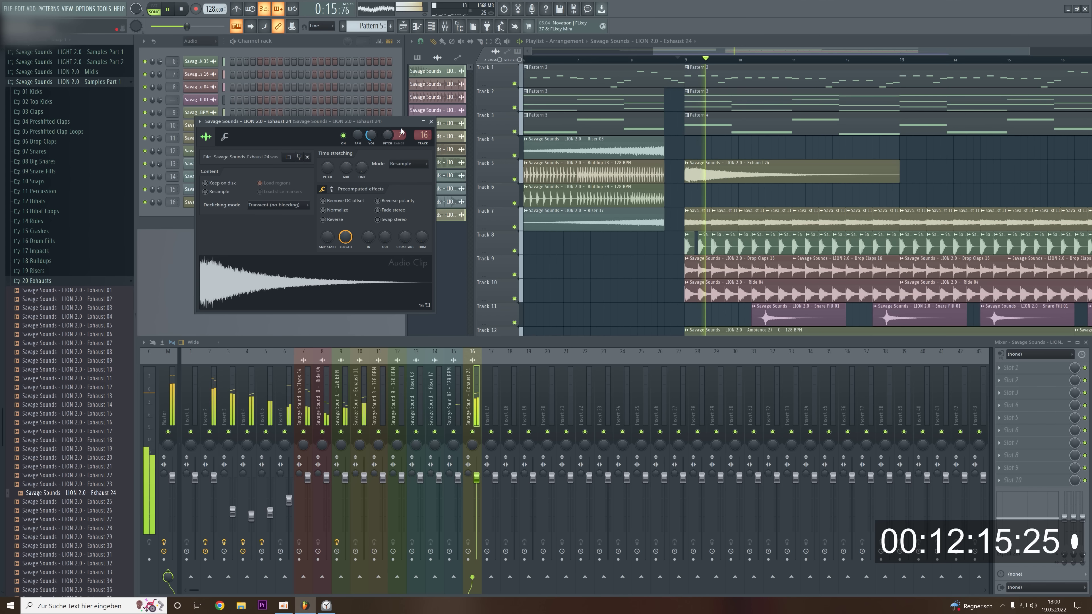
{"action": "left_click", "coordinate": [431, 122]}
{"action": "key", "text": "space"}
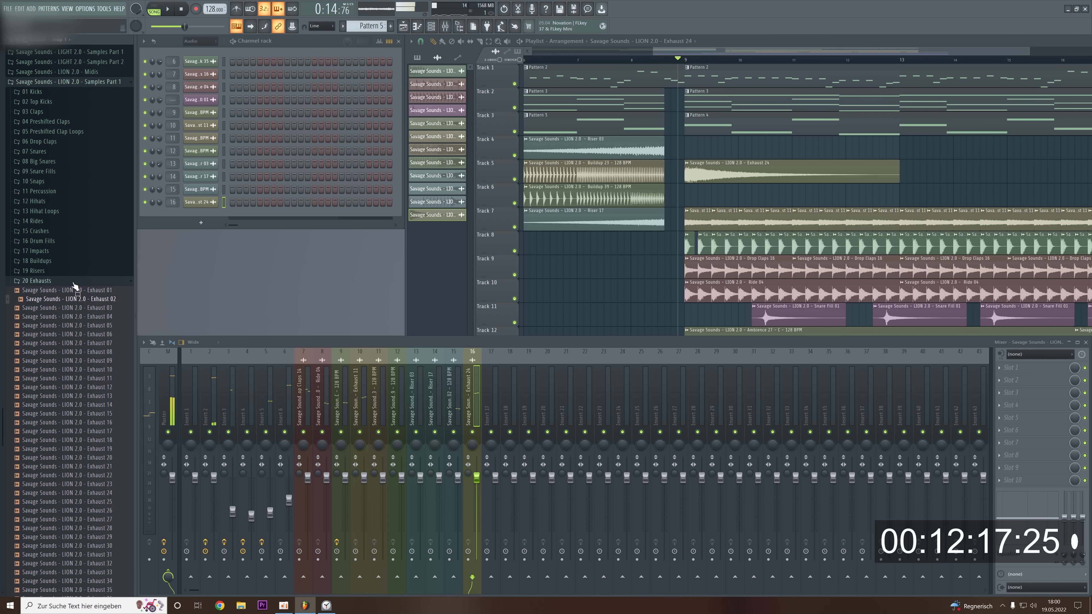
Place the Exhaust 02 sample on Track 6 at the start of the drop and route it to mixer Insert 17.
{"action": "left_click_drag", "start_coordinate": [219, 289], "coordinate": [690, 190]}
{"action": "double_click", "coordinate": [690, 190]}
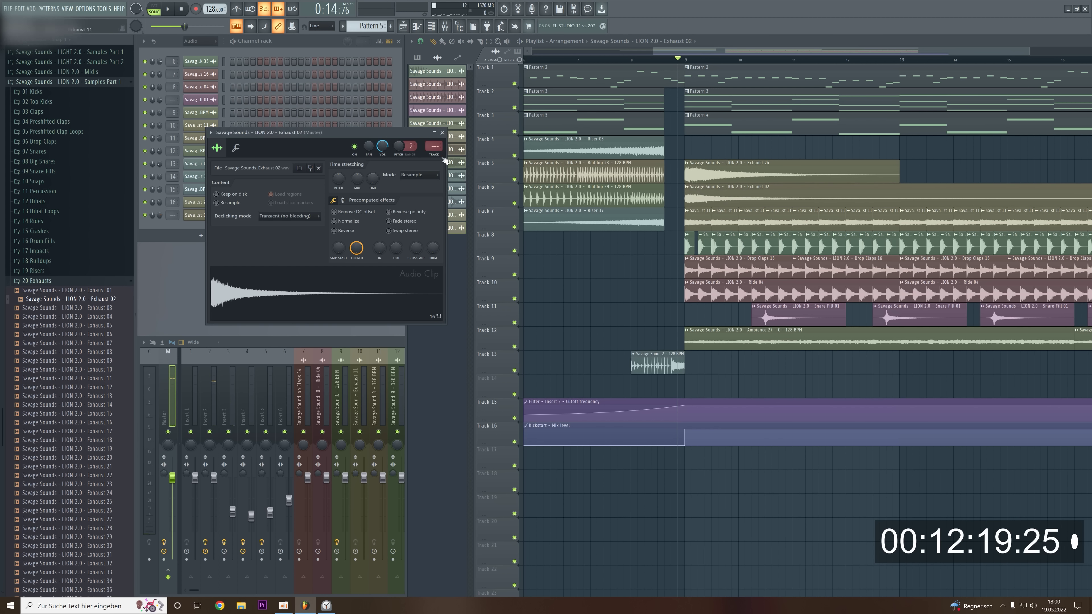
{"action": "key", "text": "space"}
{"action": "key", "text": "ctrl+l"}
{"action": "key", "text": "space"}
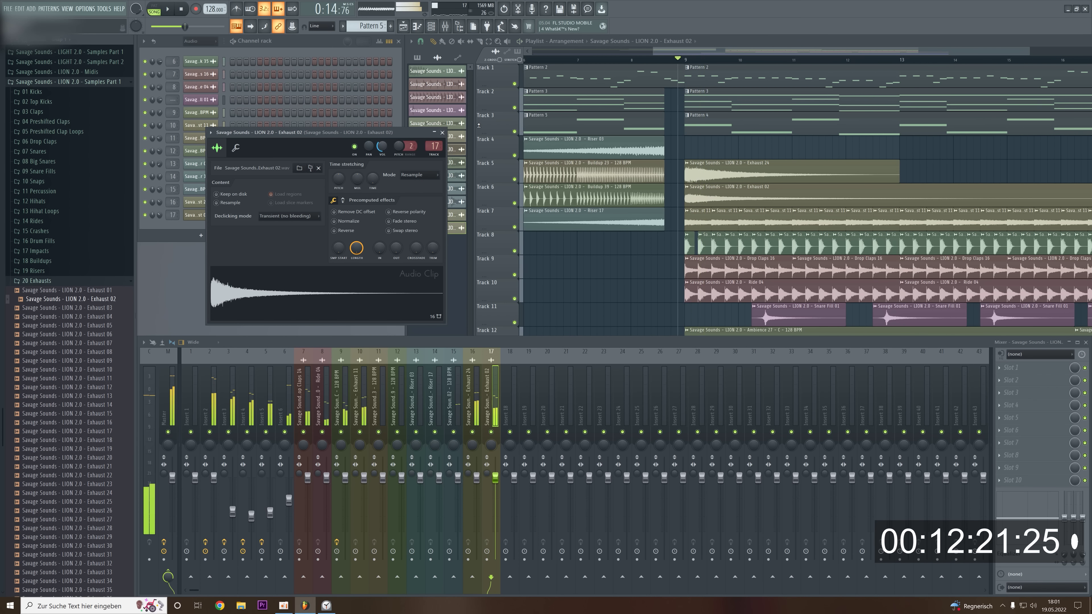
{"action": "left_click", "coordinate": [444, 134]}
Place the Crash 05 sample from the 15 Crashes folder on Track 4 at the start of the drop.
{"action": "left_click", "coordinate": [84, 280]}
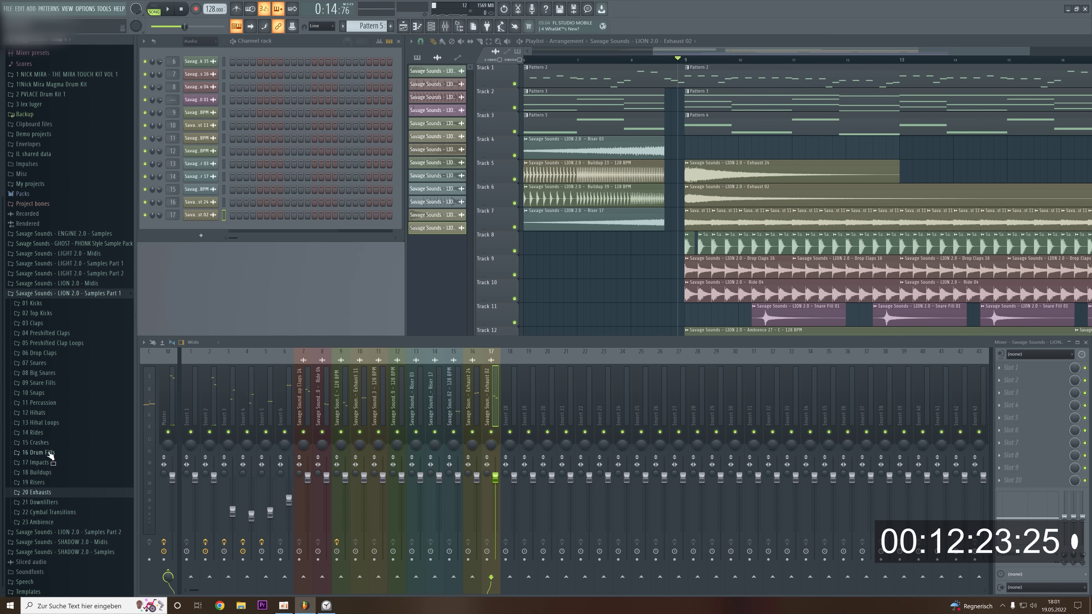
{"action": "left_click", "coordinate": [43, 442]}
{"action": "scroll", "coordinate": [86, 387], "scroll_direction": "down", "scroll_amount": 7}
{"action": "left_click_drag", "start_coordinate": [113, 287], "coordinate": [704, 147]}
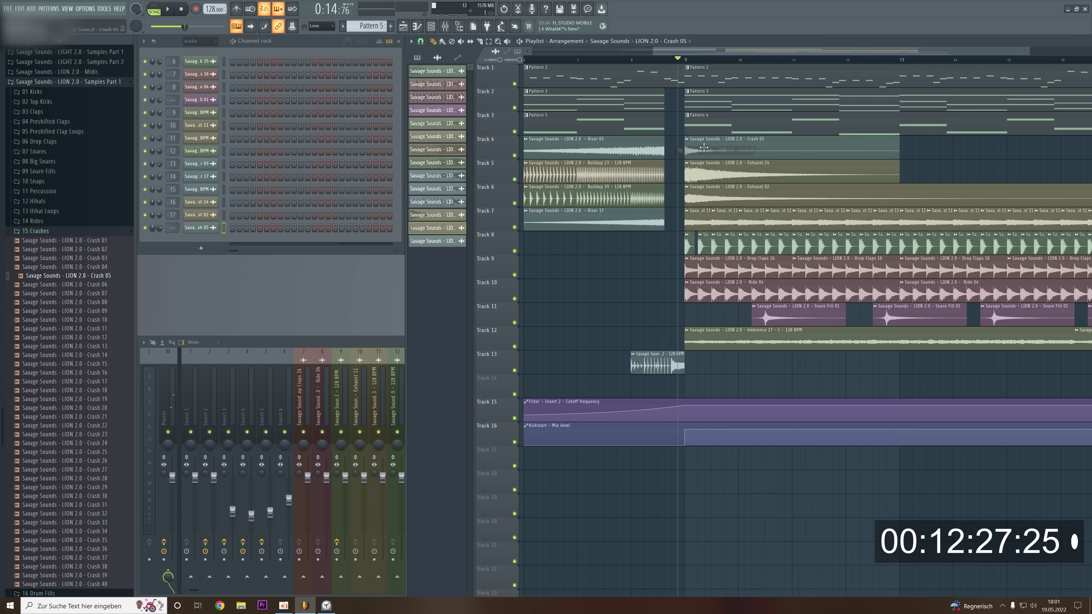
Route the Crash 05 clip to mixer Insert 18, lower its channel volume and play the transition into the drop.
{"action": "double_click", "coordinate": [703, 148]}
{"action": "key", "text": "space"}
{"action": "key", "text": "space"}
{"action": "key", "text": "ctrl+l"}
{"action": "key", "text": "space"}
{"action": "left_click_drag", "start_coordinate": [392, 158], "coordinate": [392, 174]}
{"action": "key", "text": "space"}
{"action": "key", "text": "space"}
{"action": "key", "text": "space"}
{"action": "left_click", "coordinate": [453, 144]}
{"action": "key", "text": "space"}
{"action": "right_click", "coordinate": [588, 279]}
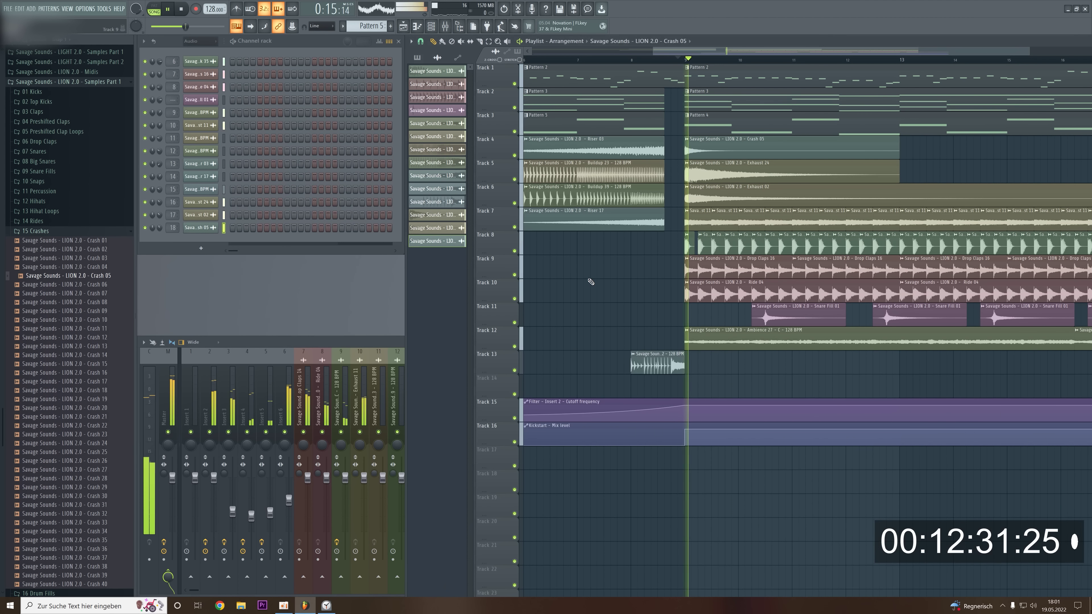
Shift the first Snare Fill 01 clip on Track 11 one beat later and play the drop.
{"action": "scroll", "coordinate": [589, 282], "scroll_direction": "down", "scroll_amount": 4}
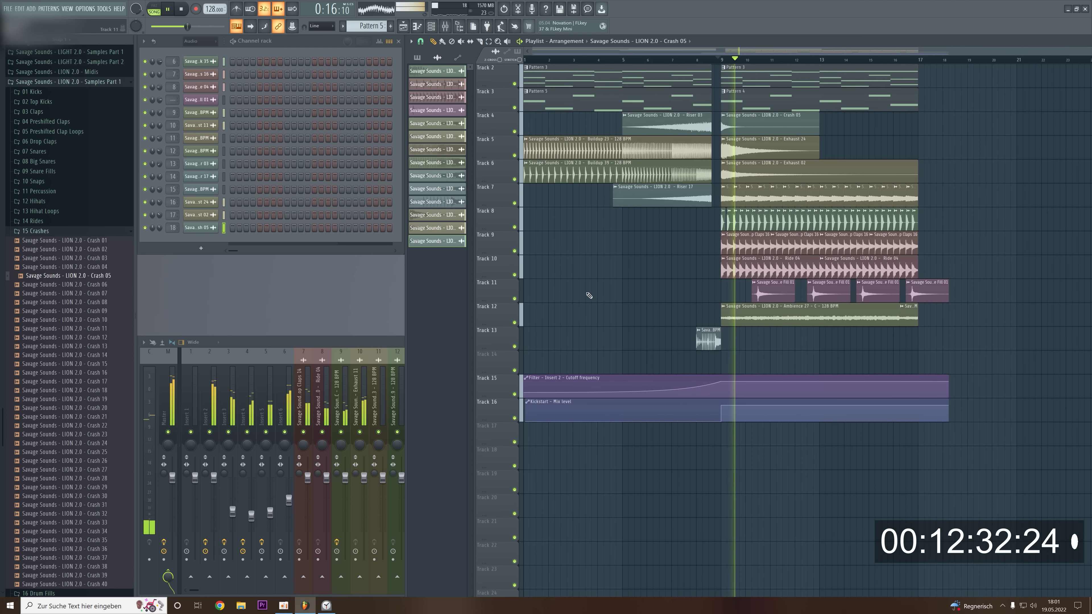
{"action": "left_click", "coordinate": [239, 500]}
{"action": "key", "text": "space"}
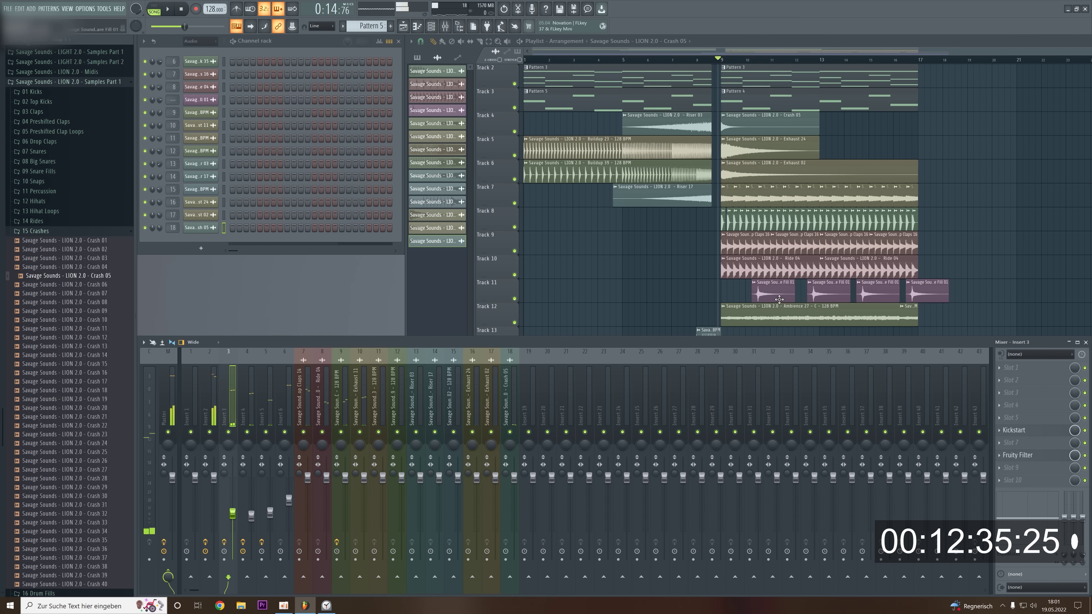
{"action": "scroll", "coordinate": [781, 302], "scroll_direction": "up", "scroll_amount": 4}
{"action": "left_click", "coordinate": [760, 296]}
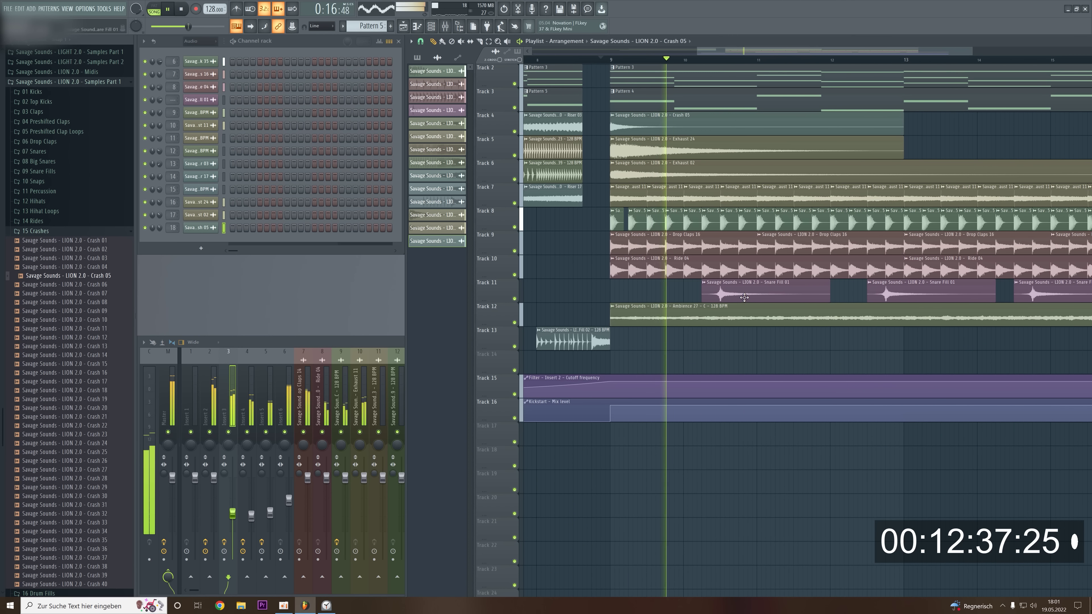
{"action": "scroll", "coordinate": [795, 296], "scroll_direction": "down", "scroll_amount": 3}
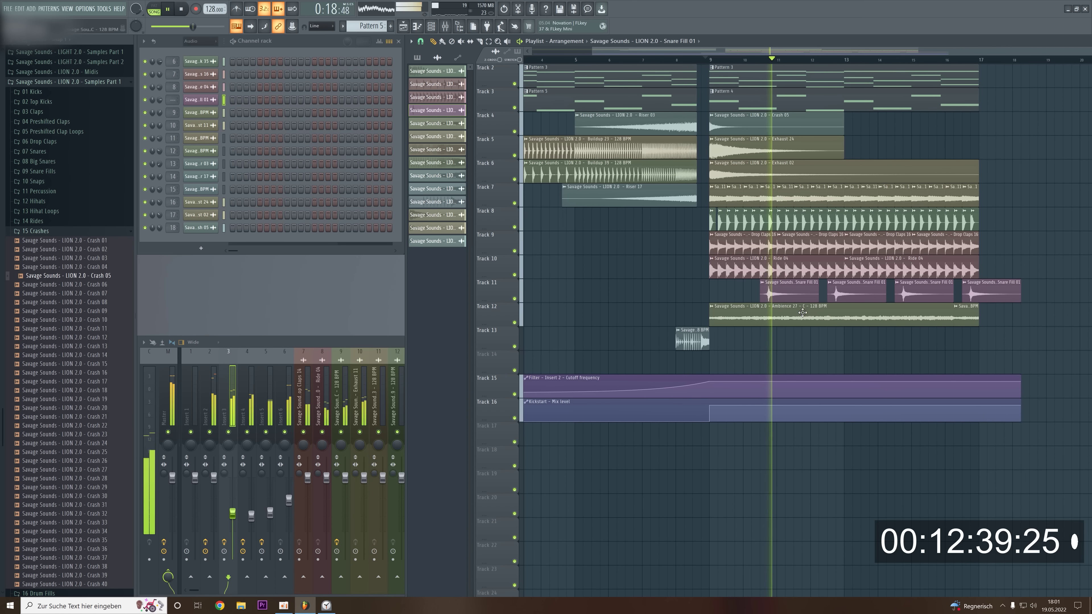
{"action": "key", "text": "space"}
Duplicate the drop section's clips on Tracks 1–12 so the copy starts at bar 17 and ends at bar 25.
{"action": "scroll", "coordinate": [747, 194], "scroll_direction": "up", "scroll_amount": 1}
{"action": "scroll", "coordinate": [747, 193], "scroll_direction": "down", "scroll_amount": 2}
{"action": "mouse_move", "coordinate": [755, 50]}
{"action": "left_mouse_down"}
{"action": "mouse_move", "coordinate": [943, 47]}
{"action": "mouse_move", "coordinate": [736, 48]}
{"action": "left_mouse_up"}
{"action": "left_click_drag", "start_coordinate": [782, 74], "coordinate": [561, 351]}
{"action": "left_click_drag", "start_coordinate": [829, 77], "coordinate": [559, 344]}
{"action": "left_click_drag", "start_coordinate": [573, 93], "coordinate": [772, 103]}
{"action": "left_click", "coordinate": [617, 379]}
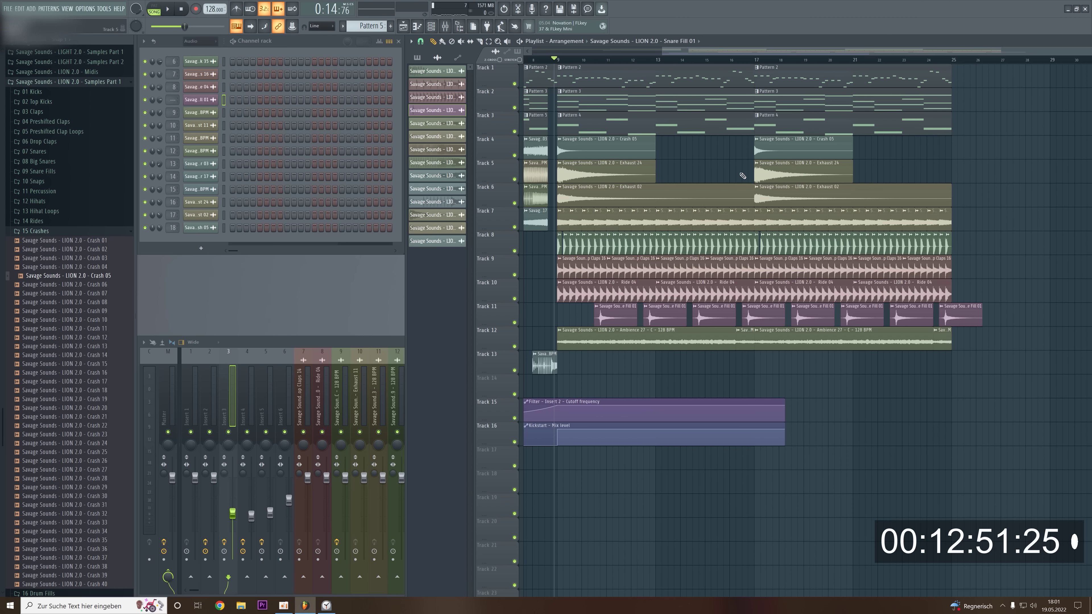
Clear the last half bar of drums and the snare fill before bar 17, and copy Drum Fill 02 there on Track 13.
{"action": "scroll", "coordinate": [755, 231], "scroll_direction": "up", "scroll_amount": 3}
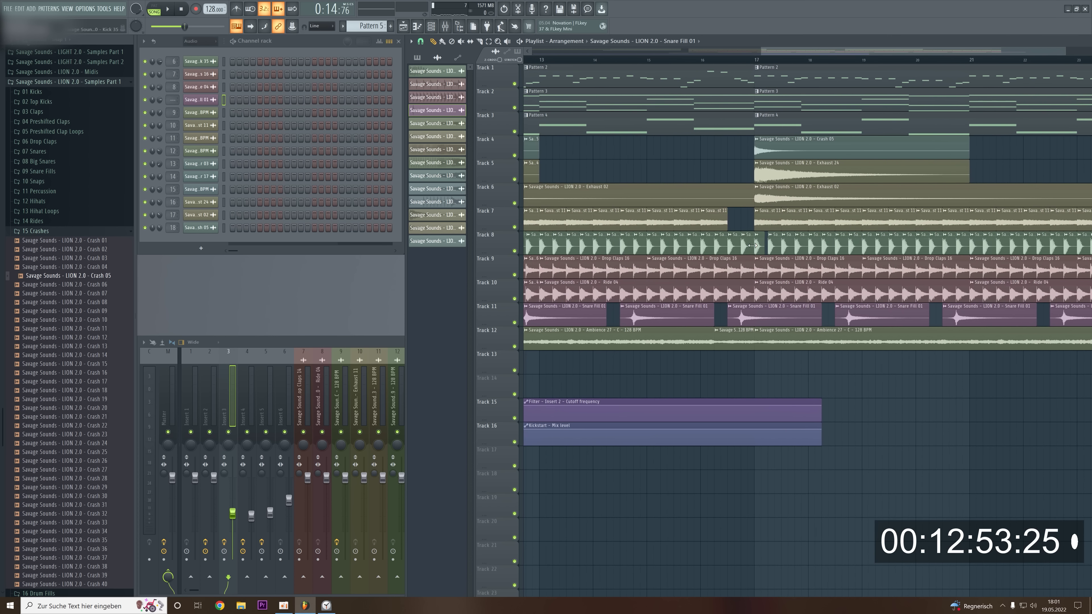
{"action": "right_click", "coordinate": [746, 247]}
{"action": "right_click", "coordinate": [742, 266]}
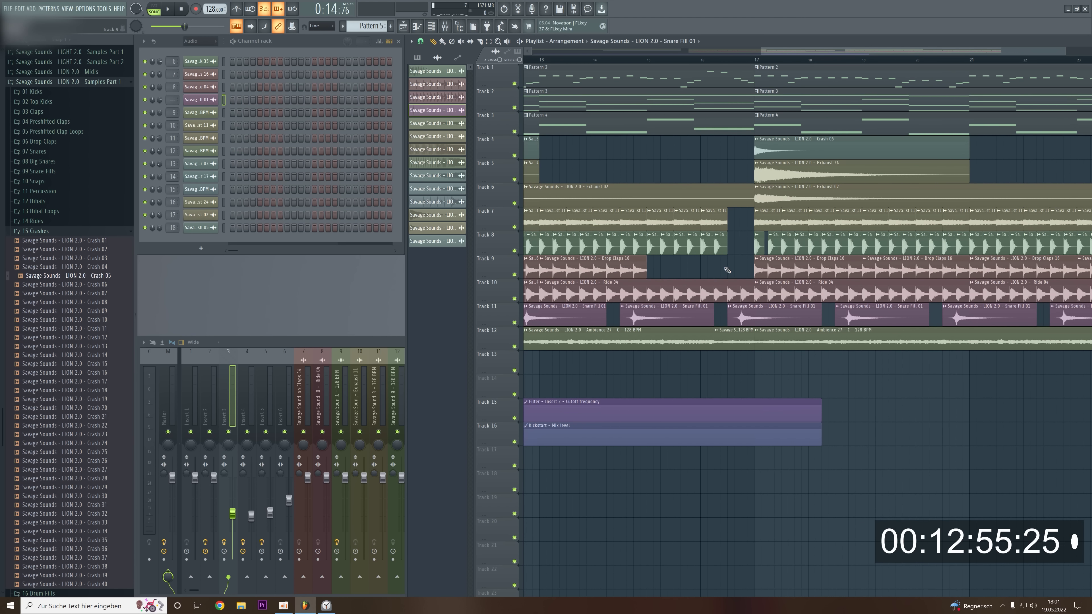
{"action": "key", "text": "ctrl+z"}
{"action": "left_click_drag", "start_coordinate": [750, 269], "coordinate": [743, 271]}
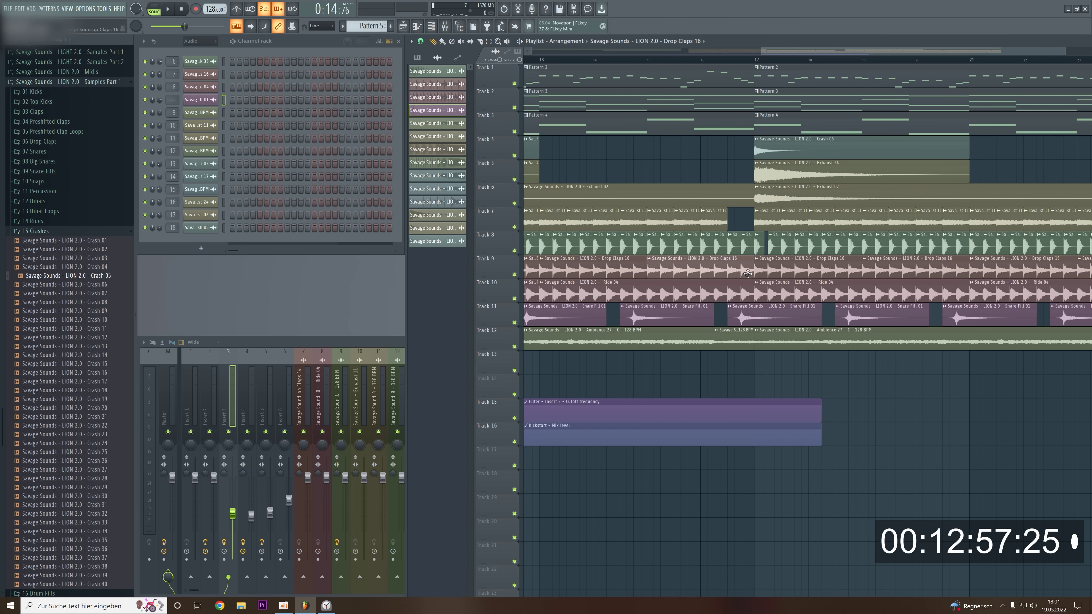
{"action": "left_click", "coordinate": [748, 274]}
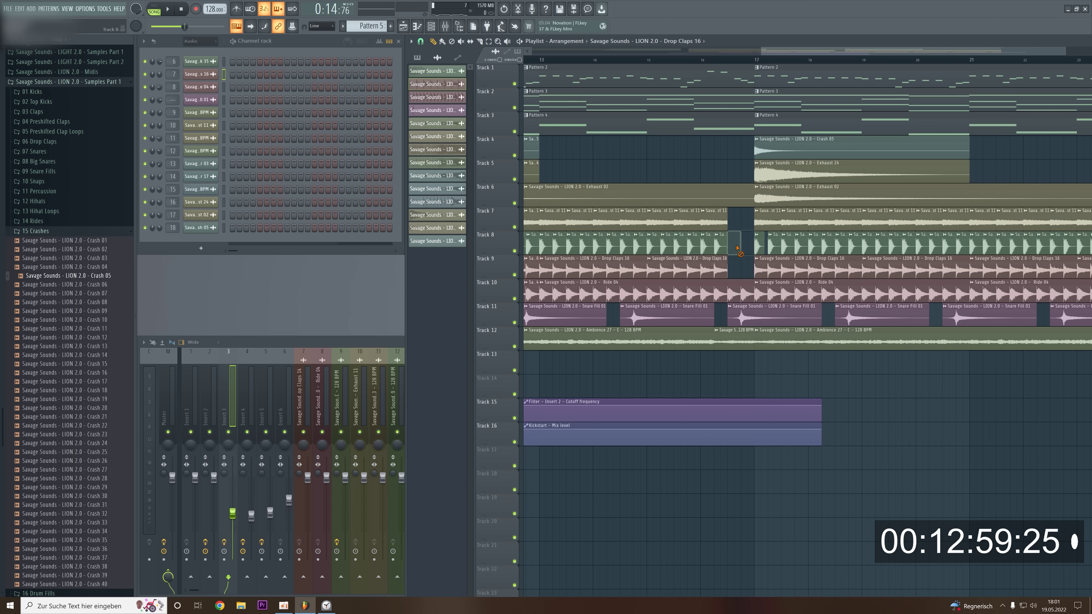
{"action": "left_click", "coordinate": [750, 293]}
{"action": "right_click", "coordinate": [740, 316]}
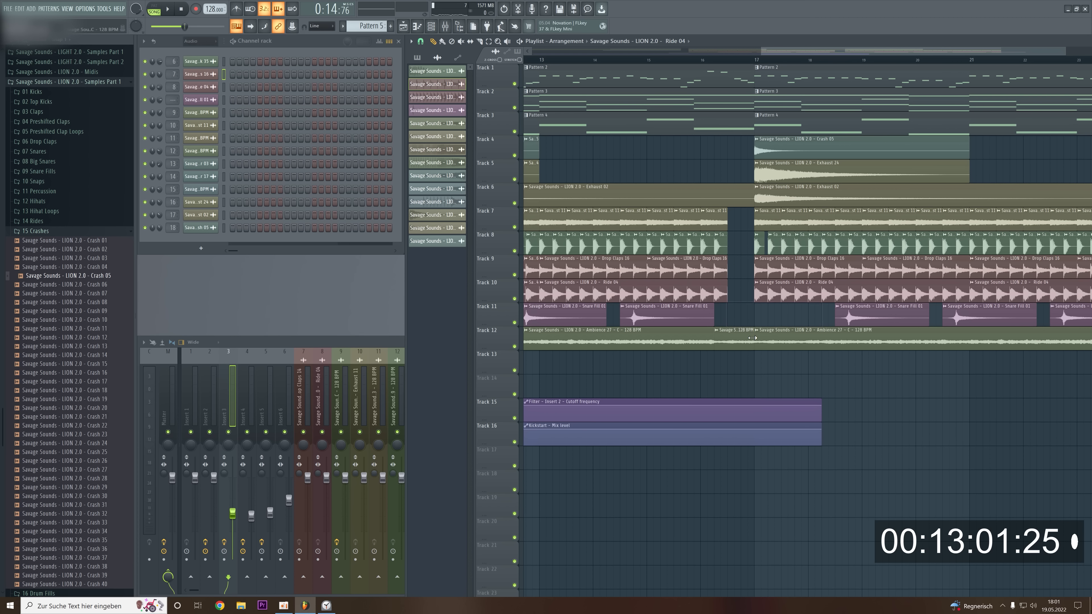
{"action": "scroll", "coordinate": [714, 371], "scroll_direction": "down", "scroll_amount": 5}
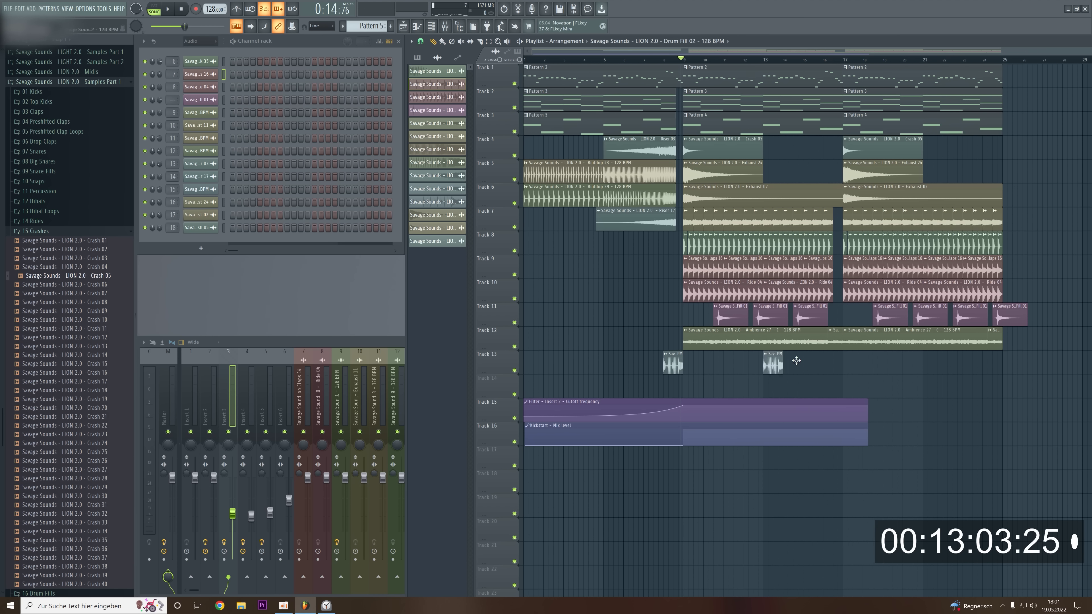
Place the Riser 30 sample from the 19 Risers folder on Track 14 across the first drop, ending at bar 17.
{"action": "left_click", "coordinate": [73, 233]}
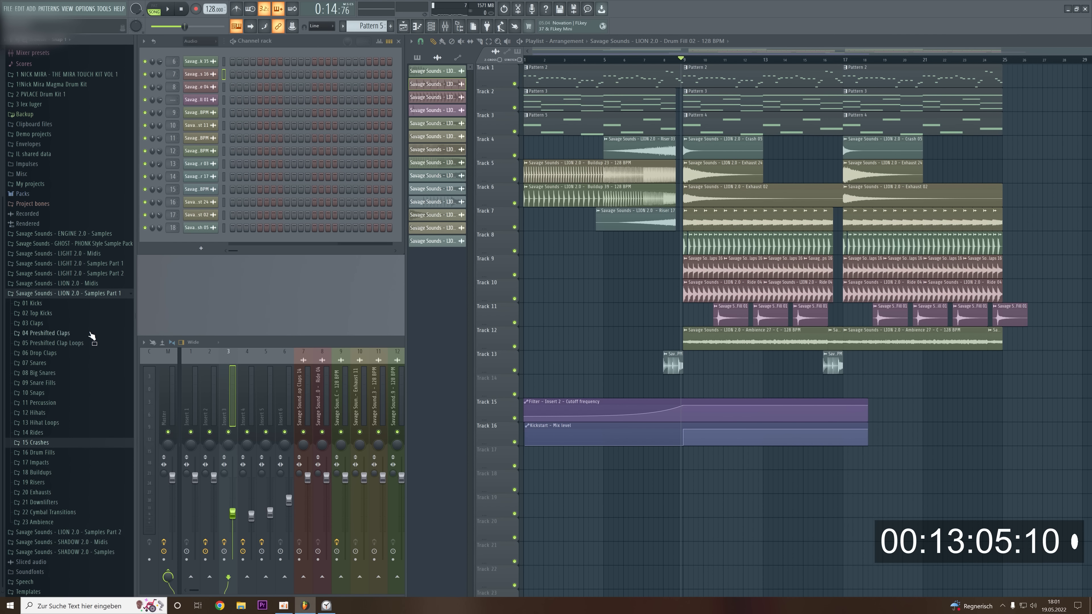
{"action": "left_click", "coordinate": [48, 482]}
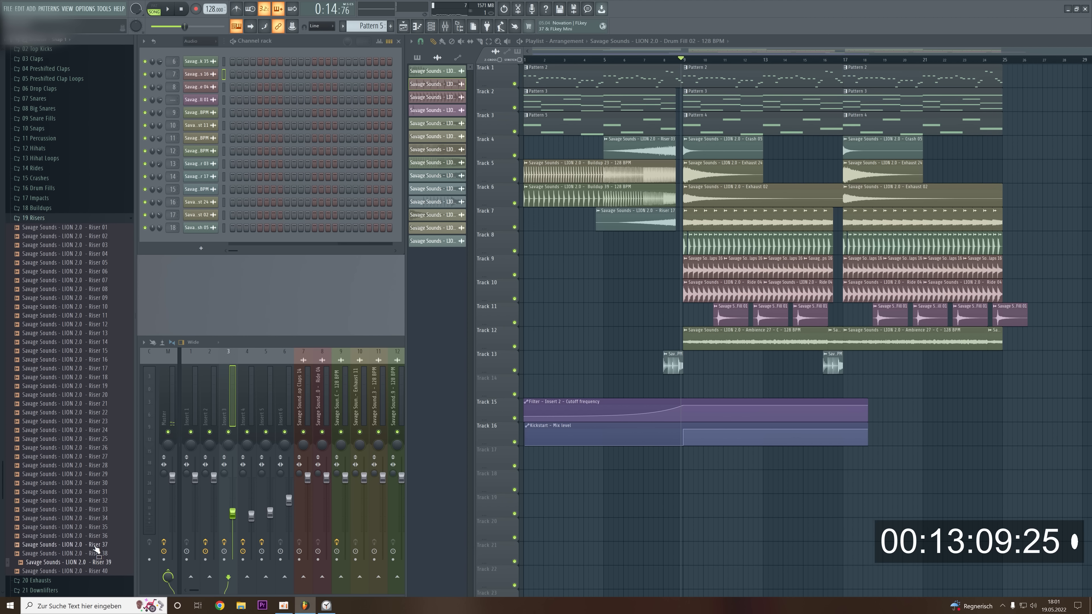
{"action": "left_click_drag", "start_coordinate": [552, 365], "coordinate": [700, 394]}
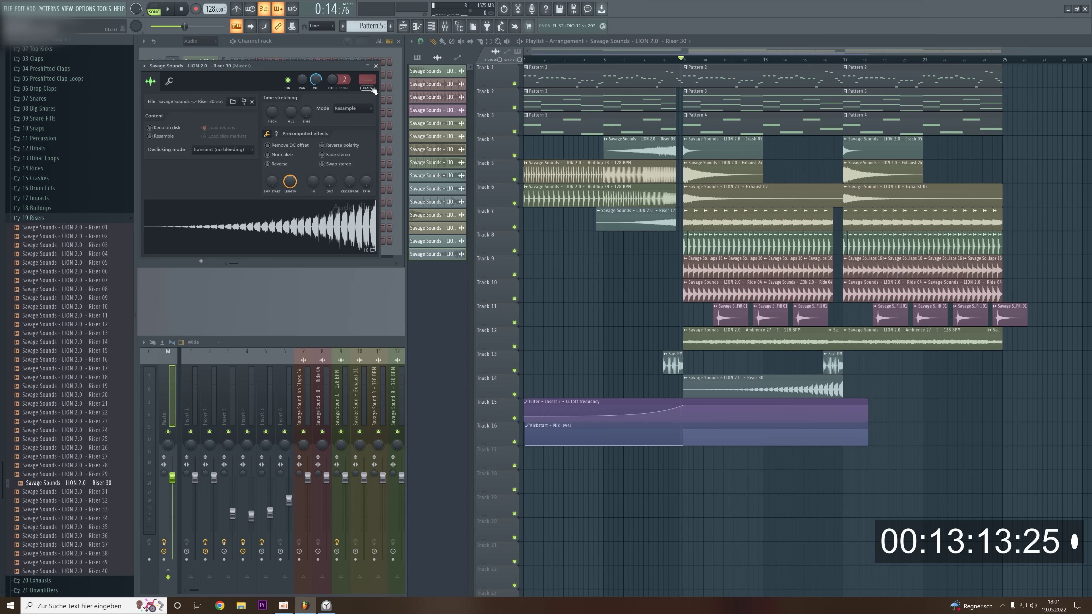
Route the Riser 30 clip to mixer Insert 19, play the drop briefly and close the clip's settings.
{"action": "key", "text": "ctrl+l"}
{"action": "key", "text": "space"}
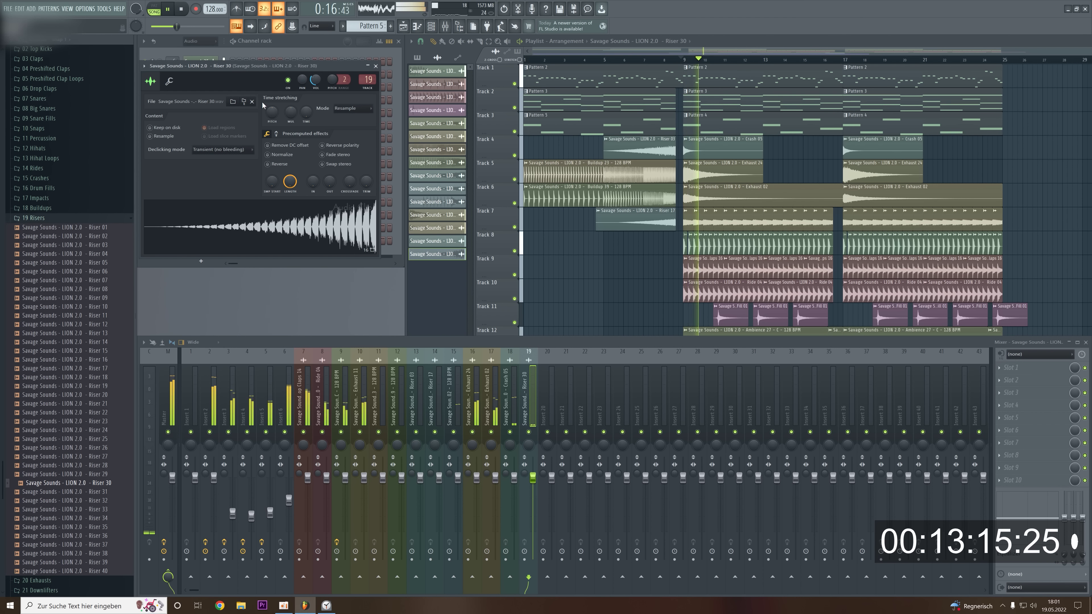
{"action": "key", "text": "space"}
{"action": "left_click", "coordinate": [376, 66]}
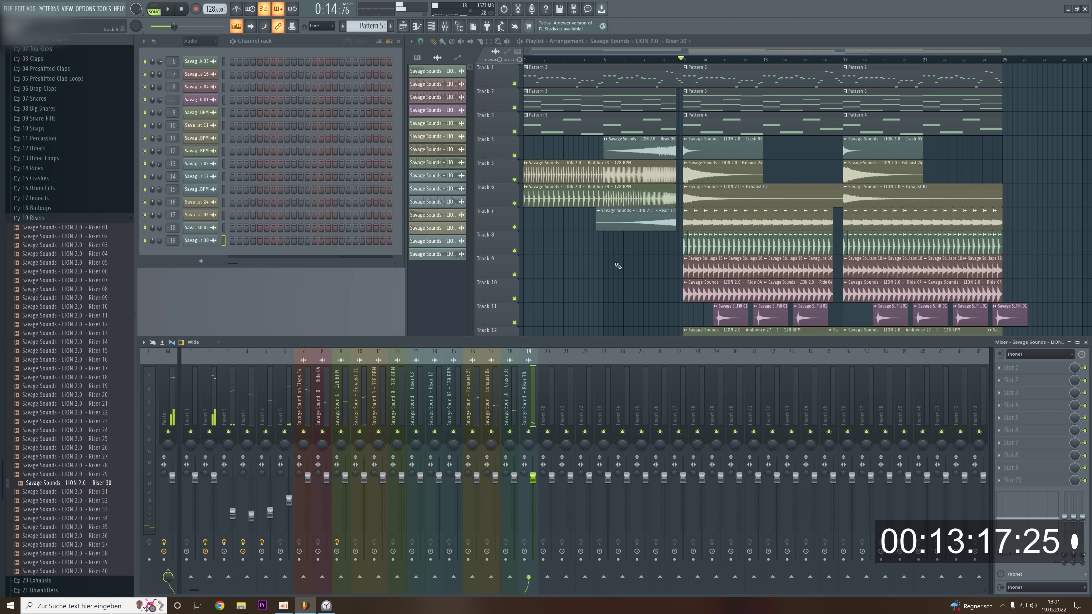
{"action": "right_click", "coordinate": [616, 264]}
Place Hihat Loop 28 from the 13 Hihat Loops folder on Track 13 at bar 17.
{"action": "left_click", "coordinate": [81, 218]}
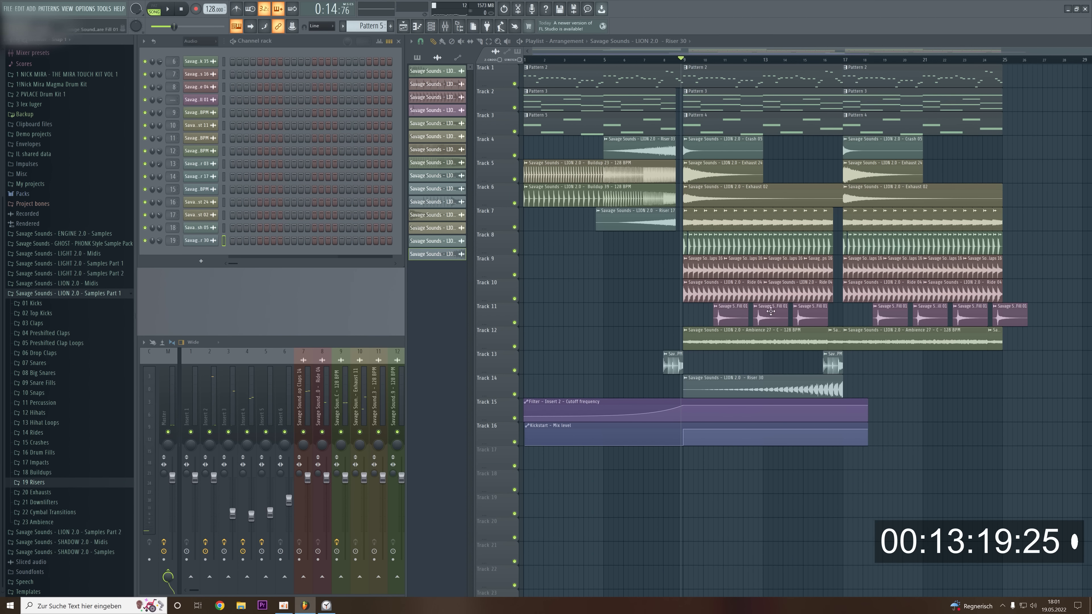
{"action": "left_click", "coordinate": [54, 423]}
{"action": "scroll", "coordinate": [101, 447], "scroll_direction": "down", "scroll_amount": 7}
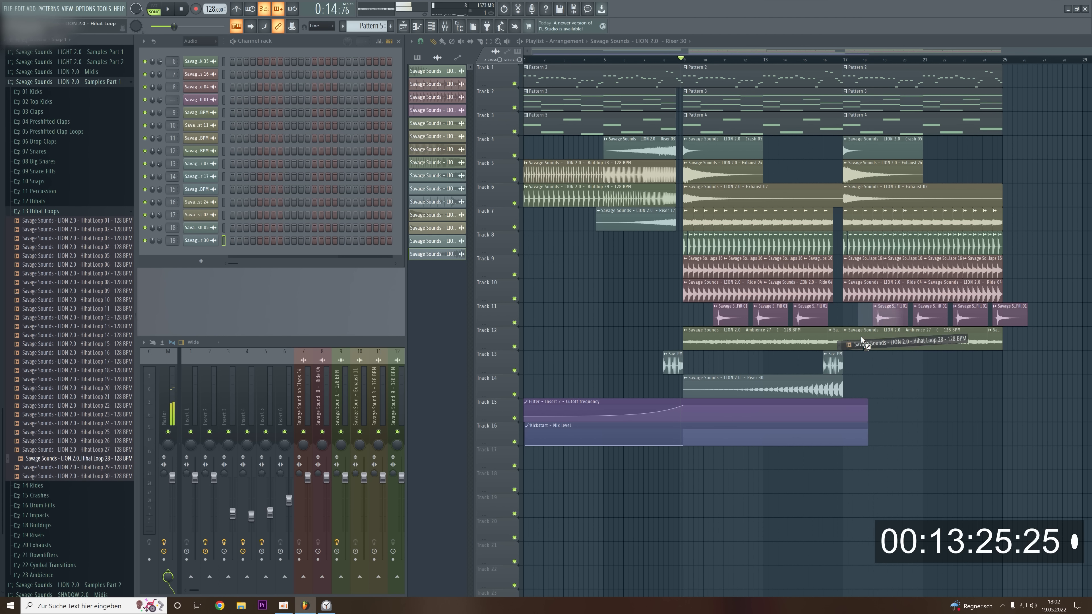
{"action": "left_click_drag", "start_coordinate": [845, 361], "coordinate": [858, 371]}
Route the Hihat Loop 28 clip to mixer Insert 20 and play the second drop from bar 17.
{"action": "double_click", "coordinate": [860, 372]}
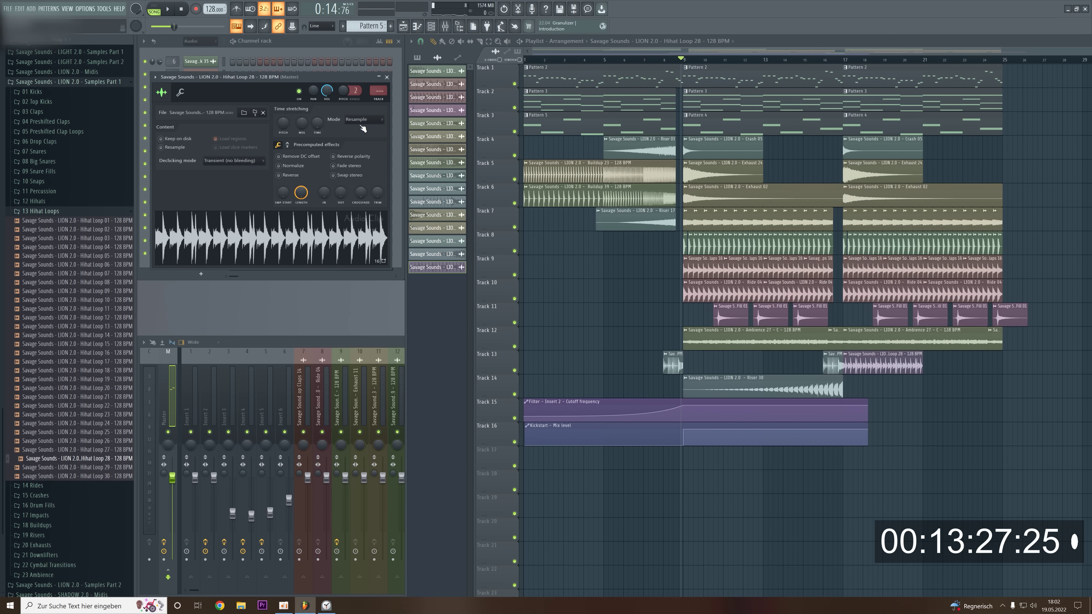
{"action": "left_click", "coordinate": [378, 100]}
{"action": "key", "text": "space"}
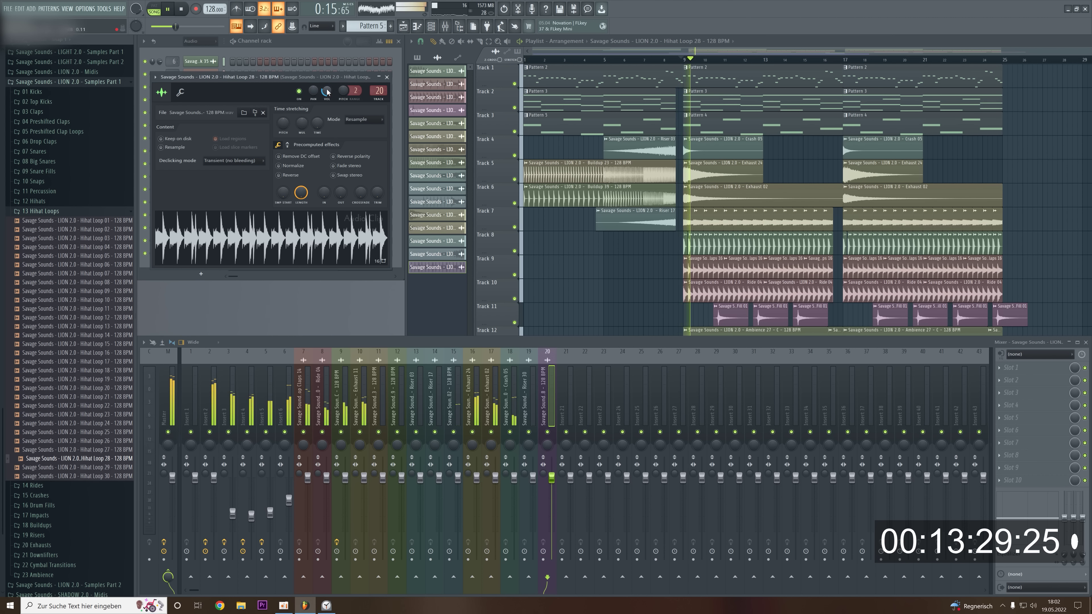
{"action": "left_click", "coordinate": [843, 60]}
{"action": "left_click_drag", "start_coordinate": [863, 52], "coordinate": [940, 52]}
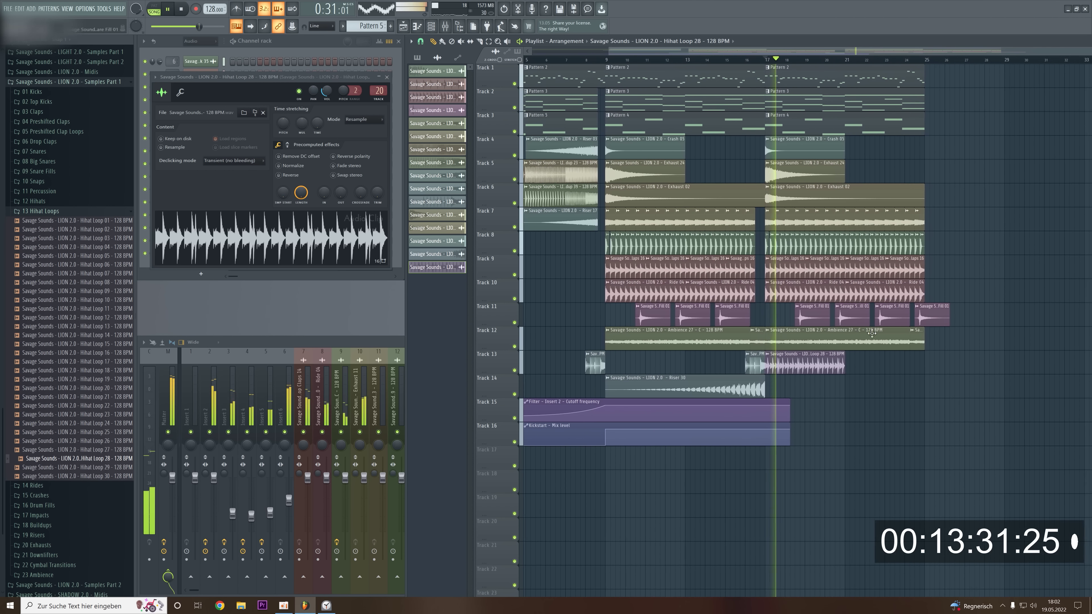
{"action": "key", "text": "space"}
Repeat Hihat Loop 28 on Track 13 up to bar 25, lower its channel volume and close its settings.
{"action": "left_click", "coordinate": [850, 368]}
{"action": "key", "text": "space"}
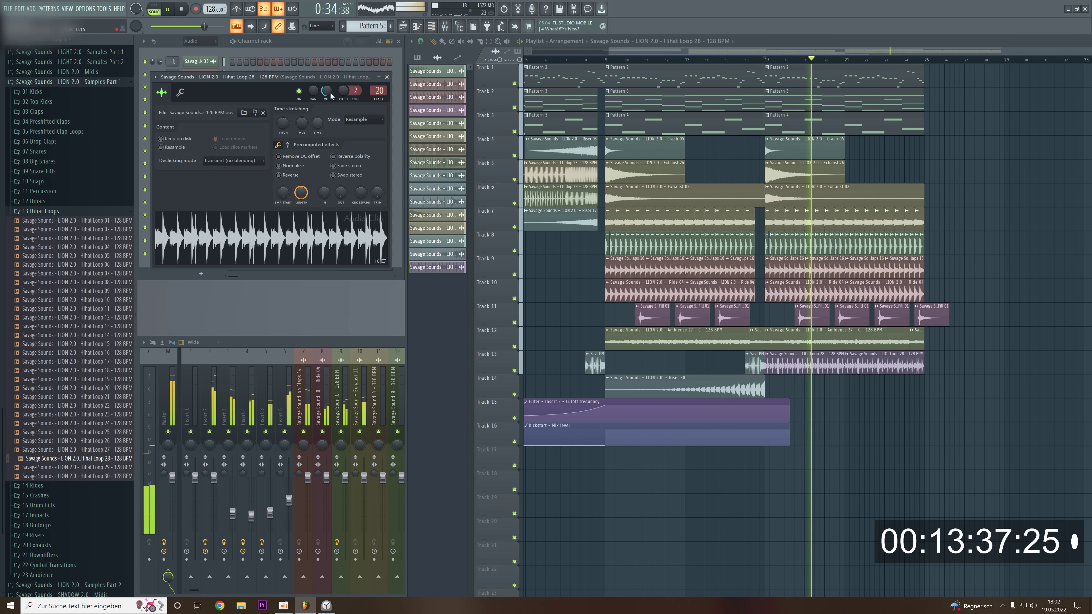
{"action": "left_click", "coordinate": [387, 77]}
{"action": "key", "text": "space"}
Place the Arp 17 - D# sample from the 25 Arps folder in LION 2.0 Samples Part 2 on Track 14 at bar 17.
{"action": "left_click", "coordinate": [95, 215]}
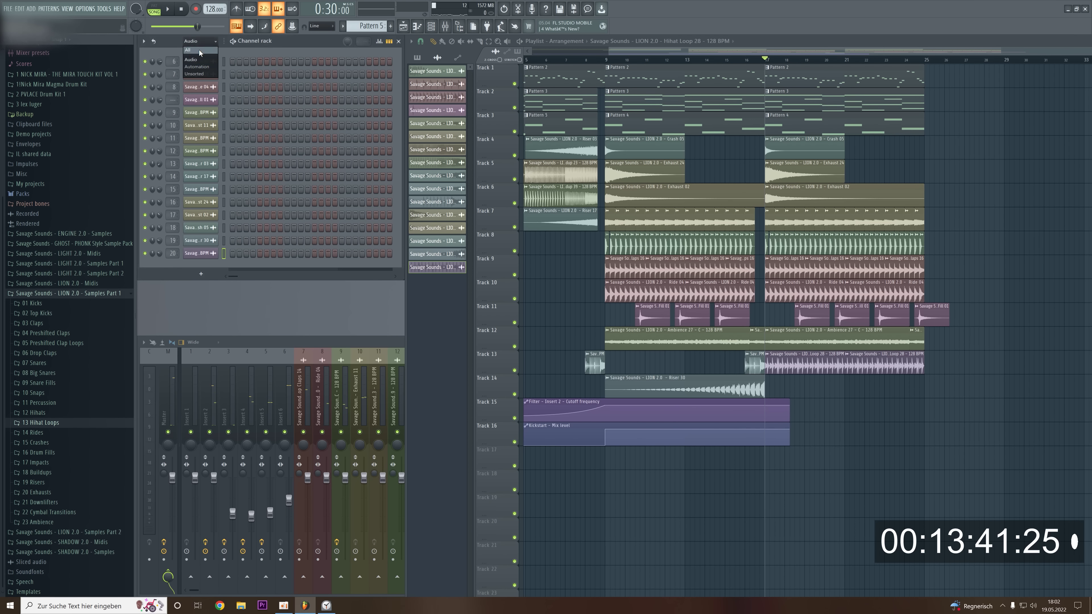
{"action": "left_click", "coordinate": [198, 50]}
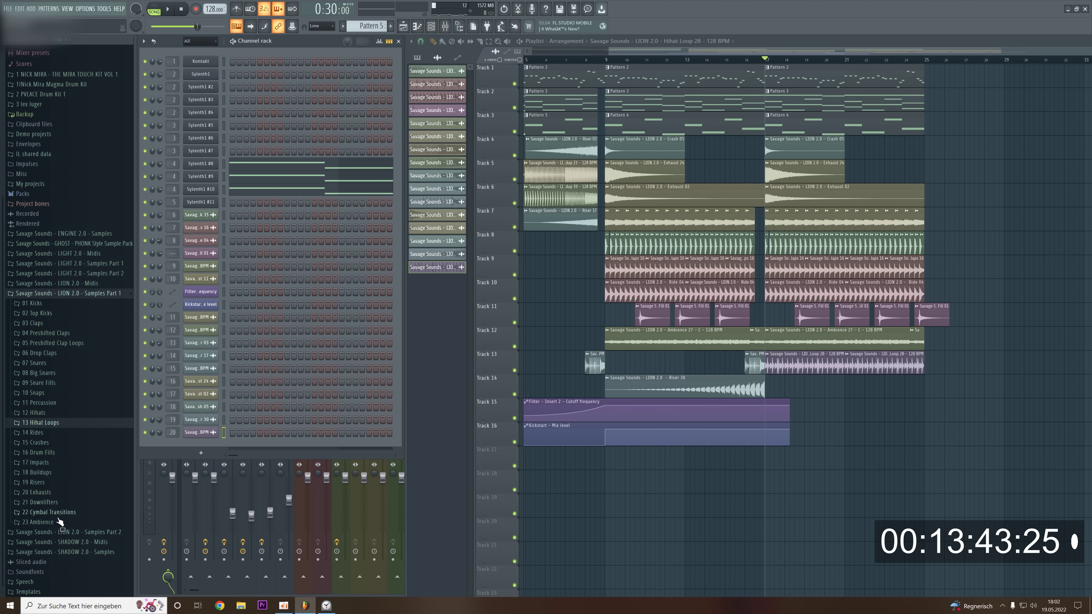
{"action": "left_click", "coordinate": [85, 293]}
{"action": "left_click", "coordinate": [100, 445]}
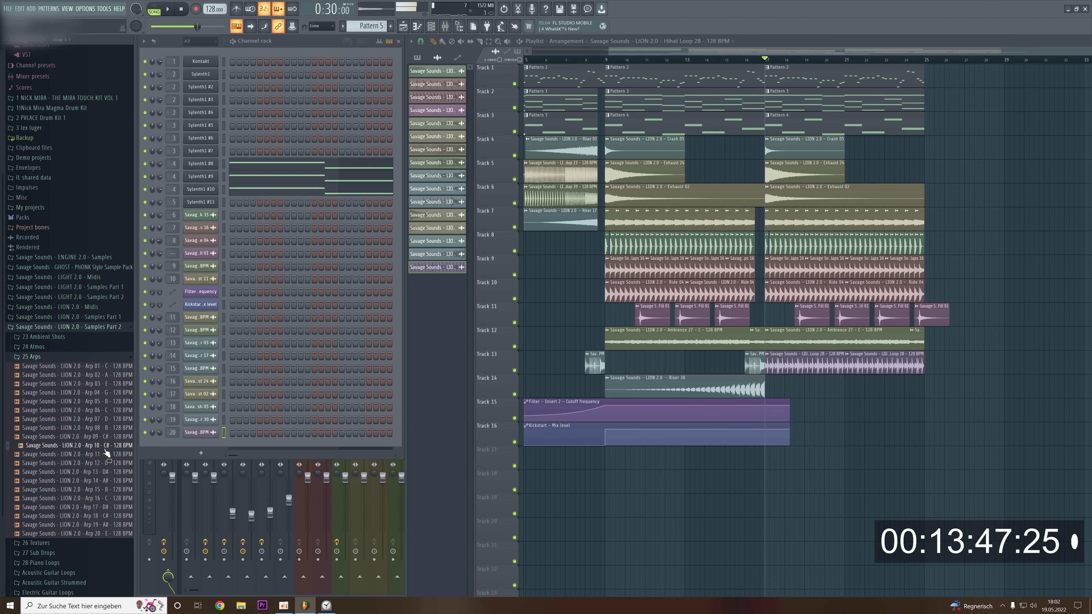
{"action": "left_click_drag", "start_coordinate": [108, 514], "coordinate": [777, 394]}
Route the Arp 17 clip to mixer Insert 21 and lower its channel volume during playback.
{"action": "key", "text": "space"}
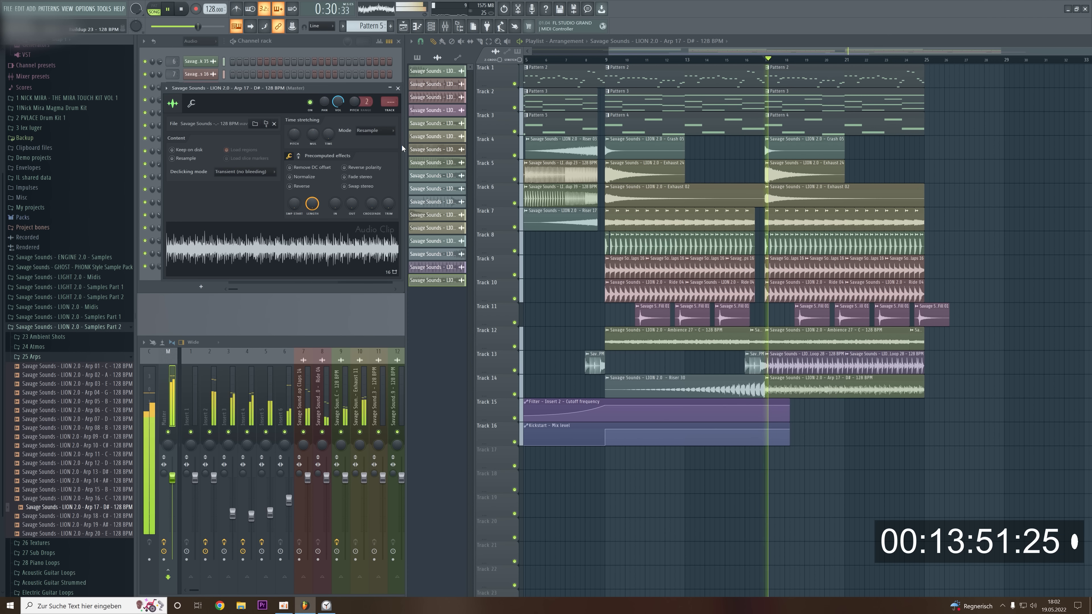
{"action": "key", "text": "ctrl+l"}
{"action": "left_click_drag", "start_coordinate": [337, 101], "coordinate": [337, 116]}
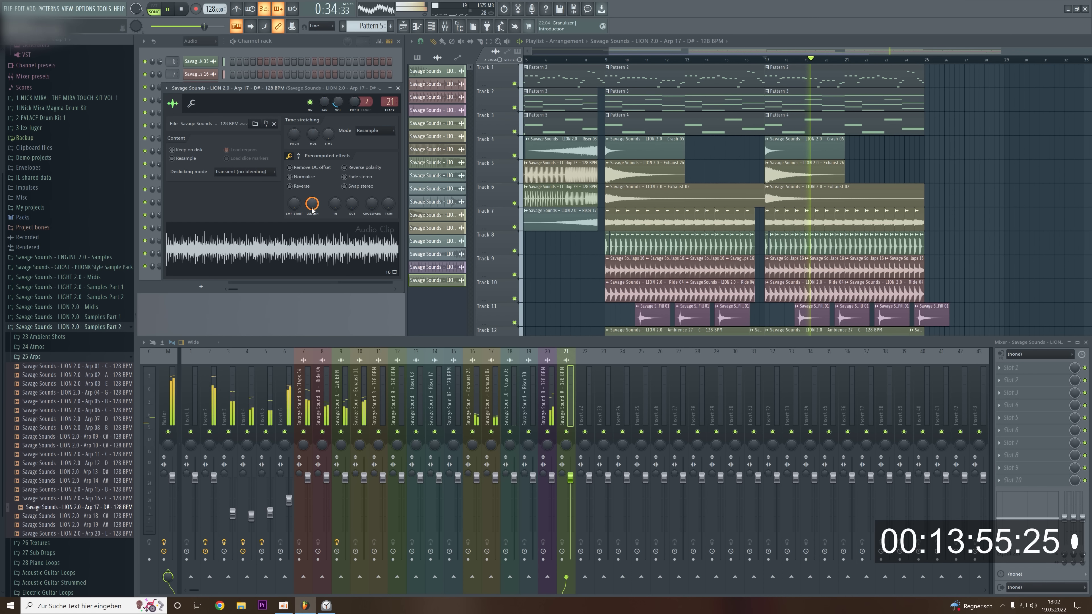
Set the Arp 17 clip's time-stretching mode to Auto, play the second drop and close the clip's settings.
{"action": "key", "text": "space"}
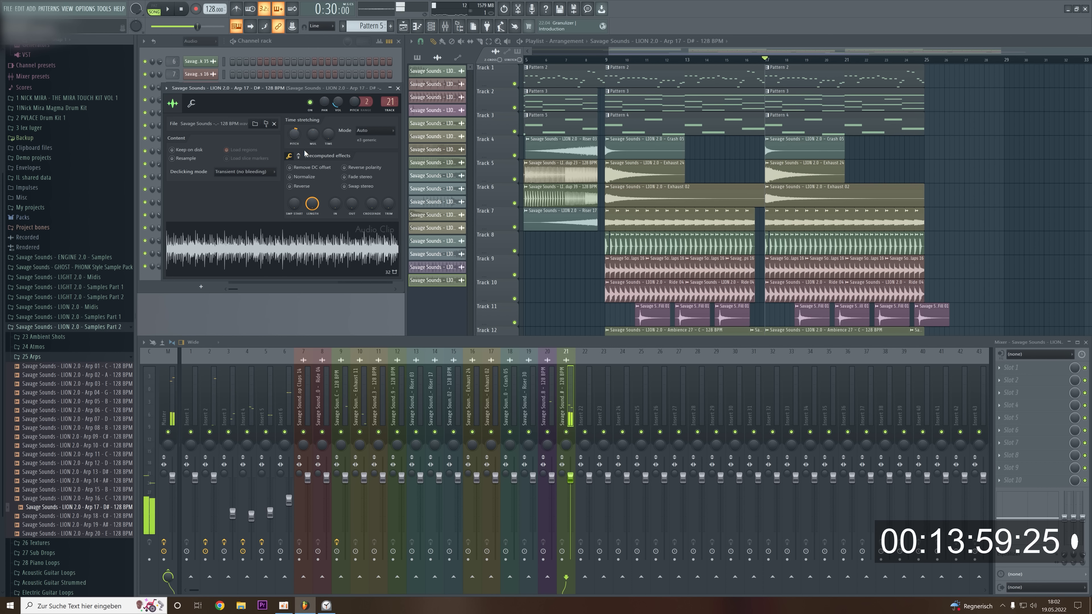
{"action": "key", "text": "space"}
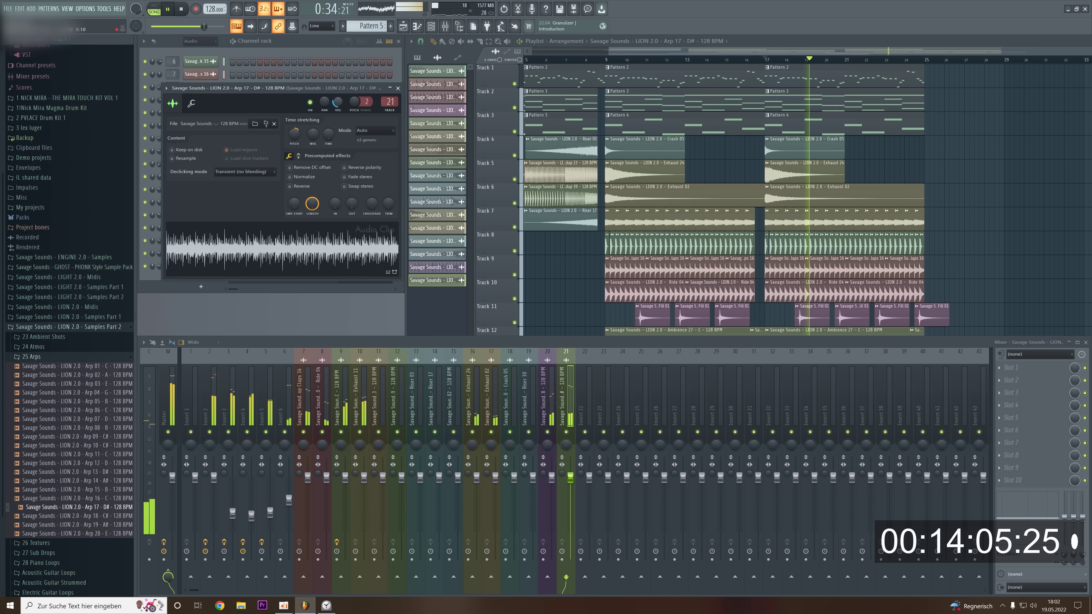
{"action": "key", "text": "Escape"}
{"action": "key", "text": "space"}
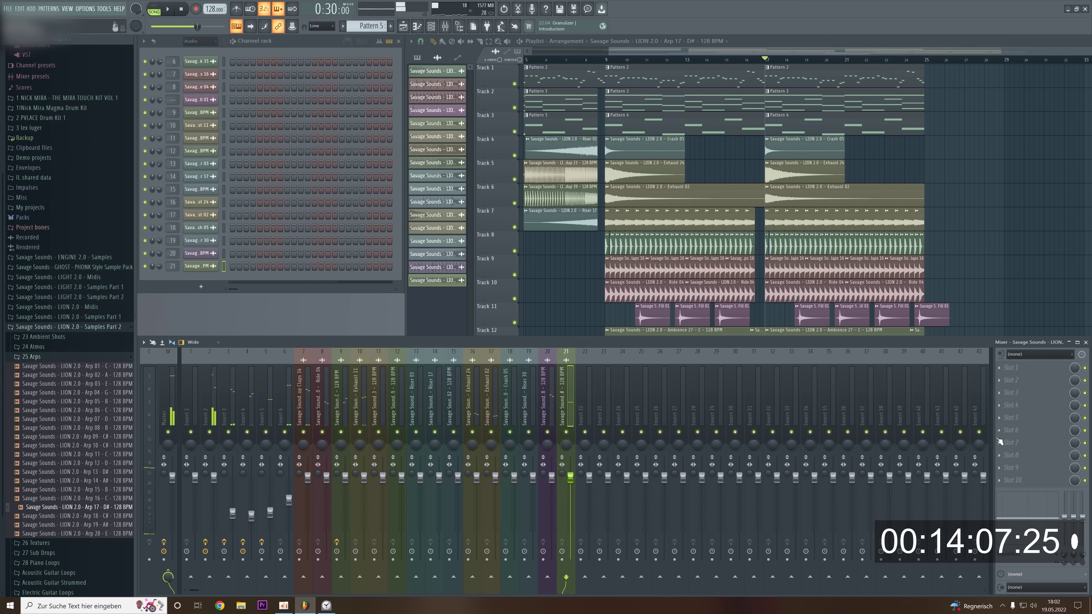
Load Kickstart into effect slot 6 of the Arp 17 mixer insert and close the plugin window.
{"action": "left_click", "coordinate": [1011, 431]}
{"action": "left_click", "coordinate": [881, 353]}
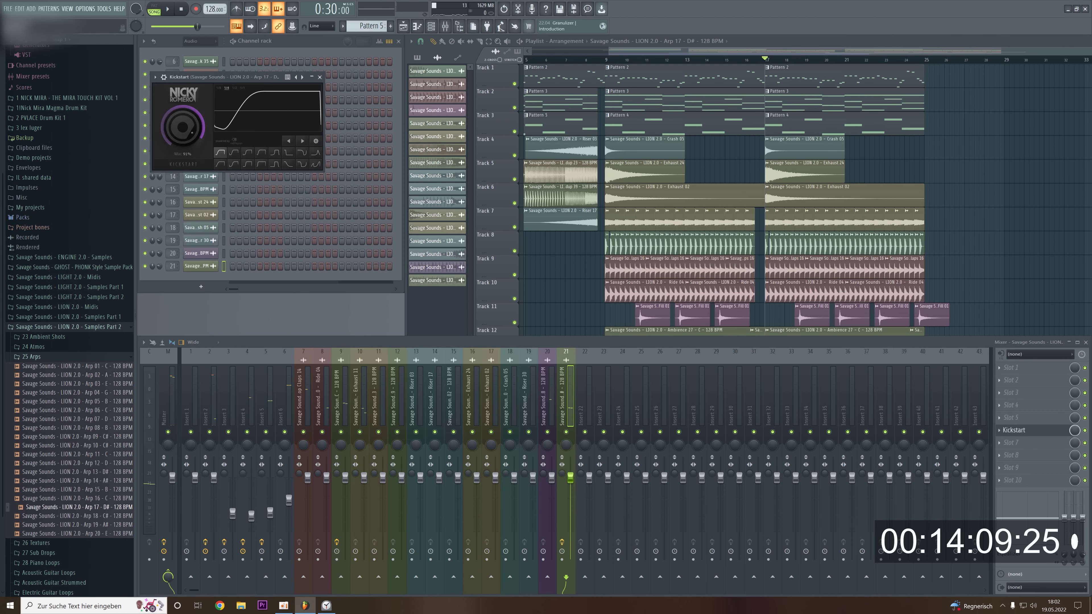
{"action": "left_click", "coordinate": [319, 77]}
Audition the 24 Atmos samples in LION 2.0 Samples Part 2 and place Atmo 20 - D# on Track 17 at bar 9.
{"action": "left_click", "coordinate": [66, 358]}
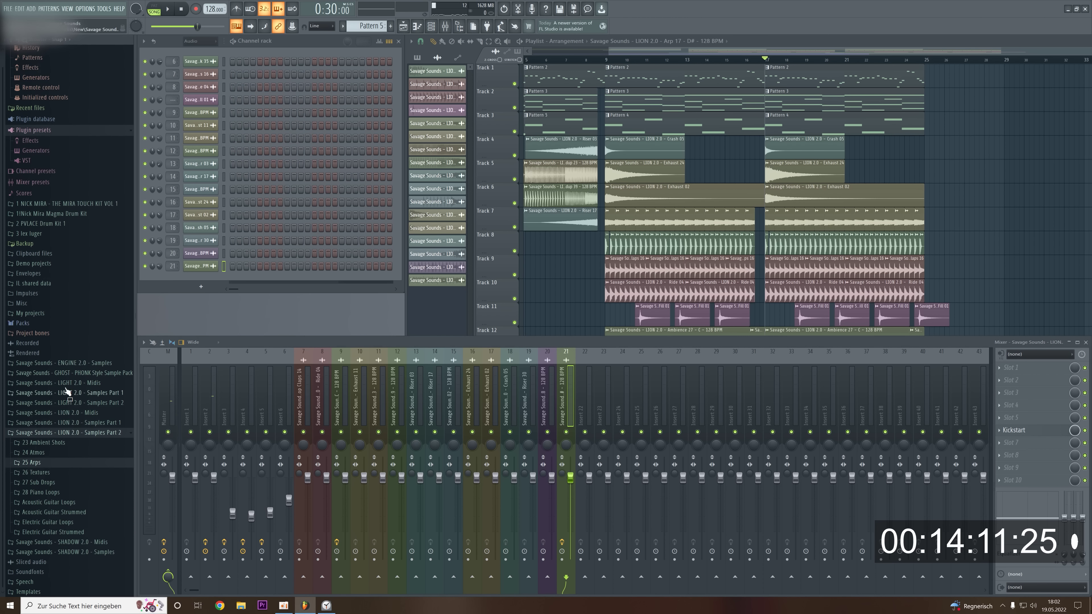
{"action": "left_click", "coordinate": [64, 455]}
{"action": "scroll", "coordinate": [560, 295], "scroll_direction": "down", "scroll_amount": 5}
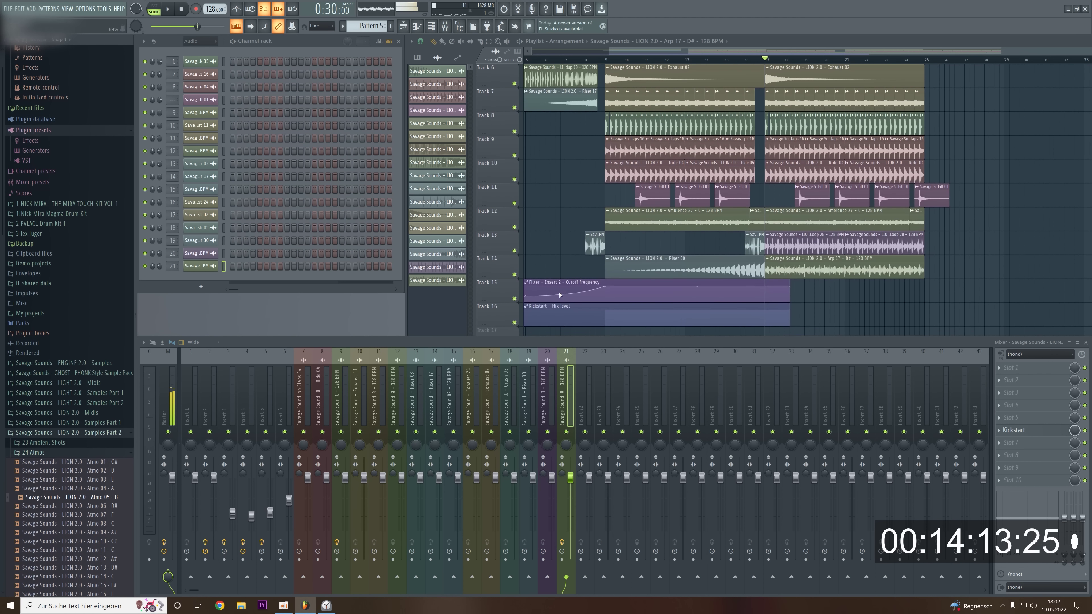
{"action": "scroll", "coordinate": [117, 473], "scroll_direction": "down", "scroll_amount": 6}
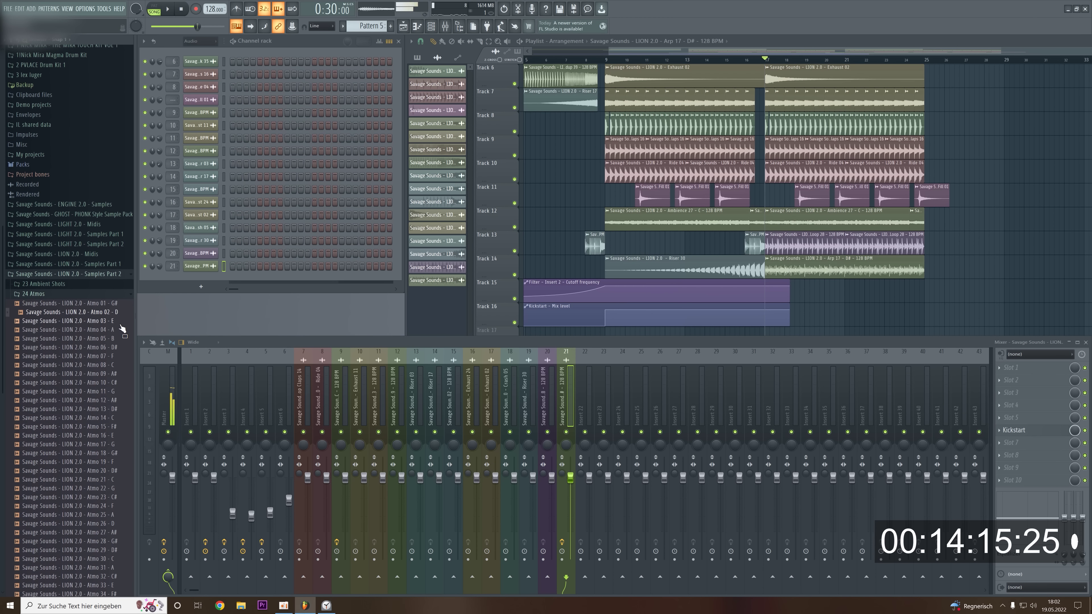
{"action": "scroll", "coordinate": [122, 462], "scroll_direction": "down", "scroll_amount": 2}
{"action": "left_click", "coordinate": [123, 436]}
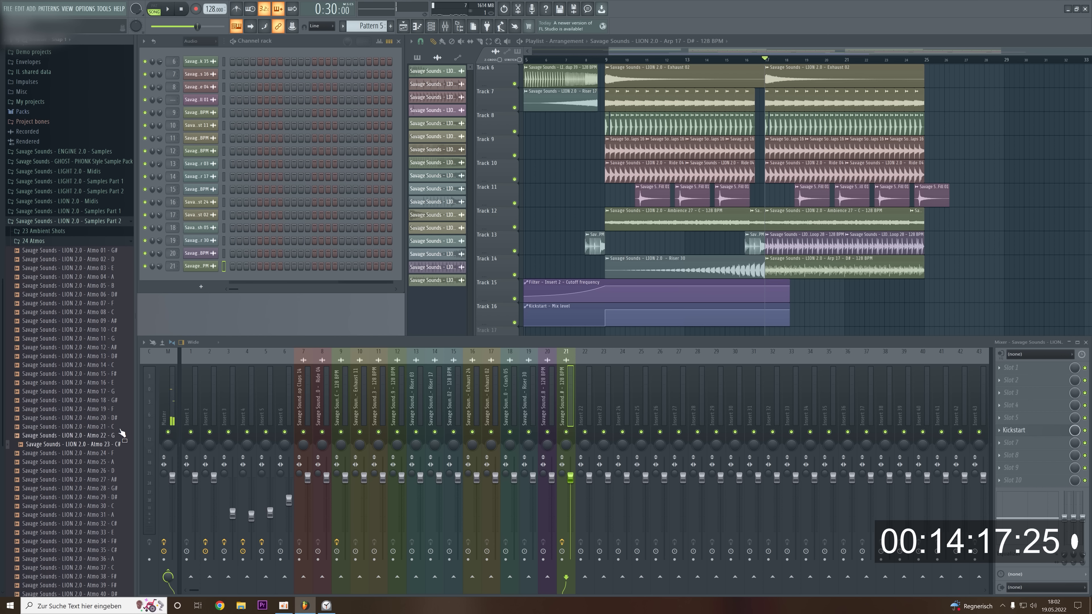
{"action": "left_click_drag", "start_coordinate": [121, 409], "coordinate": [730, 352]}
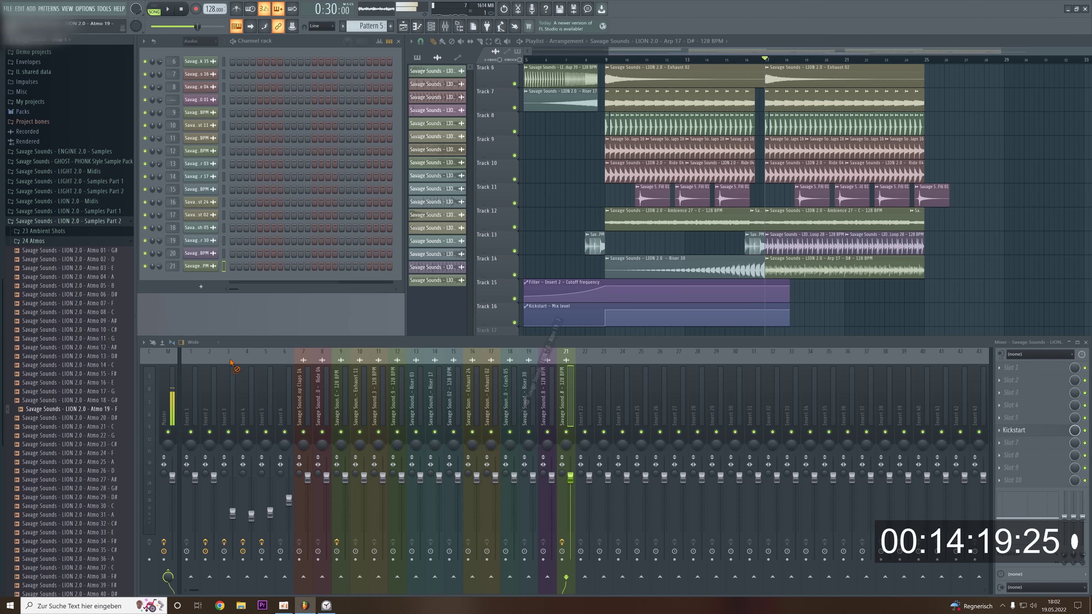
{"action": "scroll", "coordinate": [115, 387], "scroll_direction": "down", "scroll_amount": 2}
{"action": "left_click_drag", "start_coordinate": [116, 365], "coordinate": [621, 292]}
Open the Atmo 20 clip's channel settings and route it to mixer Insert 22.
{"action": "double_click", "coordinate": [620, 293]}
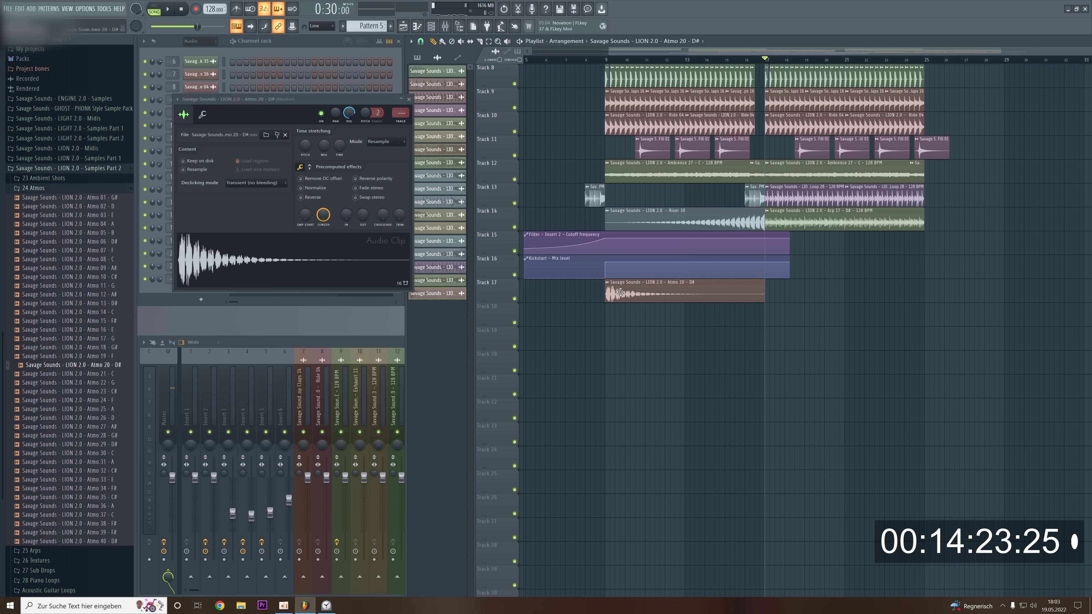
{"action": "key", "text": "ctrl+l"}
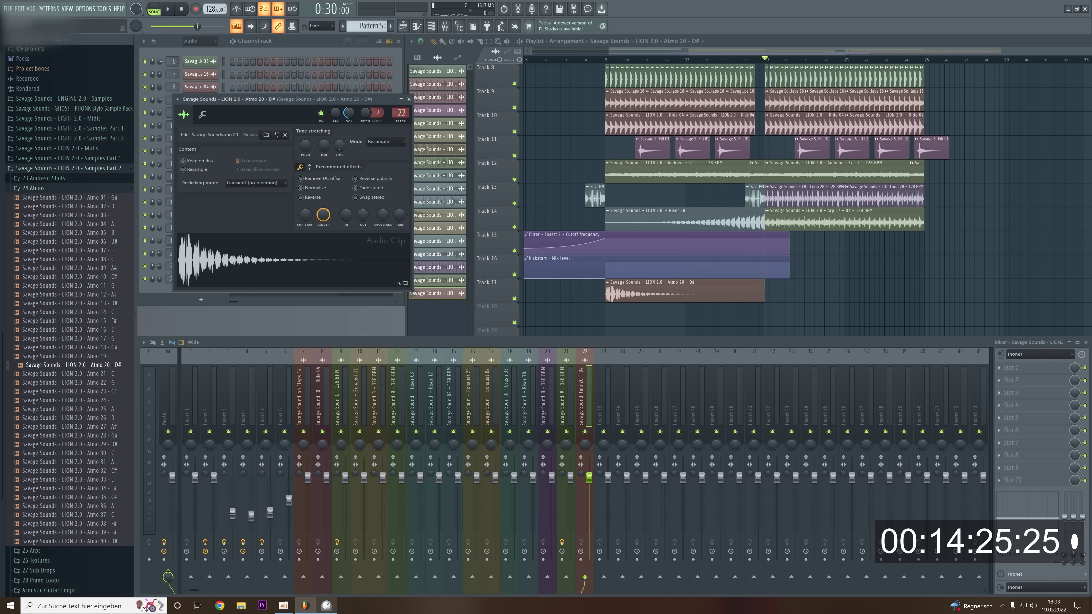
{"action": "left_click", "coordinate": [333, 602]}
{"action": "left_click", "coordinate": [287, 606]}
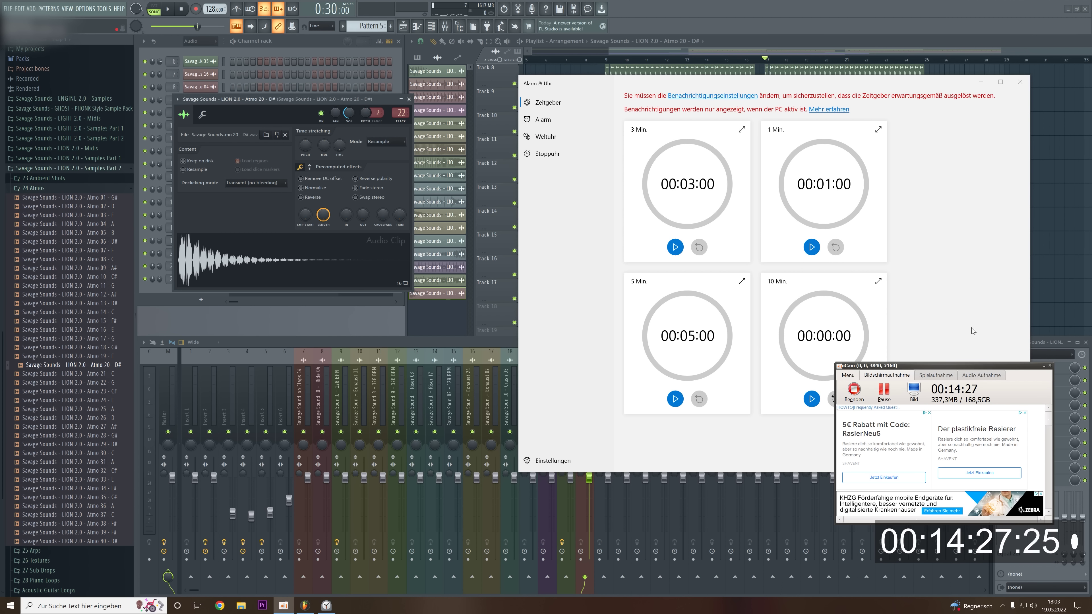
{"action": "left_click", "coordinate": [987, 83]}
Lower the Atmo 20 clip's channel volume while playing the drop from bar 9, and repeat the clip at bar 17.
{"action": "key", "text": "space"}
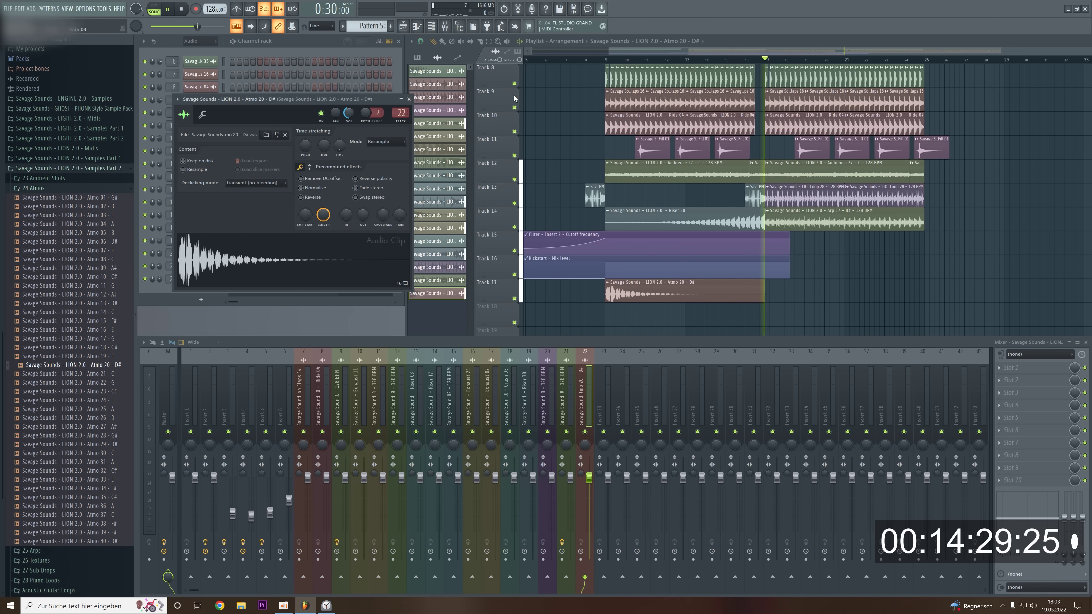
{"action": "left_click", "coordinate": [606, 59]}
{"action": "left_click_drag", "start_coordinate": [348, 113], "coordinate": [348, 120]}
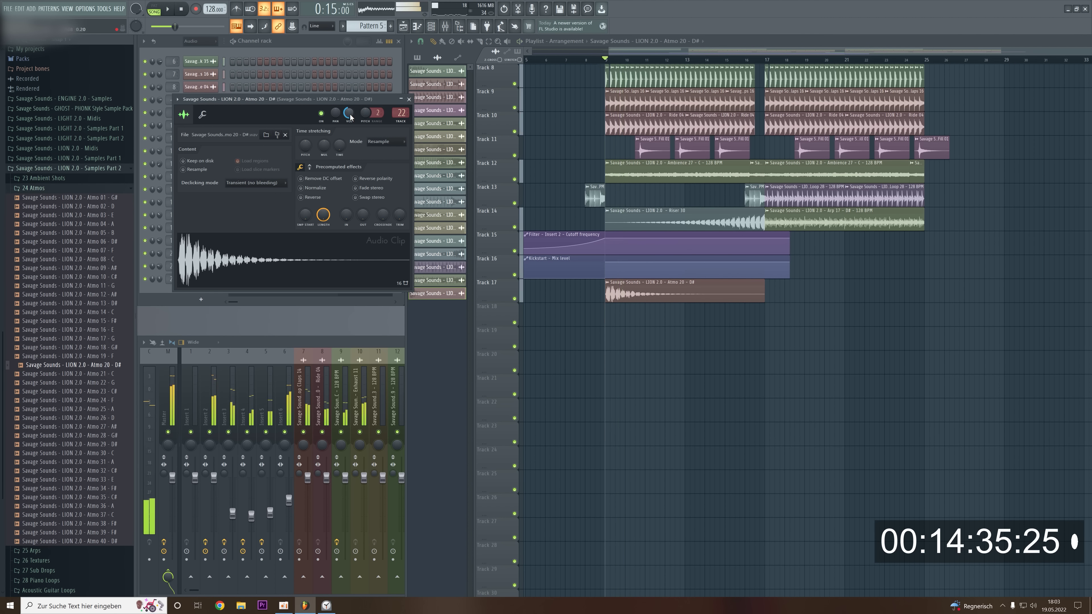
{"action": "left_click_drag", "start_coordinate": [858, 296], "coordinate": [790, 295]}
{"action": "key", "text": "space"}
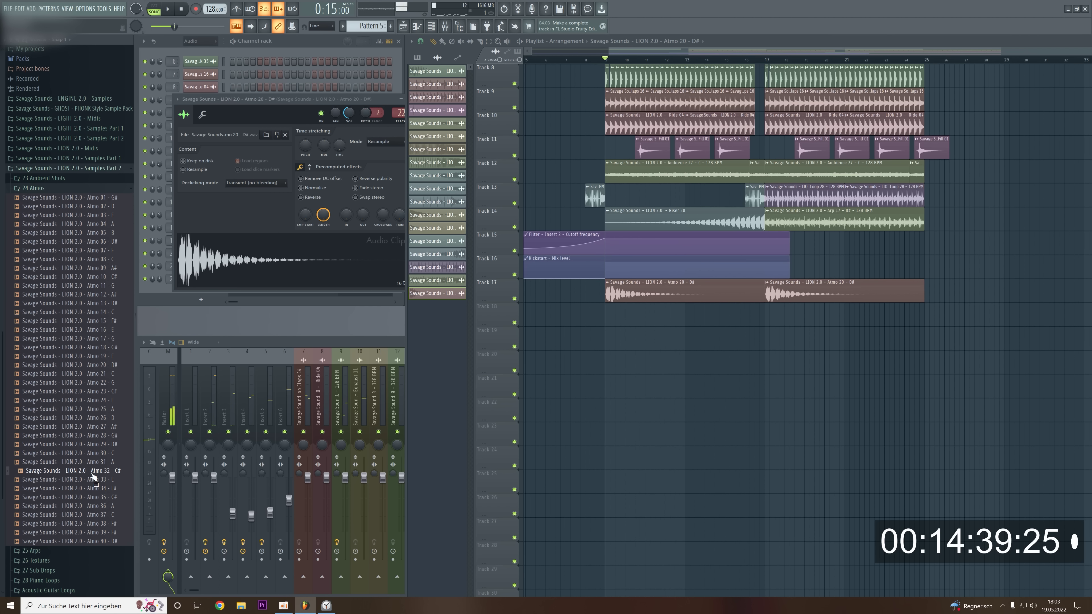
Place the Atmo 32 - C# sample on Track 18 at bar 9 and route it to mixer Insert 23.
{"action": "left_click_drag", "start_coordinate": [92, 474], "coordinate": [619, 313]}
{"action": "key", "text": "space"}
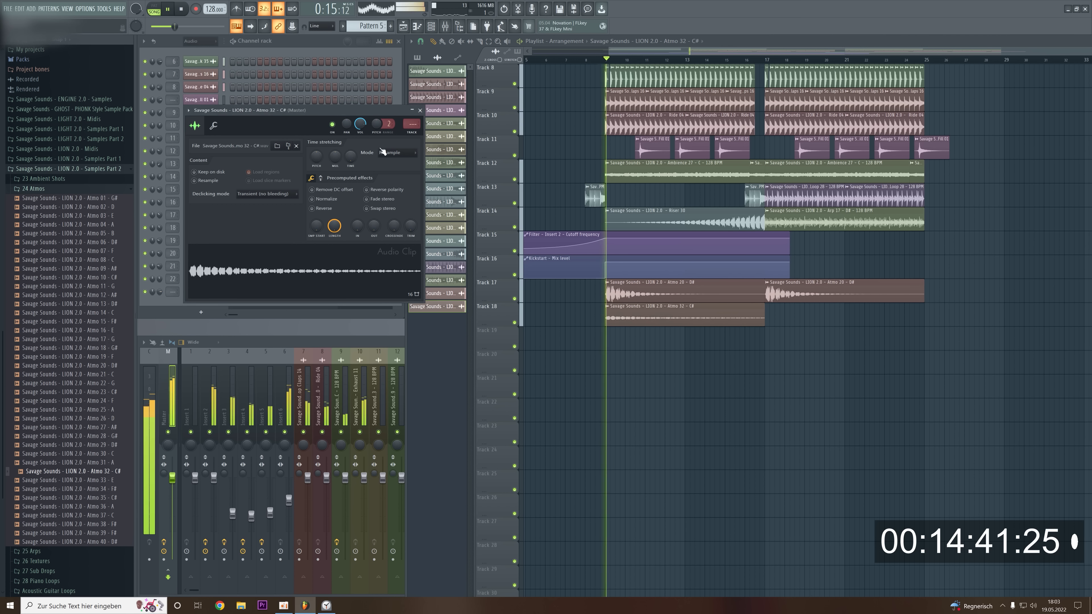
{"action": "key", "text": "ctrl+l"}
Lower the Atmo 32 clip's channel volume during playback and repeat the clip at bar 17.
{"action": "left_click_drag", "start_coordinate": [360, 124], "coordinate": [360, 128]}
{"action": "key", "text": "space"}
{"action": "key", "text": "space"}
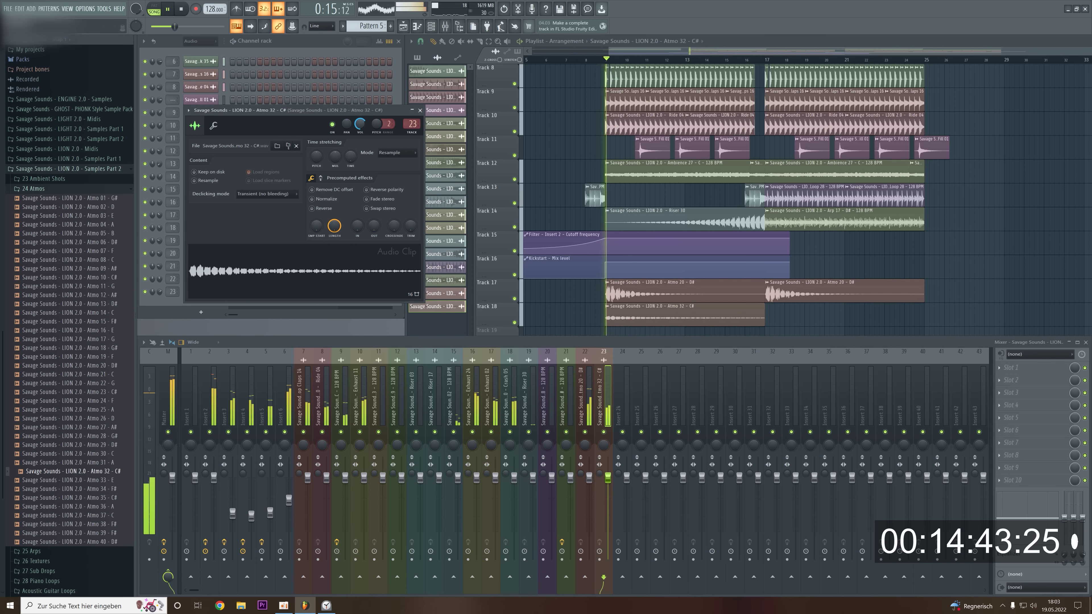
{"action": "key", "text": "space"}
{"action": "left_click", "coordinate": [768, 317]}
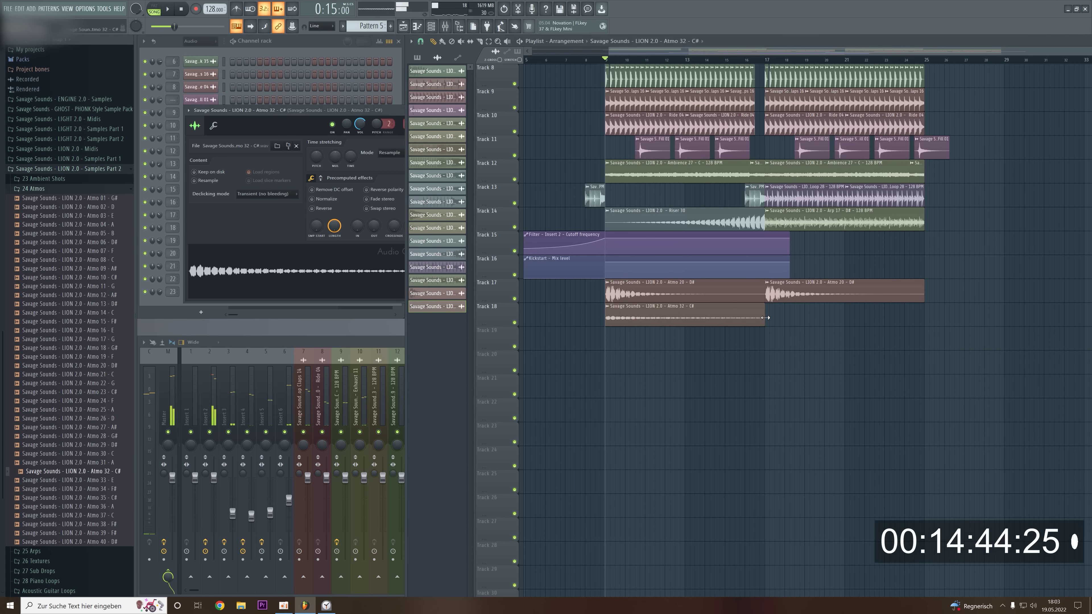
Audition the 28 Piano Loops samples and place Piano Loop 29 - D# on Track 19 at bar 9.
{"action": "left_click", "coordinate": [84, 190]}
{"action": "scroll", "coordinate": [102, 522], "scroll_direction": "down", "scroll_amount": 2}
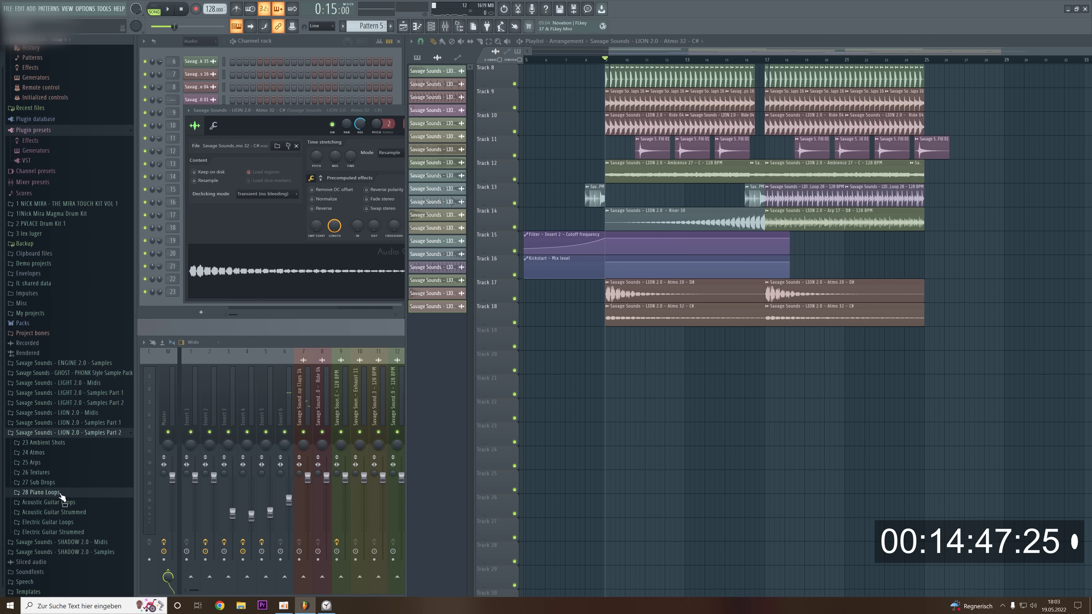
{"action": "left_click", "coordinate": [62, 495]}
{"action": "scroll", "coordinate": [67, 497], "scroll_direction": "down", "scroll_amount": 1}
{"action": "left_click", "coordinate": [74, 501]}
{"action": "scroll", "coordinate": [88, 501], "scroll_direction": "down", "scroll_amount": 1}
{"action": "left_click", "coordinate": [91, 494]}
{"action": "scroll", "coordinate": [92, 495], "scroll_direction": "down", "scroll_amount": 1}
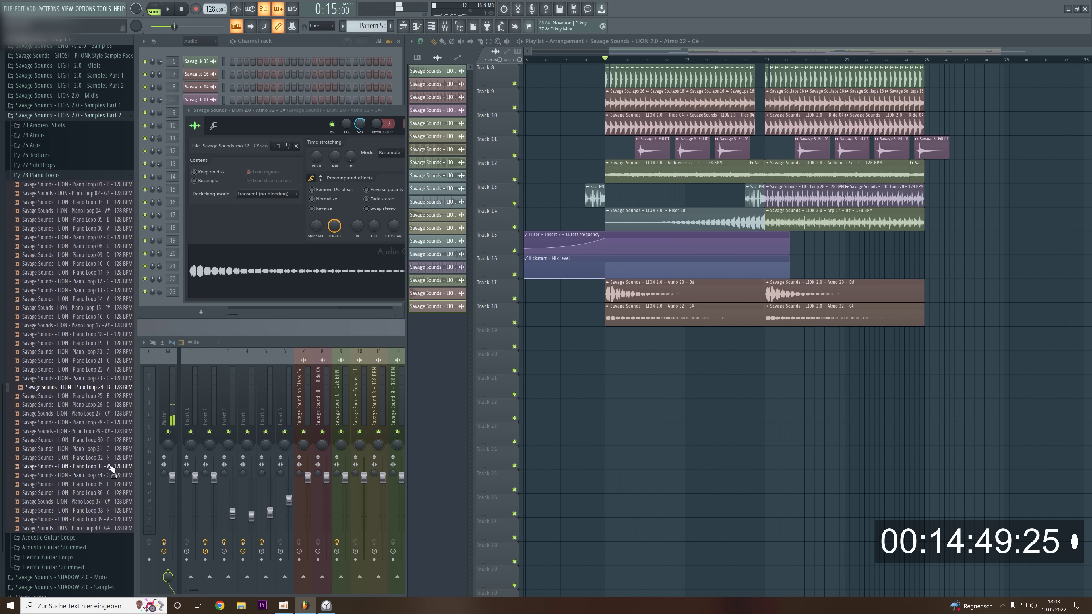
{"action": "left_click_drag", "start_coordinate": [115, 431], "coordinate": [618, 338]}
Repeat the Piano Loop 29 clip at bar 17 and raise its pitch with the time-stretching mode on Auto.
{"action": "key", "text": "space"}
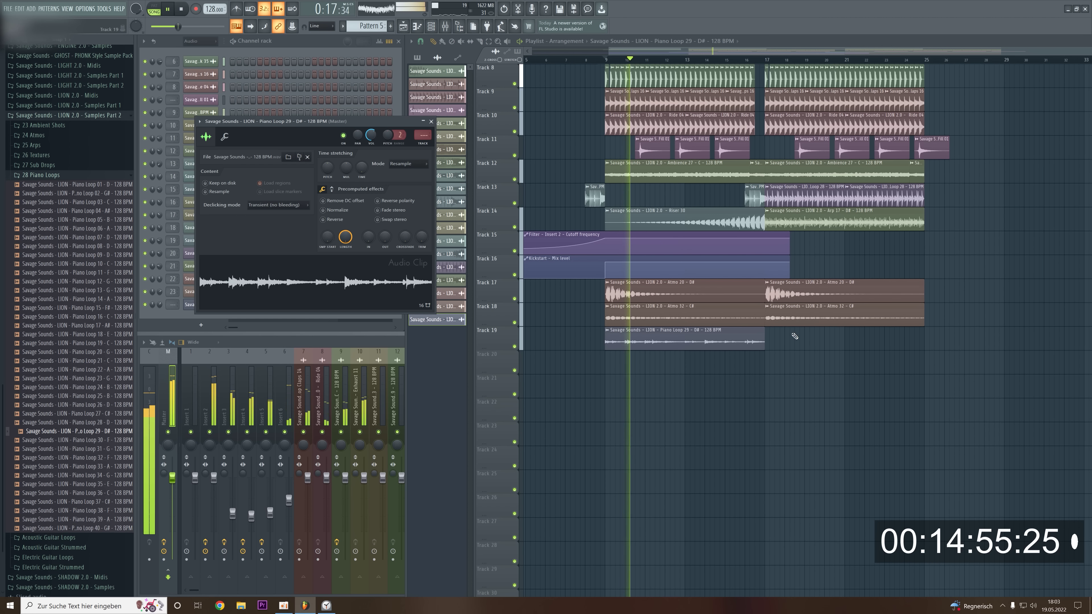
{"action": "key", "text": "ctrl+b"}
{"action": "key", "text": "space"}
{"action": "left_click_drag", "start_coordinate": [328, 167], "coordinate": [327, 162]}
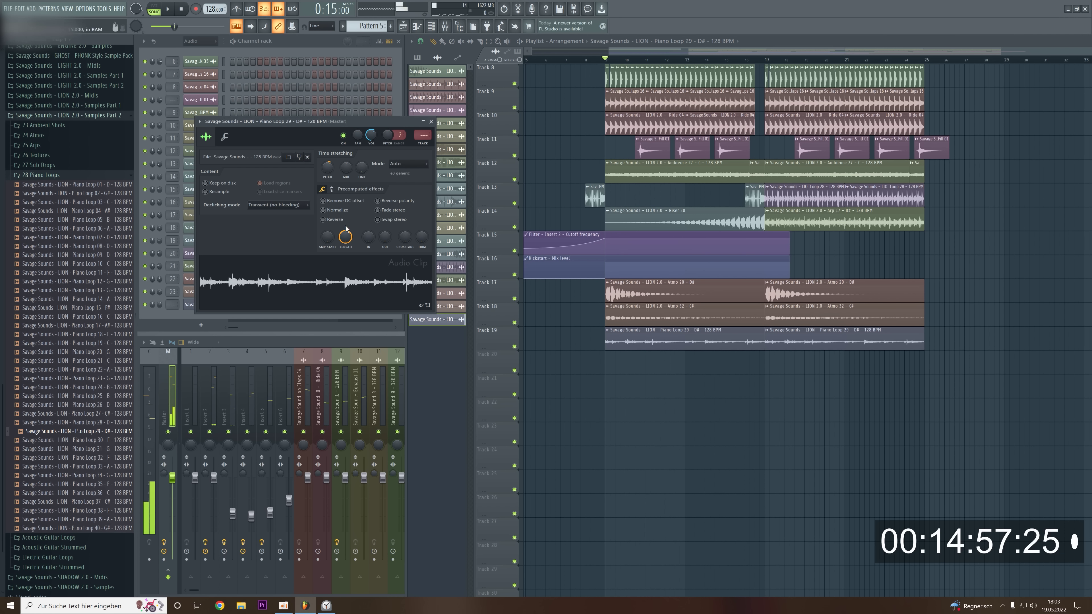
{"action": "left_click", "coordinate": [47, 175]}
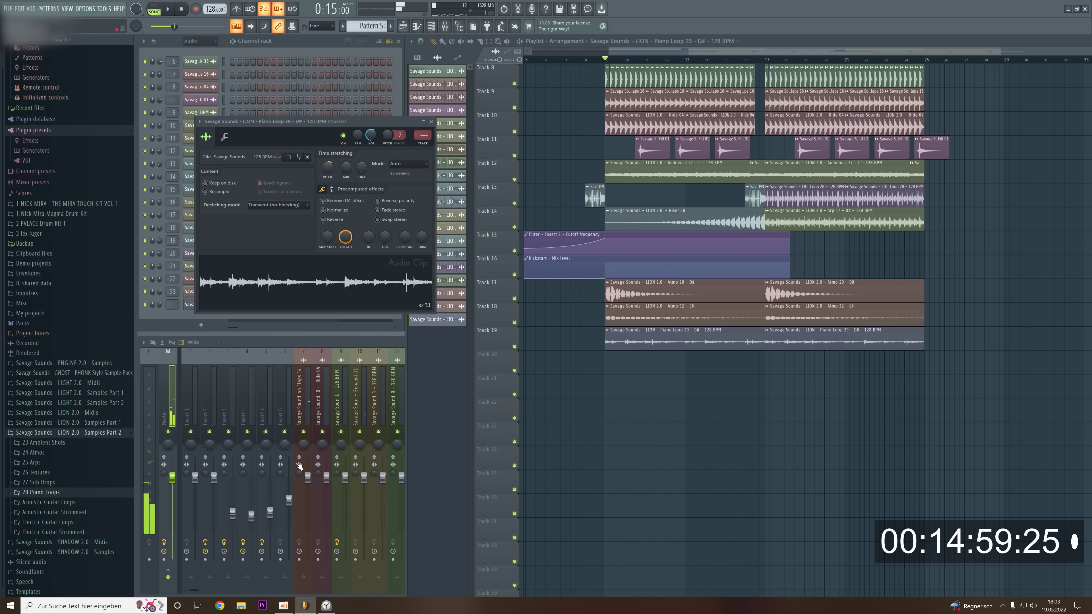
{"action": "left_click", "coordinate": [284, 606]}
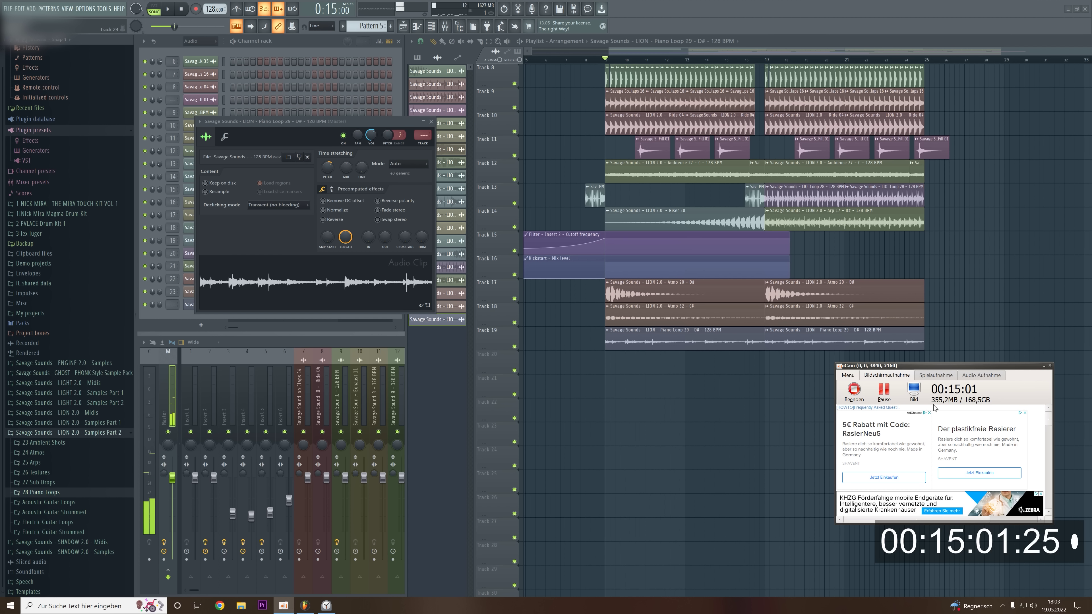
{"action": "left_click", "coordinate": [854, 389]}
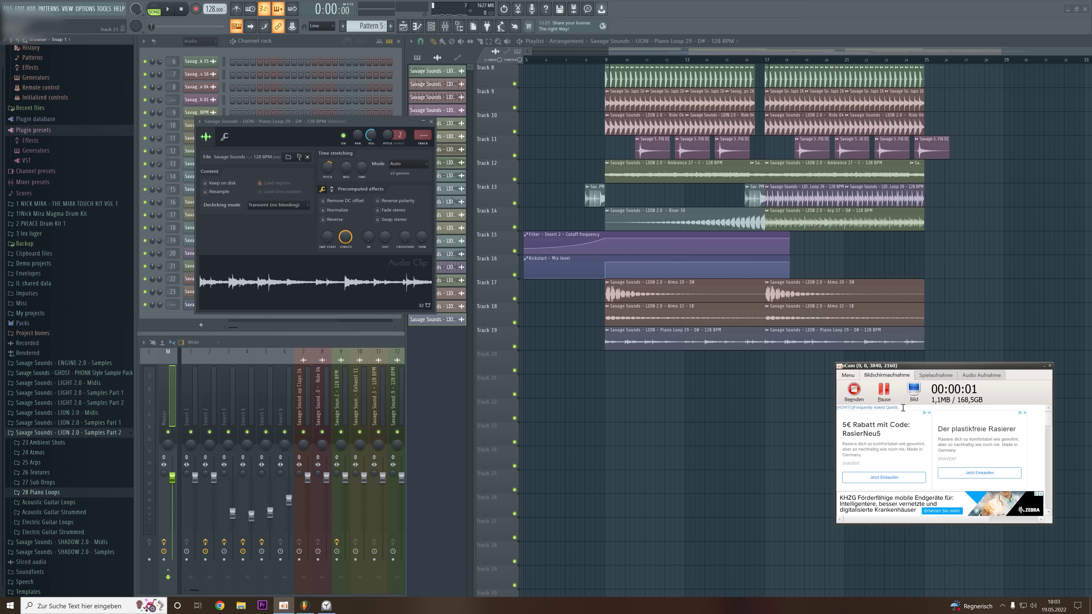
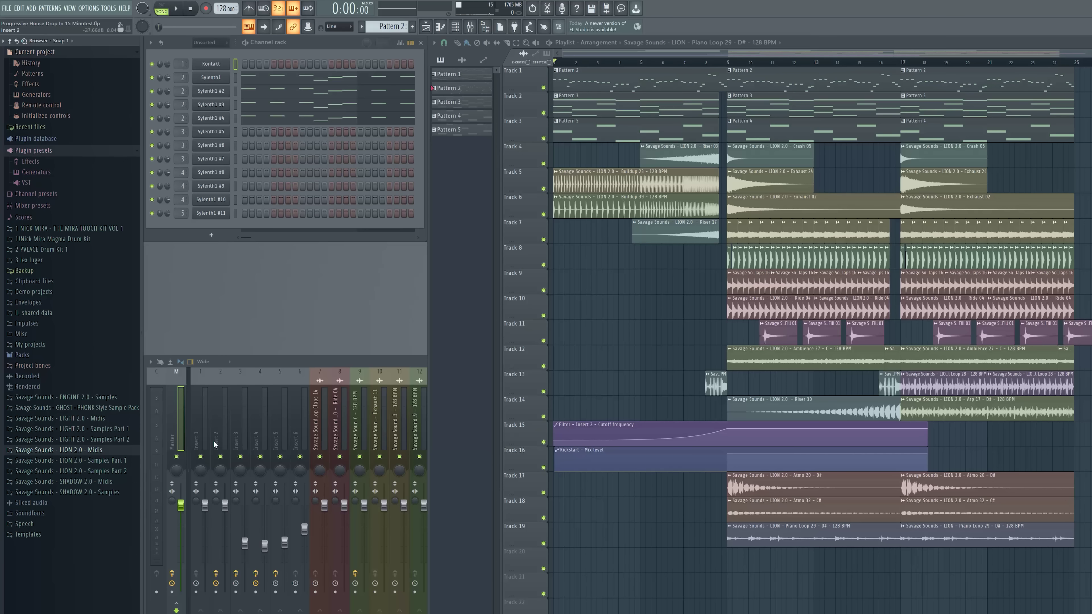
Look through the LION 2.0 Samples Part 1, Samples Part 2 and Midis folders, including the list of Progressive House MIDI files.
{"action": "left_click", "coordinate": [43, 460]}
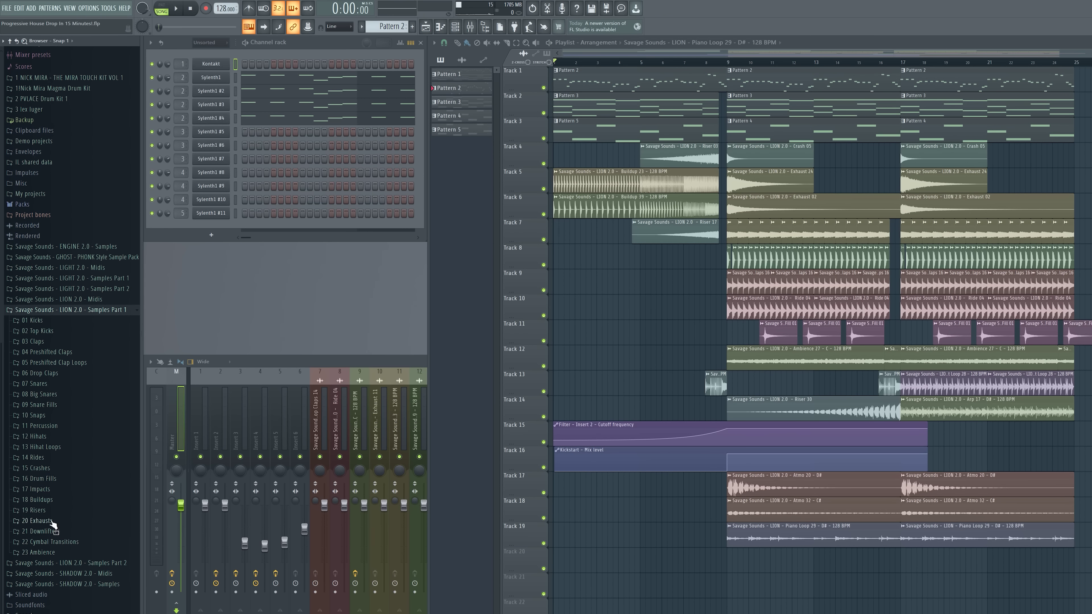
{"action": "left_click", "coordinate": [95, 311]}
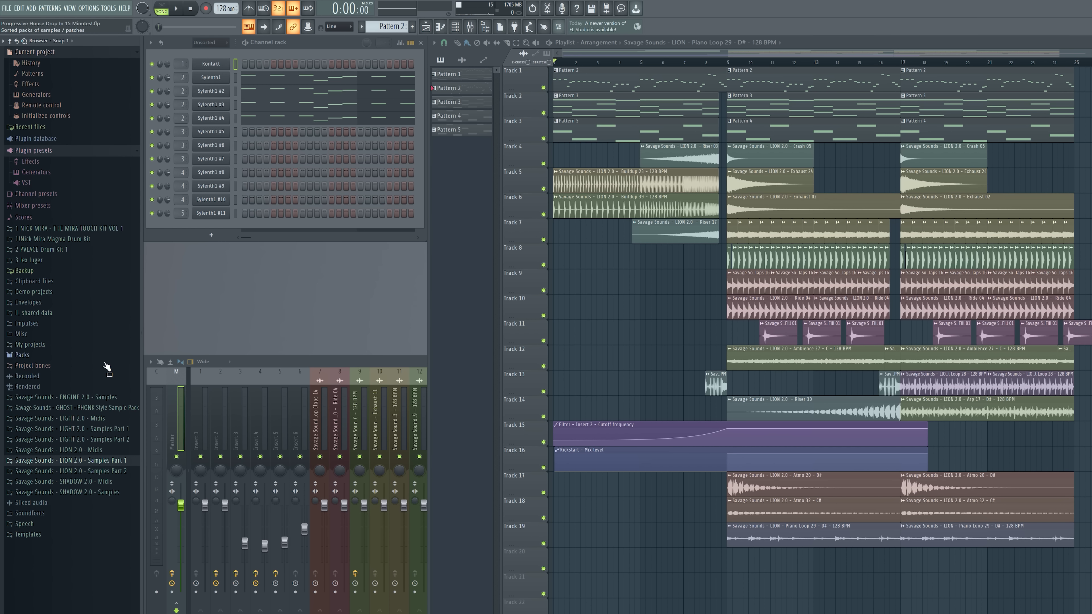
{"action": "left_click", "coordinate": [113, 472]}
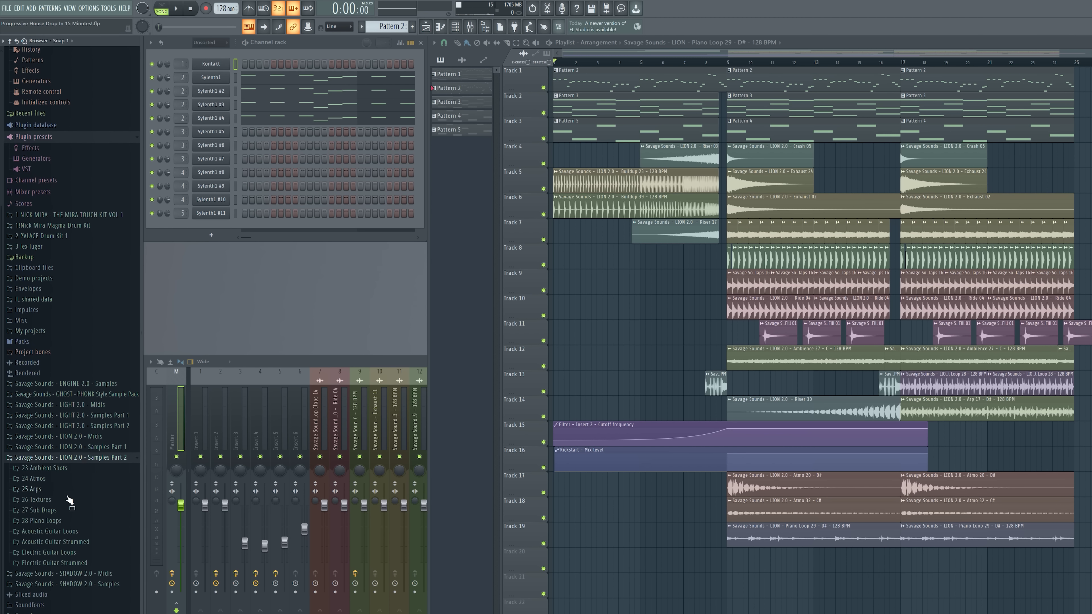
{"action": "left_click", "coordinate": [104, 459]}
{"action": "left_click", "coordinate": [112, 453]}
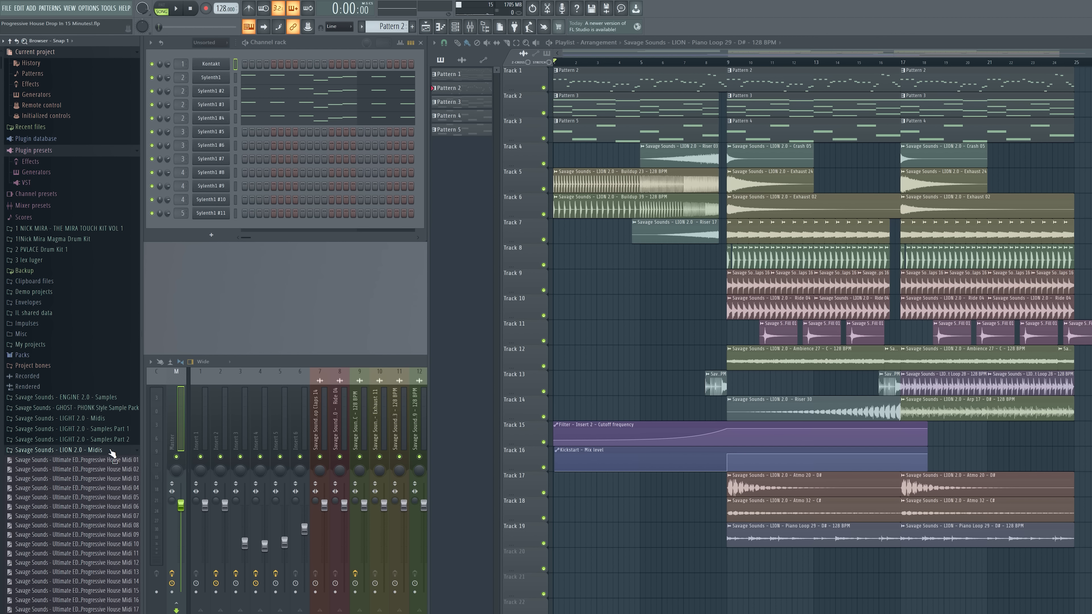
{"action": "scroll", "coordinate": [103, 447], "scroll_direction": "down", "scroll_amount": 5}
{"action": "scroll", "coordinate": [80, 354], "scroll_direction": "down", "scroll_amount": 5}
{"action": "scroll", "coordinate": [108, 447], "scroll_direction": "down", "scroll_amount": 10}
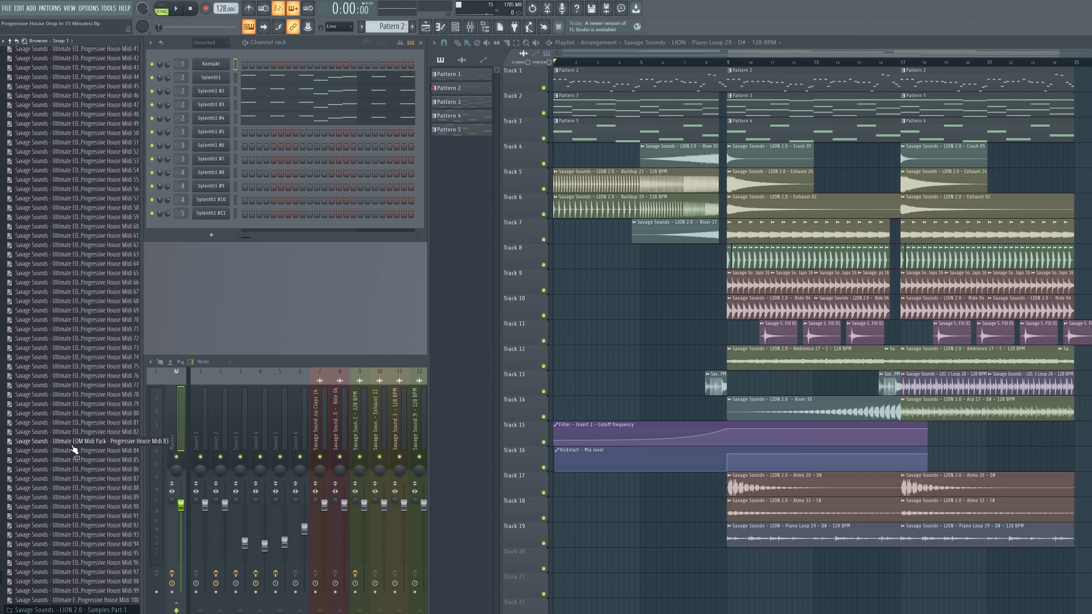
{"action": "scroll", "coordinate": [71, 356], "scroll_direction": "up", "scroll_amount": 15}
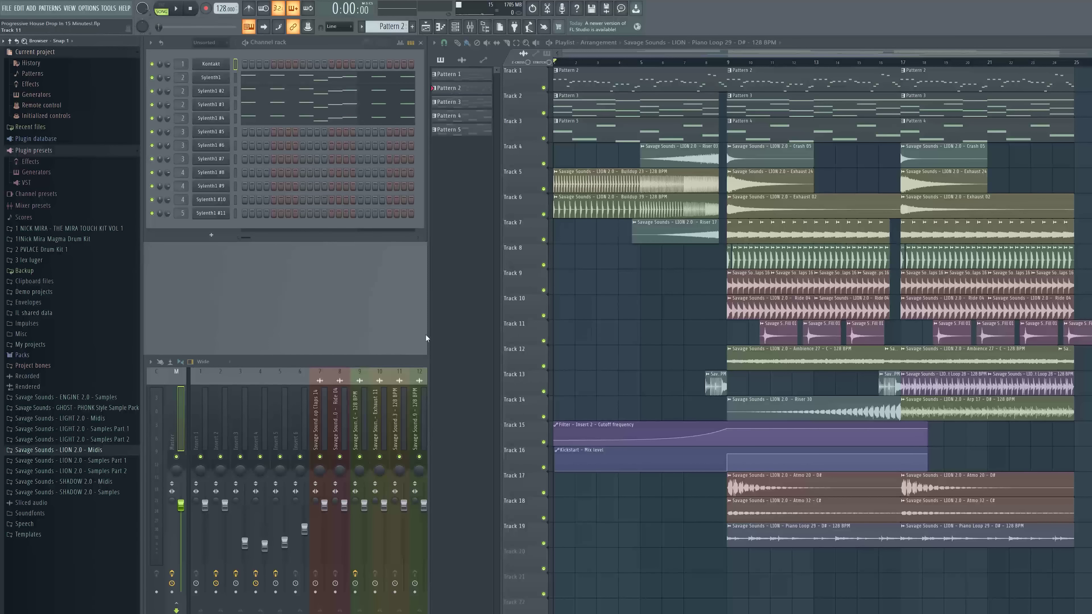
{"action": "left_click", "coordinate": [96, 460]}
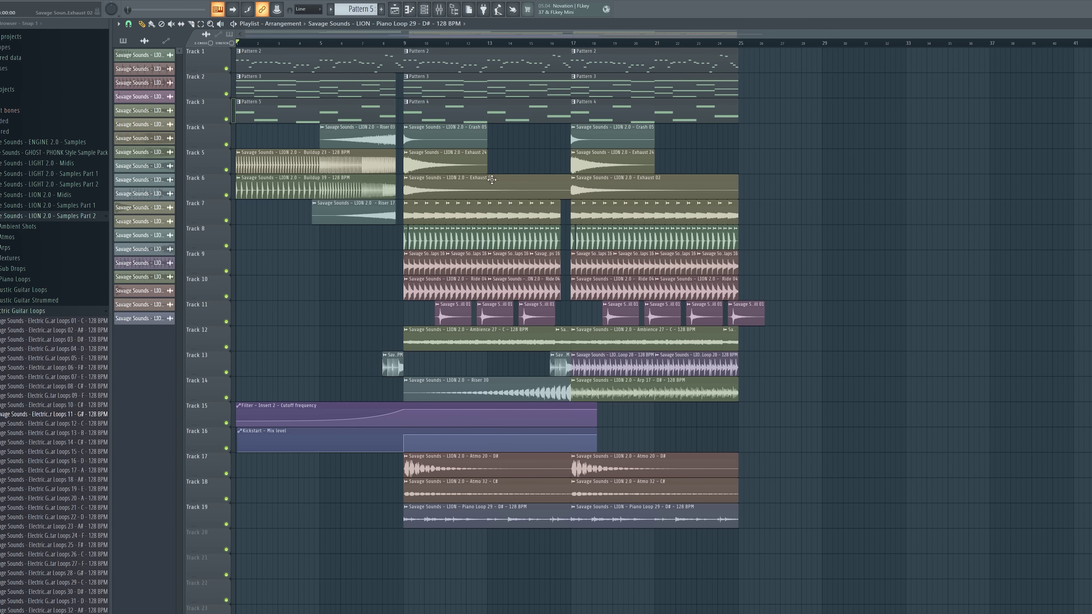
Play the full arrangement from the start.
{"action": "key", "text": "space"}
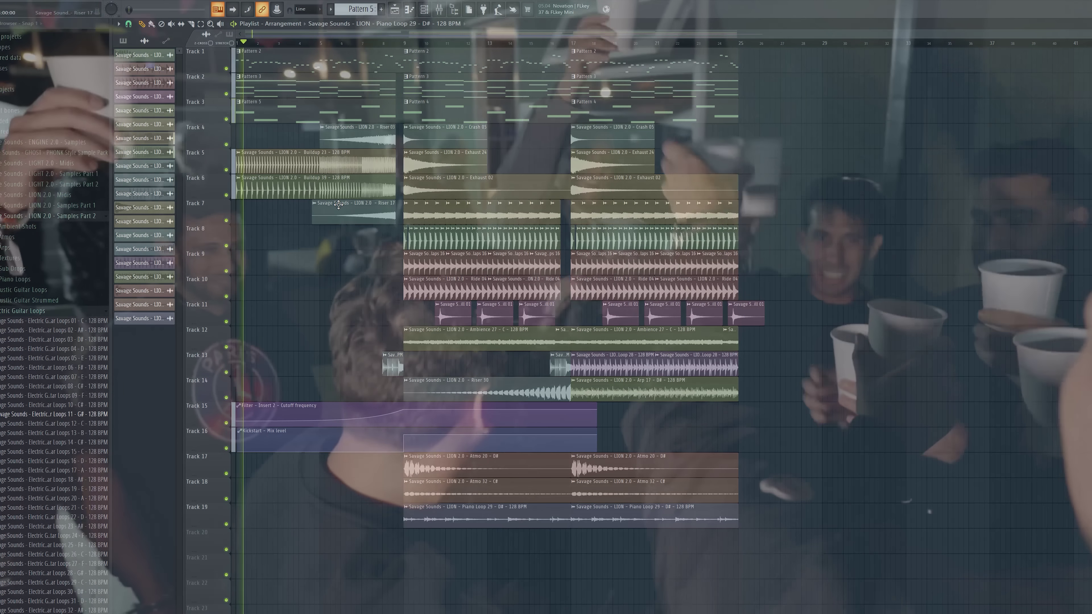